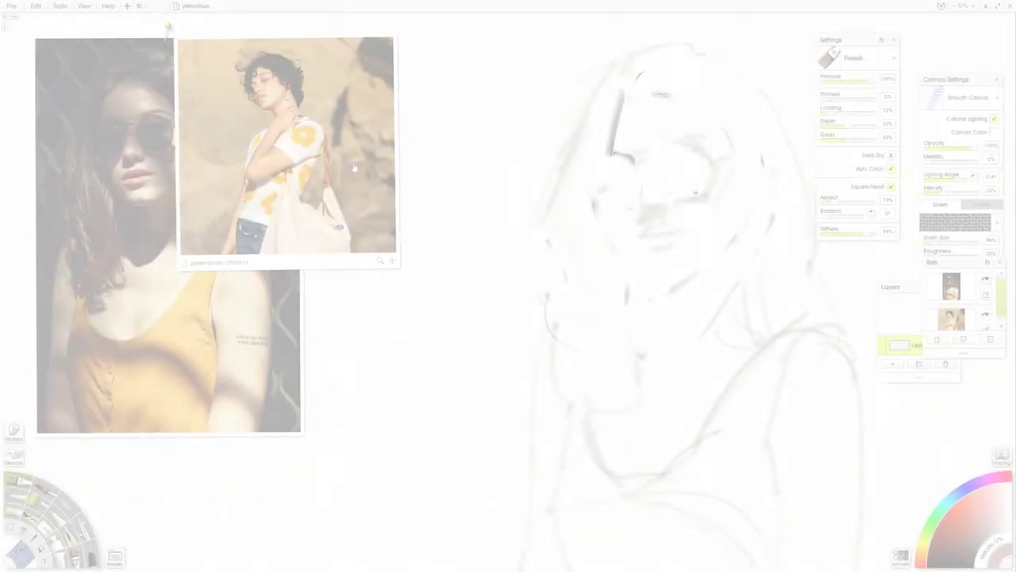
Step: Reposition and enlarge the reference photo of the woman in the floral top over the other reference, and put away the references panel
drag(355, 171, 239, 363)
drag(255, 215, 311, 158)
drag(208, 297, 247, 186)
drag(968, 262, 914, 342)
click(944, 341)
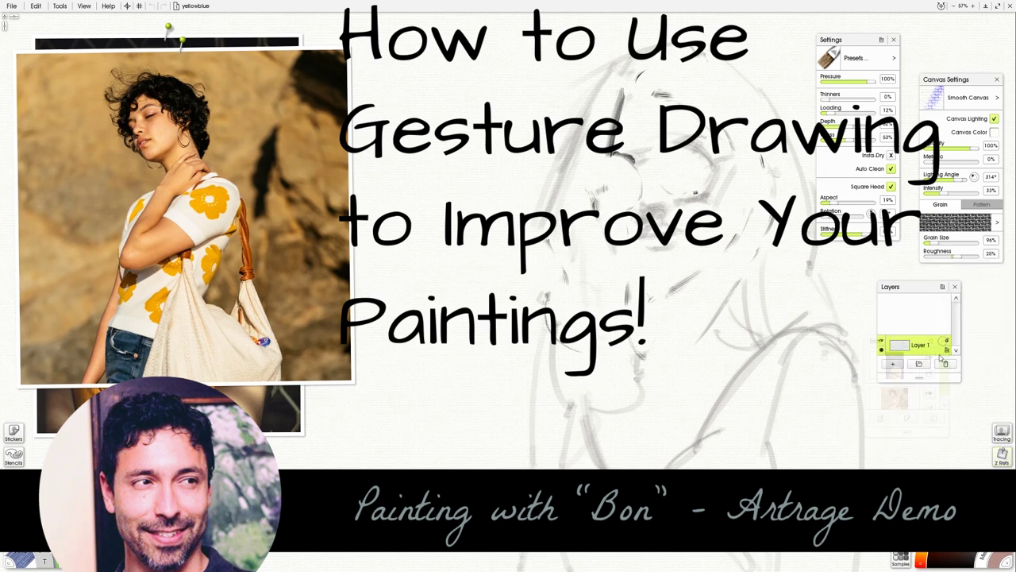
Step: Hide the existing sketch on Layer 1, add a new layer, and place it beneath Layer 1
click(881, 341)
click(891, 364)
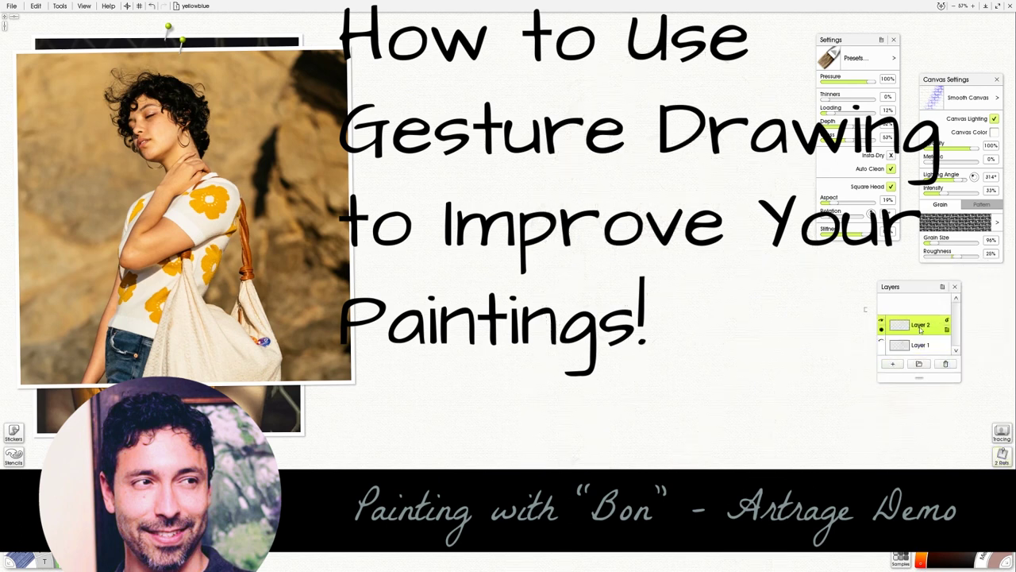
mouse_move(925, 351)
mouse_down()
mouse_move(912, 354)
mouse_move(894, 327)
mouse_move(923, 333)
mouse_up()
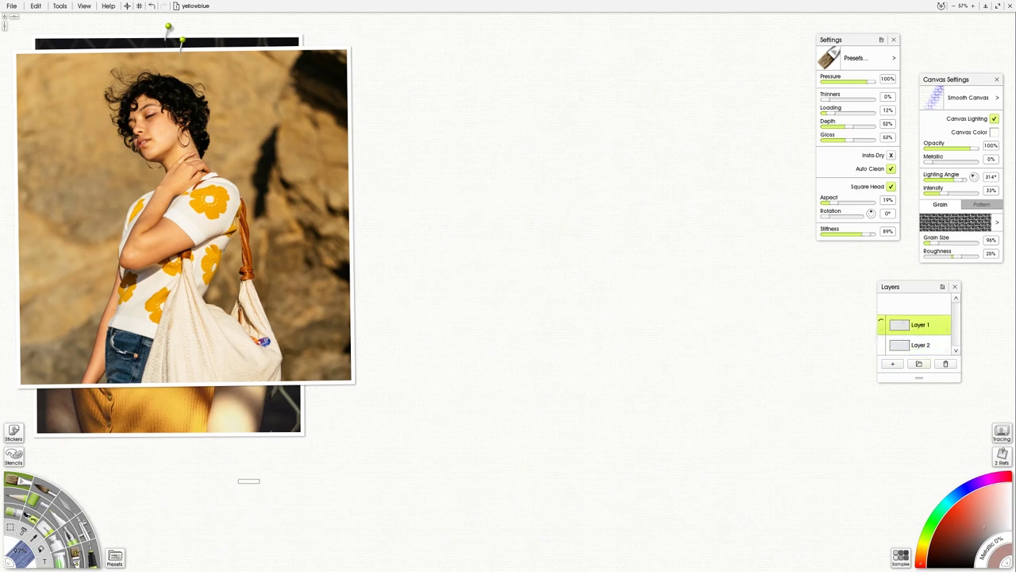
Step: Switch to the Hard Shader pencil and make the visible Layer 2 the active drawing layer
click(18, 496)
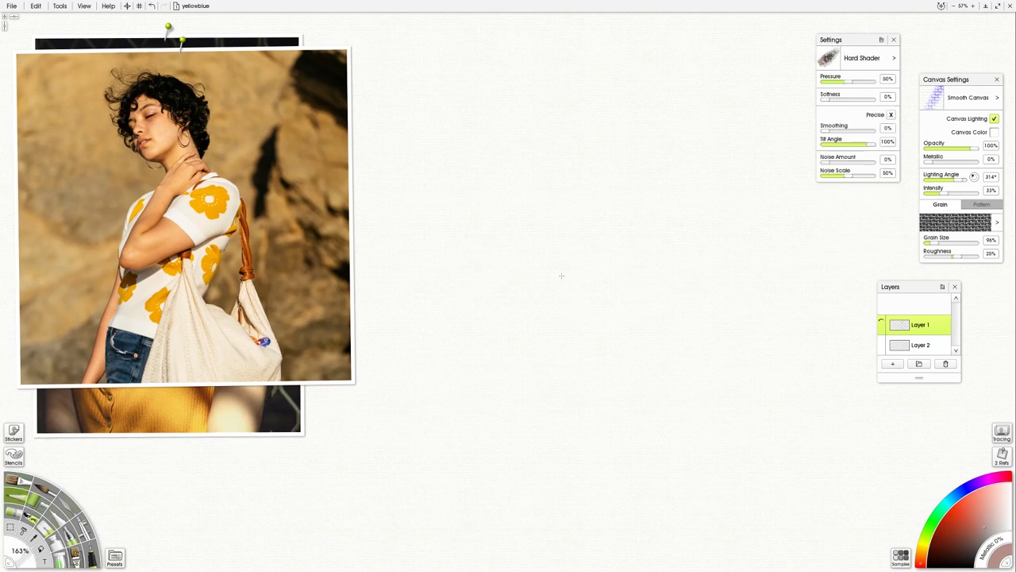
click(545, 96)
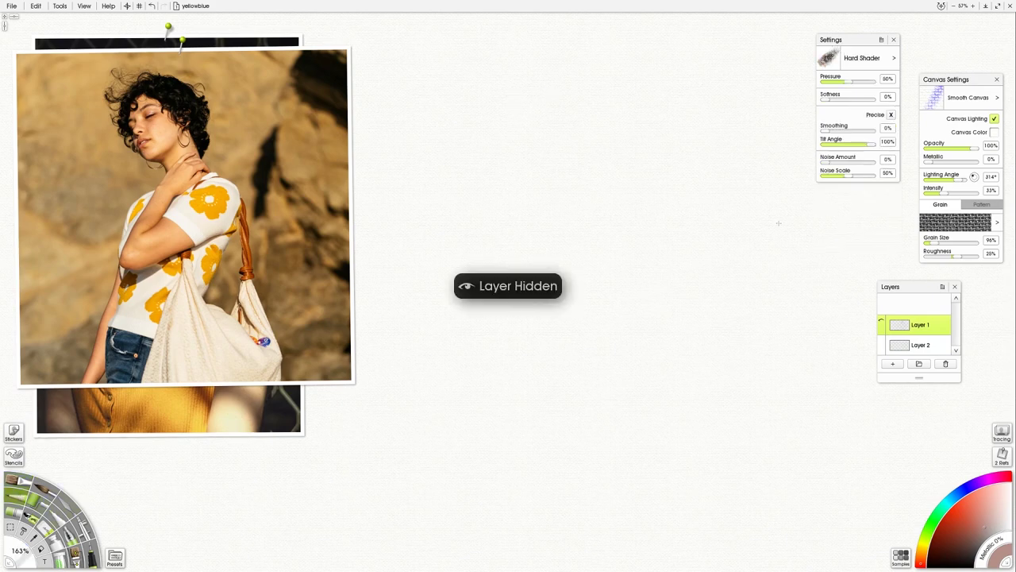
click(923, 344)
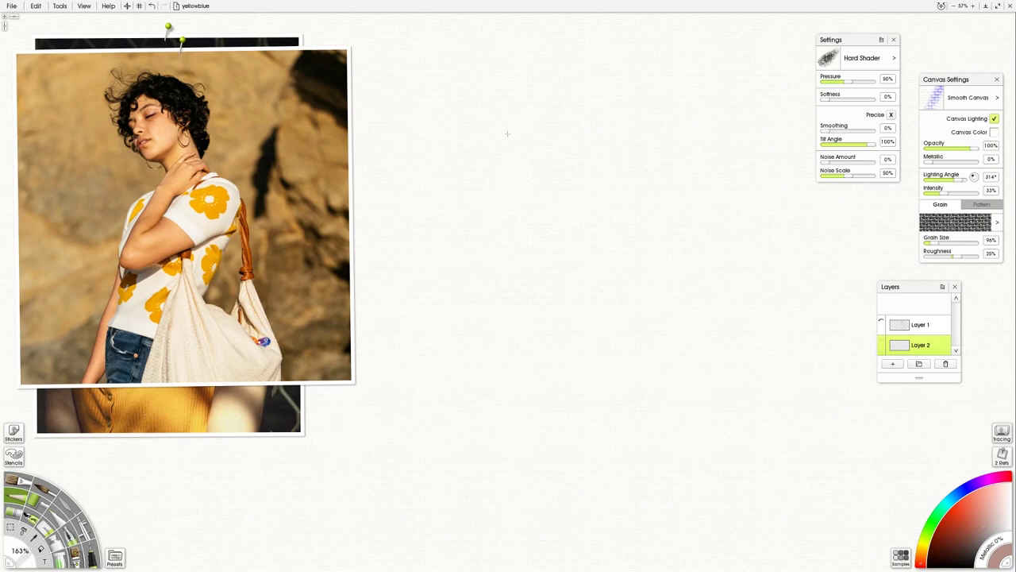
mouse_move(489, 94)
mouse_down()
mouse_move(501, 124)
mouse_move(462, 160)
mouse_up()
key(ctrl+z)
key(ctrl+z)
key(ctrl+z)
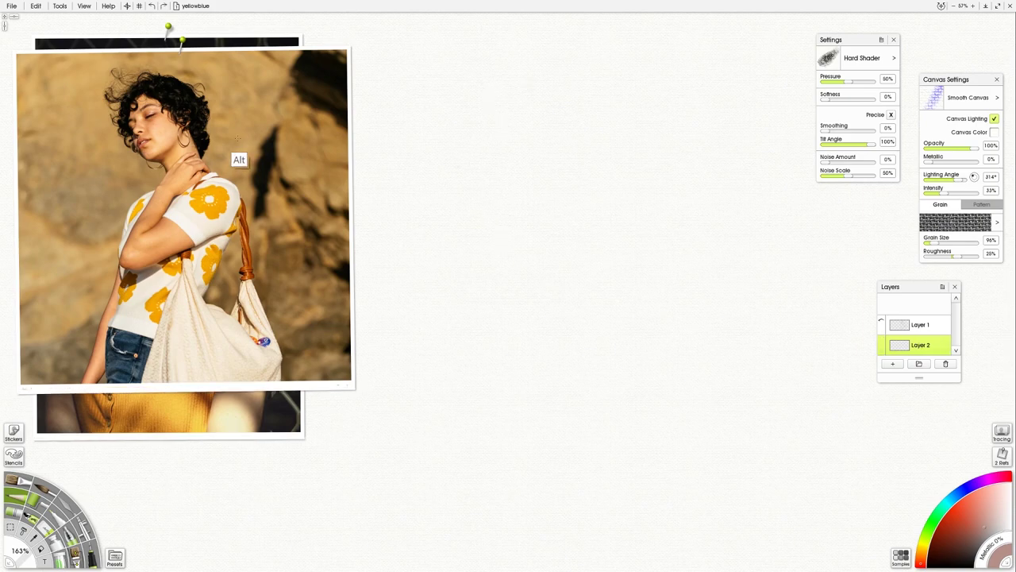
Step: Sample a dark tone beside the woman's ear in the reference photo as the drawing colour
alt+click(184, 137)
mouse_move(560, 90)
mouse_down()
mouse_move(508, 180)
mouse_move(545, 195)
mouse_up()
key(ctrl+z)
key(ctrl+z)
key(ctrl+z)
mouse_move(613, 163)
mouse_down()
mouse_move(459, 137)
mouse_move(576, 157)
mouse_move(620, 238)
mouse_up()
key(ctrl+z)
key(ctrl+z)
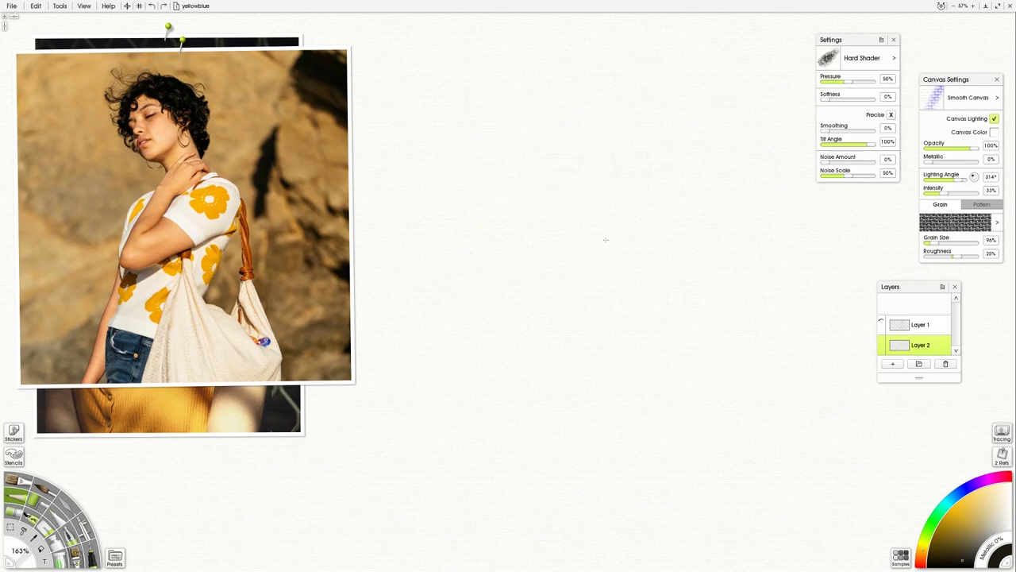
drag(566, 93, 539, 109)
drag(544, 149, 438, 154)
key(ctrl+z)
key(ctrl+z)
Step: Sketch the head gesture with light curves for the skull, face and jaw, and extend the neck down from it
drag(667, 66, 612, 200)
drag(682, 76, 619, 38)
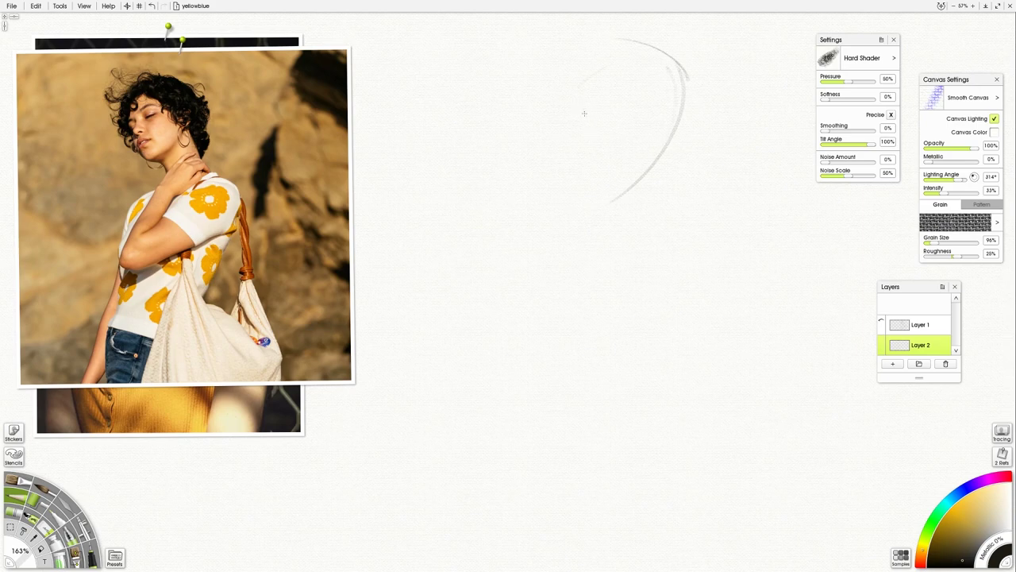
mouse_move(582, 122)
mouse_down()
mouse_move(592, 175)
mouse_move(659, 165)
mouse_up()
drag(696, 118, 629, 170)
mouse_move(693, 148)
mouse_down()
mouse_move(693, 187)
mouse_move(720, 265)
mouse_up()
drag(648, 195, 652, 216)
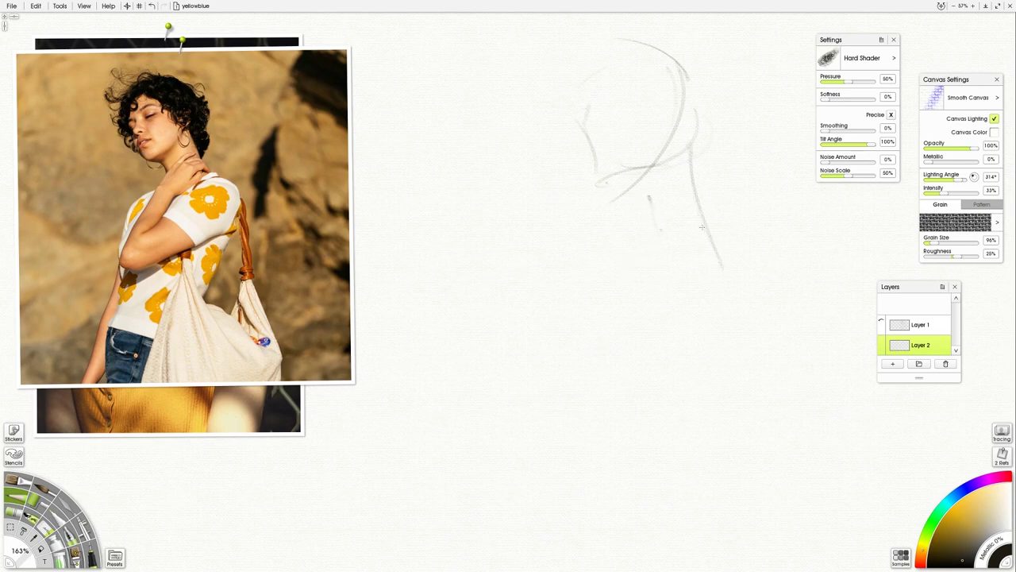
Step: Sketch the shoulder line and the long sweeping curves of the torso and back, and restate the back of the neck
mouse_move(704, 220)
mouse_down()
mouse_move(726, 220)
mouse_move(656, 243)
mouse_up()
drag(722, 212, 589, 318)
mouse_move(738, 205)
mouse_down()
mouse_move(720, 325)
mouse_move(587, 547)
mouse_move(613, 412)
mouse_move(590, 538)
mouse_move(571, 503)
mouse_move(647, 261)
mouse_move(591, 305)
mouse_move(765, 231)
mouse_move(731, 217)
mouse_up()
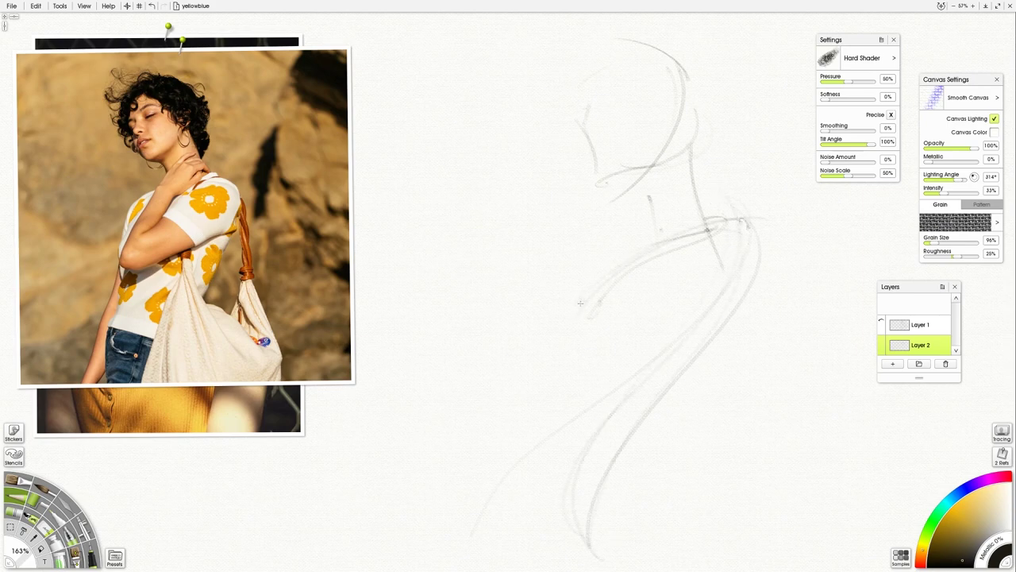
drag(689, 156, 718, 253)
drag(652, 30, 735, 271)
drag(675, 127, 736, 234)
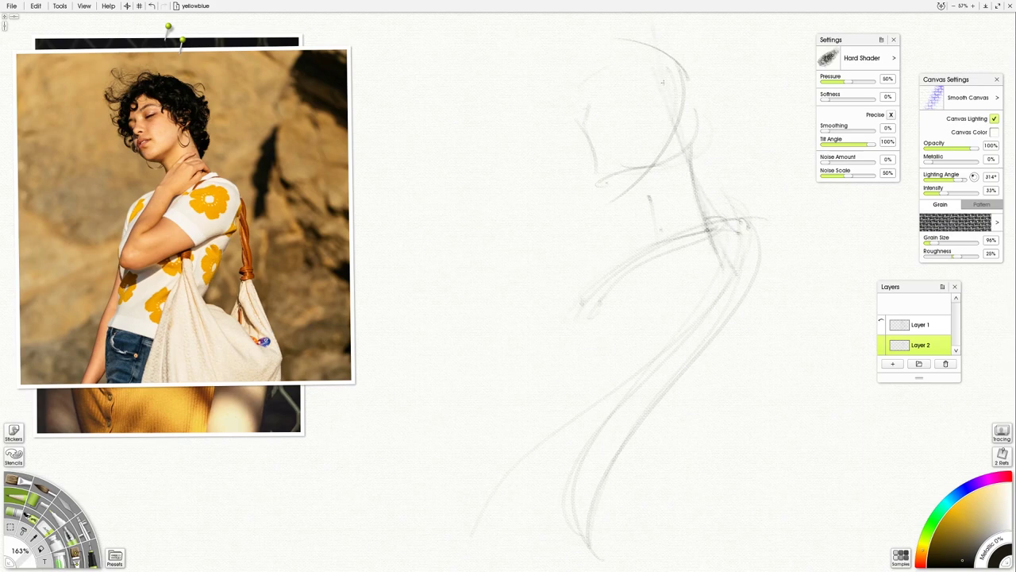
Step: Sketch the slanted hip line at the base of the figure and the front contour of the torso
drag(502, 512, 644, 553)
drag(503, 508, 639, 554)
mouse_move(579, 340)
mouse_down()
mouse_move(576, 357)
mouse_move(541, 387)
mouse_move(478, 514)
mouse_up()
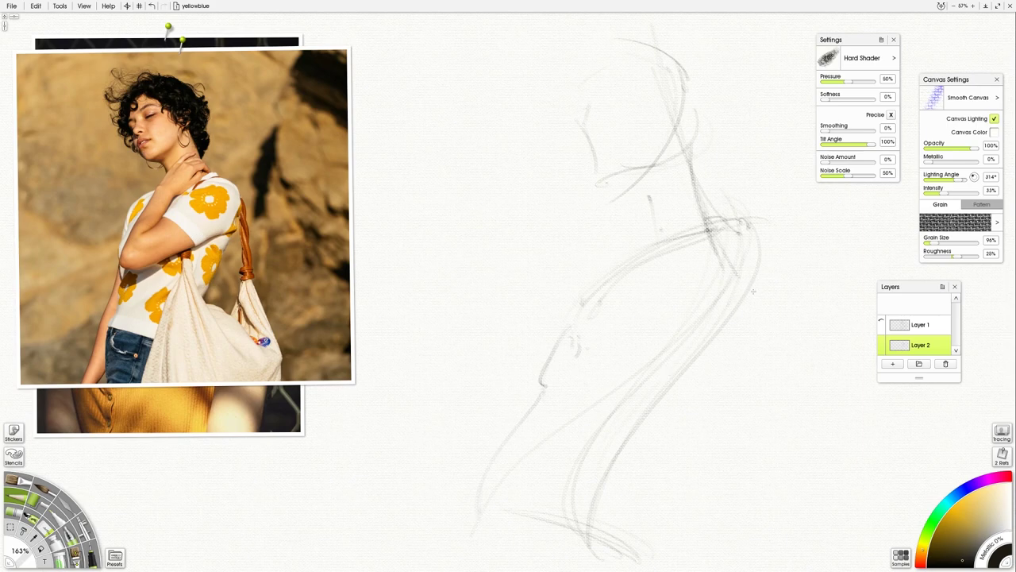
Step: Block in the rounded shoulder and the raised arm, with upper arm and forearm lines meeting at the elbow
drag(740, 311, 712, 250)
drag(724, 321, 494, 371)
mouse_move(696, 183)
mouse_down()
mouse_move(642, 208)
mouse_move(502, 358)
mouse_up()
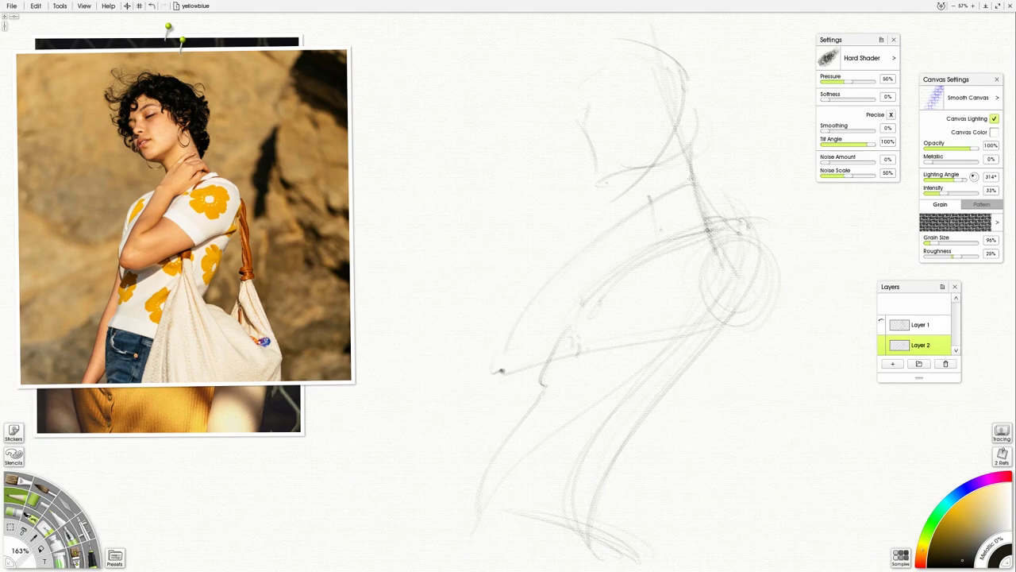
Step: Restate the outer shoulder, the top edge of the upper arm and the nape with firmer strokes
drag(710, 177, 717, 181)
mouse_move(756, 241)
mouse_down()
mouse_move(768, 300)
mouse_move(700, 321)
mouse_up()
mouse_move(494, 340)
mouse_down()
mouse_move(611, 290)
mouse_move(512, 322)
mouse_up()
drag(453, 352, 680, 251)
mouse_move(784, 239)
mouse_down()
mouse_move(772, 251)
mouse_move(783, 262)
mouse_up()
mouse_move(694, 188)
mouse_down()
mouse_move(716, 226)
mouse_move(731, 229)
mouse_move(711, 230)
mouse_move(684, 151)
mouse_up()
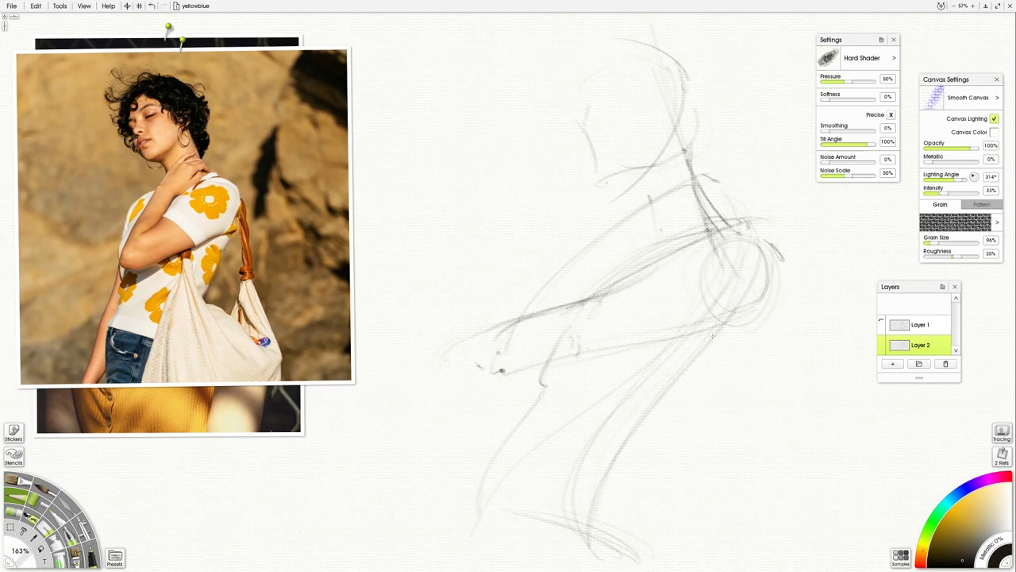
Step: Darken the back contour below the shoulder and the front torso contour beneath the arm
drag(667, 385, 736, 314)
drag(645, 416, 611, 475)
drag(542, 385, 524, 430)
drag(479, 502, 477, 551)
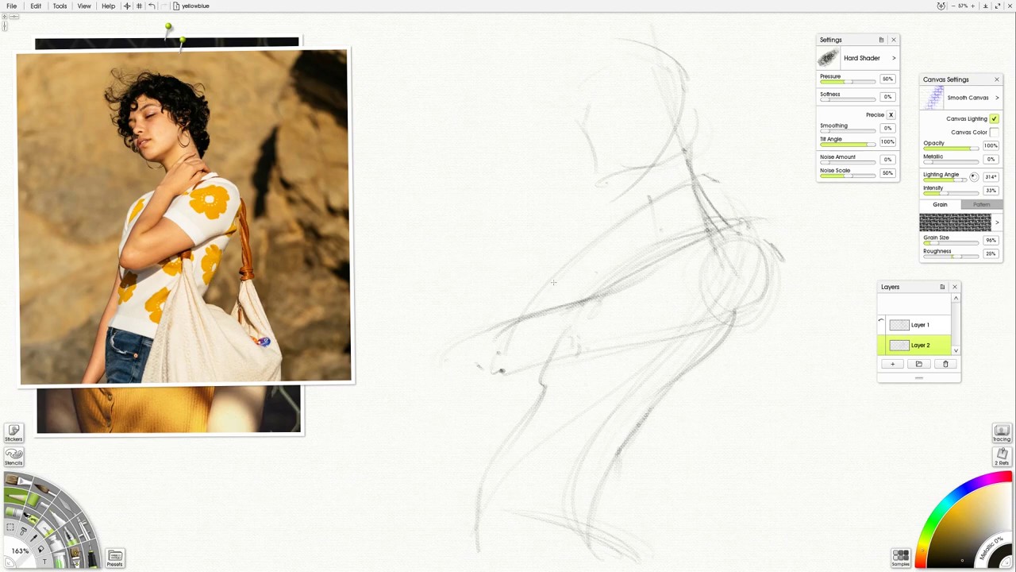
Step: Refine the forearm's outer edge, the elbow tip and the underside of the bent arm
drag(558, 273, 535, 294)
drag(666, 193, 583, 282)
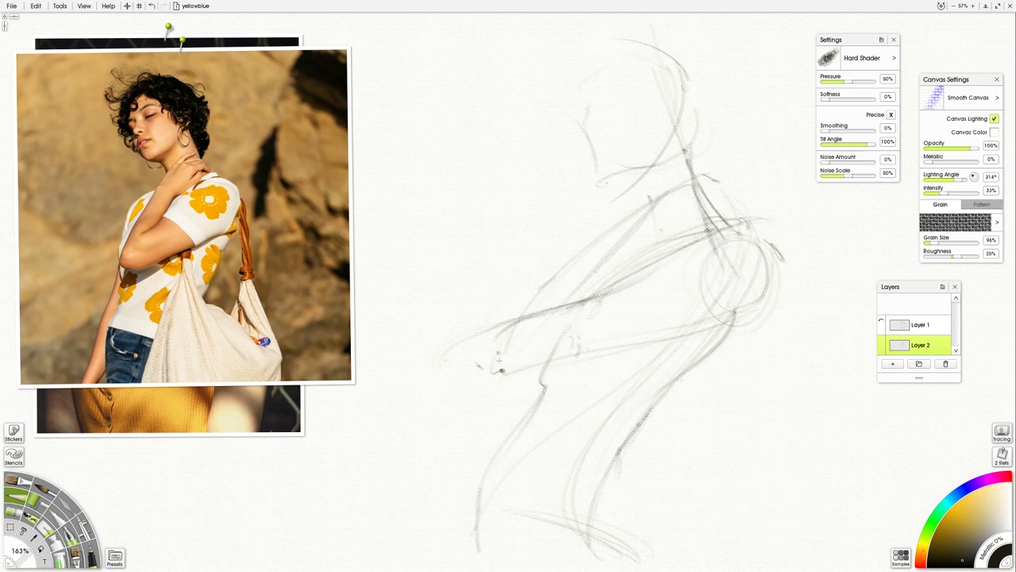
mouse_move(489, 378)
mouse_down()
mouse_move(502, 371)
mouse_move(506, 381)
mouse_up()
mouse_move(123, 270)
drag(550, 350, 561, 363)
mouse_move(531, 349)
mouse_down()
mouse_move(553, 363)
mouse_move(652, 339)
mouse_up()
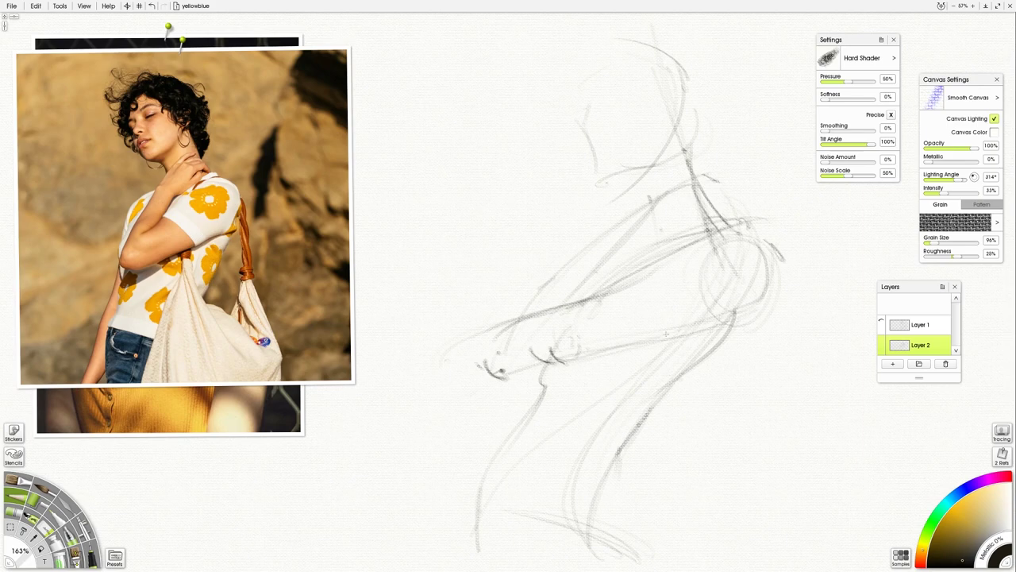
Step: Reinforce the arm's underside and the forearm's inner edge, and mark the hand resting at the nape
mouse_move(548, 359)
mouse_down()
mouse_move(719, 320)
mouse_move(775, 253)
mouse_move(757, 297)
mouse_move(637, 421)
mouse_up()
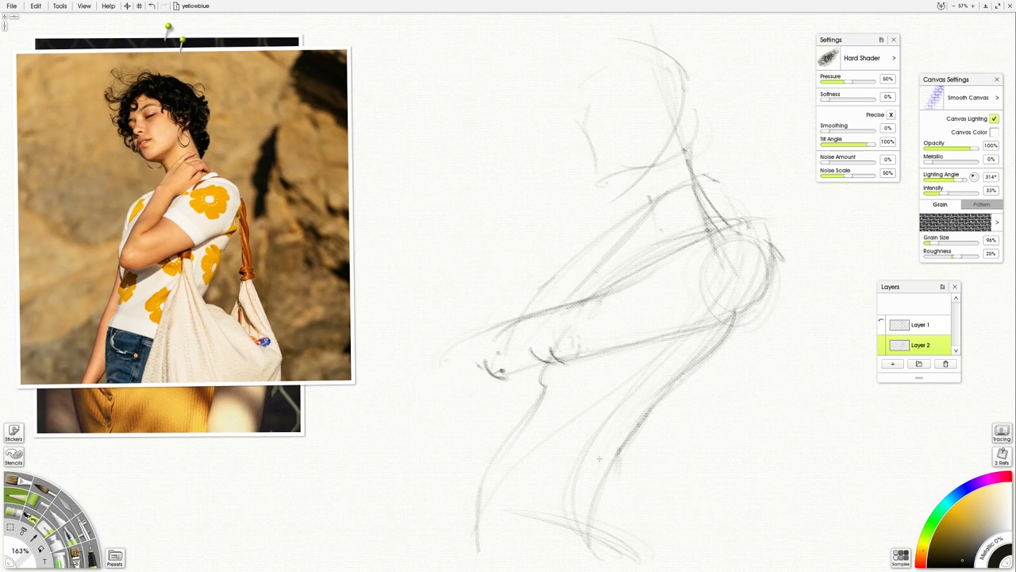
mouse_move(514, 361)
mouse_down()
mouse_move(532, 319)
mouse_move(688, 186)
mouse_up()
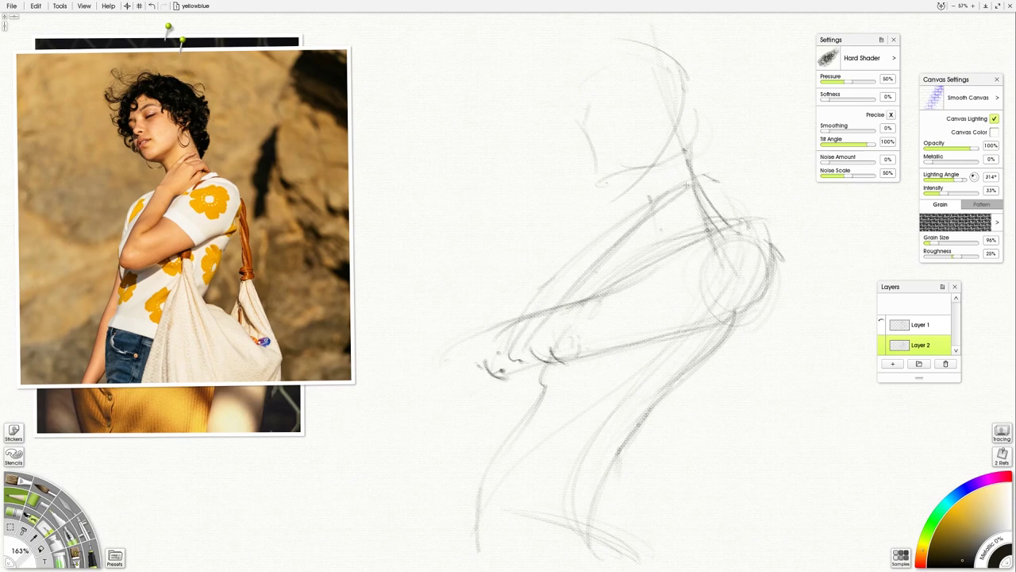
drag(638, 225, 719, 167)
drag(686, 154, 697, 177)
Step: Sketch the hair mass around the head with loose windblown curls at the back, top and front
drag(683, 65, 707, 105)
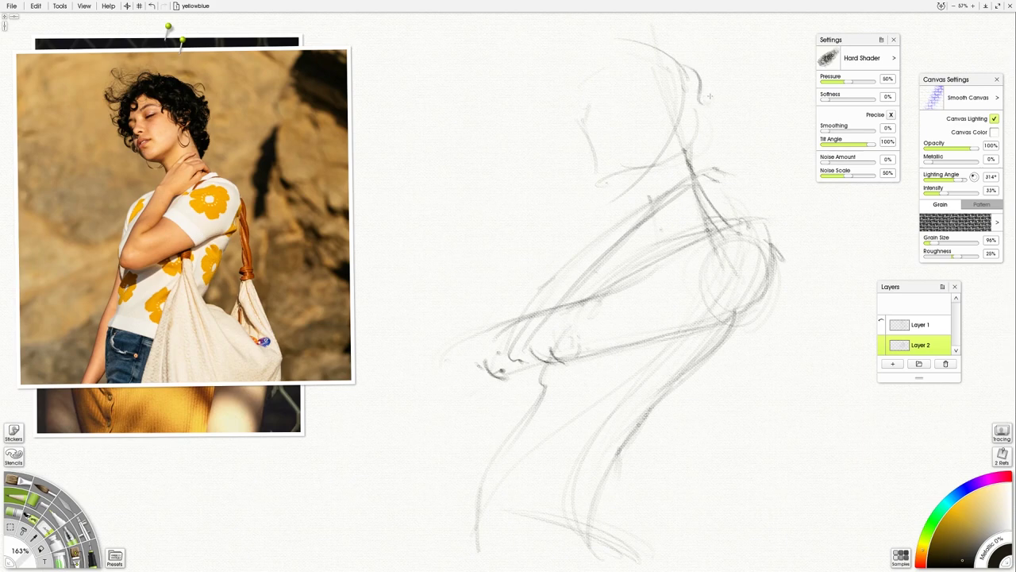
mouse_move(673, 60)
mouse_down()
mouse_move(650, 39)
mouse_move(620, 39)
mouse_up()
mouse_move(532, 34)
mouse_down()
mouse_move(537, 27)
mouse_move(587, 57)
mouse_move(639, 56)
mouse_move(557, 59)
mouse_up()
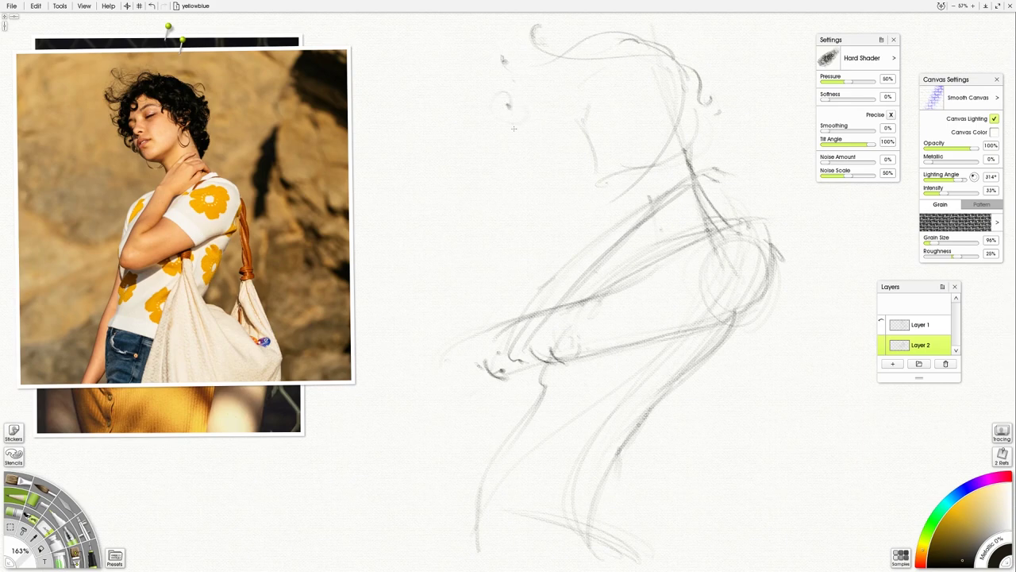
drag(565, 156, 567, 184)
Step: Sketch the far side of the face, the bridge of the nose and the eyebrow
mouse_move(569, 90)
mouse_down()
mouse_move(572, 107)
mouse_move(570, 97)
mouse_up()
drag(576, 120, 580, 129)
drag(589, 98, 601, 91)
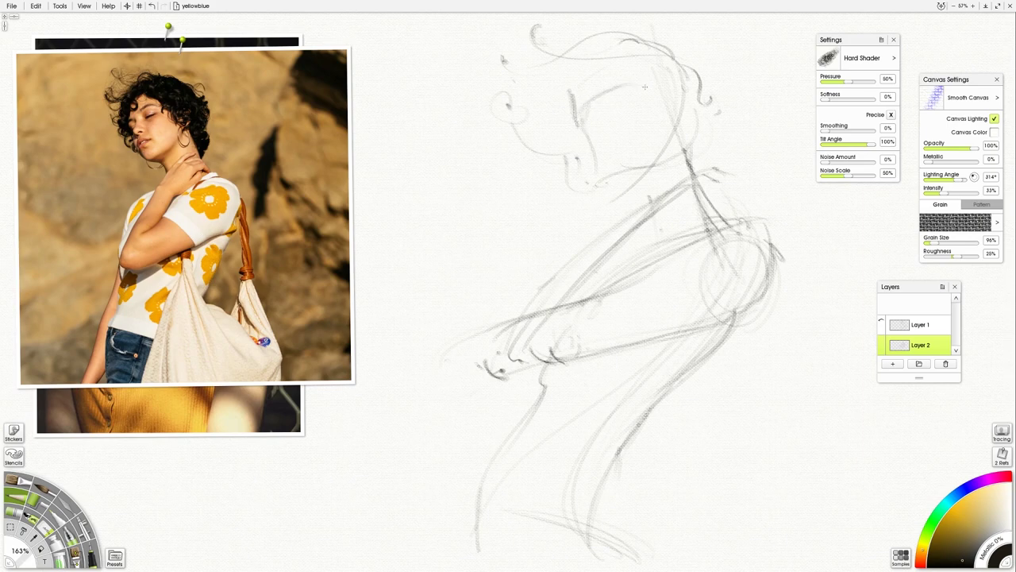
drag(599, 95, 628, 86)
Step: Sketch the lowered eyelids, the base of the nose and the lips
drag(604, 111, 619, 108)
drag(620, 106, 609, 113)
drag(587, 119, 585, 114)
drag(593, 136, 596, 135)
drag(592, 149, 613, 146)
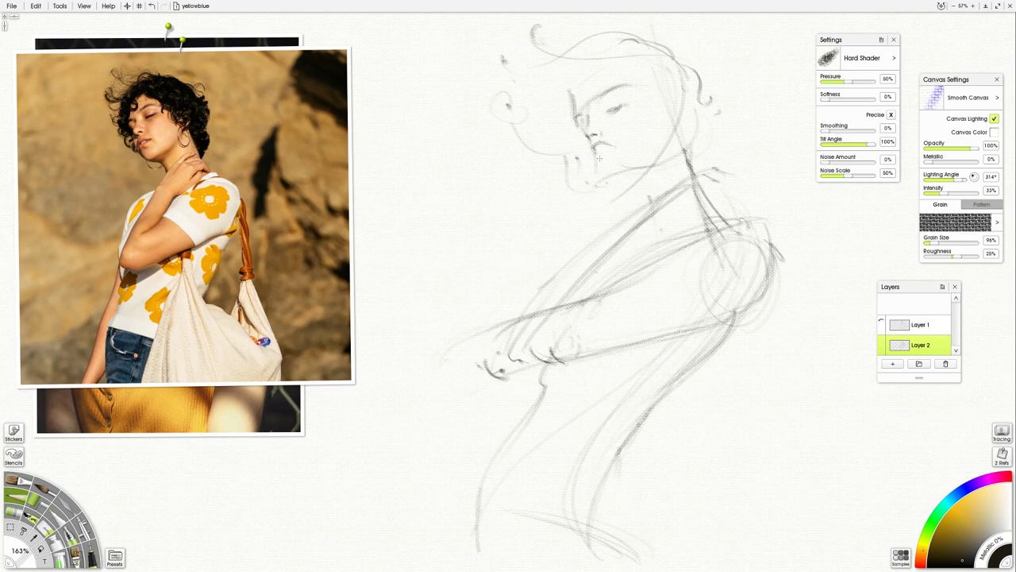
mouse_move(609, 147)
mouse_down()
mouse_move(601, 158)
mouse_move(597, 150)
mouse_up()
Step: Draw the hair beside the cheek and around the ear down to the nape, and round out the chin
mouse_move(642, 92)
mouse_down()
mouse_move(633, 87)
mouse_move(636, 113)
mouse_move(656, 98)
mouse_move(707, 119)
mouse_move(708, 154)
mouse_move(693, 162)
mouse_up()
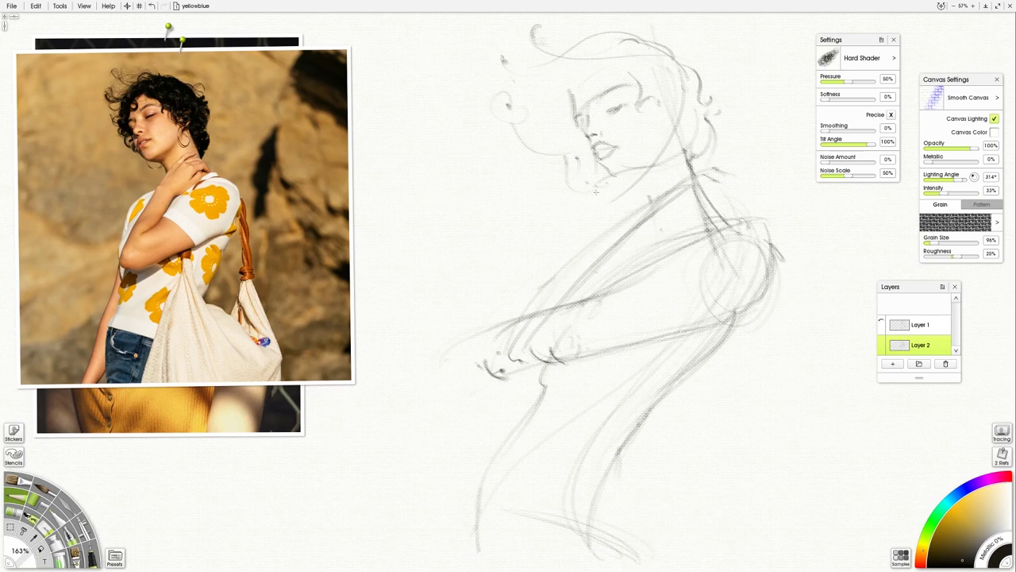
drag(605, 170, 635, 195)
mouse_move(677, 131)
mouse_down()
mouse_move(664, 148)
mouse_move(713, 170)
mouse_up()
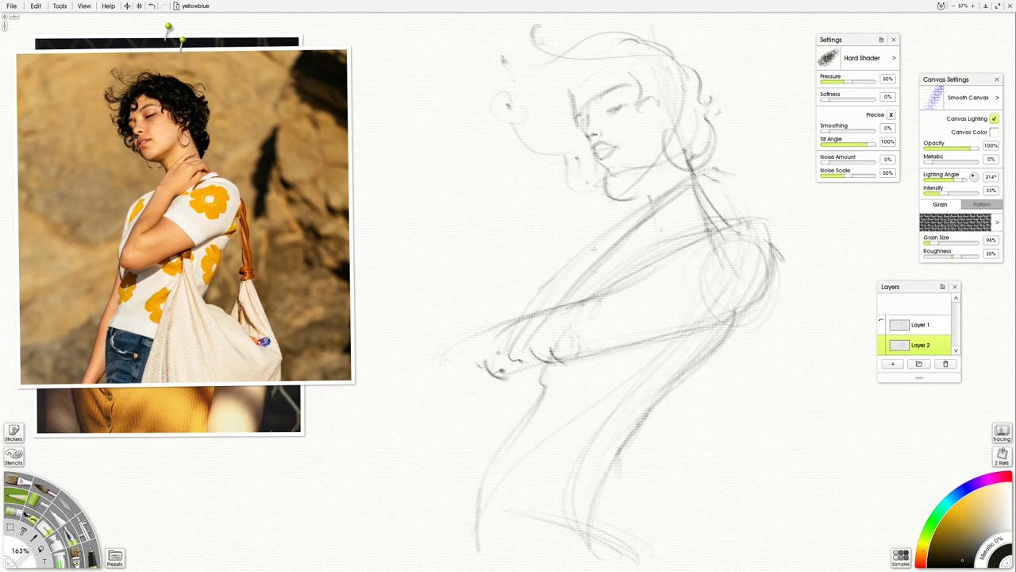
Step: Strengthen the forearm lines up toward the hand and neck, and define the jawline
drag(559, 305, 641, 231)
mouse_move(594, 271)
mouse_down()
mouse_move(689, 185)
mouse_move(729, 213)
mouse_move(719, 205)
mouse_up()
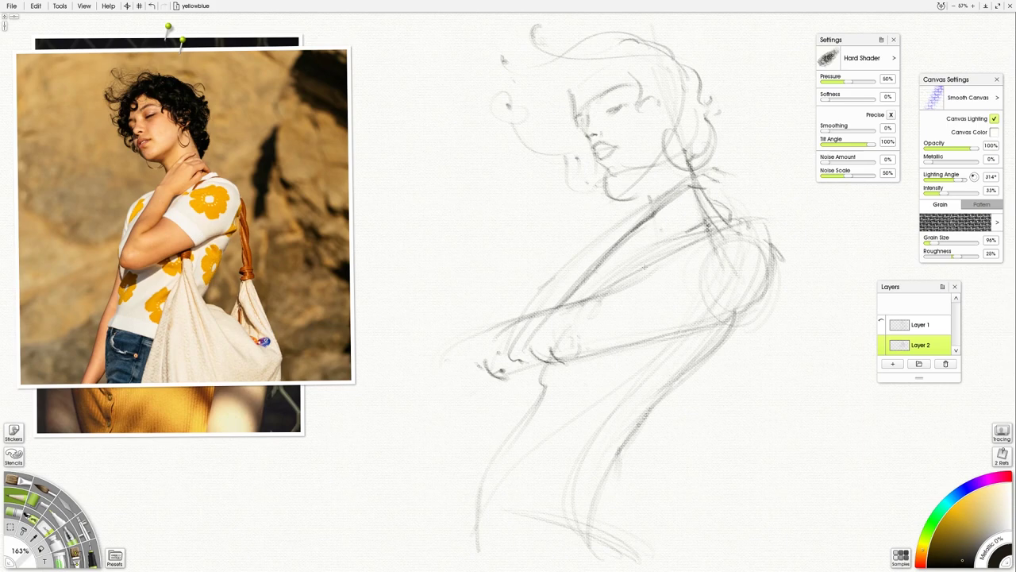
drag(604, 176, 647, 186)
Step: Start a leftward direction arrow in front of the face, and accent the nose, cheek and hoop earring
mouse_move(531, 146)
mouse_down()
mouse_move(545, 169)
mouse_move(536, 151)
mouse_move(556, 164)
mouse_move(538, 167)
mouse_move(533, 148)
mouse_move(544, 172)
mouse_move(547, 154)
mouse_move(555, 186)
mouse_move(576, 152)
mouse_up()
drag(492, 163, 490, 151)
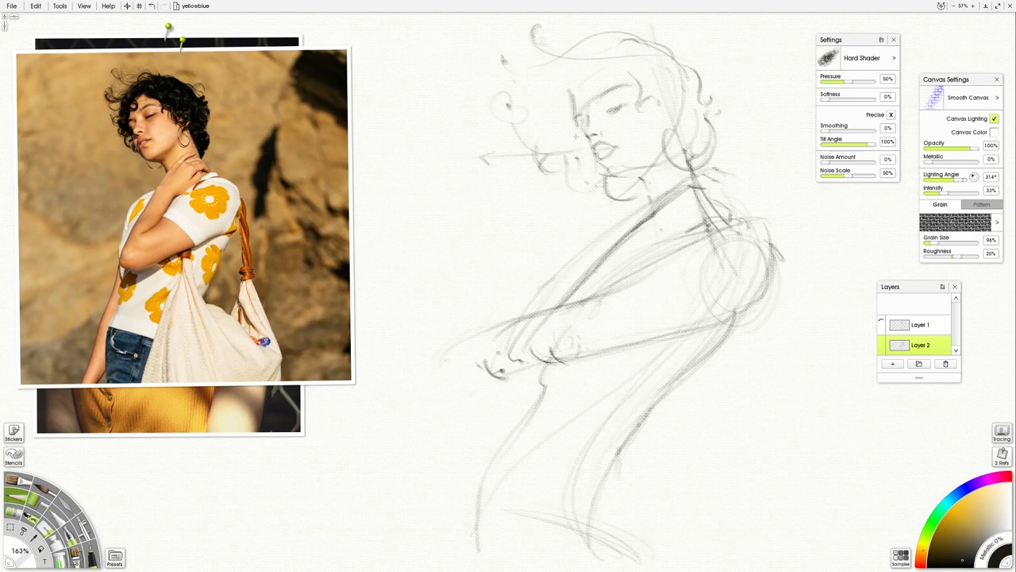
drag(582, 132, 591, 152)
mouse_move(626, 118)
mouse_down()
mouse_move(580, 146)
mouse_move(626, 129)
mouse_up()
mouse_move(675, 124)
mouse_down()
mouse_move(658, 136)
mouse_move(683, 168)
mouse_up()
Step: Draw direction arrows showing the pose's opposing thrusts: head to the left, shoulder to the right, hips to the left
mouse_move(554, 156)
mouse_down()
mouse_move(478, 154)
mouse_move(481, 162)
mouse_move(464, 154)
mouse_up()
mouse_move(792, 228)
mouse_down()
mouse_move(861, 212)
mouse_move(850, 229)
mouse_up()
mouse_move(475, 449)
mouse_down()
mouse_move(372, 461)
mouse_move(389, 470)
mouse_up()
mouse_move(338, 260)
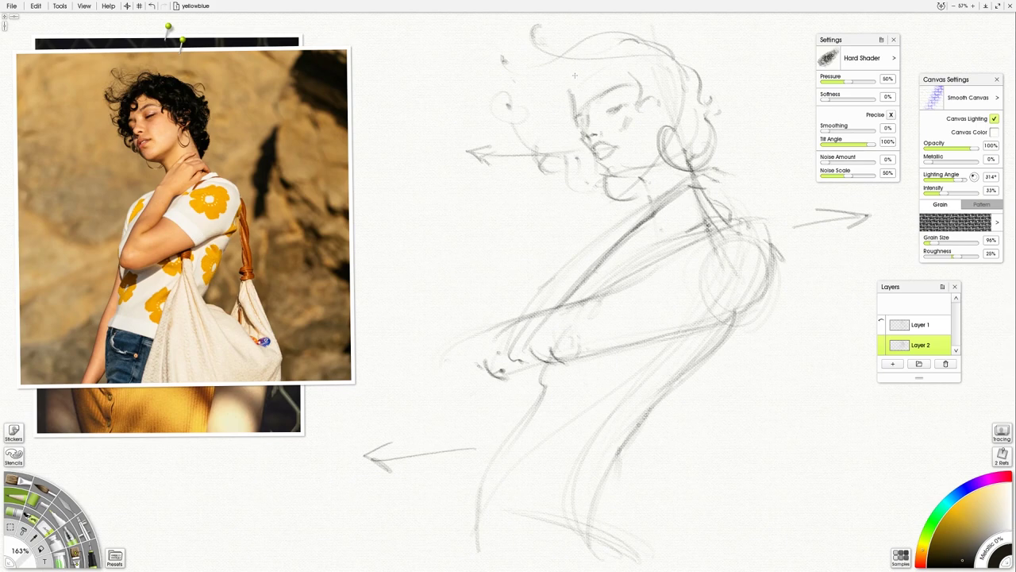
Step: Darken the contour of the shoulder and sleeve, and the top edge of the upper arm down to the forearm
mouse_move(692, 175)
mouse_down()
mouse_move(736, 232)
mouse_move(766, 212)
mouse_move(760, 225)
mouse_move(781, 278)
mouse_up()
drag(778, 238, 757, 312)
drag(769, 271, 715, 342)
mouse_move(710, 230)
mouse_down()
mouse_move(702, 239)
mouse_move(726, 219)
mouse_move(588, 293)
mouse_move(575, 314)
mouse_move(568, 306)
mouse_up()
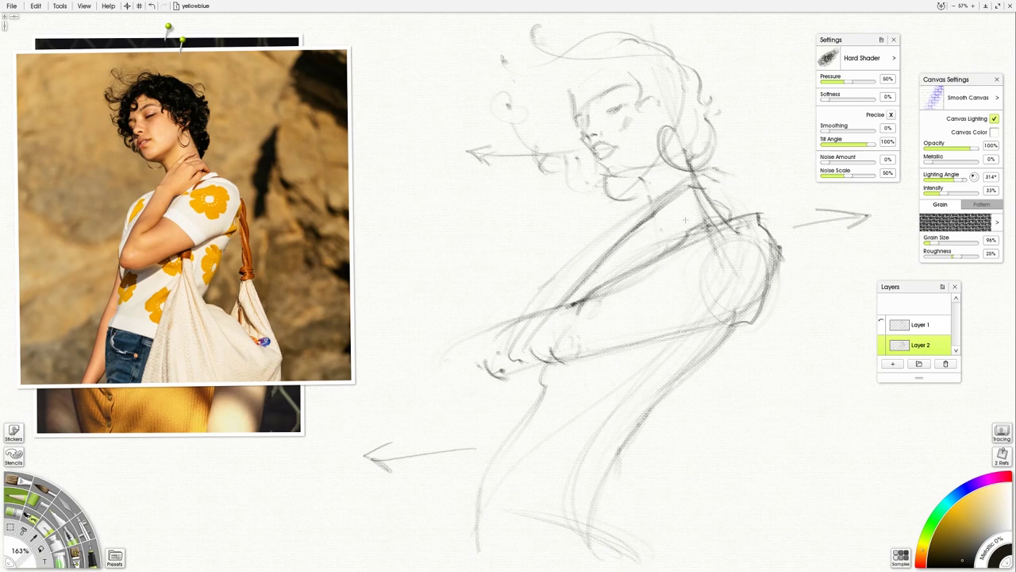
Step: Add contour strokes where the forearm overlaps the upper arm, and darken the back contour from the sleeve to the waist
drag(674, 228, 632, 273)
mouse_move(666, 238)
mouse_down()
mouse_move(634, 272)
mouse_move(683, 227)
mouse_up()
mouse_move(737, 323)
mouse_down()
mouse_move(624, 442)
mouse_move(610, 480)
mouse_up()
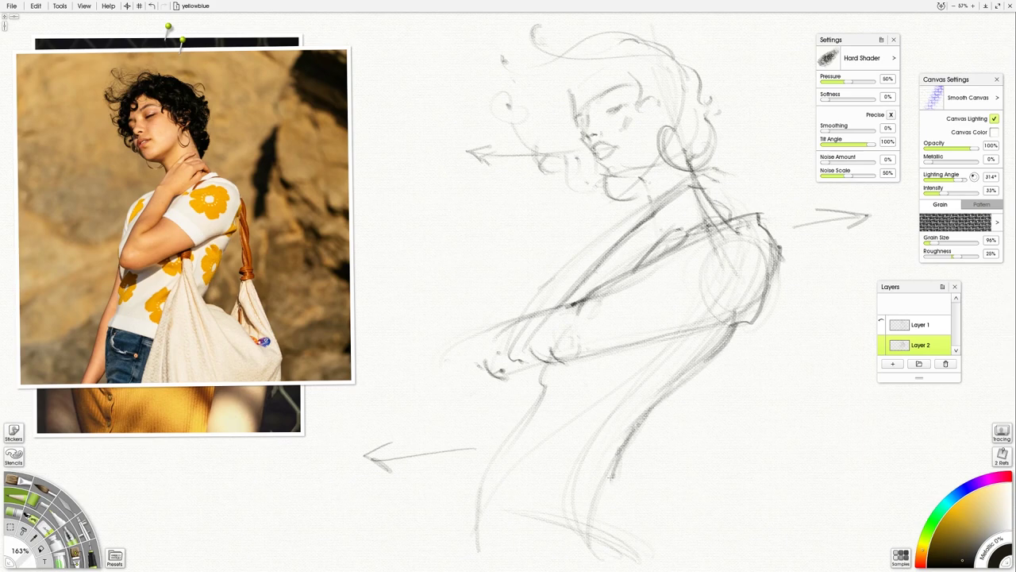
Step: Draw the line falling below the arm and the bag strap hanging behind the shoulder, ending in a knot
drag(637, 349, 680, 429)
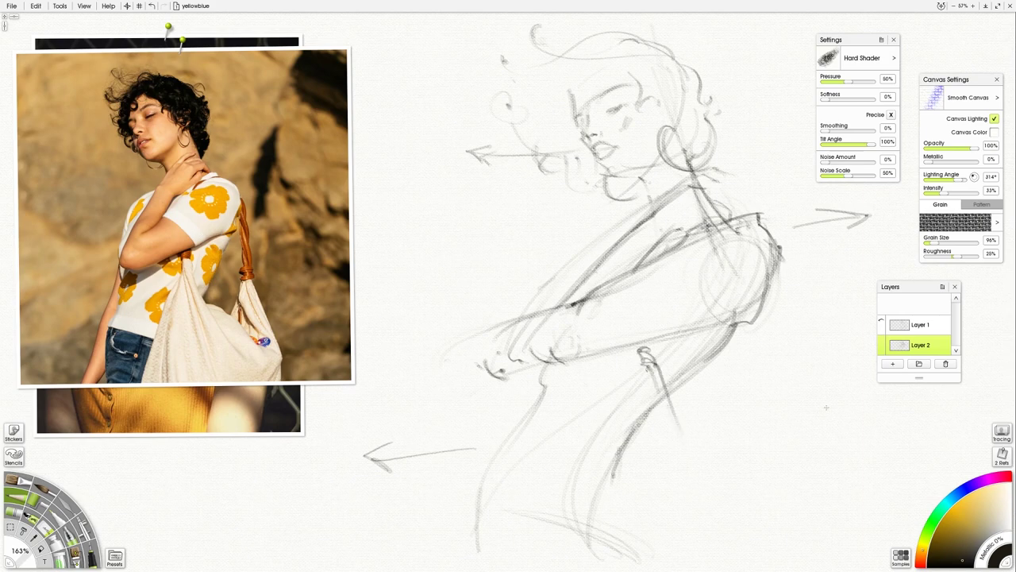
drag(775, 287, 803, 386)
mouse_move(789, 312)
mouse_down()
mouse_move(824, 438)
mouse_move(810, 455)
mouse_up()
drag(810, 378, 820, 450)
drag(814, 413, 827, 443)
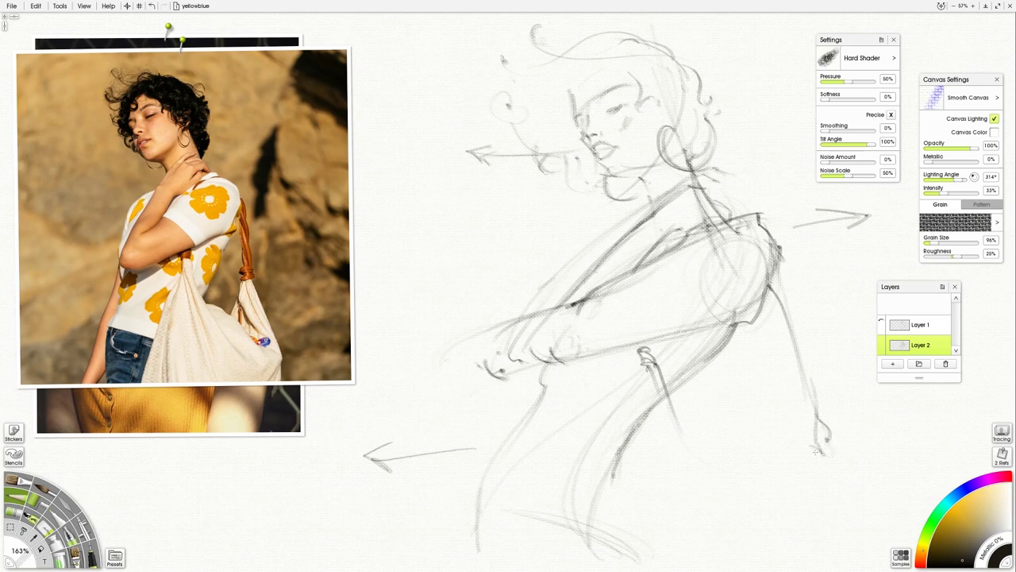
Step: Sketch the hanging bag's outer edges and drooping folds beneath the strap knot
mouse_move(694, 457)
mouse_down()
mouse_move(771, 536)
mouse_move(762, 530)
mouse_move(848, 540)
mouse_up()
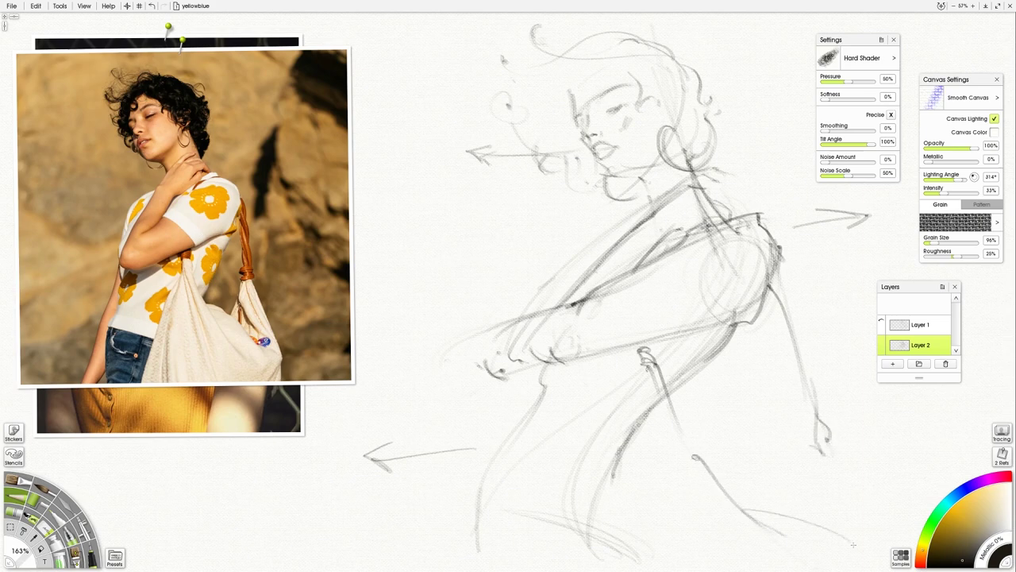
drag(823, 447, 825, 489)
drag(830, 431, 876, 512)
drag(691, 458, 685, 550)
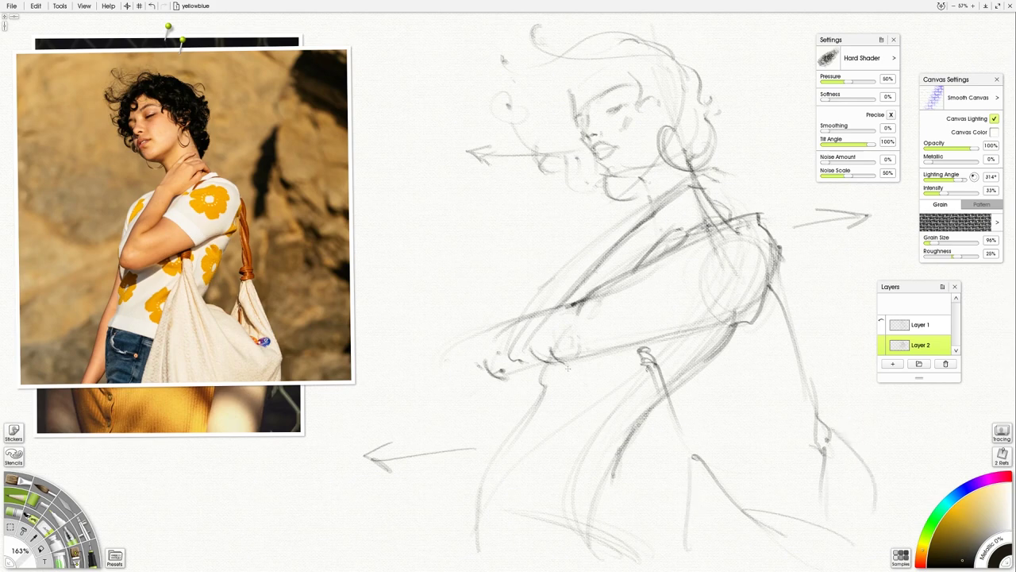
Step: Sketch the floral shapes on the front and back of the torso and add short marks beneath the arm
mouse_move(534, 371)
mouse_down()
mouse_move(537, 359)
mouse_move(540, 389)
mouse_move(519, 414)
mouse_move(545, 415)
mouse_move(542, 453)
mouse_move(497, 461)
mouse_move(517, 472)
mouse_up()
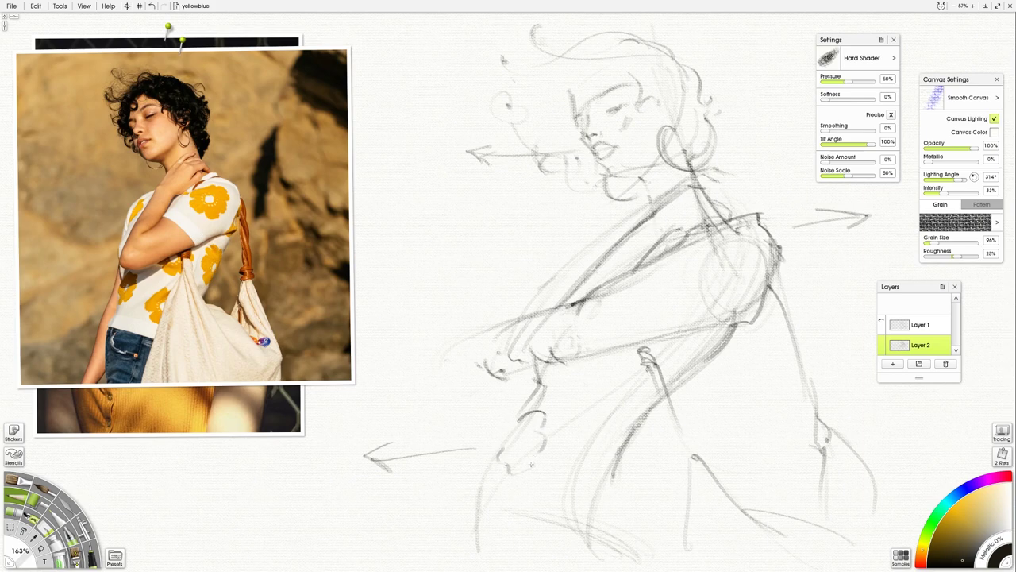
mouse_move(618, 429)
mouse_down()
mouse_move(602, 413)
mouse_move(585, 416)
mouse_move(573, 451)
mouse_move(613, 470)
mouse_move(626, 432)
mouse_up()
mouse_move(615, 354)
mouse_down()
mouse_move(608, 378)
mouse_move(647, 386)
mouse_move(633, 370)
mouse_up()
mouse_move(693, 354)
mouse_down()
mouse_move(686, 373)
mouse_move(684, 345)
mouse_move(720, 334)
mouse_up()
drag(607, 265, 599, 276)
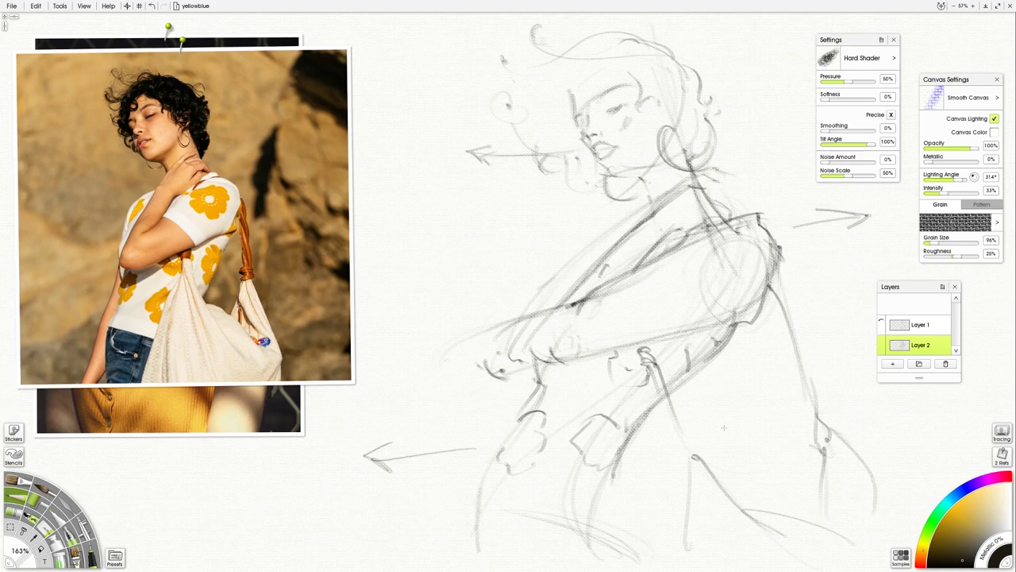
Step: Add a new layer above the sketch layer, switch to the oil brush, and undo the test stroke
click(894, 364)
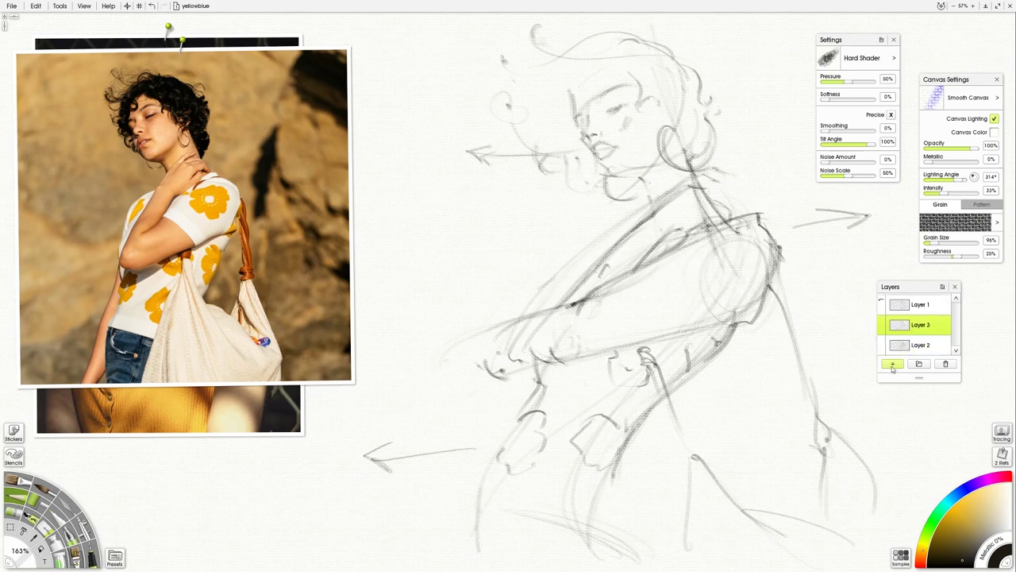
click(22, 483)
mouse_move(446, 300)
mouse_down()
mouse_move(417, 259)
mouse_move(455, 326)
mouse_up()
key(ctrl+z)
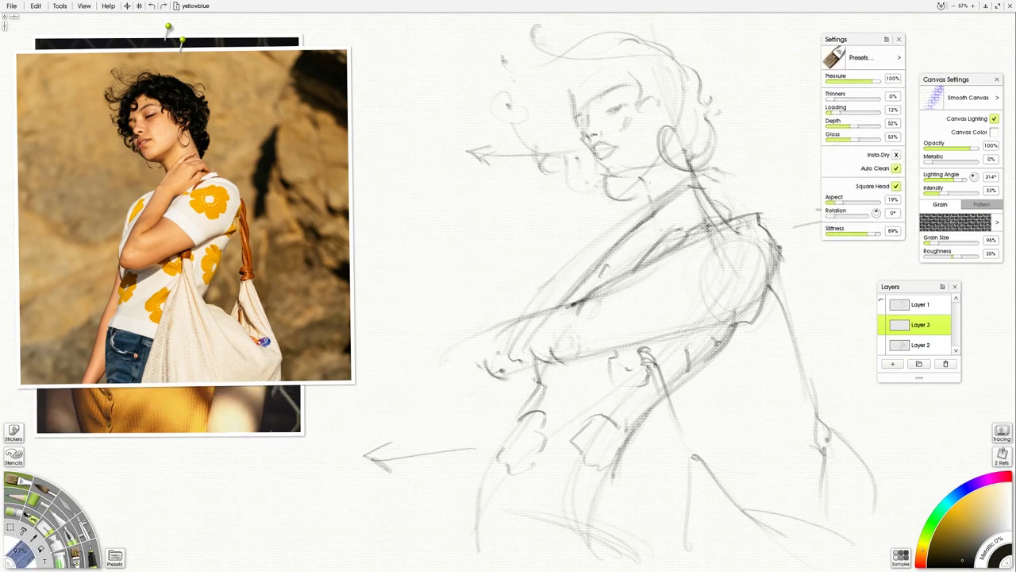
Step: Sample the black hair colour from the reference, set brush stiffness to 71%, and block in the crown, front hair and loose curls
alt+click(169, 87)
drag(697, 223, 709, 226)
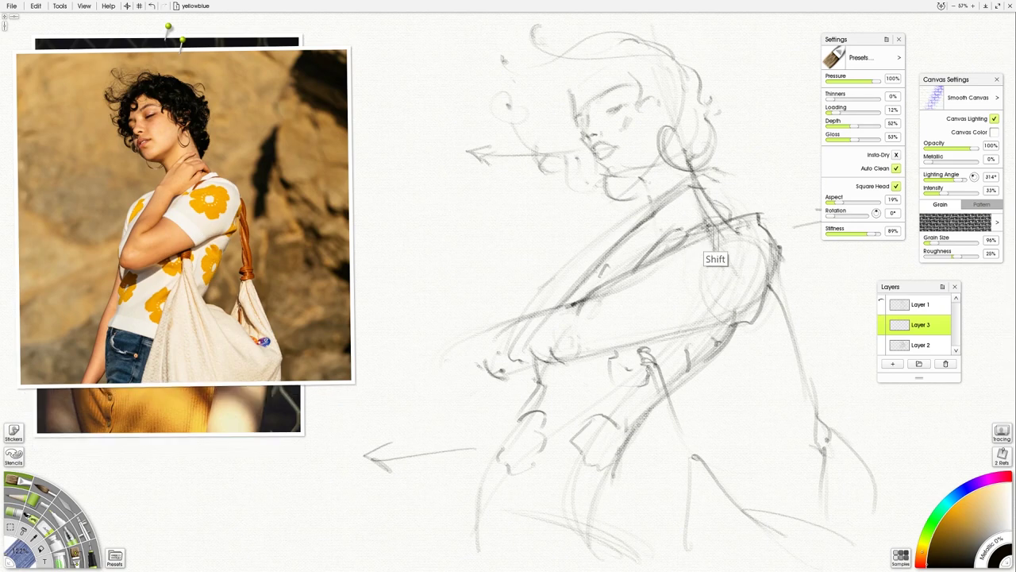
mouse_move(647, 90)
mouse_down()
mouse_move(621, 67)
mouse_move(655, 97)
mouse_move(675, 78)
mouse_up()
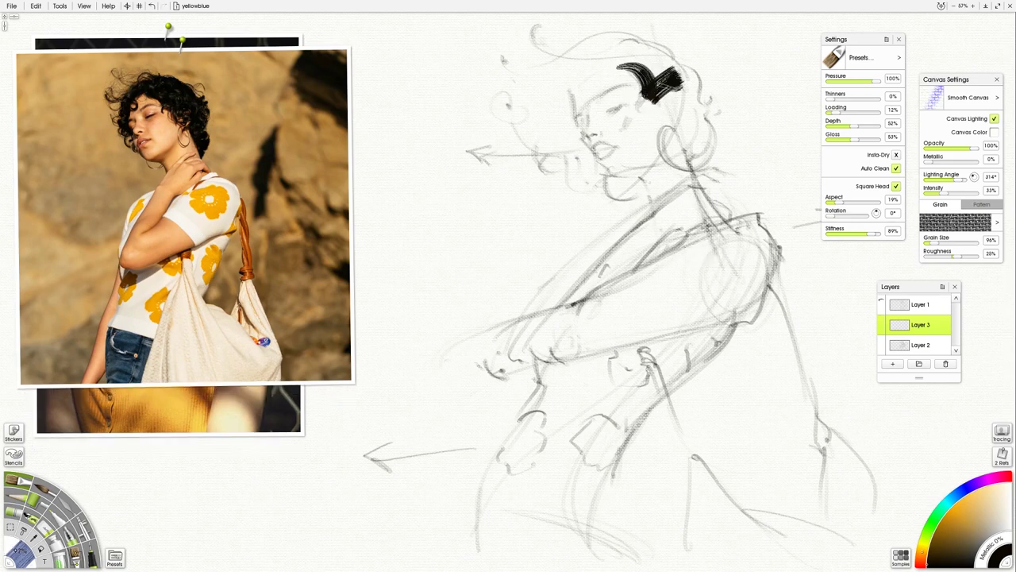
drag(874, 233, 864, 234)
mouse_move(644, 68)
mouse_down()
mouse_move(668, 89)
mouse_move(629, 63)
mouse_move(627, 44)
mouse_move(635, 71)
mouse_move(596, 76)
mouse_move(627, 56)
mouse_move(636, 87)
mouse_move(592, 39)
mouse_move(636, 48)
mouse_move(593, 75)
mouse_move(564, 68)
mouse_move(671, 43)
mouse_move(624, 50)
mouse_move(657, 59)
mouse_move(664, 52)
mouse_move(573, 34)
mouse_move(570, 76)
mouse_move(555, 97)
mouse_move(566, 115)
mouse_move(500, 100)
mouse_move(561, 133)
mouse_move(548, 111)
mouse_move(569, 131)
mouse_up()
mouse_move(560, 50)
mouse_down()
mouse_move(570, 72)
mouse_move(563, 54)
mouse_move(574, 57)
mouse_move(518, 46)
mouse_up()
mouse_move(548, 65)
mouse_down()
mouse_move(531, 78)
mouse_move(551, 96)
mouse_move(524, 103)
mouse_up()
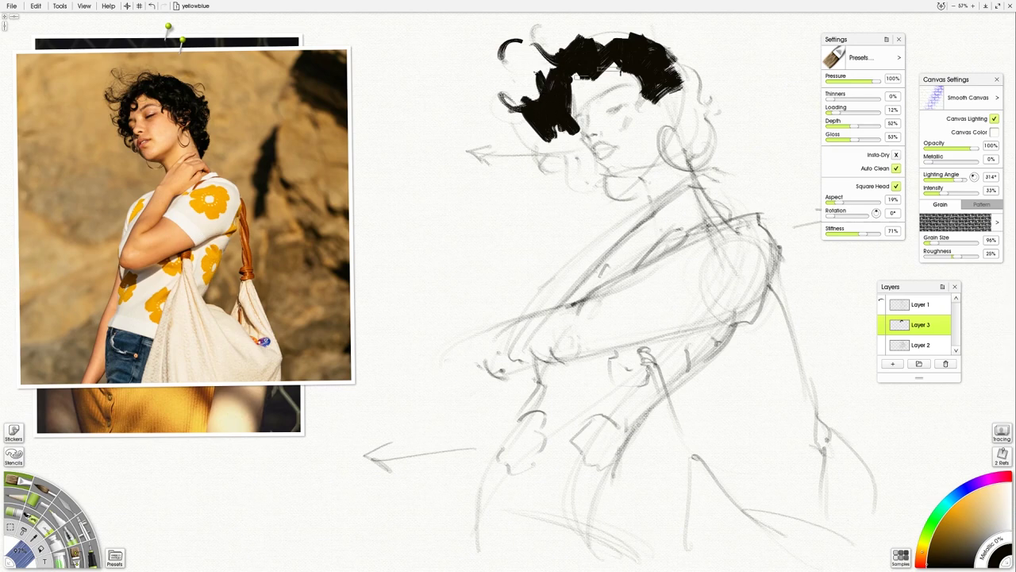
Step: Thicken the black hair mass at the crown and extend it toward the back of the head, undoing stray strokes
mouse_move(594, 45)
mouse_down()
mouse_move(627, 34)
mouse_move(621, 45)
mouse_up()
mouse_move(675, 72)
mouse_down()
mouse_move(694, 75)
mouse_move(659, 90)
mouse_move(686, 86)
mouse_up()
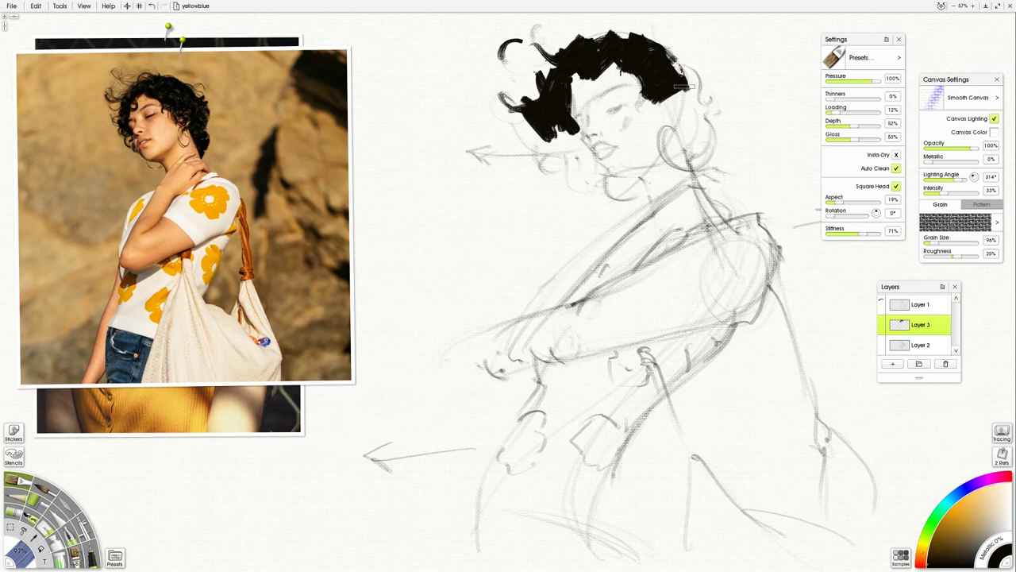
key(ctrl+z)
key(ctrl+z)
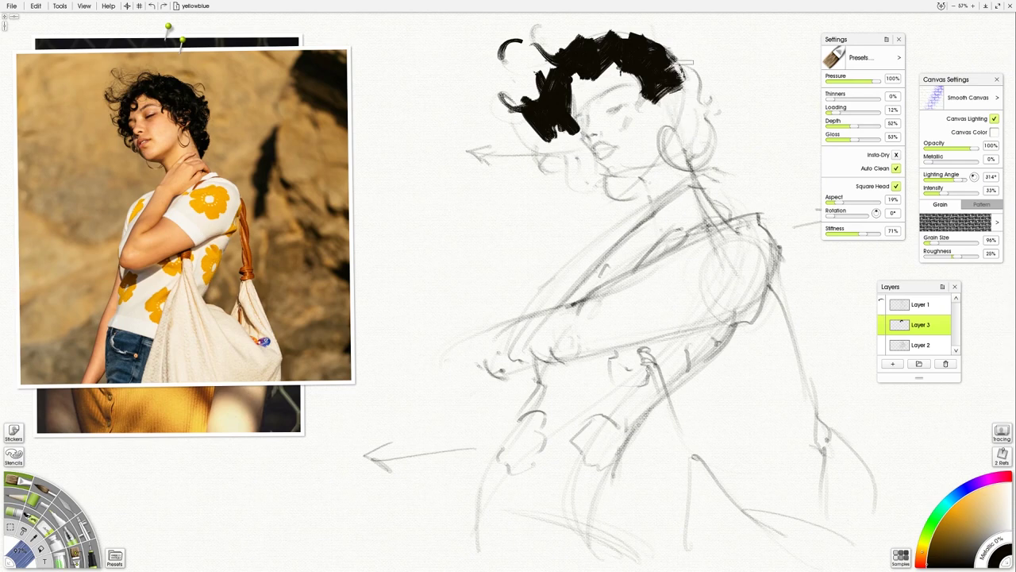
mouse_move(664, 99)
mouse_down()
mouse_move(699, 102)
mouse_move(701, 80)
mouse_move(680, 67)
mouse_move(683, 89)
mouse_move(681, 55)
mouse_move(703, 94)
mouse_move(673, 79)
mouse_up()
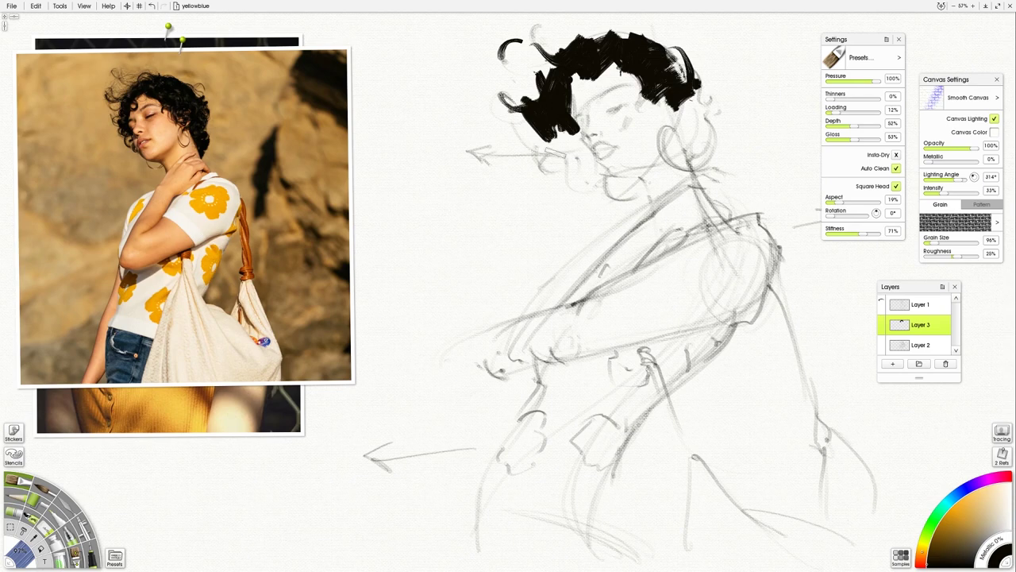
Step: Paint the front curls down past the mouth, round out the crown, and bring the back hair down to the nape
mouse_move(531, 121)
mouse_down()
mouse_move(525, 149)
mouse_move(524, 124)
mouse_move(517, 140)
mouse_move(534, 159)
mouse_move(529, 136)
mouse_move(556, 143)
mouse_move(528, 127)
mouse_move(524, 141)
mouse_move(559, 149)
mouse_move(548, 133)
mouse_move(570, 160)
mouse_move(560, 139)
mouse_move(586, 146)
mouse_move(575, 131)
mouse_move(594, 161)
mouse_move(580, 145)
mouse_move(590, 164)
mouse_move(579, 178)
mouse_move(575, 162)
mouse_move(544, 161)
mouse_move(549, 175)
mouse_move(563, 170)
mouse_move(556, 162)
mouse_move(595, 179)
mouse_move(584, 163)
mouse_move(604, 159)
mouse_move(608, 176)
mouse_up()
mouse_move(636, 101)
mouse_down()
mouse_move(667, 79)
mouse_move(666, 109)
mouse_move(653, 81)
mouse_move(676, 117)
mouse_move(668, 85)
mouse_move(674, 110)
mouse_up()
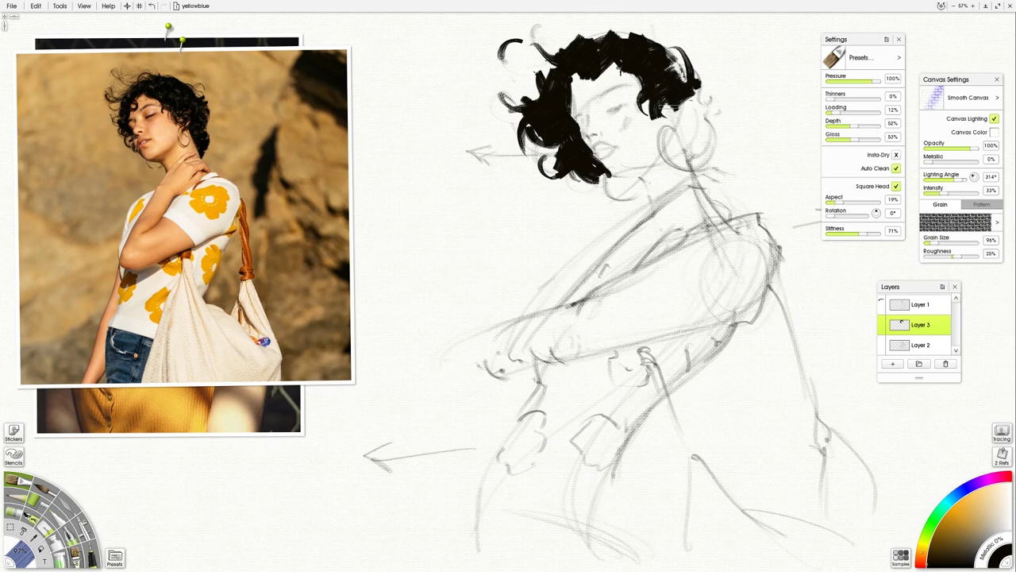
drag(626, 33, 660, 46)
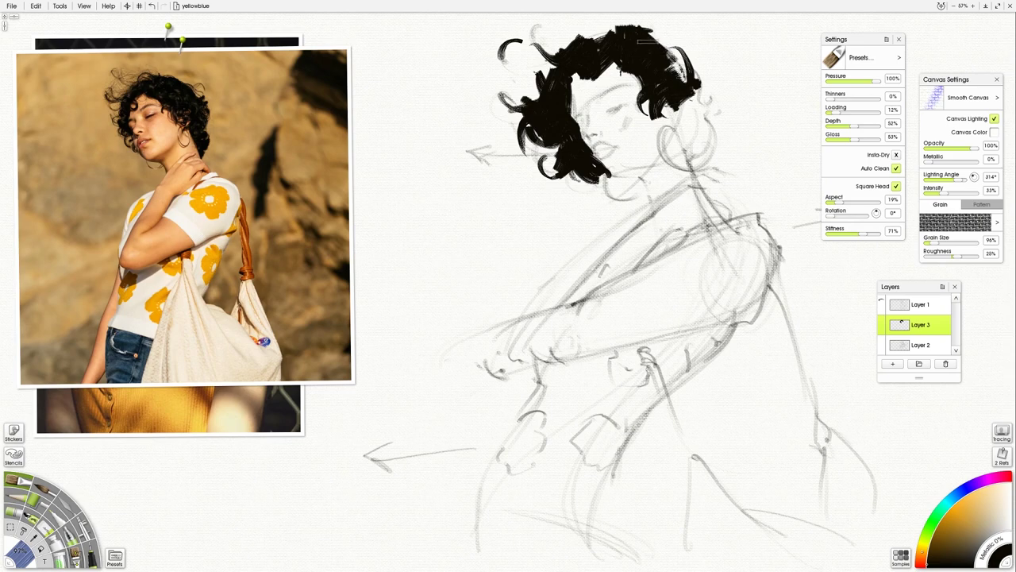
mouse_move(704, 97)
mouse_down()
mouse_move(680, 120)
mouse_move(702, 126)
mouse_move(713, 116)
mouse_move(666, 135)
mouse_move(695, 166)
mouse_up()
drag(684, 119, 699, 163)
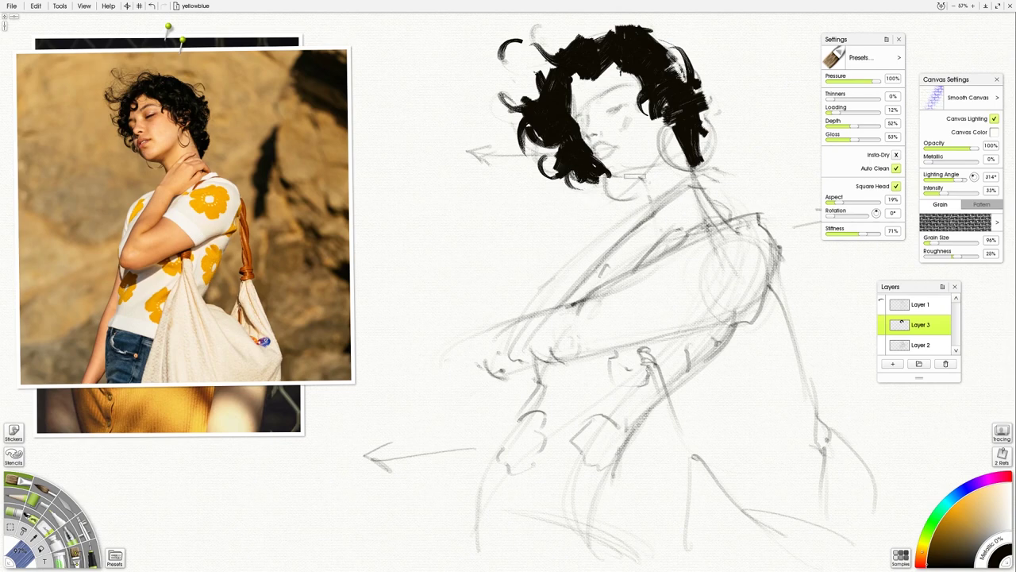
Step: With a smaller brush, paint the black jawline and neck shadow, plus dark accents at the collar and the upper edge of the arm
drag(602, 179, 621, 175)
key(alt)
key(shift)
mouse_move(608, 176)
mouse_down()
mouse_move(648, 173)
mouse_move(654, 202)
mouse_move(649, 189)
mouse_up()
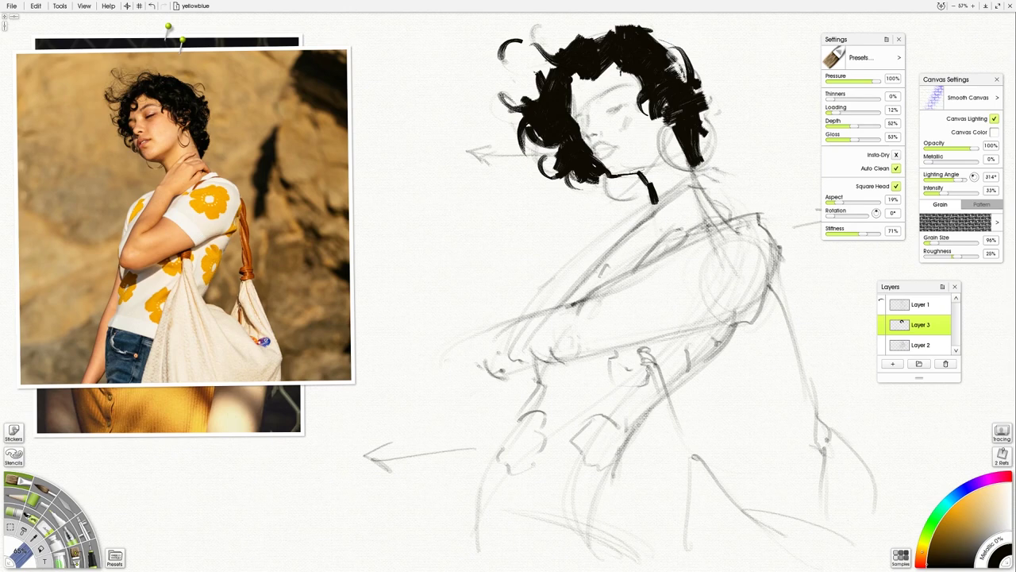
mouse_move(643, 173)
mouse_down()
mouse_move(660, 203)
mouse_move(724, 206)
mouse_move(684, 224)
mouse_move(634, 270)
mouse_up()
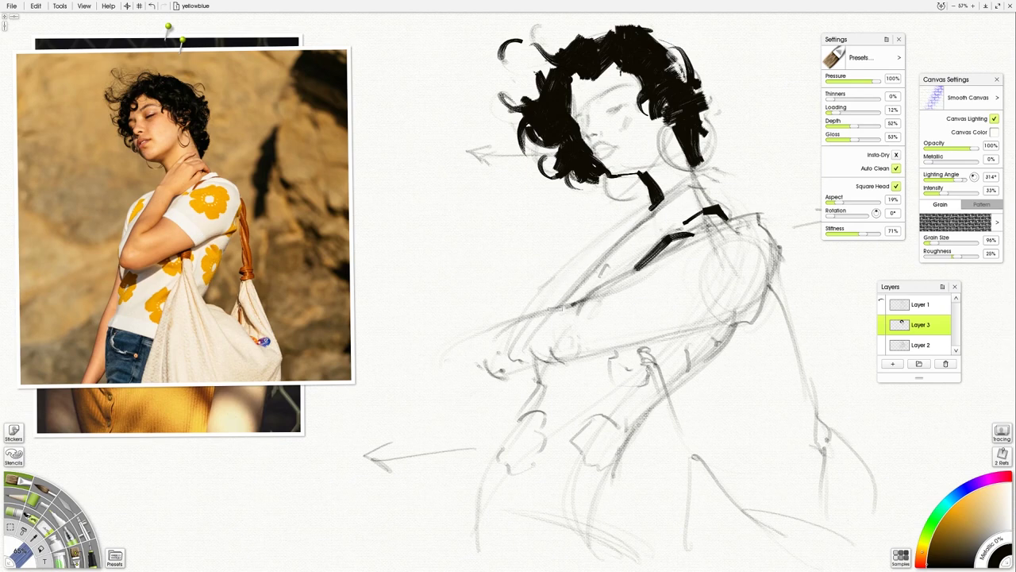
Step: Paint black accents at the elbow, along the underside of the upper arm, and beneath the sleeve edge
drag(537, 327, 535, 331)
drag(754, 315, 707, 319)
drag(601, 344, 786, 306)
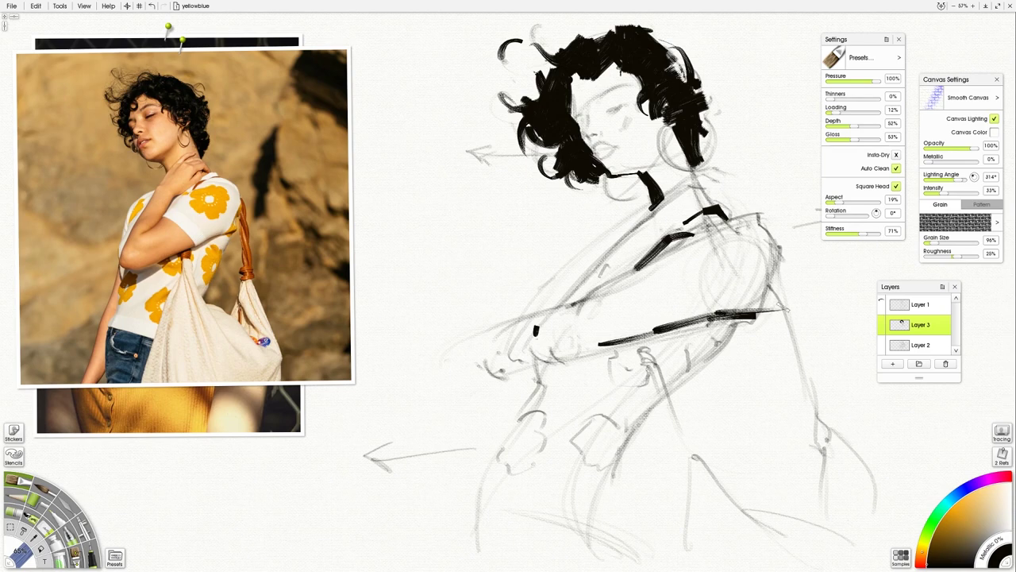
drag(742, 318, 725, 333)
Step: Reduce the brush size and paint the closed eyes, eyebrow, nostril and lip line in black
drag(613, 105, 627, 102)
key([)
drag(618, 108, 629, 103)
key(ctrl+z)
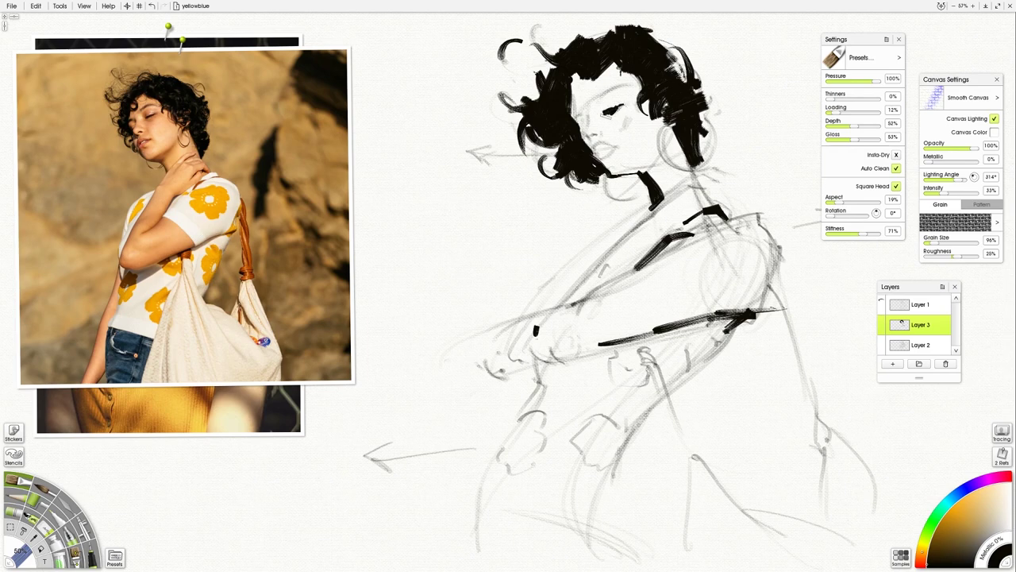
drag(610, 110, 605, 116)
drag(608, 98, 627, 87)
drag(593, 104, 603, 98)
drag(594, 103, 611, 91)
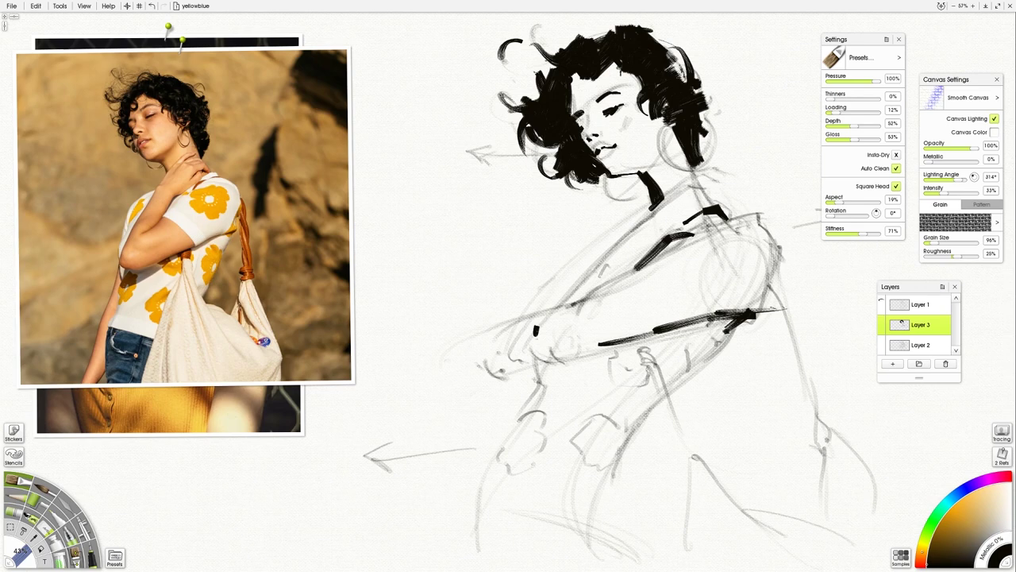
Step: Add thin curls around the forehead and nape, the jaw shadow below the ear, and the finger lines at the neck
drag(570, 95, 571, 116)
drag(578, 79, 577, 100)
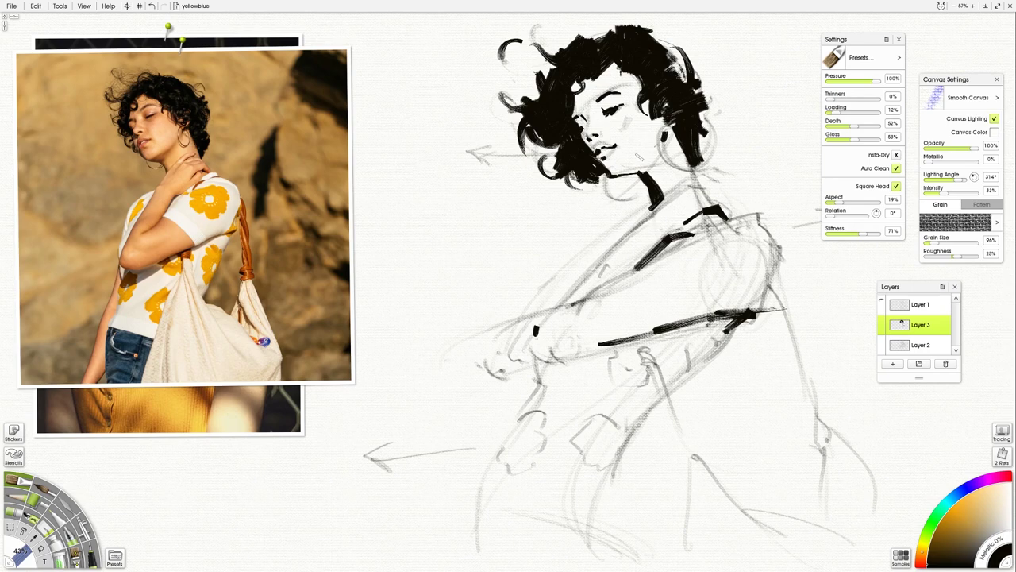
drag(666, 135, 639, 156)
drag(703, 188, 682, 200)
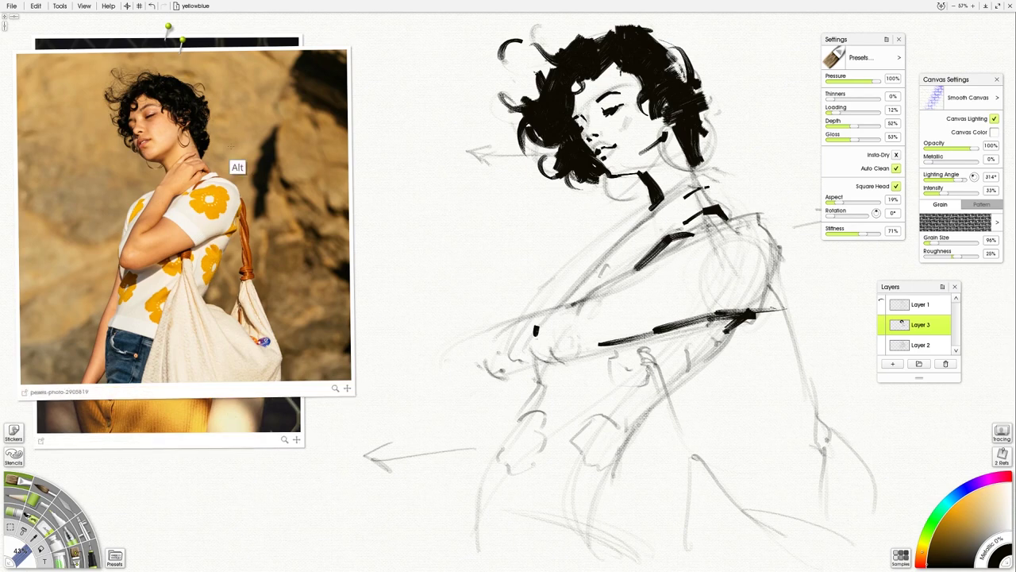
mouse_move(707, 127)
mouse_down()
mouse_move(697, 147)
mouse_move(707, 140)
mouse_up()
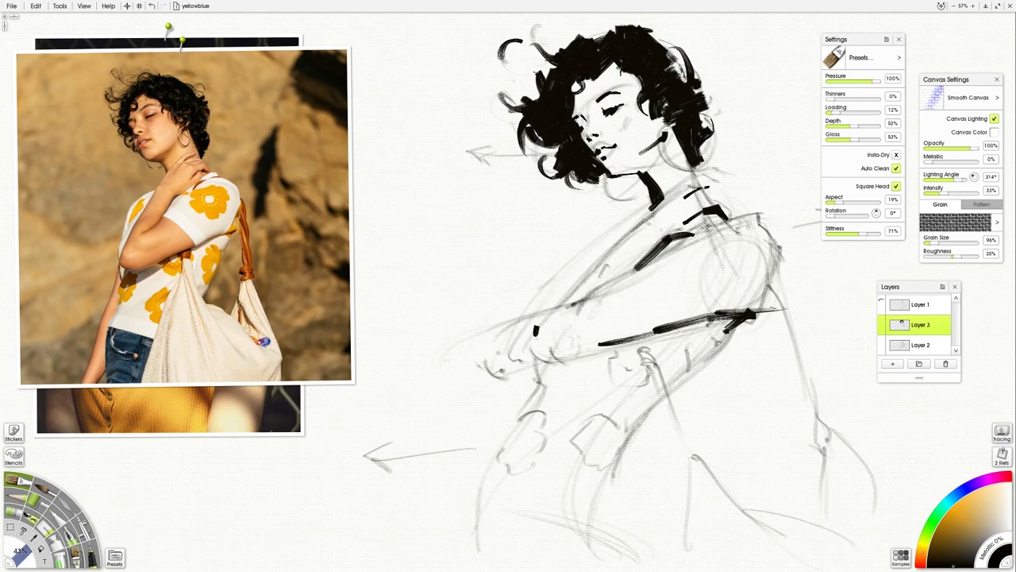
drag(669, 198, 656, 212)
Step: Sample the dark blue of the jeans from the reference and block in the jeans below the waist with a larger brush
click(114, 353)
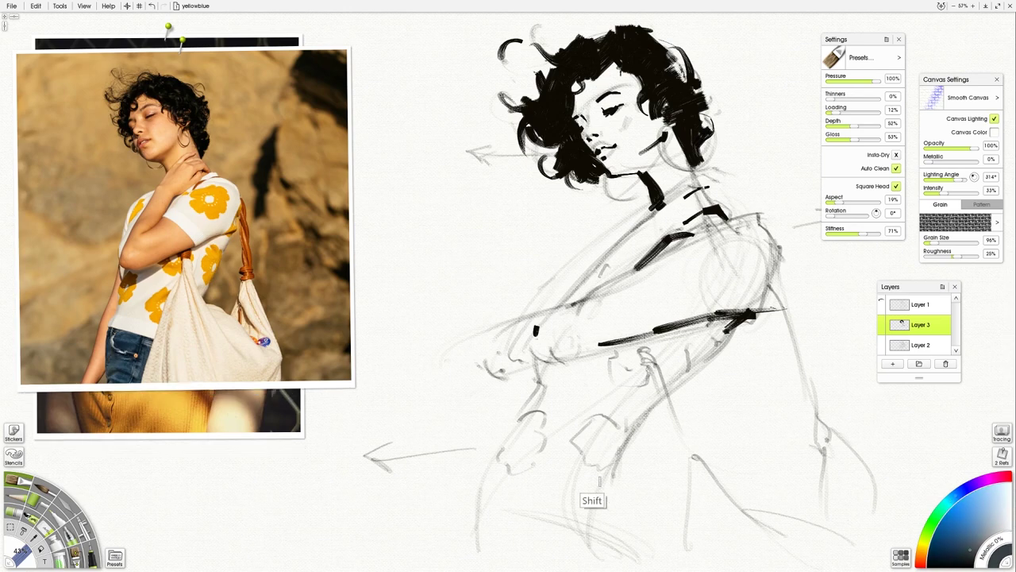
drag(501, 510, 562, 516)
mouse_move(500, 513)
mouse_down()
mouse_move(506, 557)
mouse_move(564, 550)
mouse_move(501, 517)
mouse_move(541, 558)
mouse_move(512, 537)
mouse_move(495, 565)
mouse_move(491, 536)
mouse_move(511, 515)
mouse_move(503, 510)
mouse_move(593, 530)
mouse_move(540, 518)
mouse_move(610, 552)
mouse_move(526, 520)
mouse_move(593, 548)
mouse_move(532, 518)
mouse_move(580, 544)
mouse_move(596, 499)
mouse_move(573, 545)
mouse_move(625, 540)
mouse_move(575, 545)
mouse_move(558, 526)
mouse_move(555, 560)
mouse_up()
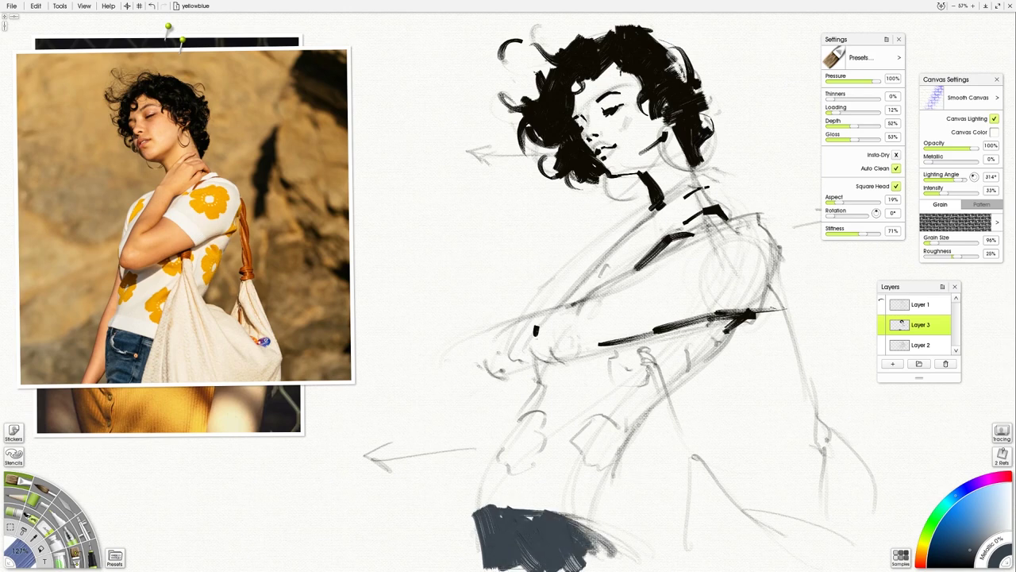
mouse_move(492, 565)
mouse_down()
mouse_move(475, 528)
mouse_move(448, 506)
mouse_up()
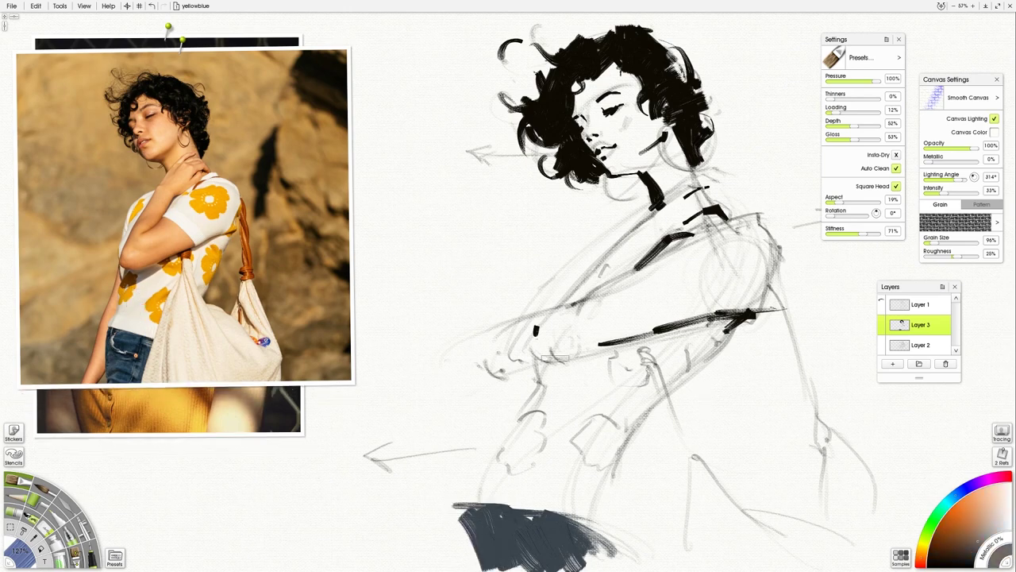
Step: Paint the shadow below the elbow in grey-brown, then the underside of the arm in tan and browns sampled from the reference
mouse_move(546, 364)
mouse_down()
mouse_move(566, 381)
mouse_move(633, 347)
mouse_move(554, 403)
mouse_up()
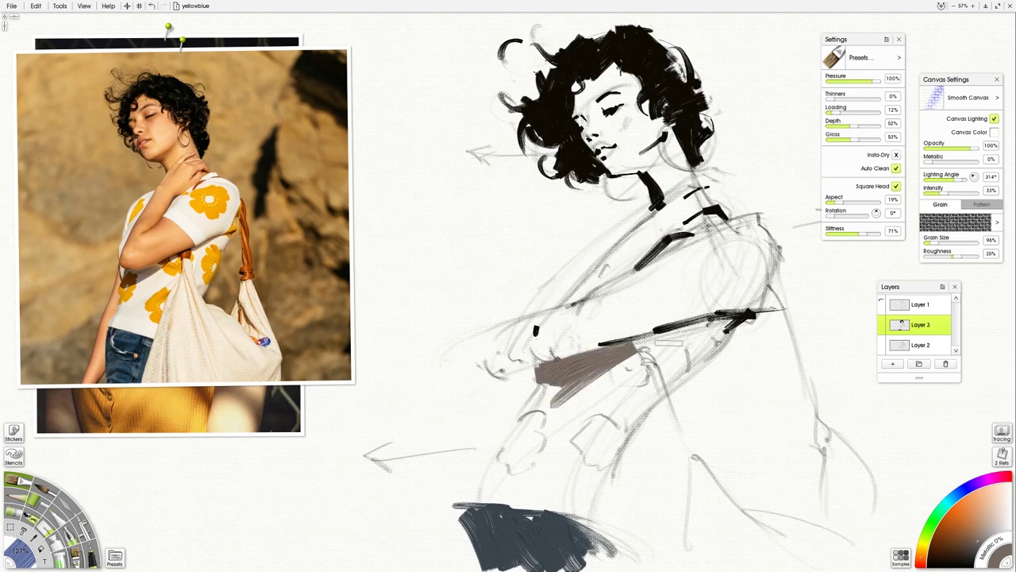
click(152, 289)
drag(647, 340, 622, 356)
alt+click(180, 273)
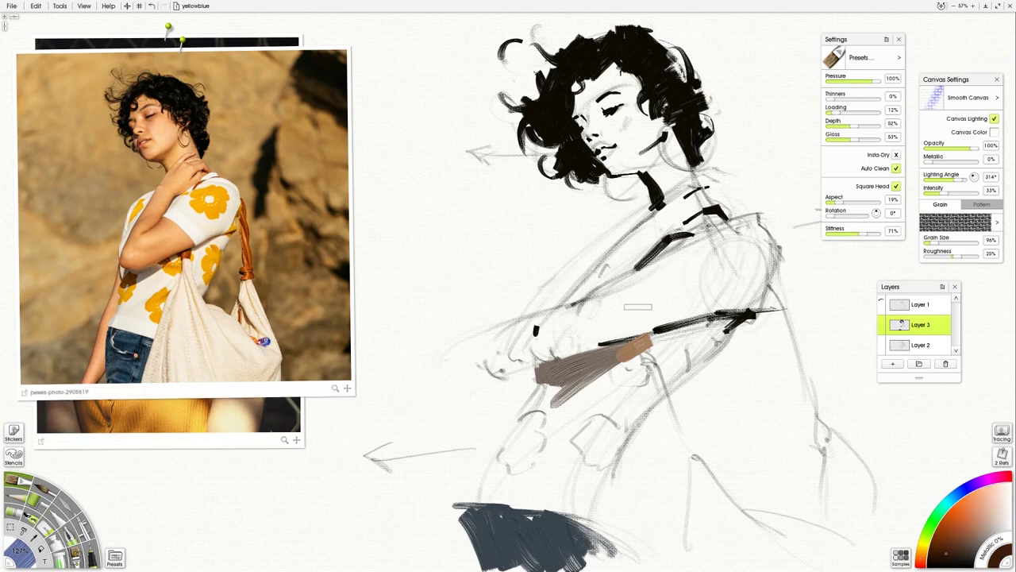
drag(639, 343, 746, 316)
alt+click(268, 265)
drag(658, 339, 740, 315)
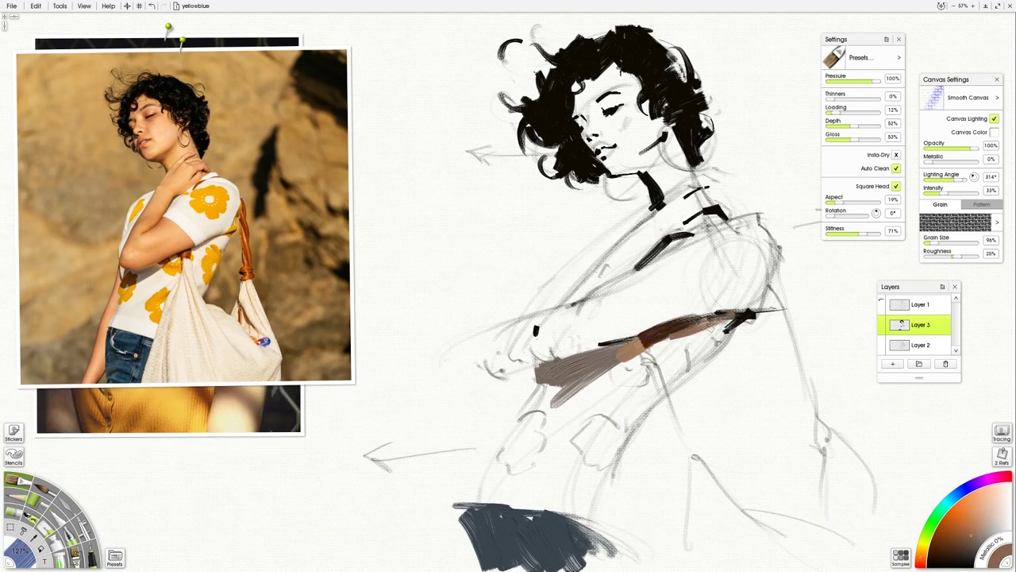
Step: Sample golden yellow and orange from the reference and paint the flower patches at the sleeve edge and on the shirt's back
alt+click(229, 254)
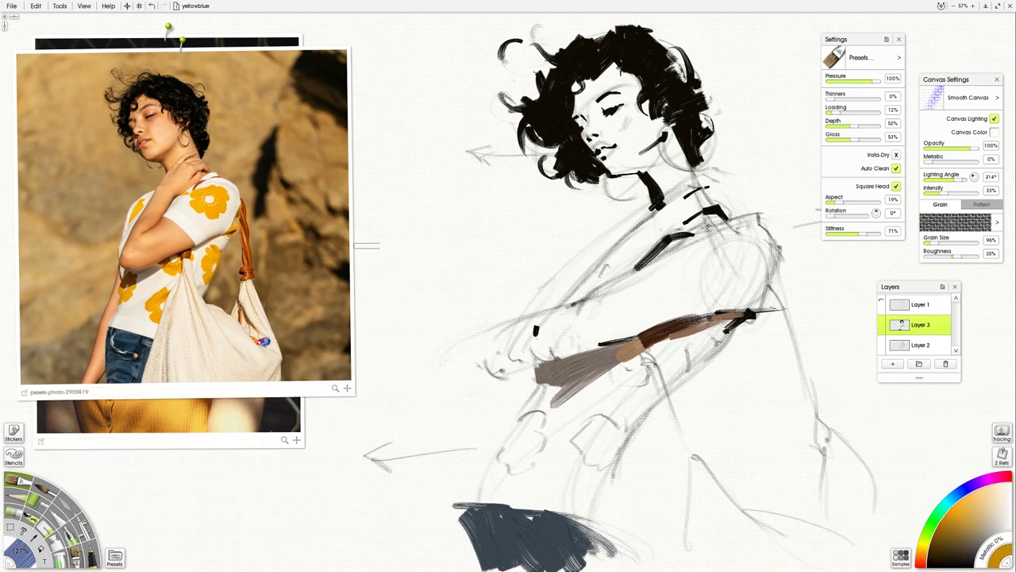
drag(747, 316, 721, 330)
alt+click(231, 249)
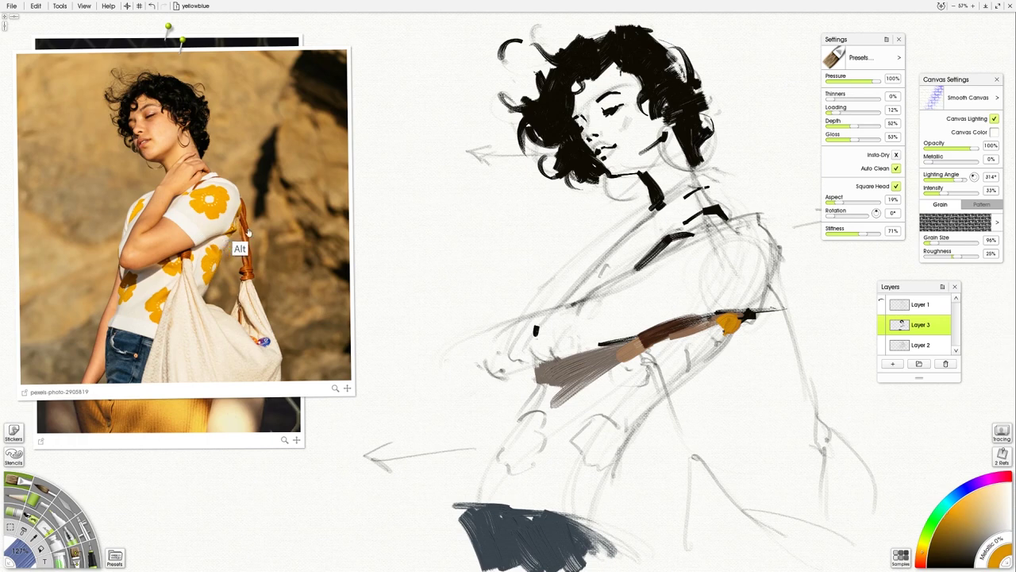
mouse_move(759, 301)
mouse_down()
mouse_move(734, 313)
mouse_move(768, 258)
mouse_up()
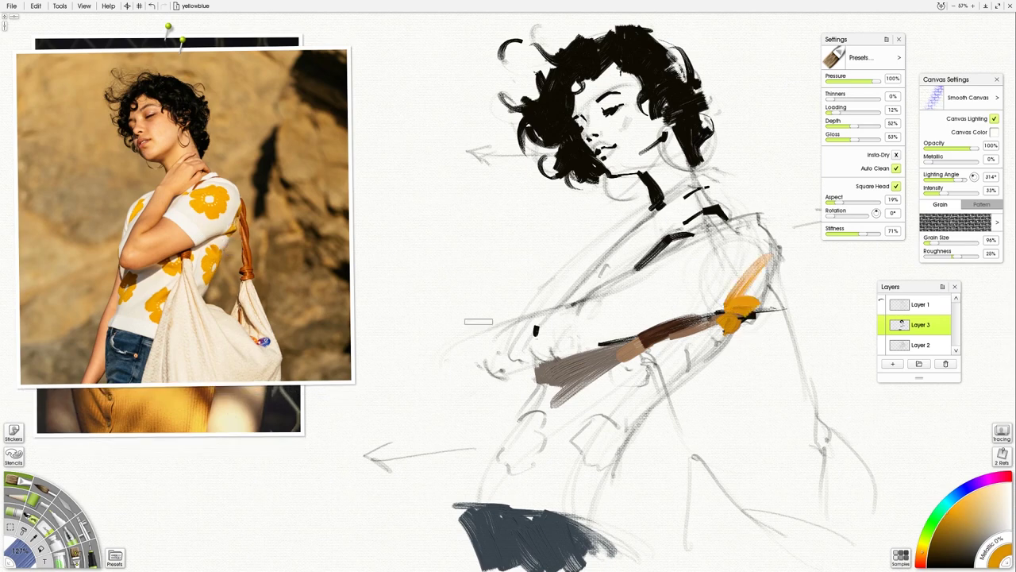
alt+click(203, 279)
mouse_move(674, 378)
mouse_down()
mouse_move(685, 357)
mouse_move(701, 375)
mouse_move(709, 361)
mouse_move(680, 385)
mouse_up()
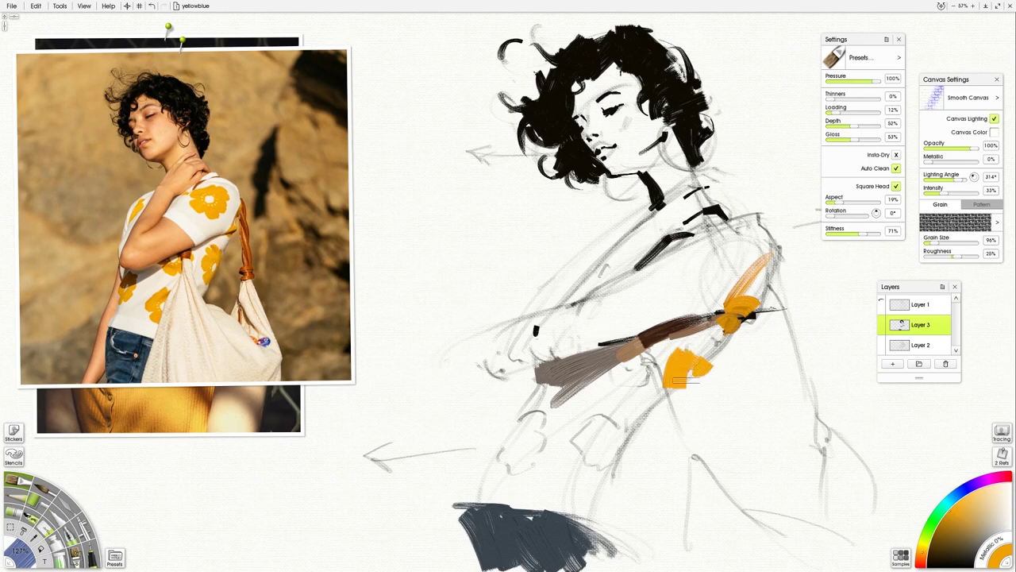
Step: Deepen the jeans with darker blue sampled from the reference, extend them around the hip, and add lighter blue-grey strokes
click(162, 316)
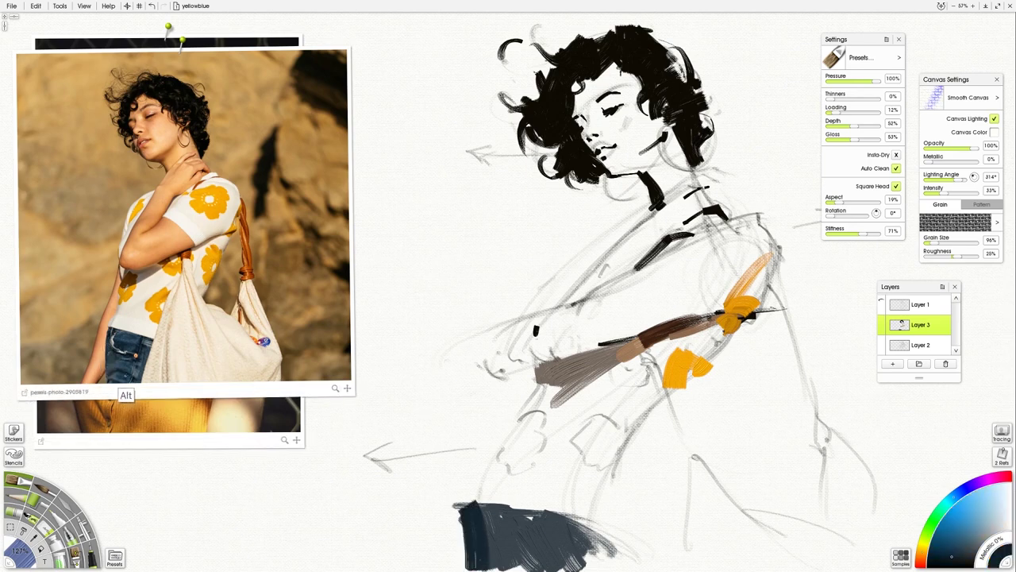
scroll(593, 481, down, 2)
mouse_move(471, 480)
mouse_down()
mouse_move(545, 546)
mouse_move(493, 503)
mouse_up()
drag(616, 499, 647, 508)
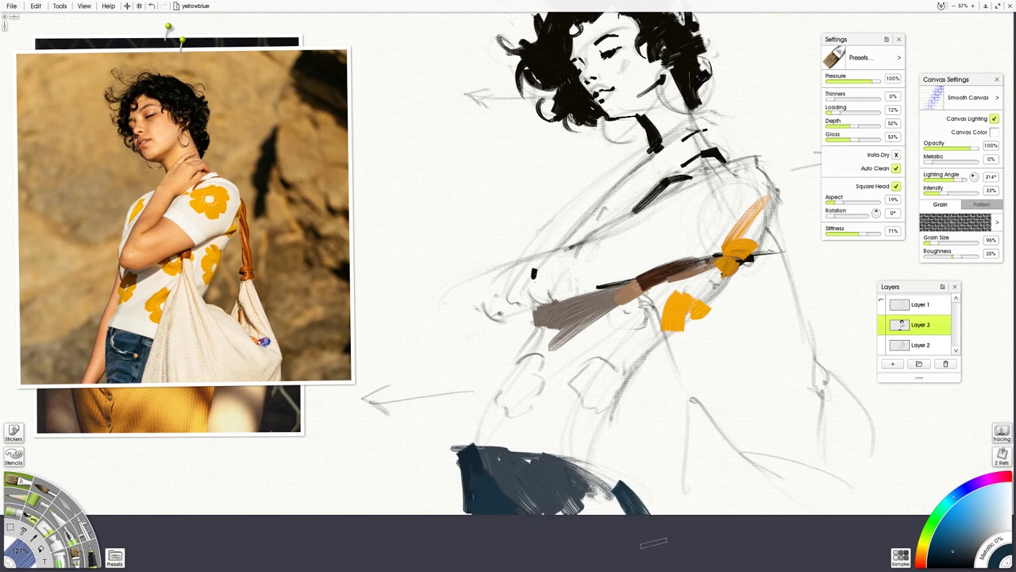
mouse_move(601, 468)
mouse_down()
mouse_move(619, 534)
mouse_move(584, 485)
mouse_up()
alt+click(143, 370)
alt+click(163, 367)
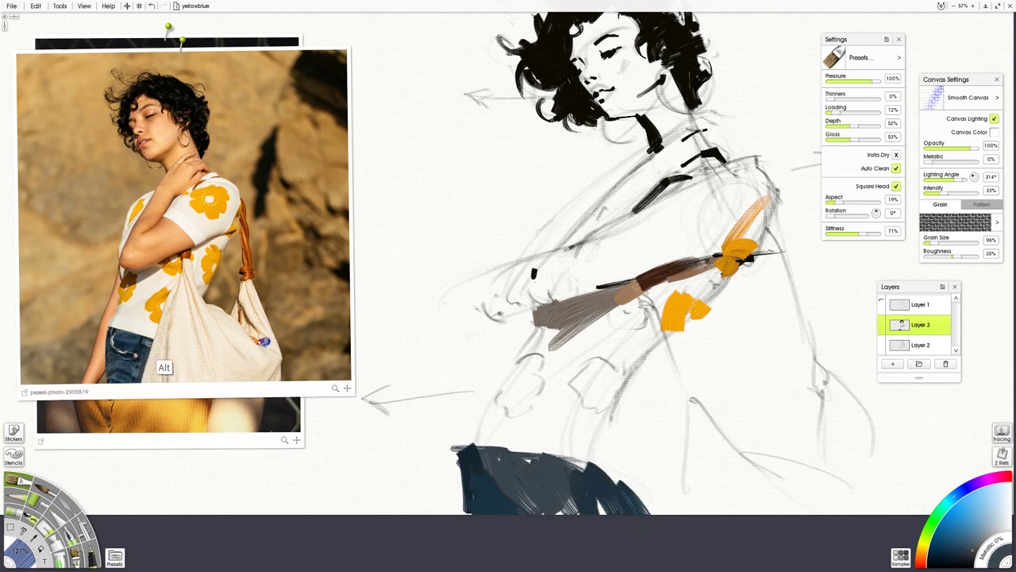
drag(600, 475, 547, 459)
drag(583, 348, 591, 393)
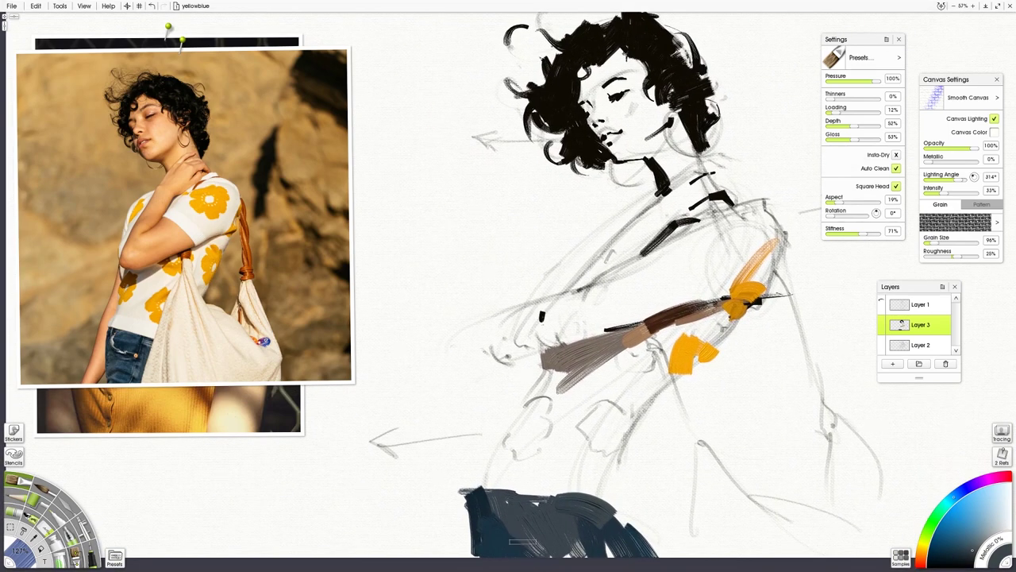
Step: Sample dark brown and orange-brown from the reference, darken the shadow under the elbow, and paint the elbow's tip with a smaller brush
alt+click(131, 287)
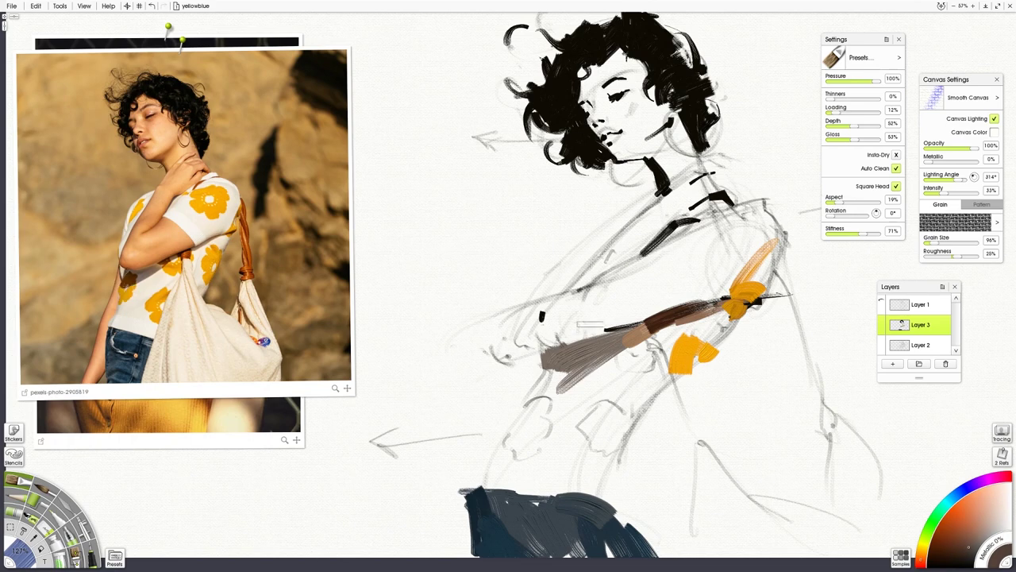
drag(554, 366, 556, 396)
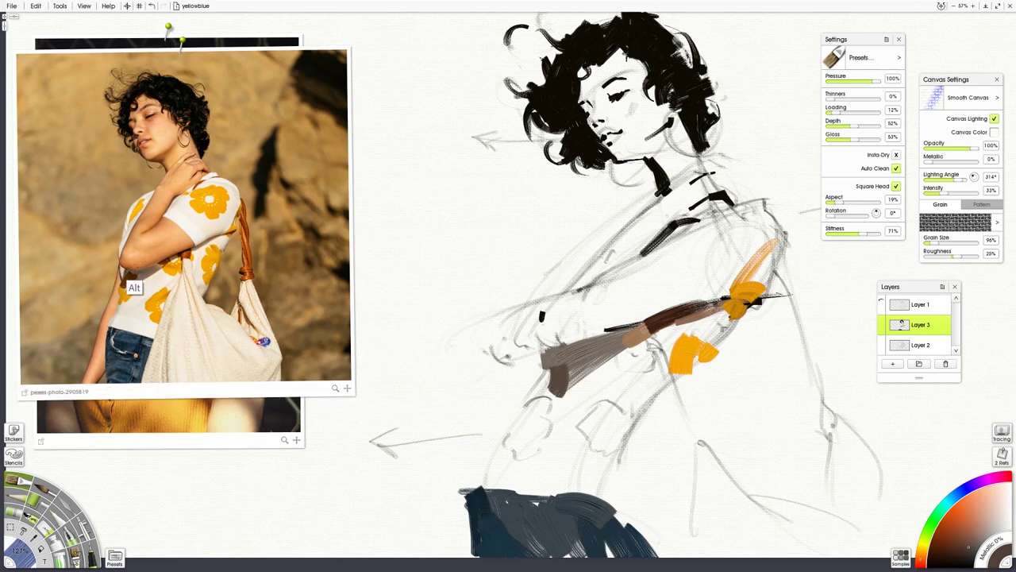
alt+click(135, 274)
shift+drag(622, 326, 593, 335)
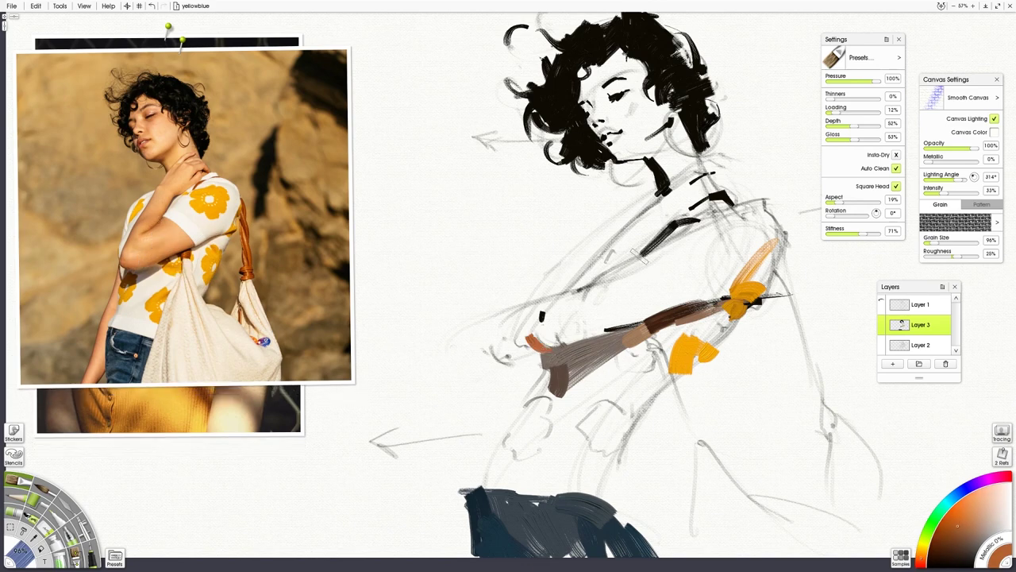
Step: Paint the underside of the raised forearm in orange-brown, with beige beside it and dark brown near the wrist, using sampled reference colours
drag(643, 254, 580, 292)
alt+click(178, 218)
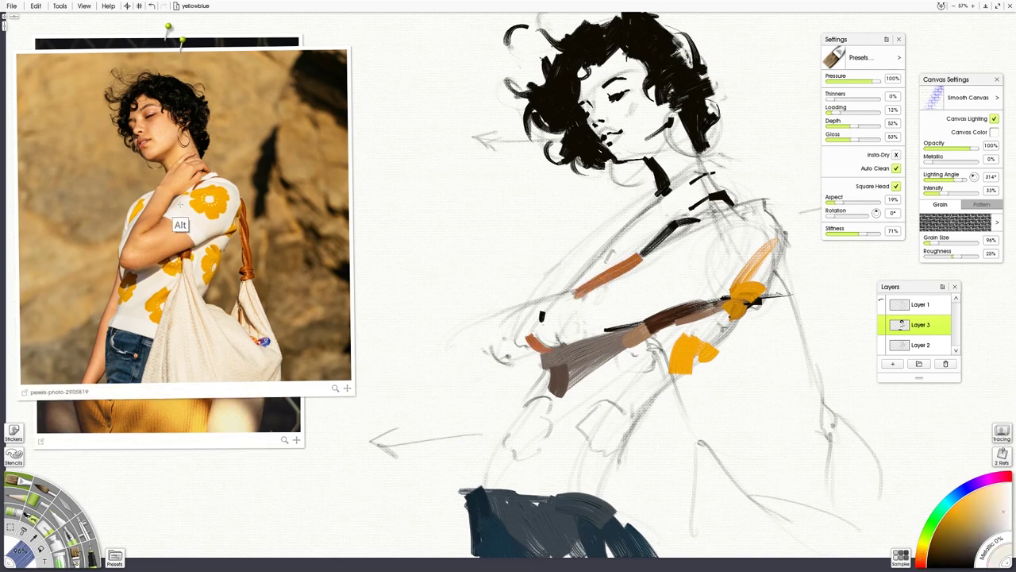
drag(674, 249, 627, 273)
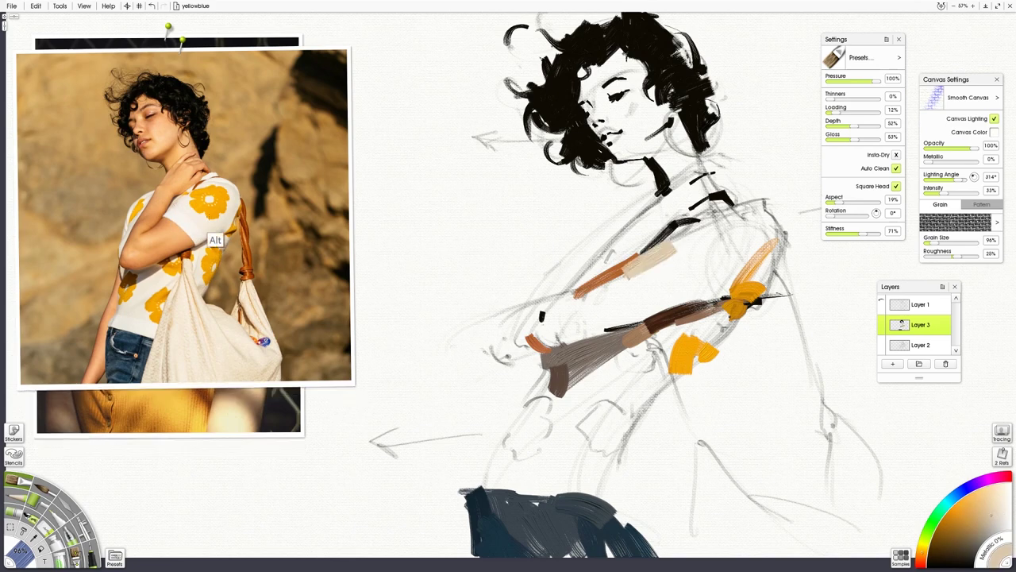
alt+click(175, 217)
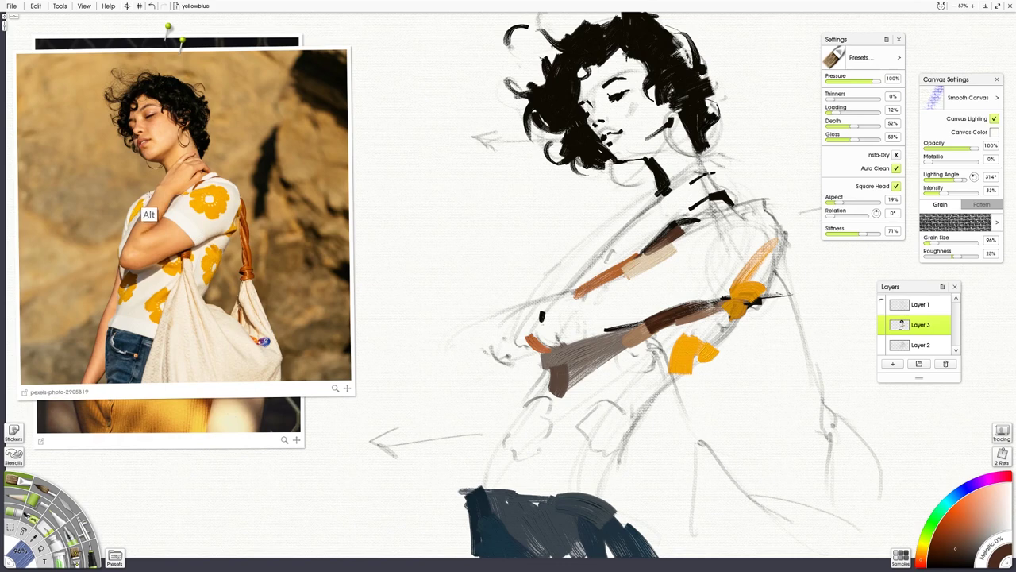
alt+click(148, 216)
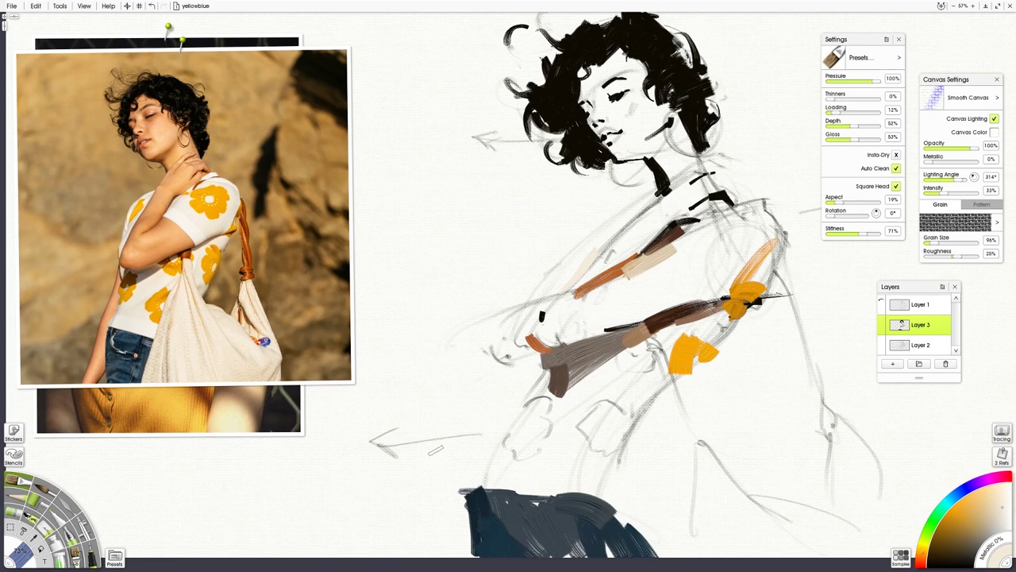
Step: Fill the upper arm from elbow to sleeve with long brown and light orange strokes sampled from the reference
alt+click(128, 289)
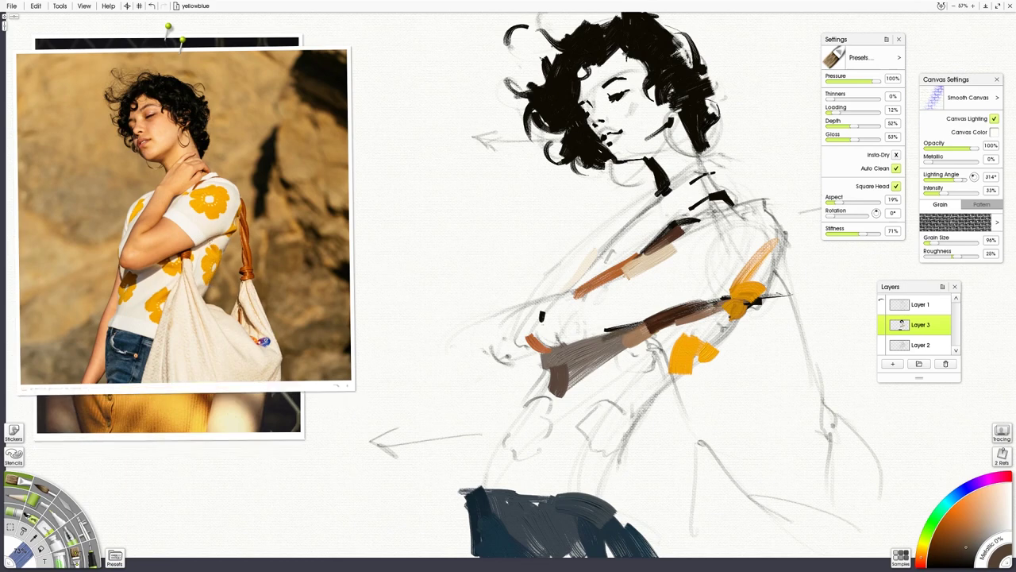
alt+click(188, 259)
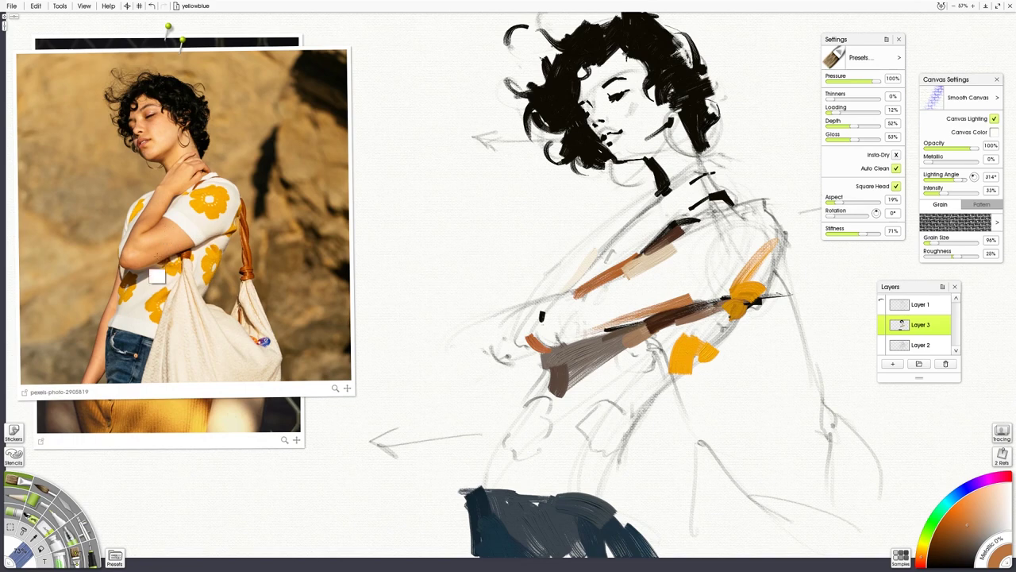
drag(581, 333, 674, 296)
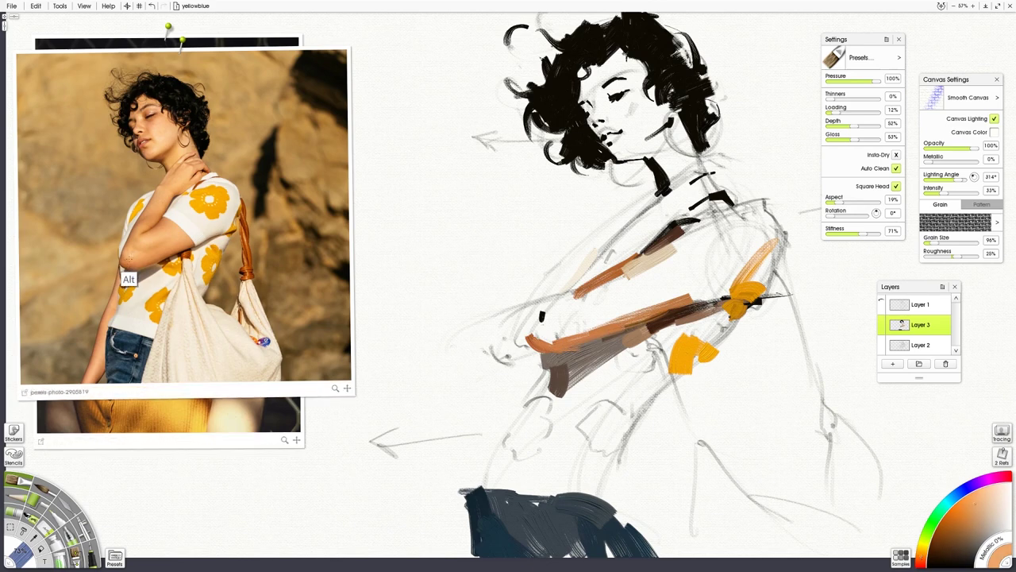
drag(556, 348, 705, 287)
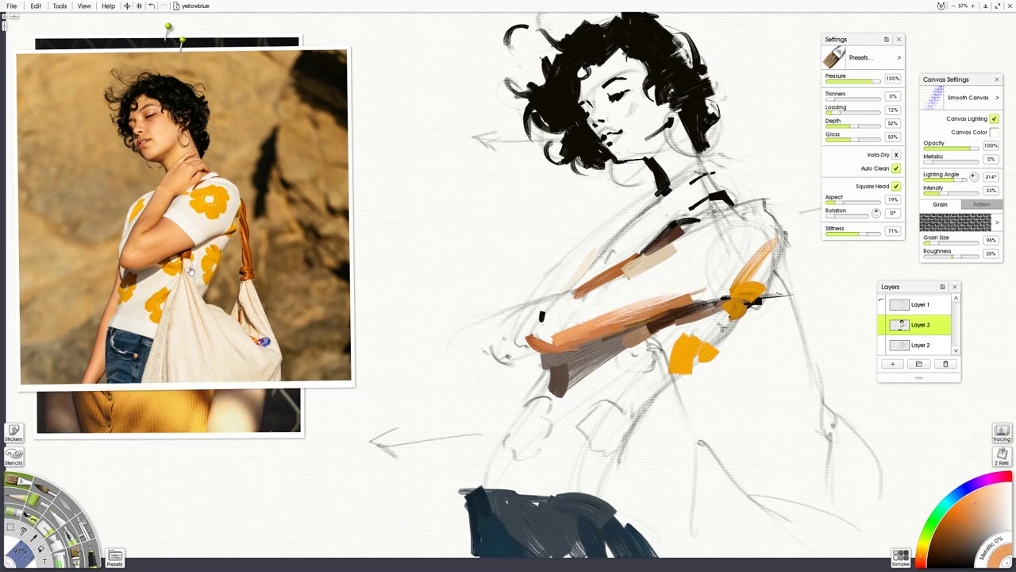
Step: Widen the forearm's brown shadow and paint its lit side in orange and peach sampled from the reference arm
alt+click(164, 245)
drag(635, 274, 566, 311)
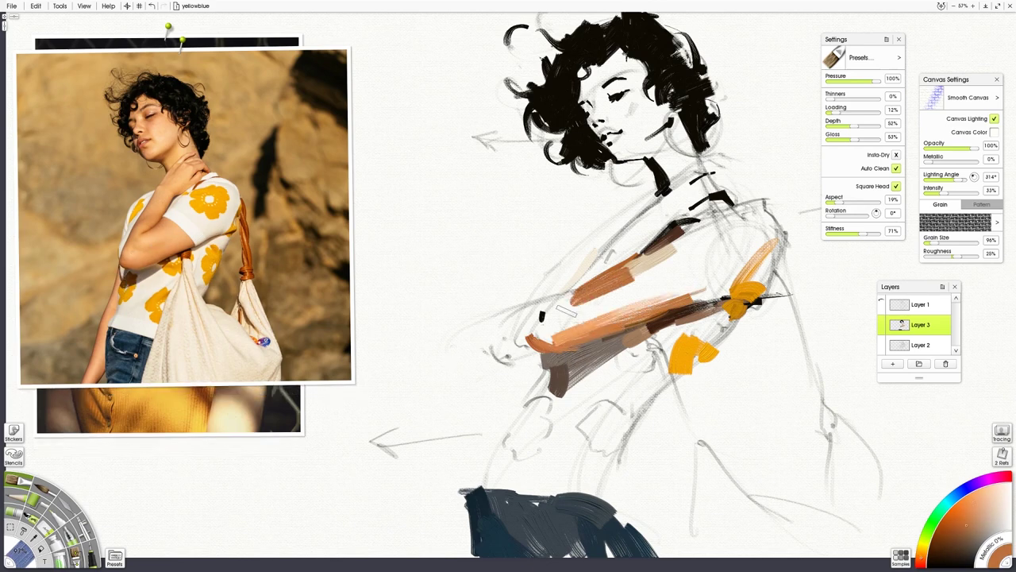
alt+click(159, 245)
drag(671, 222, 547, 302)
alt+click(163, 213)
drag(675, 203, 579, 268)
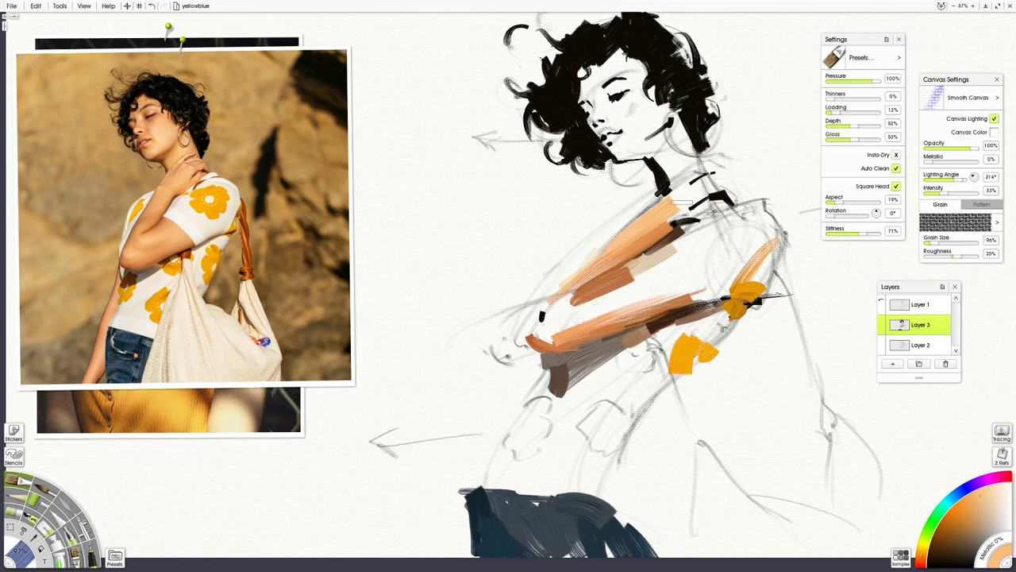
Step: Extend the light orange of the forearm up to the wrist and refine its edges with sampled skin tones
drag(715, 179, 655, 208)
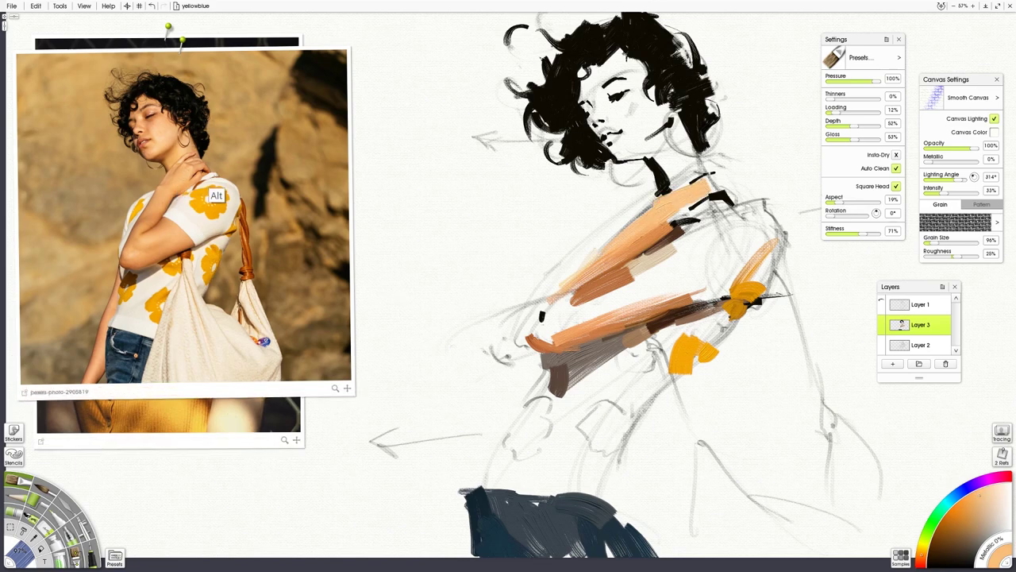
alt+click(188, 204)
drag(656, 225, 707, 206)
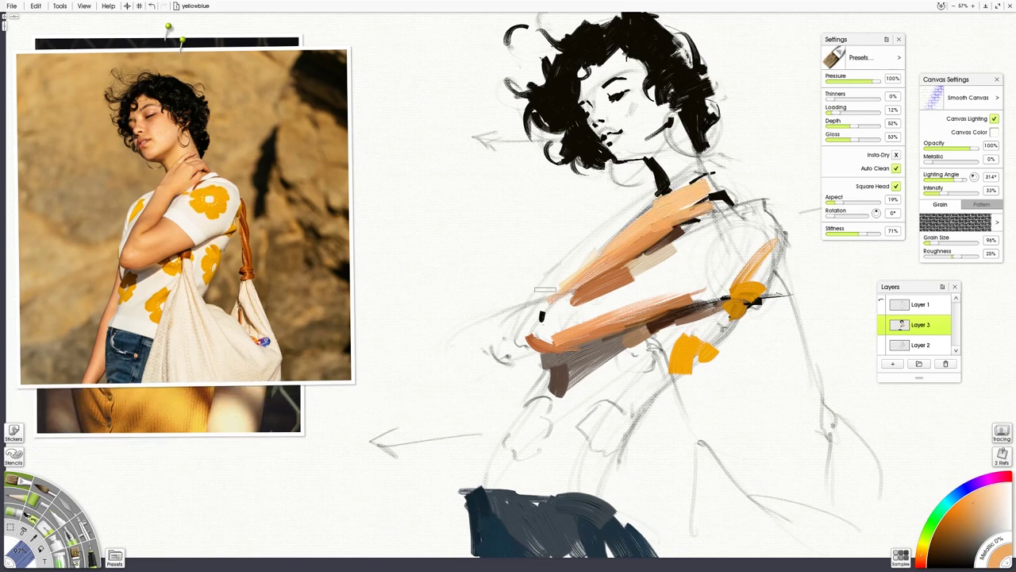
alt+click(189, 201)
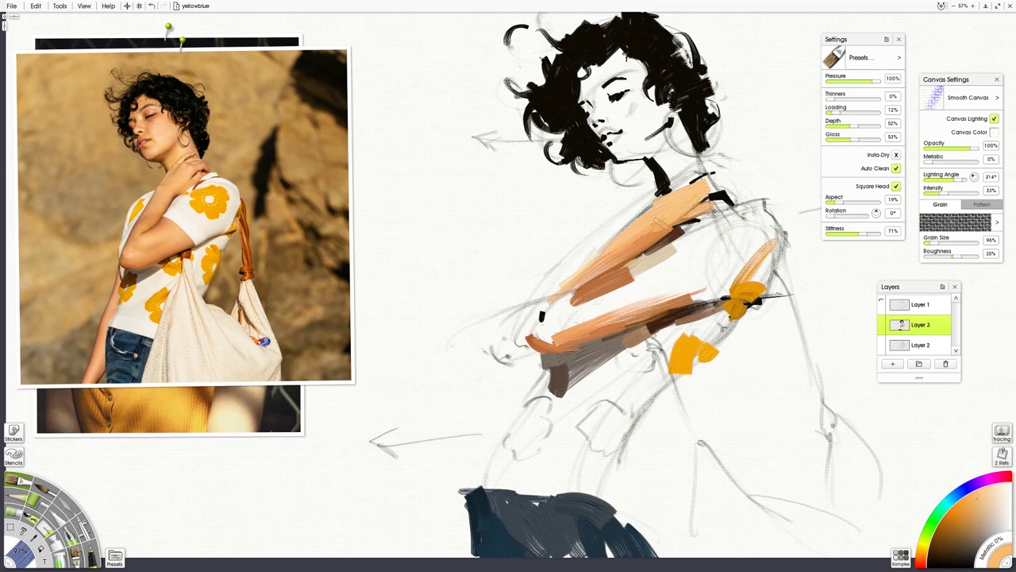
alt+click(187, 205)
Step: Sample light orange tones from the reference hand and paint the hand and fingers against the neck
alt+click(189, 180)
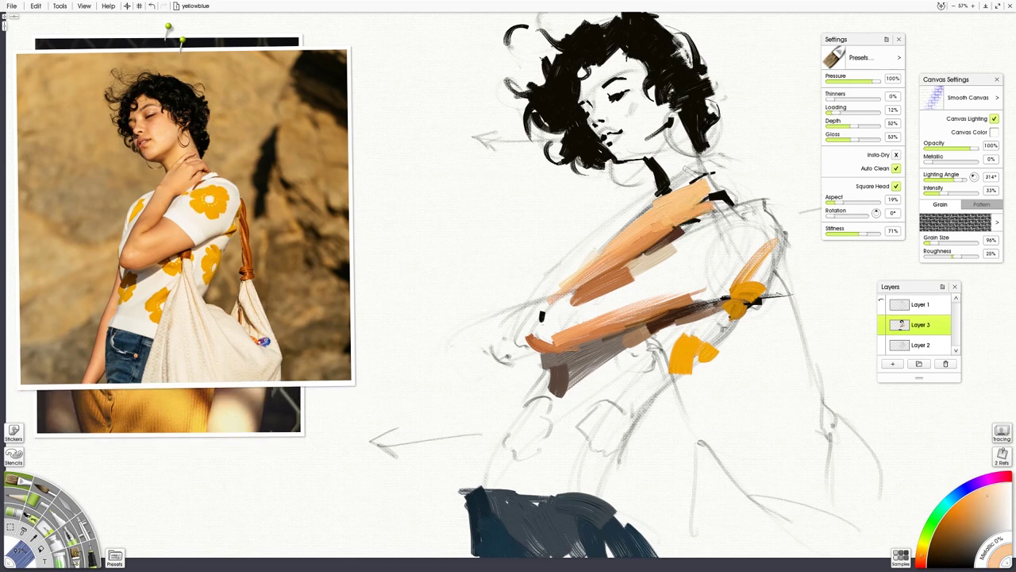
alt+click(181, 172)
drag(688, 159, 681, 176)
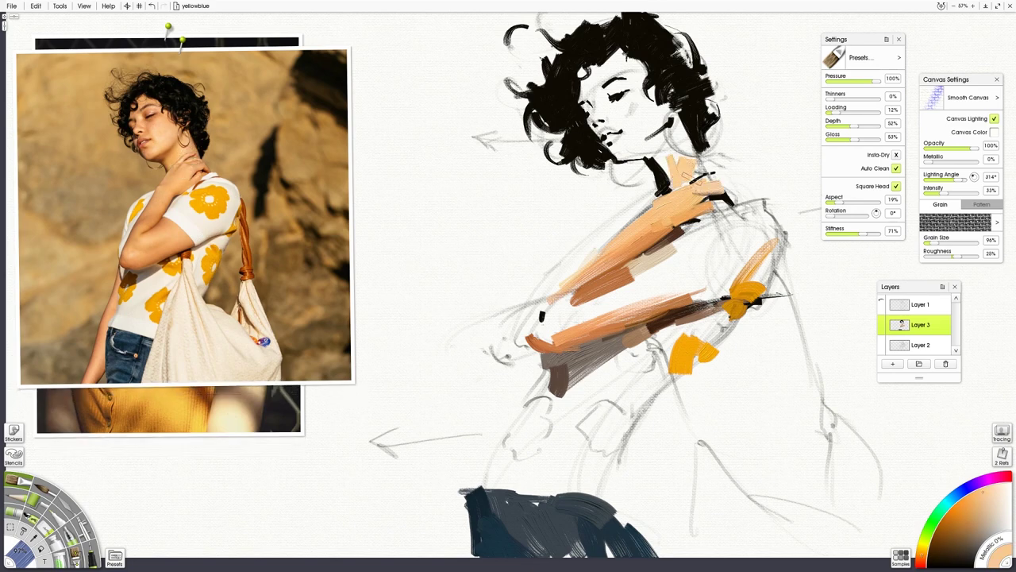
alt+click(187, 160)
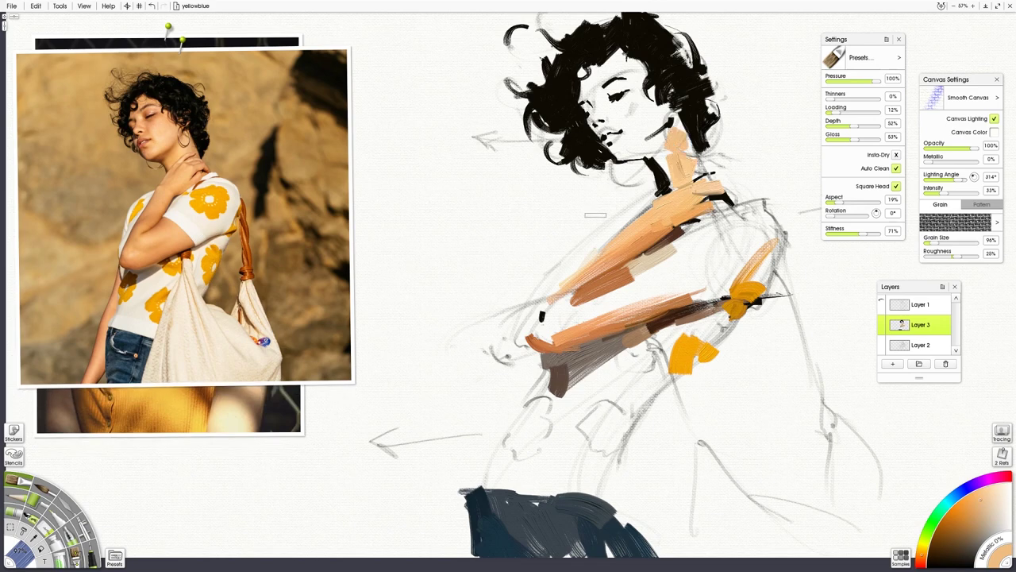
Step: Paint a brown shadow along the jawline with a smaller brush, then the lower cheek in light peach sampled from the reference
alt+click(169, 173)
shift+drag(682, 162, 646, 153)
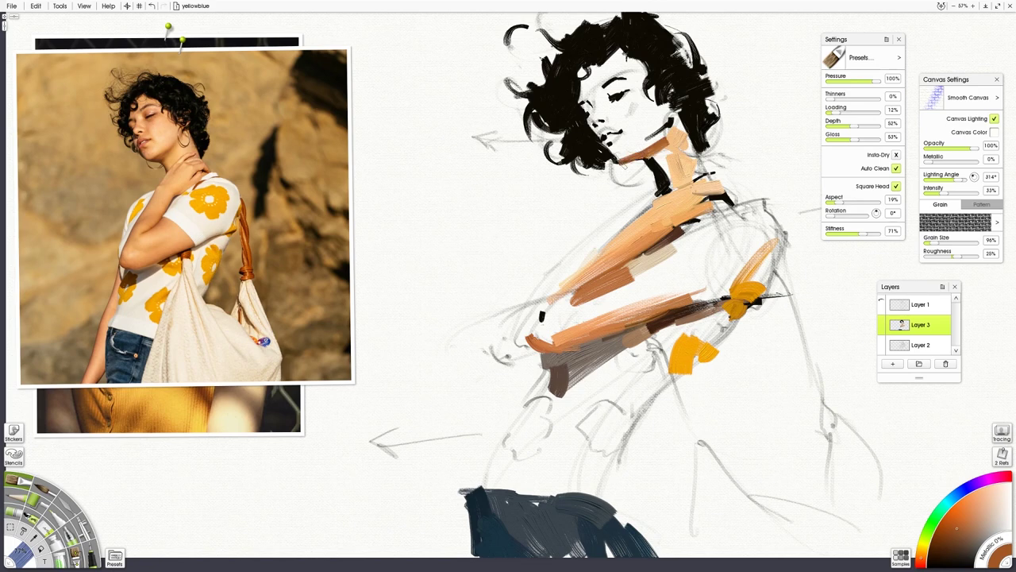
alt+click(173, 174)
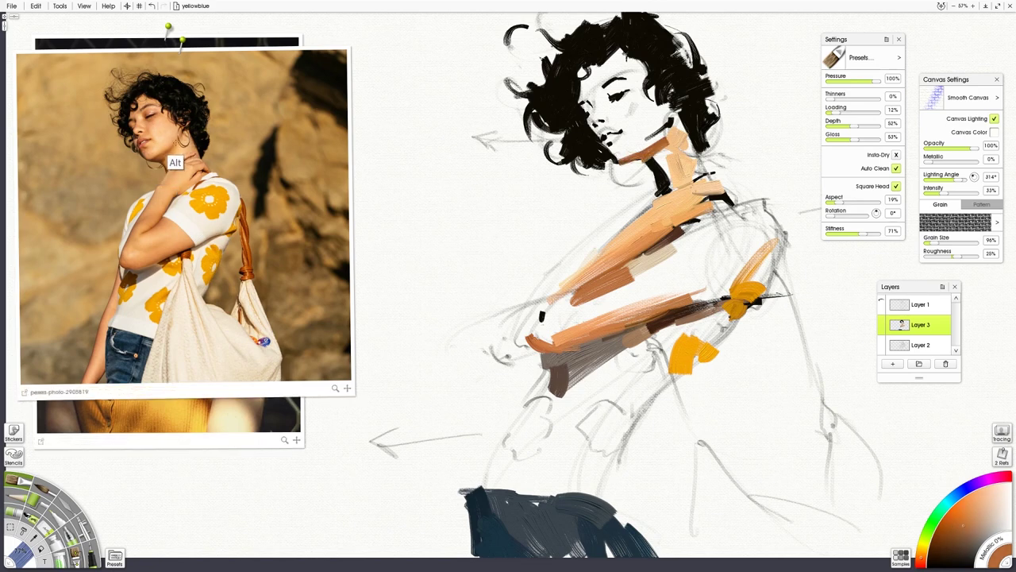
alt+click(174, 164)
alt+click(181, 163)
alt+click(166, 163)
drag(656, 147, 642, 135)
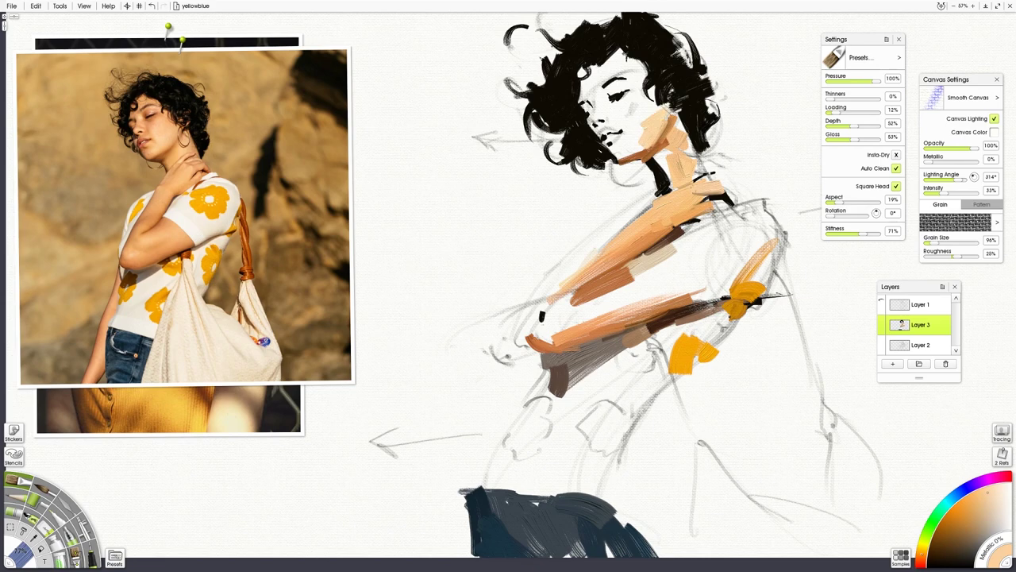
Step: Build up the cheek toward the ear with peach and orange patches sampled from the reference face and neck
alt+click(163, 151)
mouse_move(642, 133)
mouse_down()
mouse_move(622, 114)
mouse_move(642, 100)
mouse_move(647, 111)
mouse_up()
alt+click(168, 142)
alt+click(167, 142)
alt+click(182, 150)
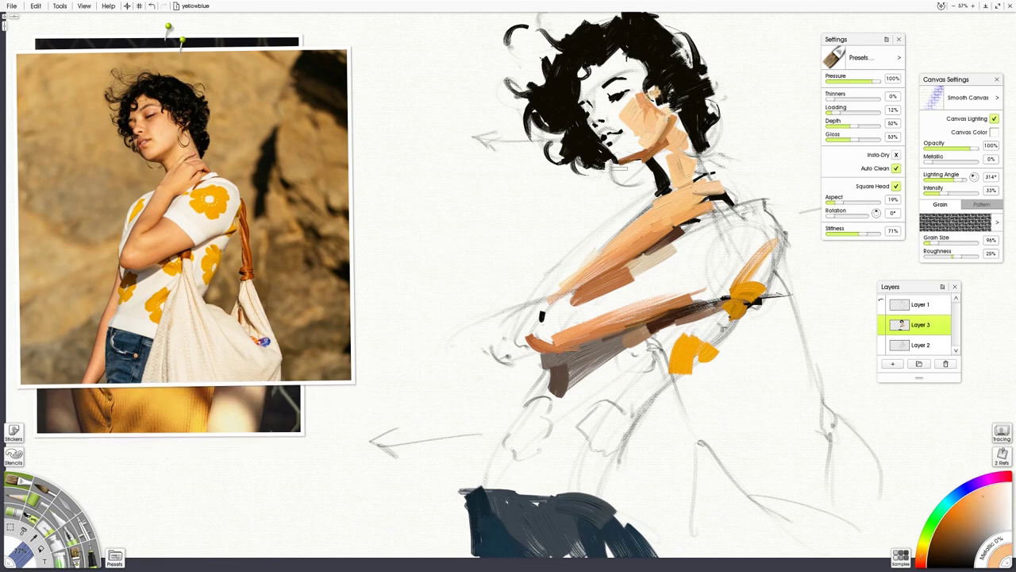
Step: Paint the brow area above the closed eye in sampled light orange and brown, then reduce the brush size for facial details
alt+click(157, 129)
drag(636, 82, 609, 86)
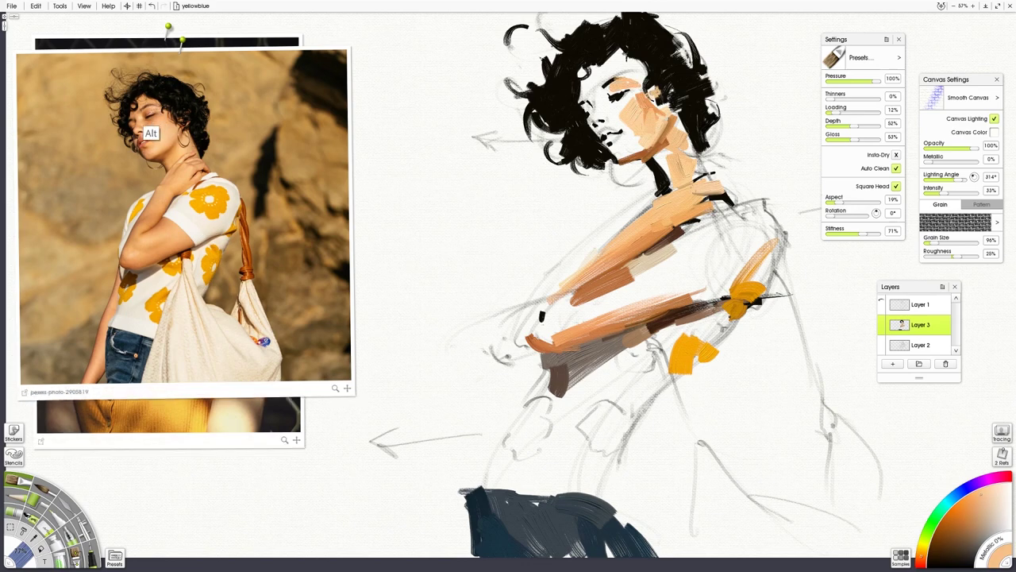
alt+click(135, 131)
shift+drag(604, 114, 595, 120)
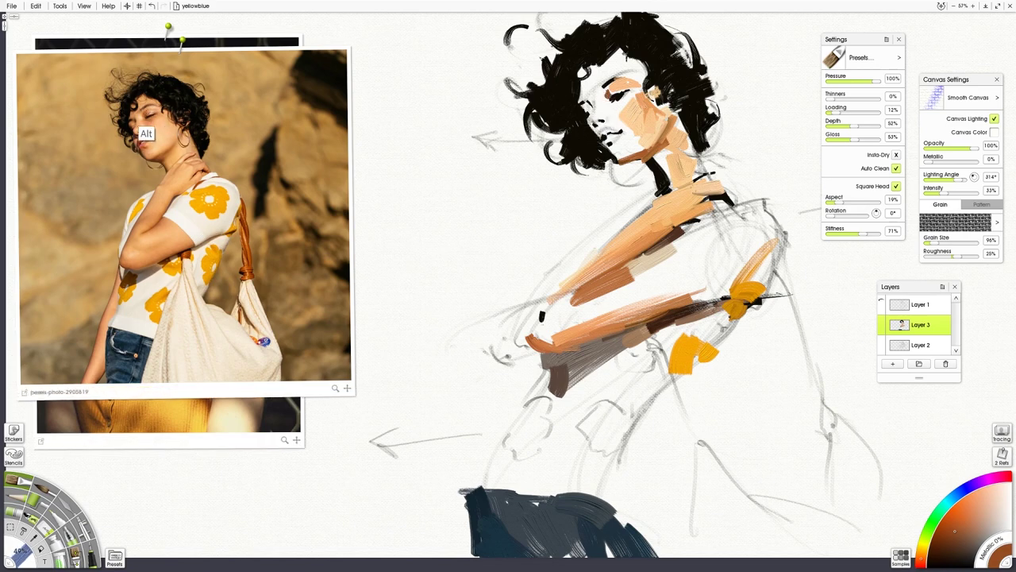
Step: Paint the eyelid and the skin around the closed eye in red-browns and orange sampled from the reference face
alt+click(147, 133)
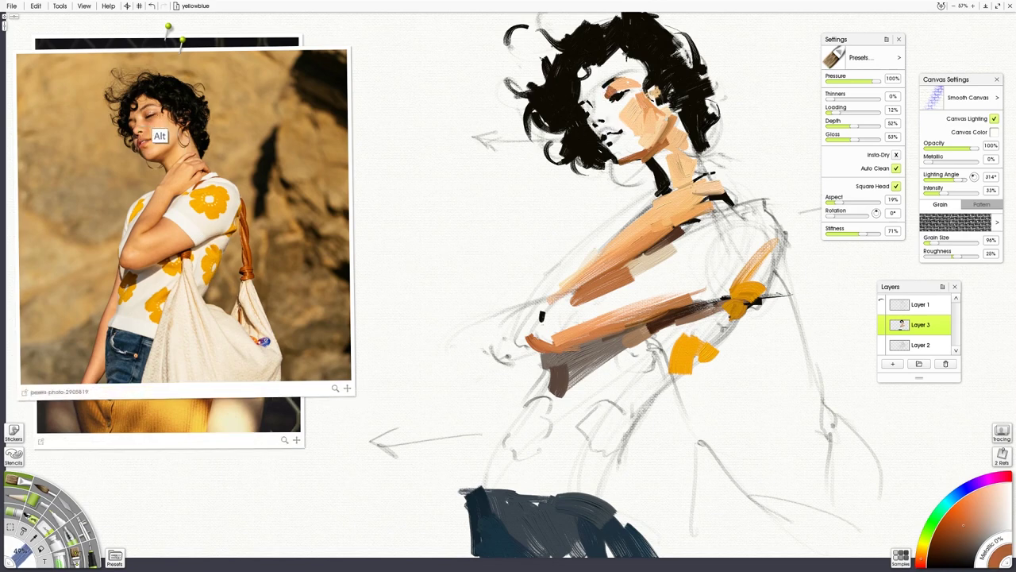
alt+click(153, 131)
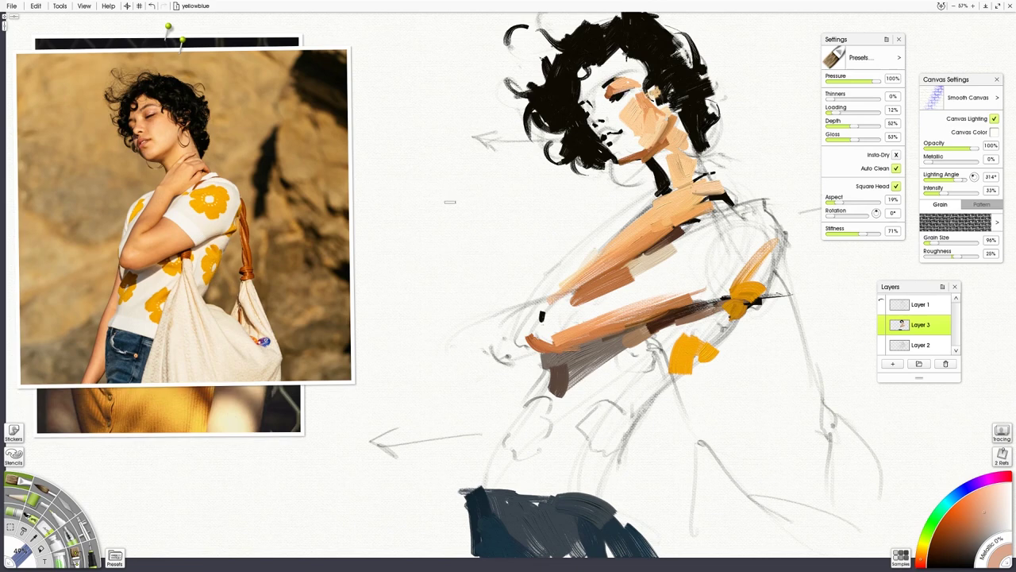
alt+click(145, 133)
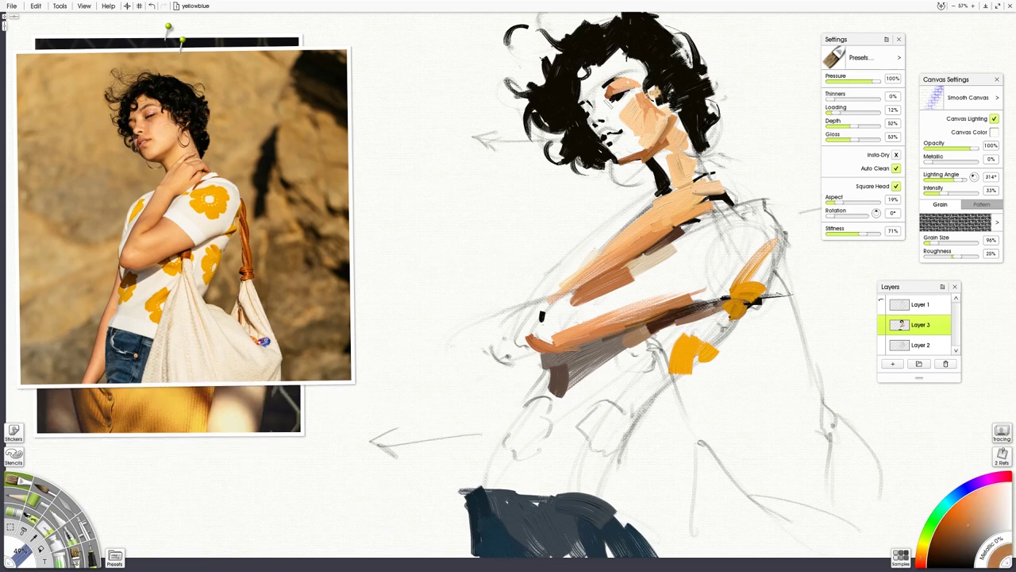
alt+click(148, 131)
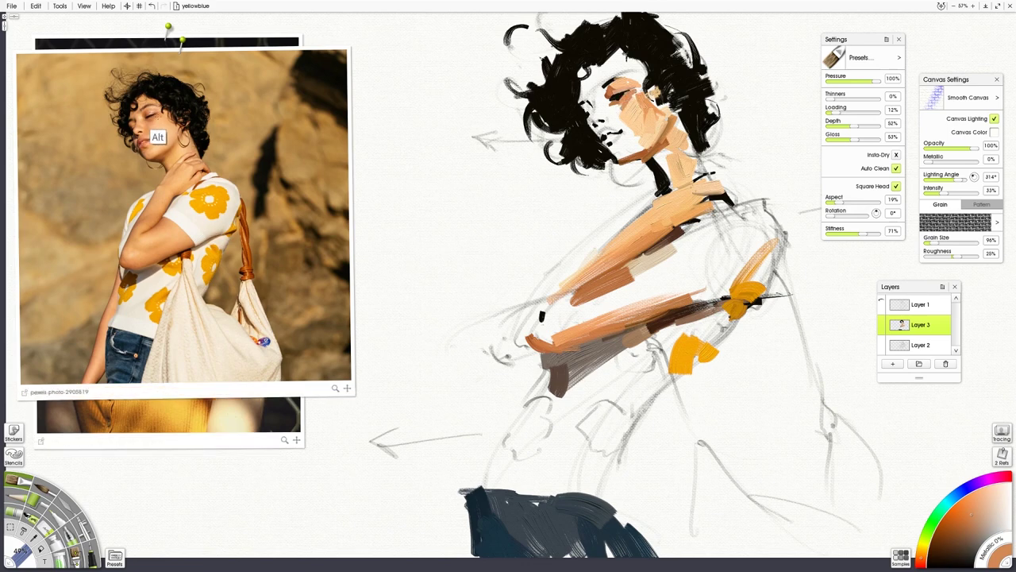
alt+click(157, 136)
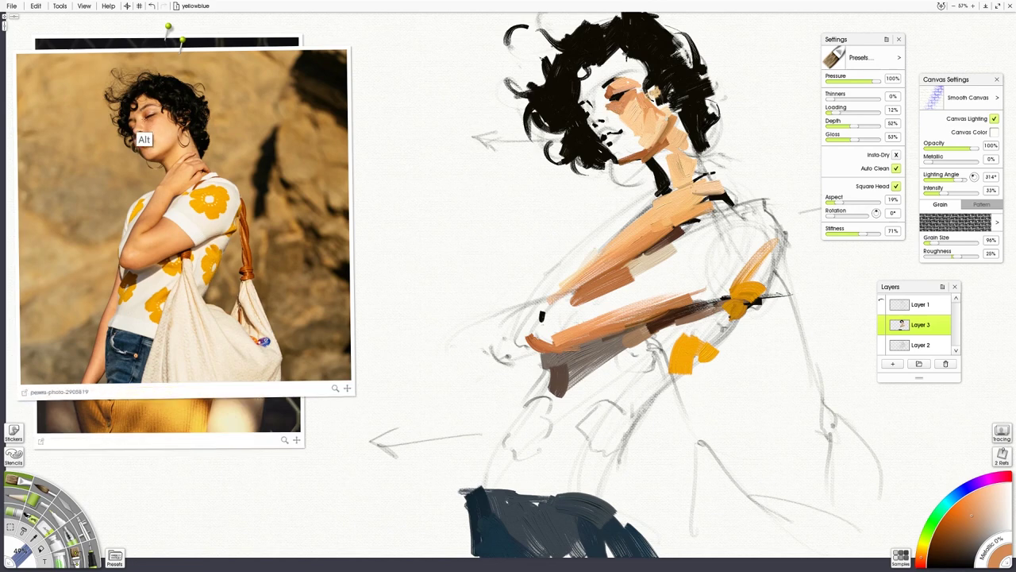
Step: Add small light orange and peach strokes to the nose and the inner cheek, sampling skin tones from the reference face
alt+click(143, 137)
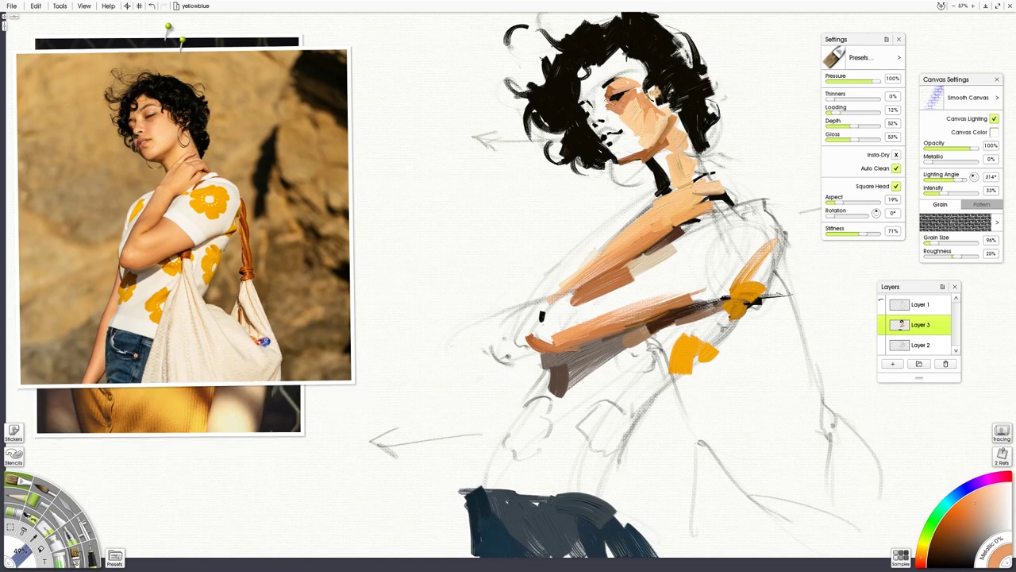
alt+click(141, 136)
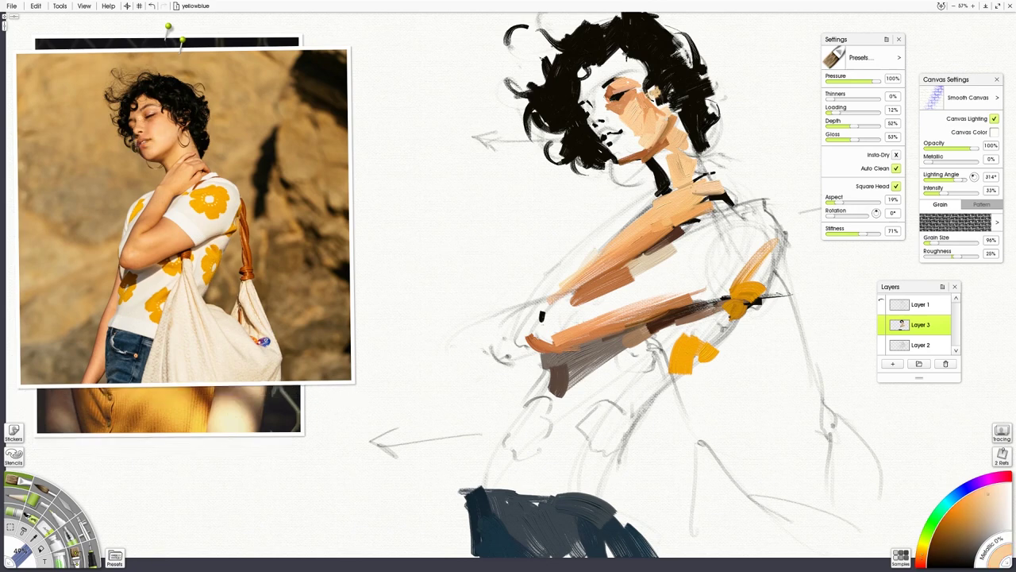
alt+click(163, 135)
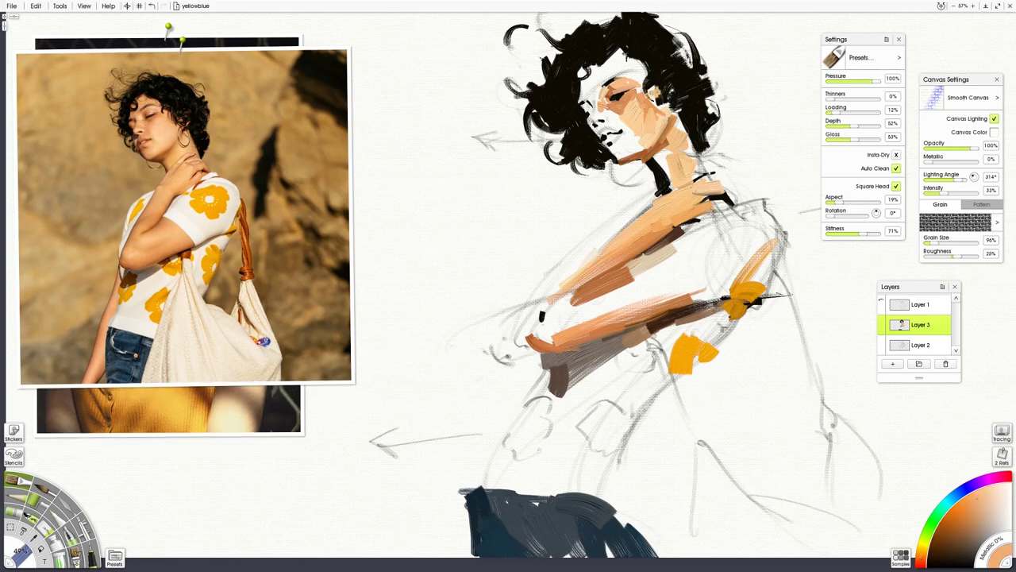
alt+click(153, 137)
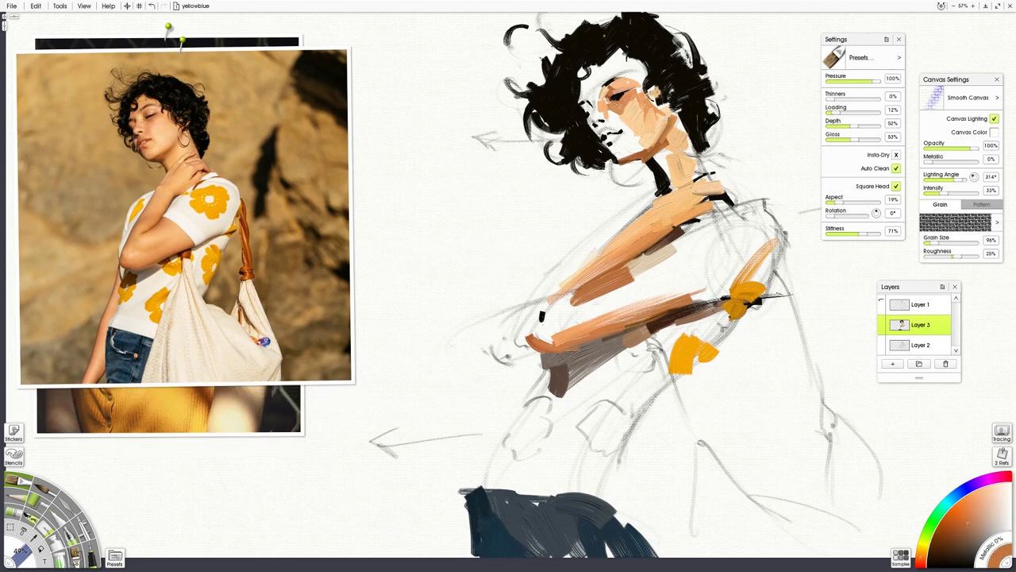
alt+click(155, 131)
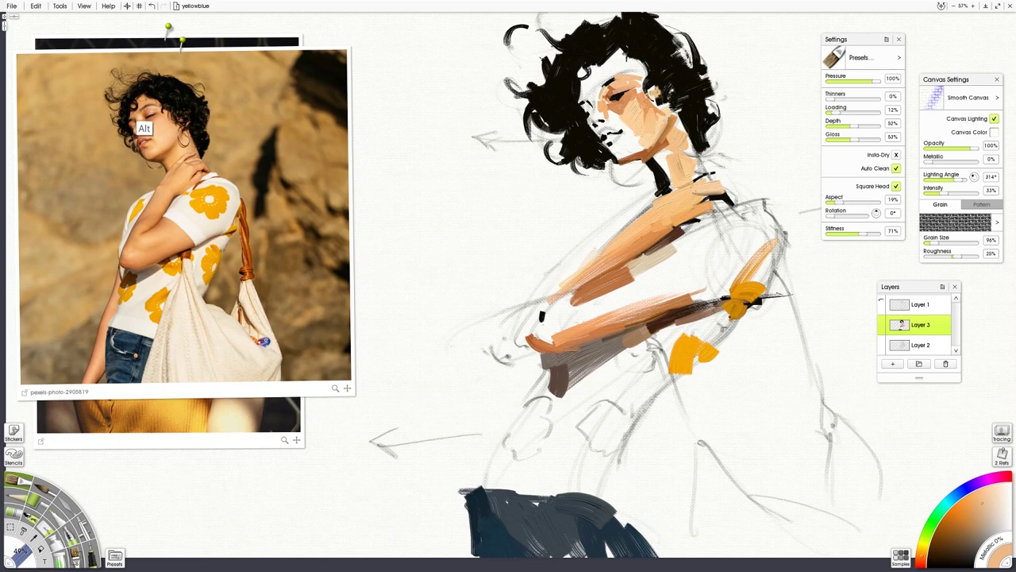
Step: Paint the eyebrow in brown and fill the forehead above it with orange skin tones sampled from the reference face
alt+click(143, 129)
mouse_move(626, 81)
shift+mouse_down()
mouse_move(612, 85)
mouse_move(617, 77)
shift+mouse_up()
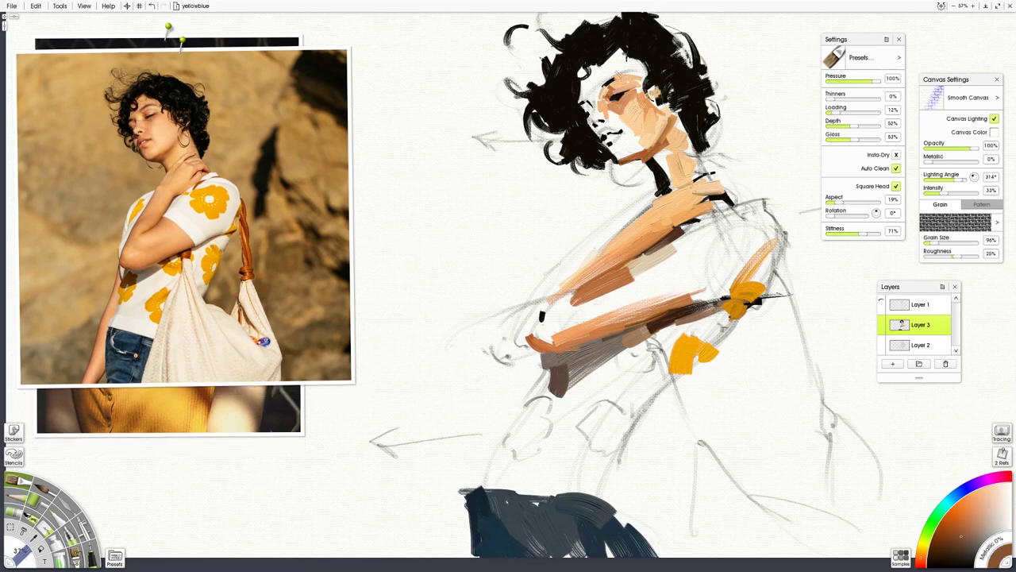
alt+click(144, 125)
alt+click(148, 121)
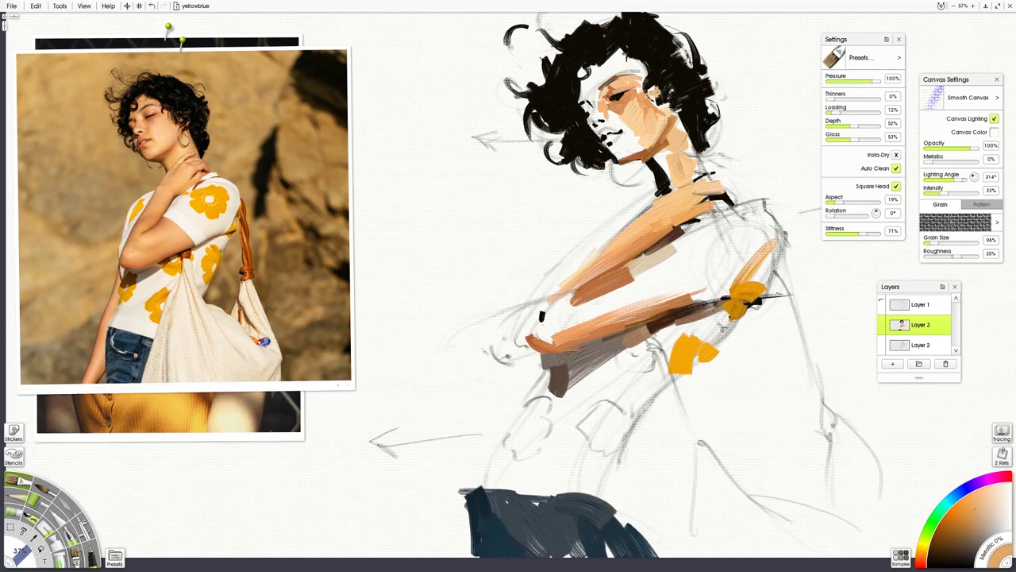
key(shift)
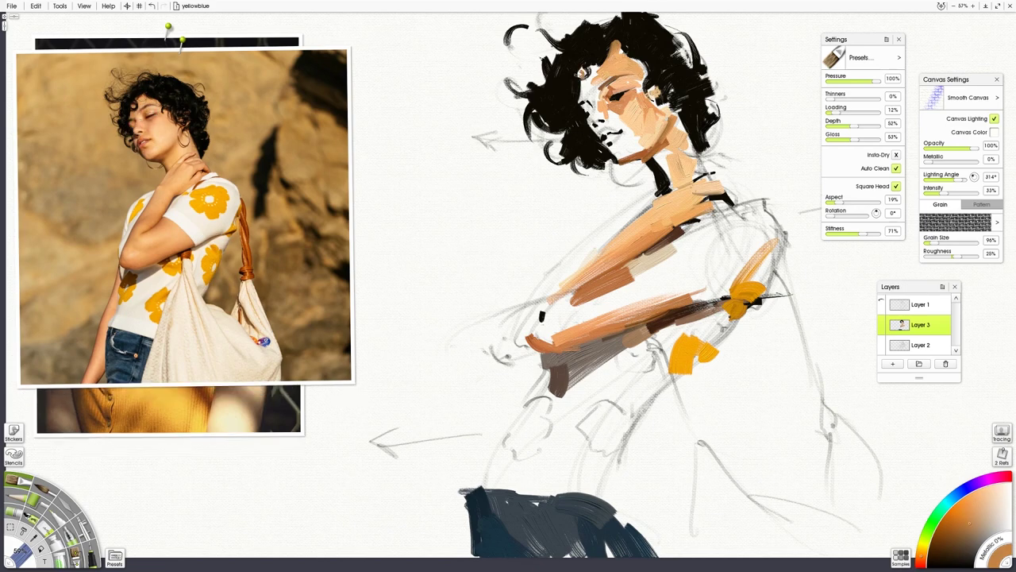
Step: Paint the far side of the forehead beside the curls with dark brown and peach tones sampled from the reference
key(alt)
alt+click(133, 121)
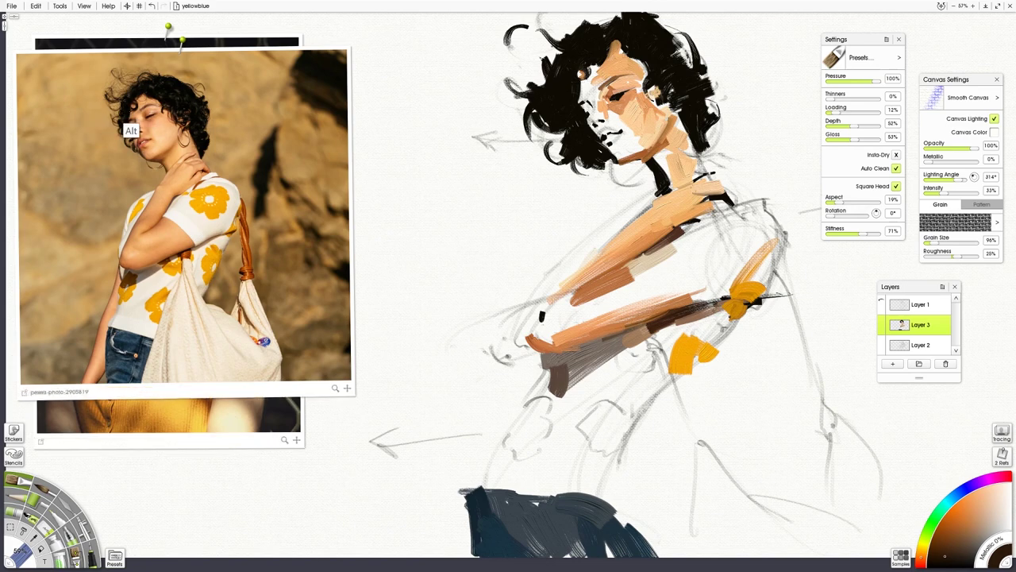
alt+click(131, 129)
alt+click(175, 124)
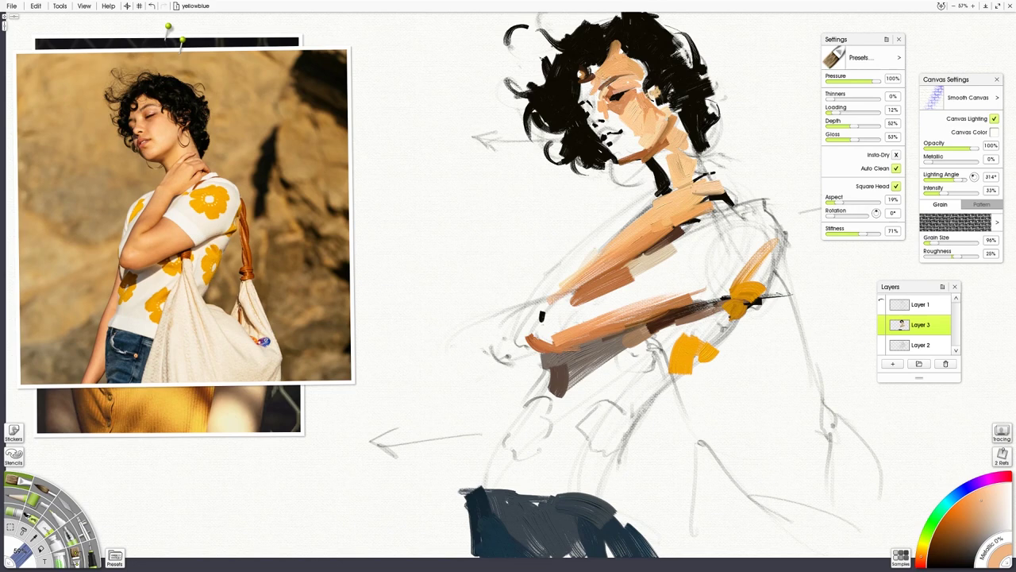
alt+click(132, 133)
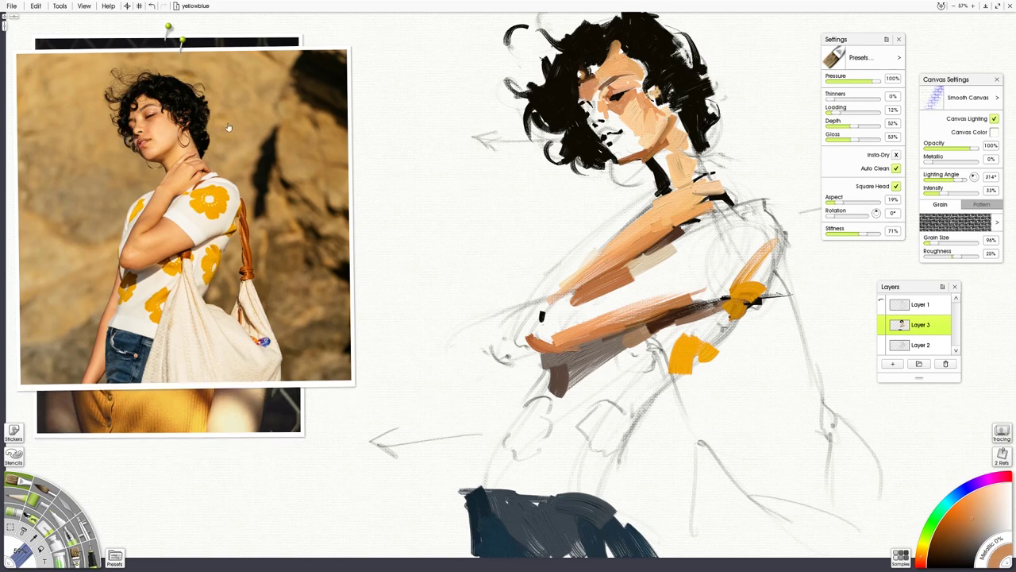
alt+click(128, 133)
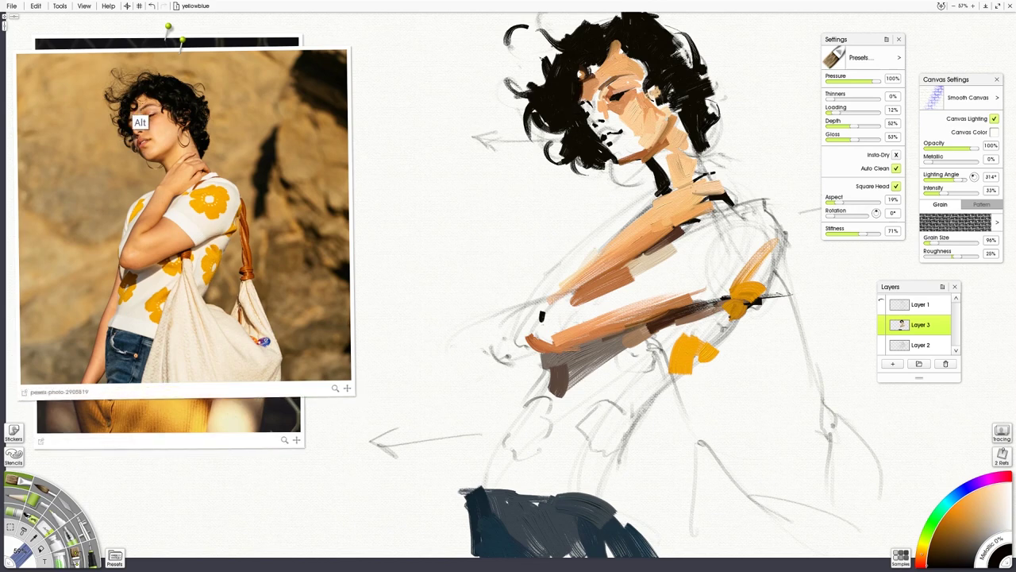
Step: Paint the far eye area and the bridge of the nose with dark and light orange tones sampled from the reference face
alt+click(127, 132)
alt+click(586, 103)
alt+click(131, 123)
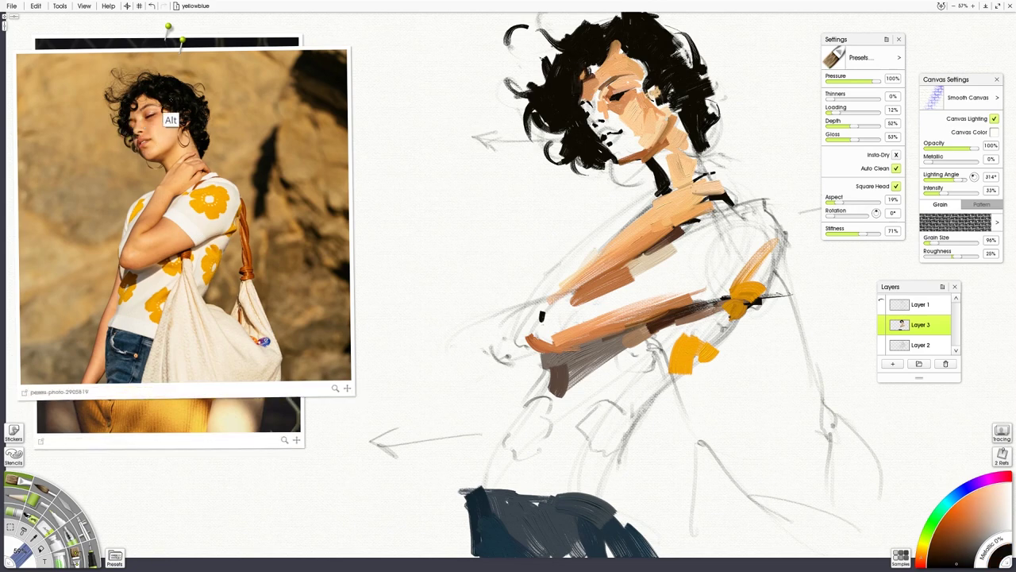
alt+click(142, 121)
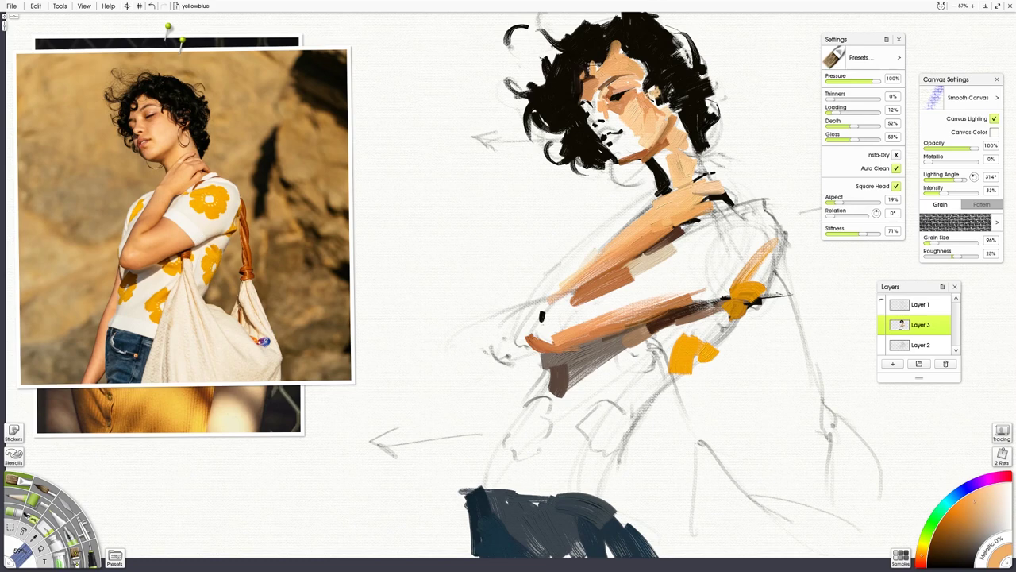
alt+click(147, 116)
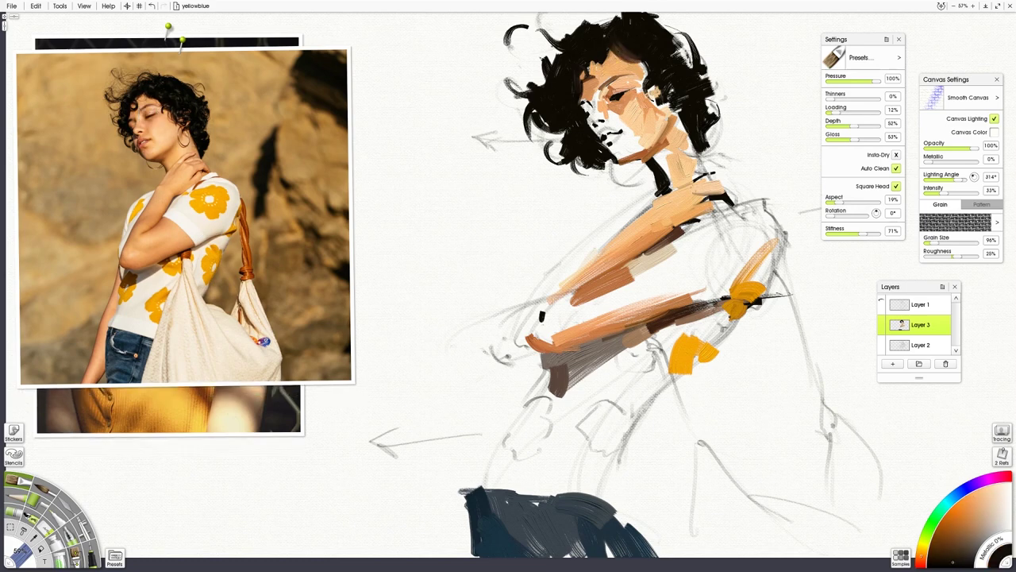
alt+click(162, 119)
alt+click(156, 130)
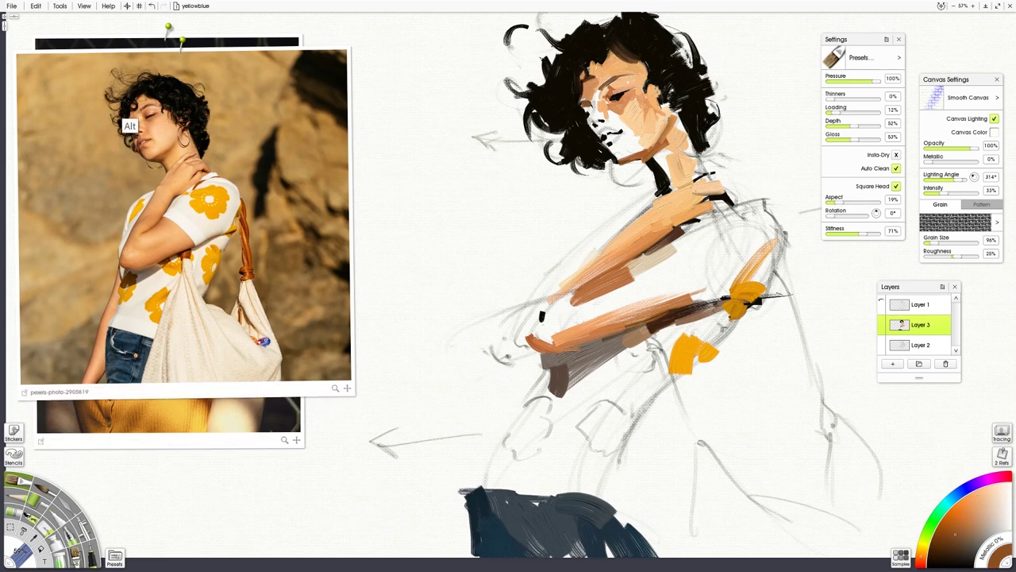
Step: Paint the tip and underside of the nose in sampled browns and orange, then reduce the brush size for finer strokes
alt+click(131, 143)
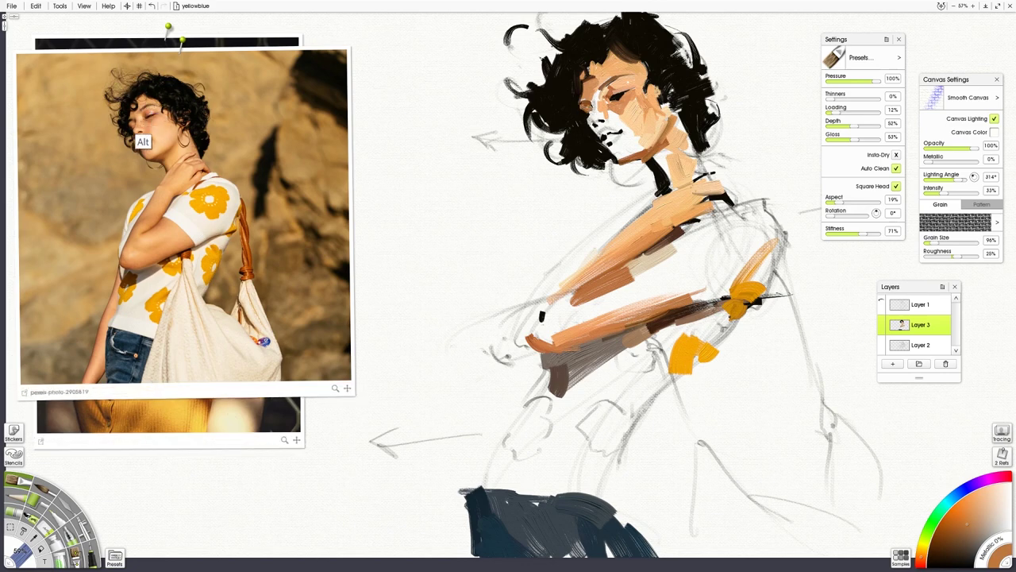
alt+click(132, 143)
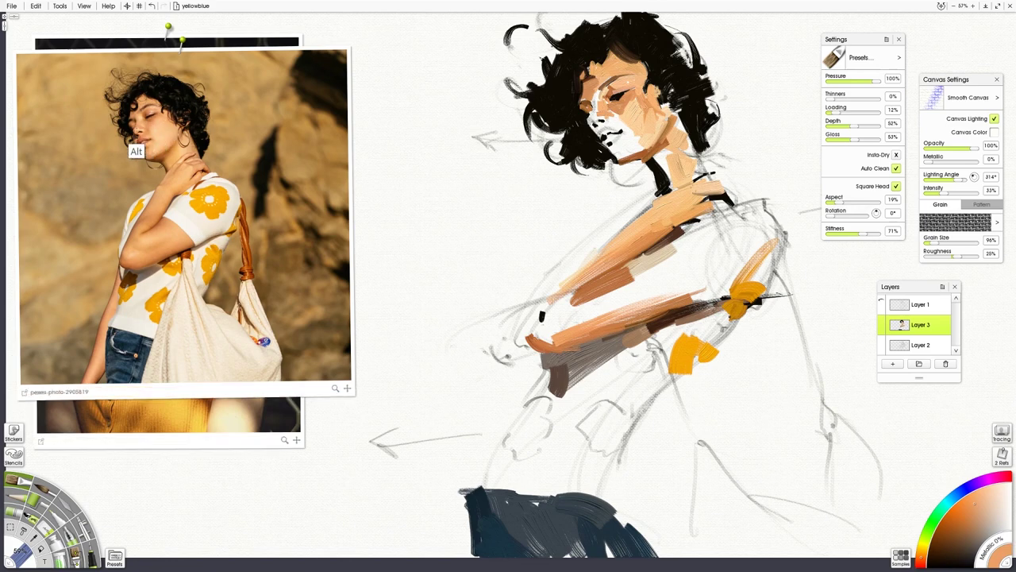
alt+click(131, 145)
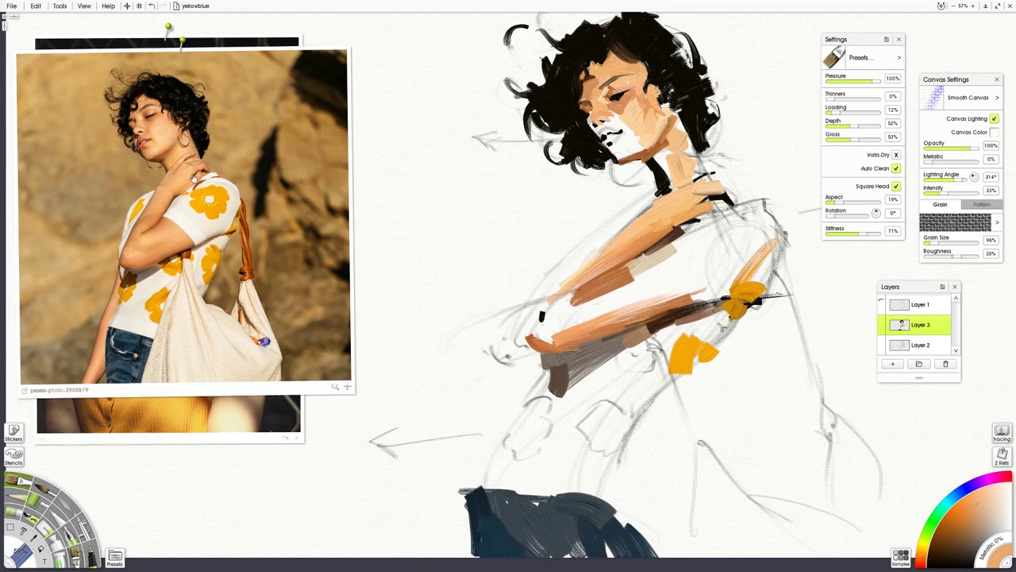
key(alt)
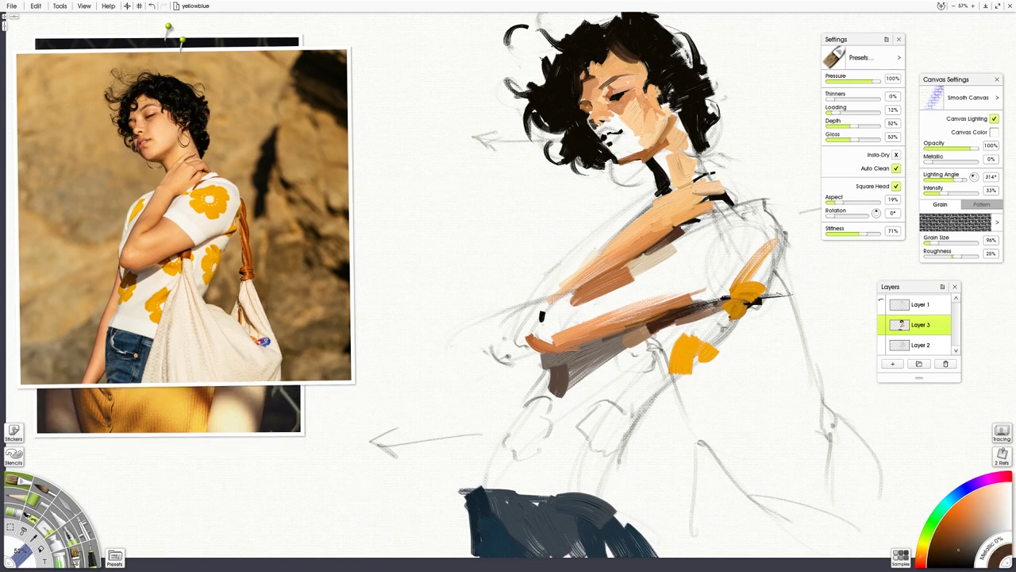
key(alt)
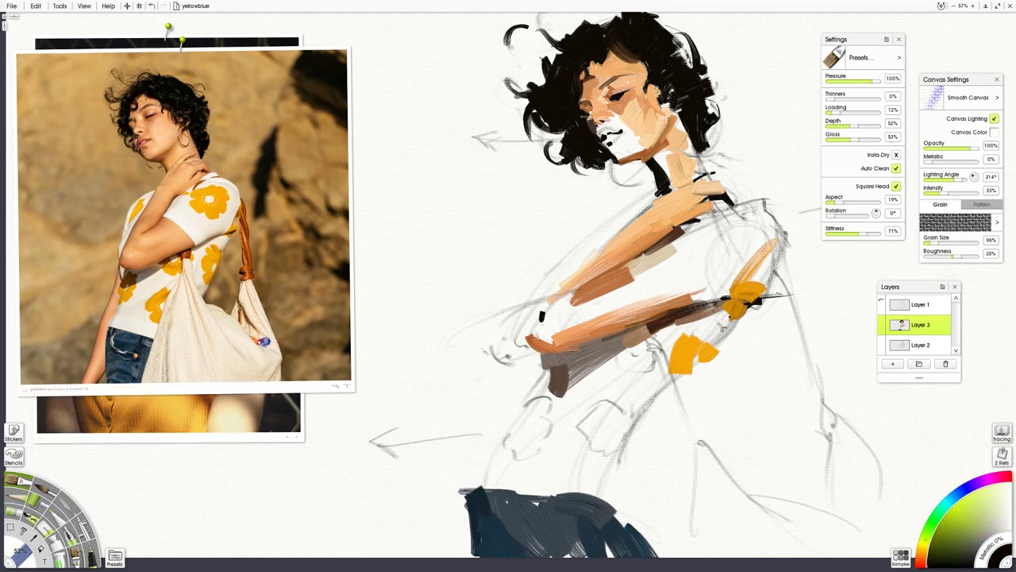
key(alt)
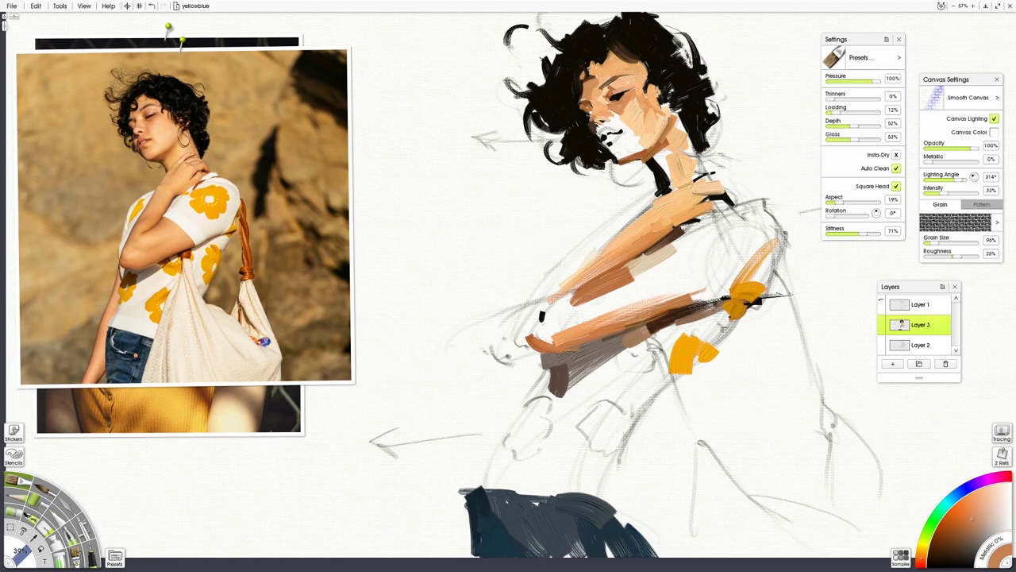
Step: Paint the upper and lower lips in reddish pinks and browns, sampling colours around the mouth in the reference photo
key(alt)
key(alt)
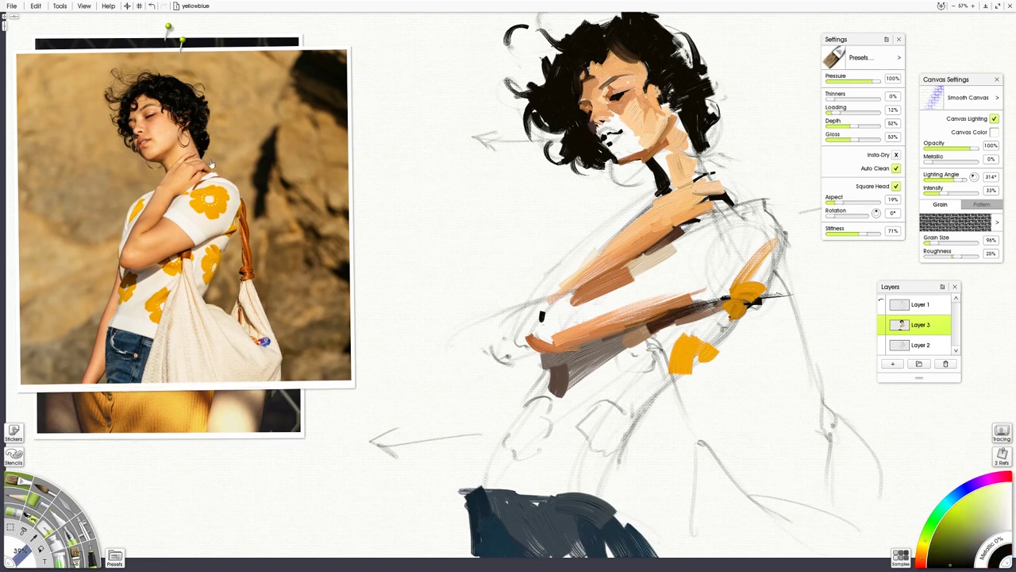
alt+click(130, 147)
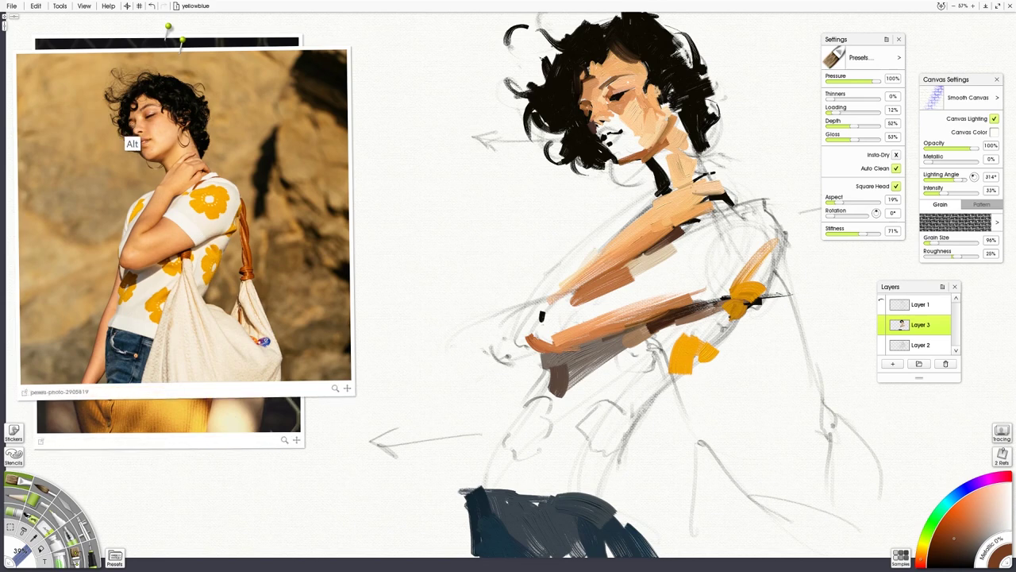
alt+click(132, 143)
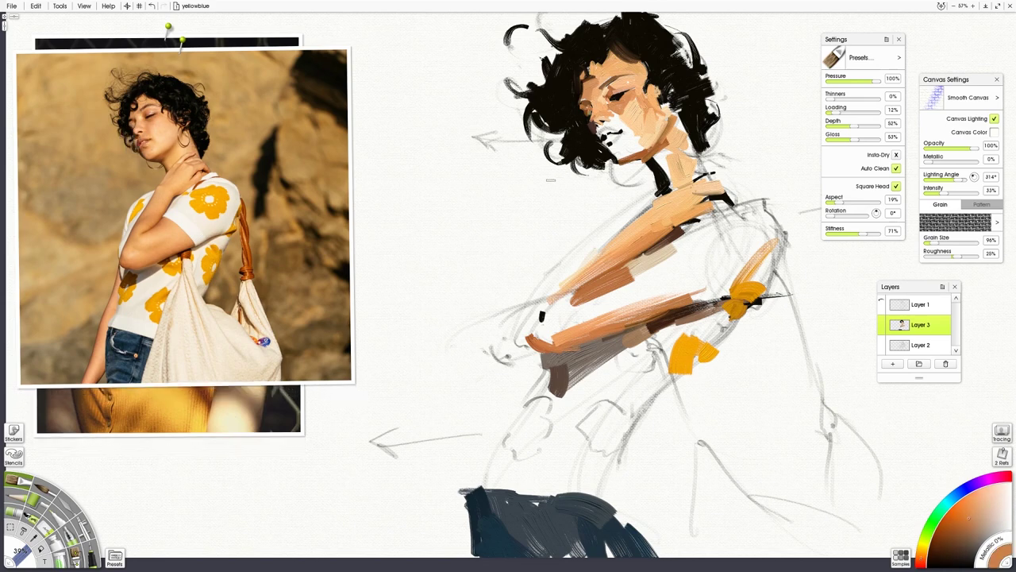
key(shift)
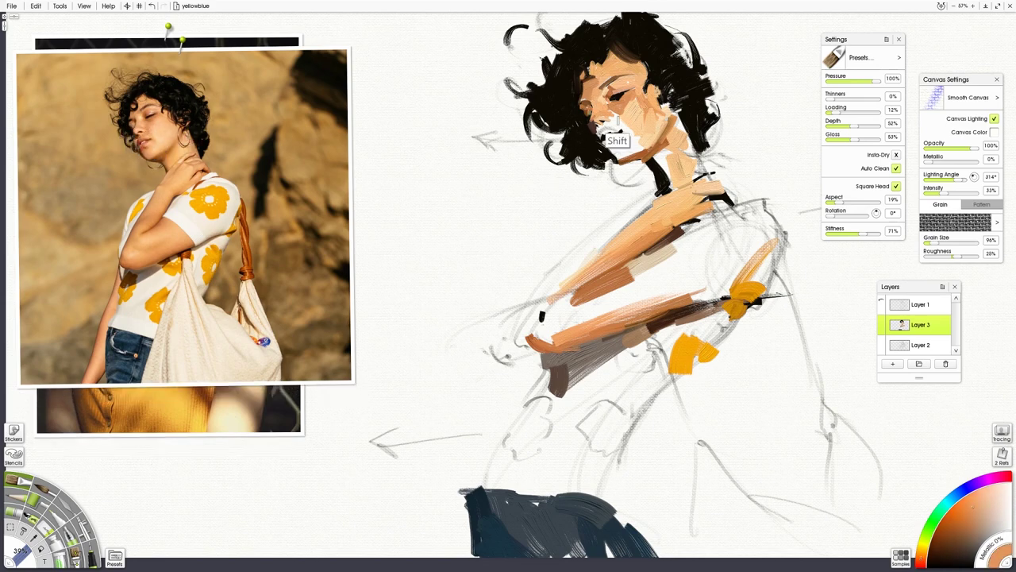
drag(618, 121, 627, 123)
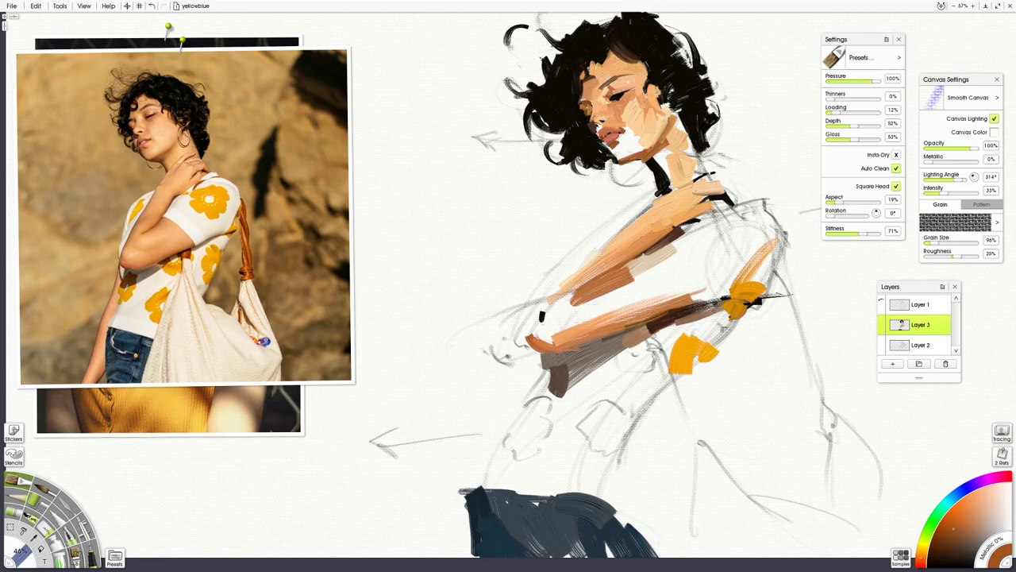
Step: Paint the chin and jawline in browns and light orange sampled from the reference chin
key(alt)
alt+click(156, 167)
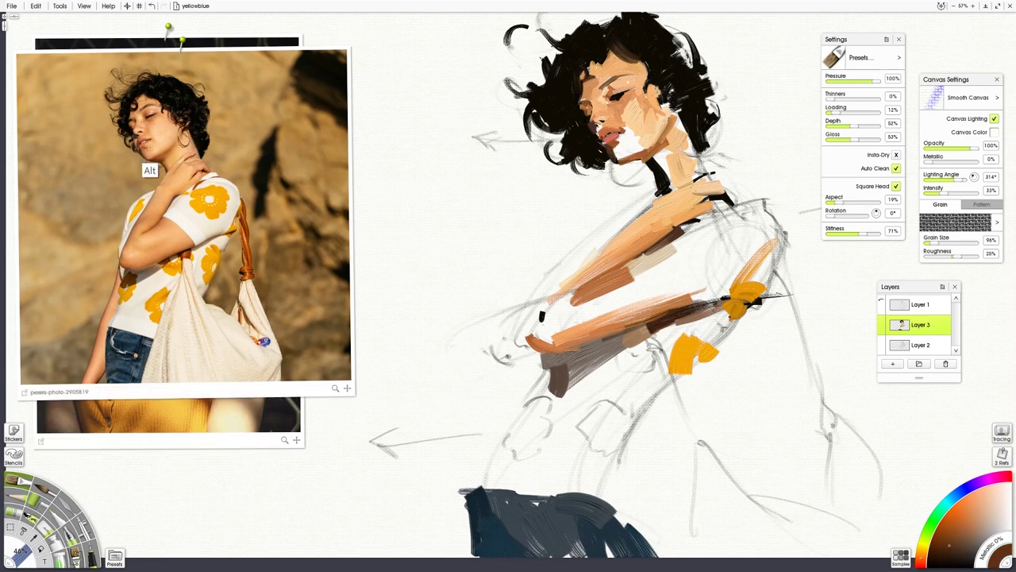
alt+click(147, 168)
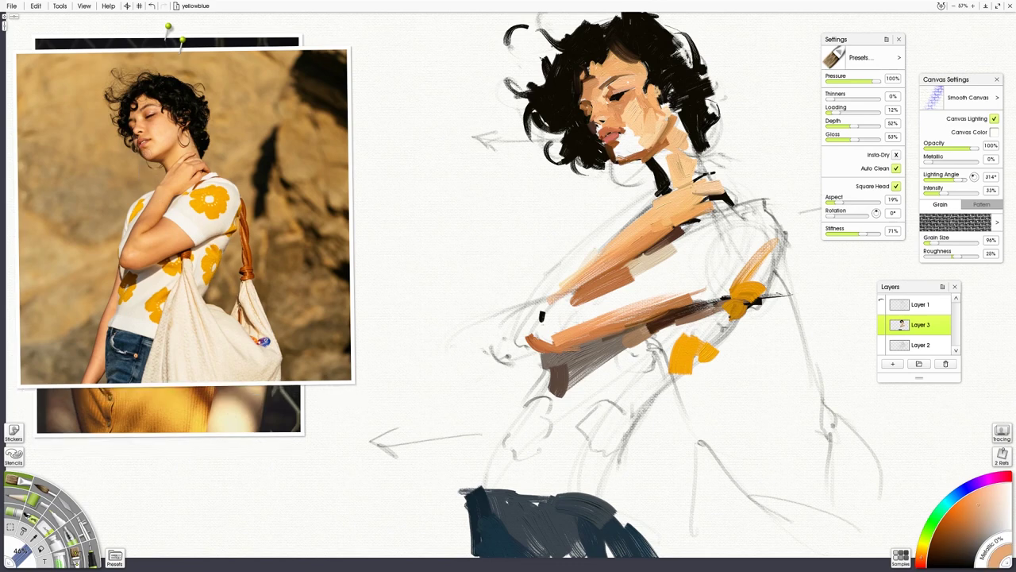
alt+click(154, 165)
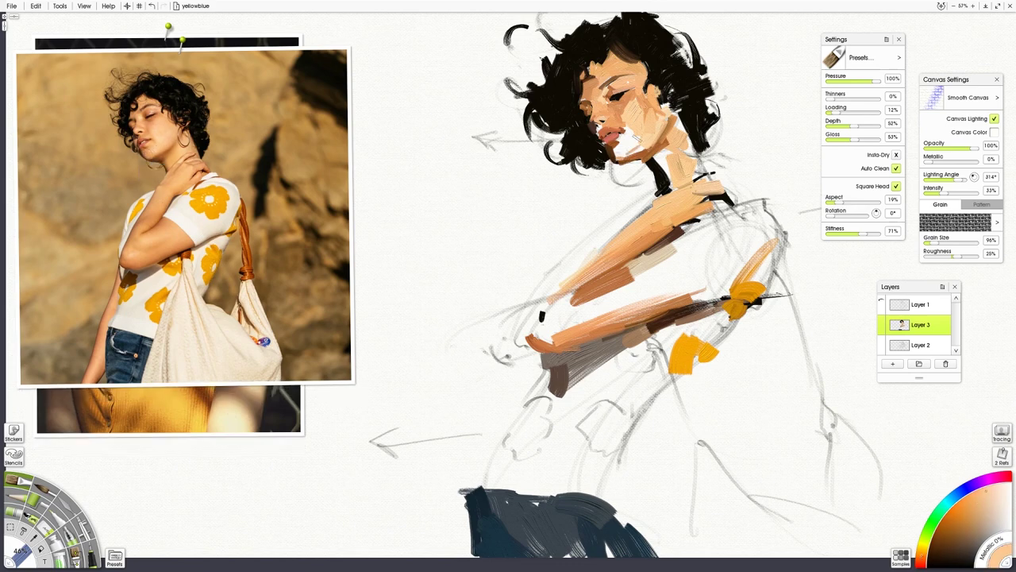
alt+click(148, 164)
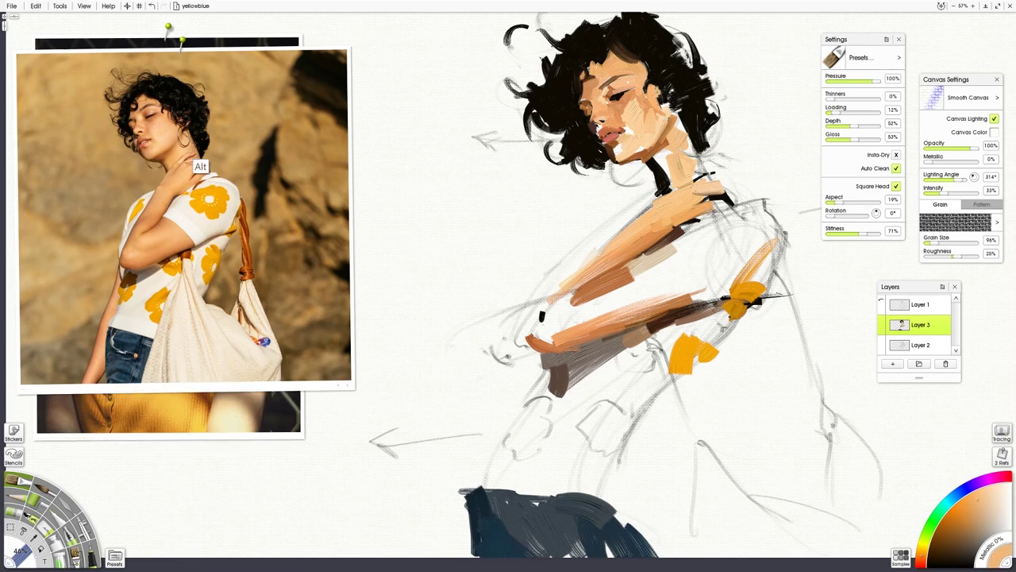
alt+click(147, 165)
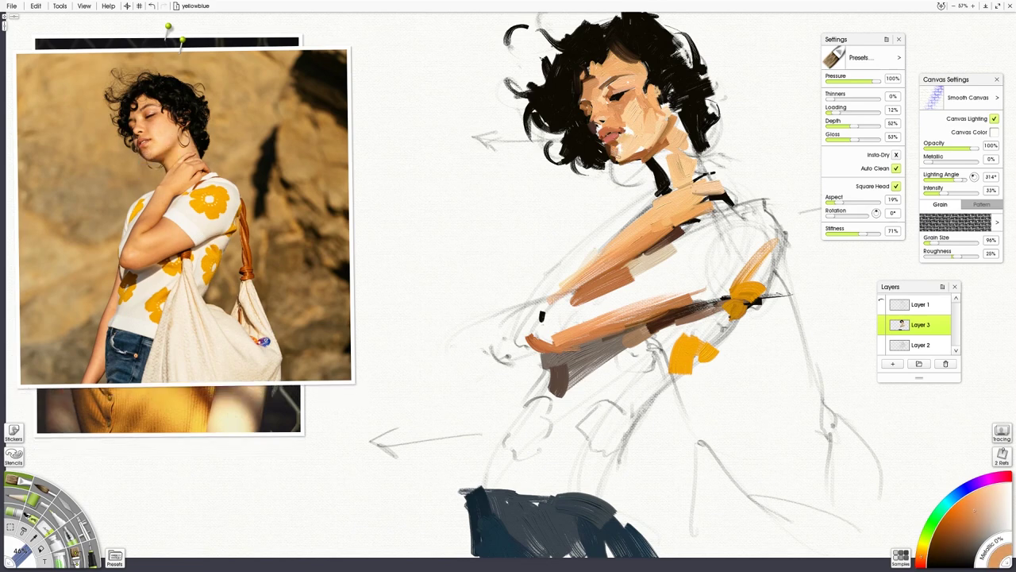
Step: Fill the remaining white of the lower cheek beside the mouth with light peach tones sampled from the reference face
alt+click(155, 152)
alt+click(151, 159)
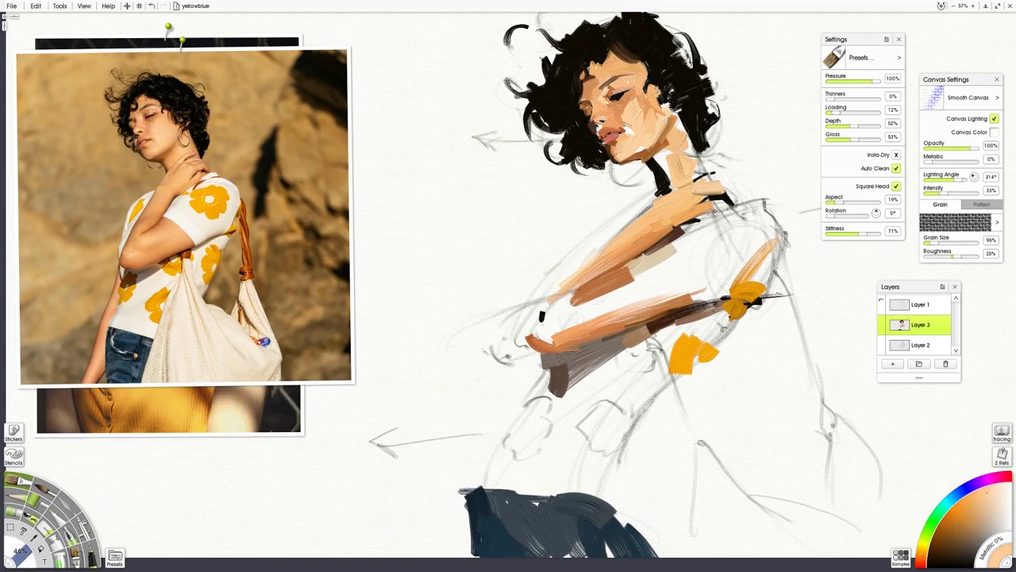
alt+click(159, 143)
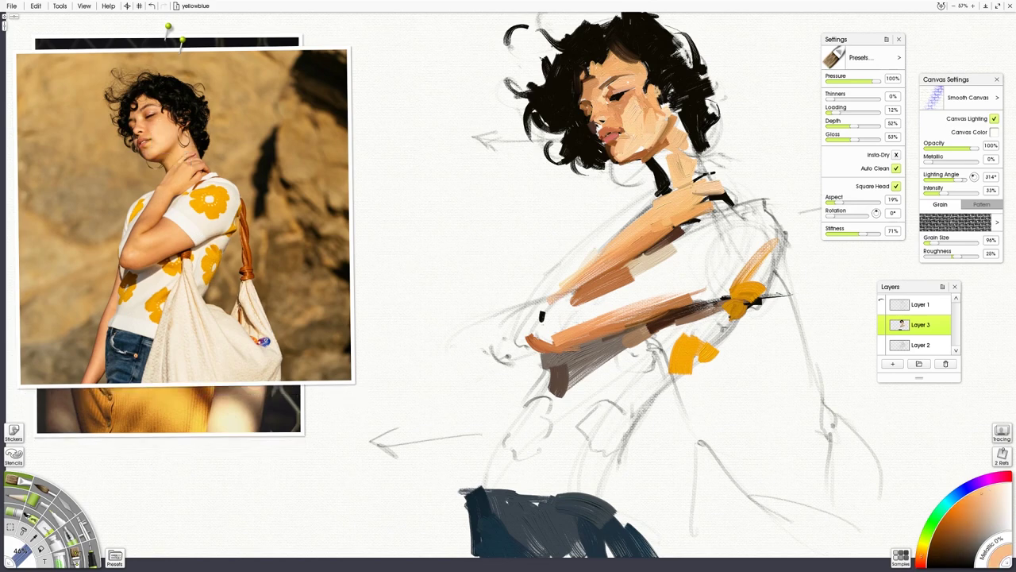
Step: Paint the neck from the jaw to the hand with brown and peach strokes sampled from the reference neck and hand
alt+click(162, 176)
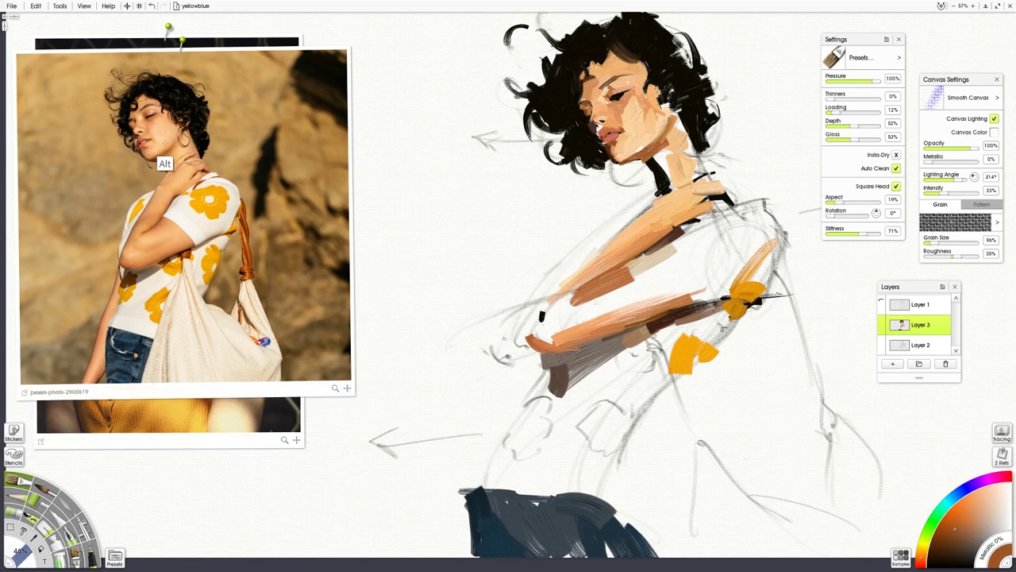
alt+click(163, 167)
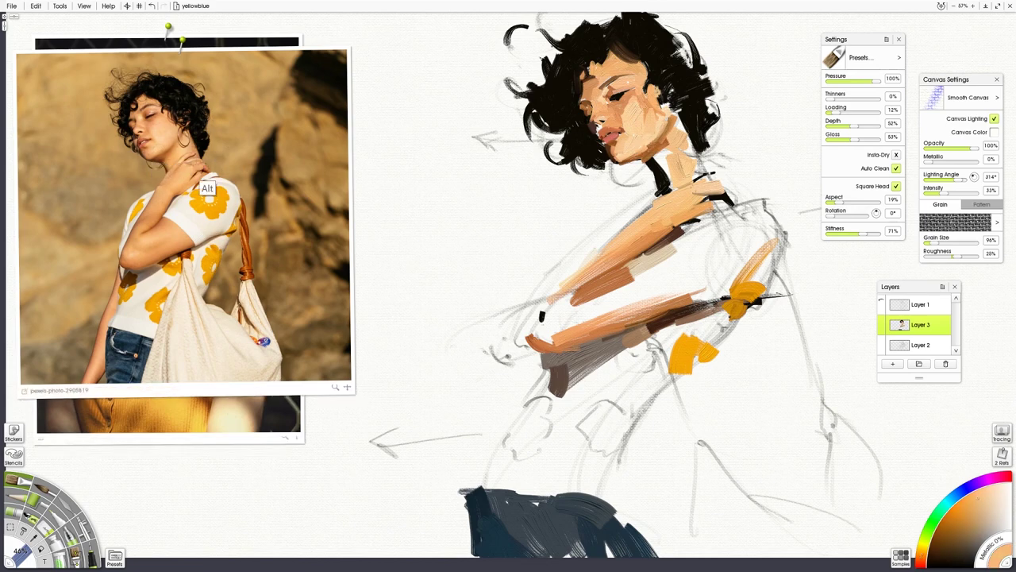
drag(670, 139, 661, 164)
alt+click(166, 181)
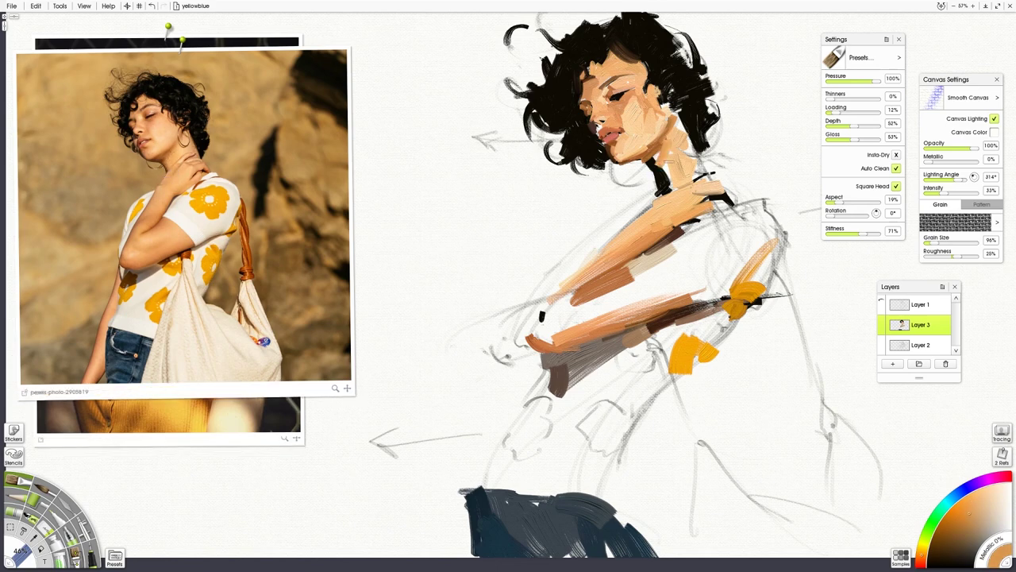
drag(654, 157, 664, 186)
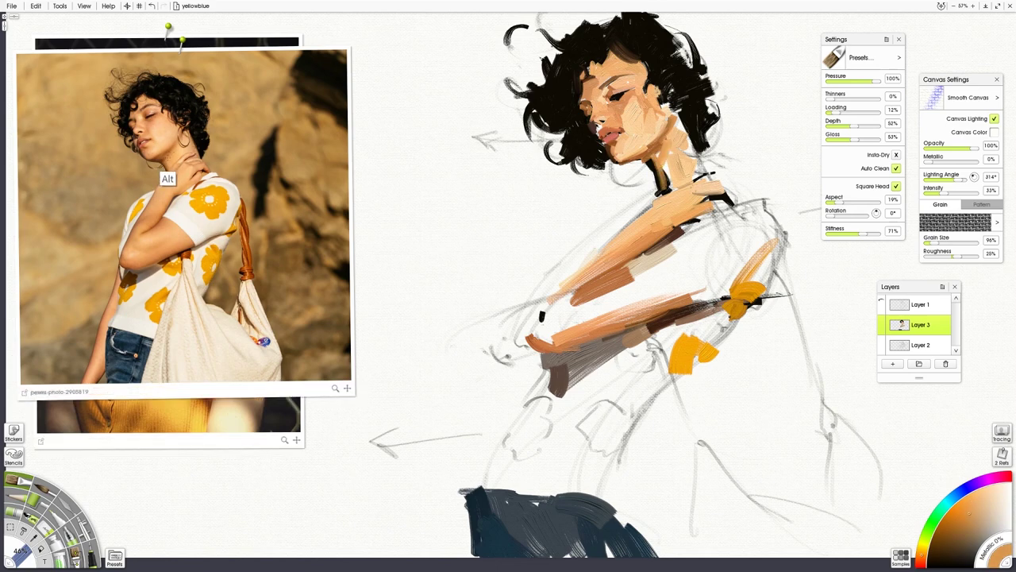
alt+click(169, 178)
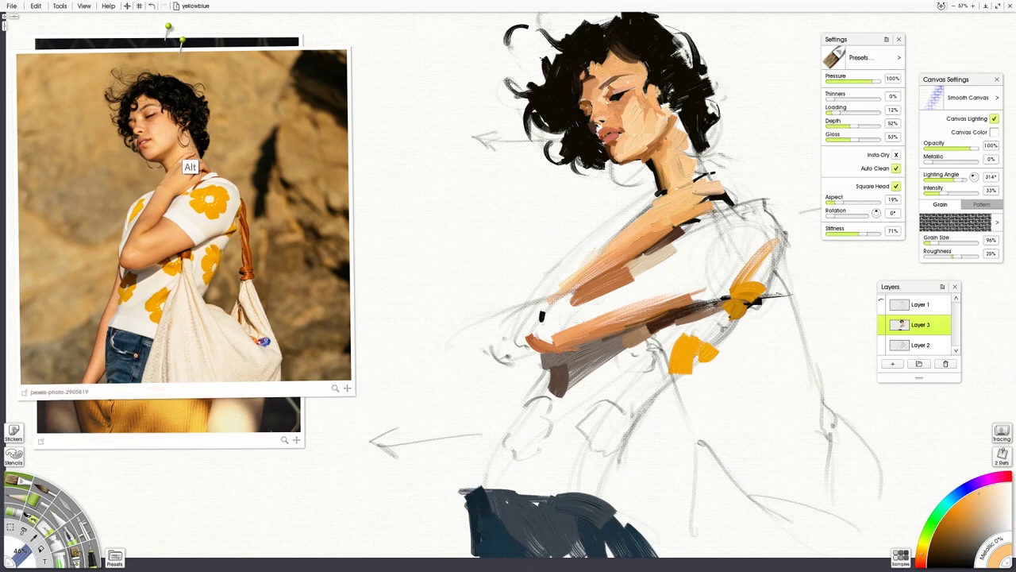
alt+click(189, 166)
drag(683, 144, 705, 181)
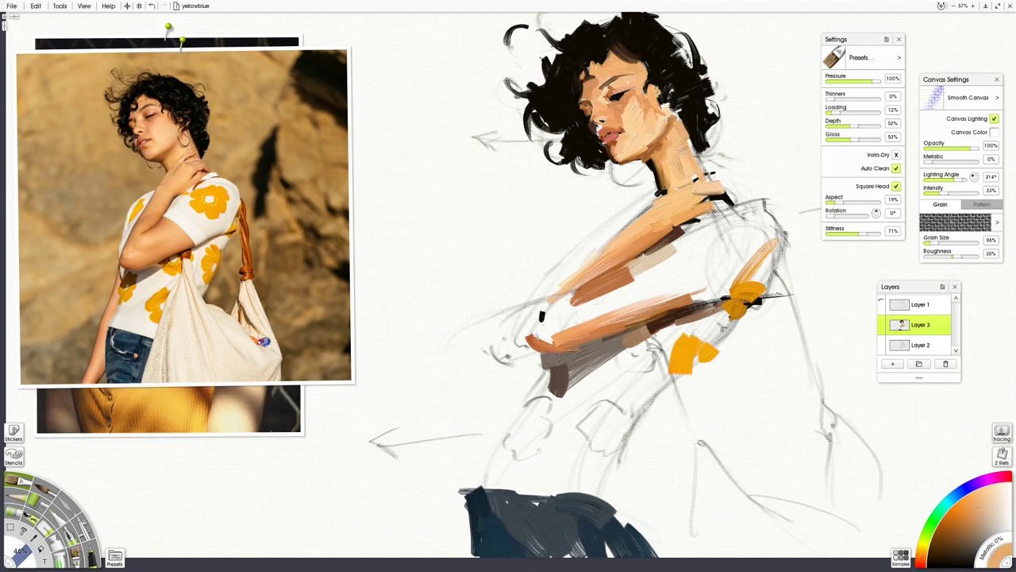
Step: Paint the side and nape of the neck with tan and dark brown strokes sampled from the reference neck and hand
alt+click(196, 170)
drag(684, 135, 705, 170)
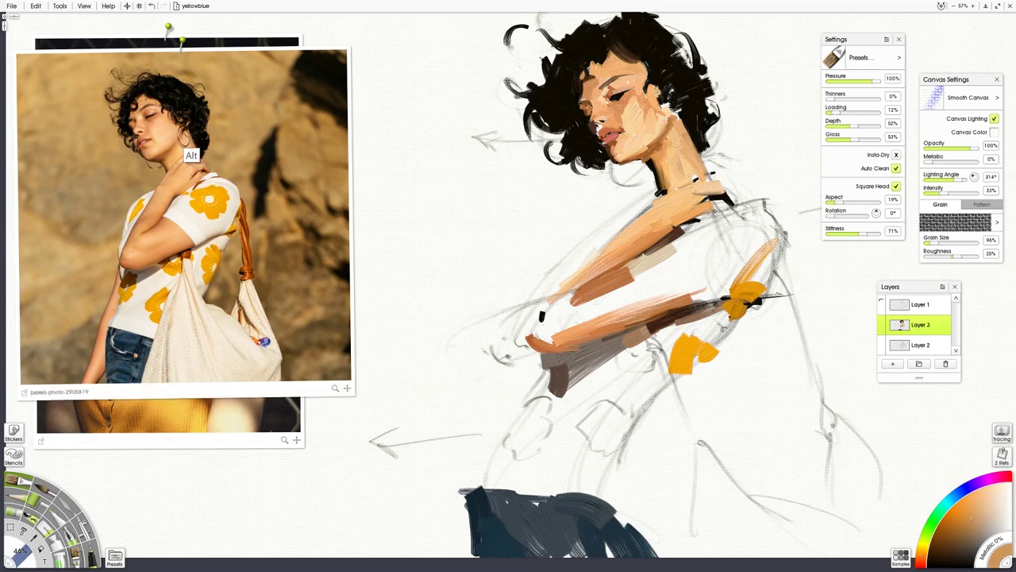
alt+click(191, 164)
drag(678, 119, 705, 162)
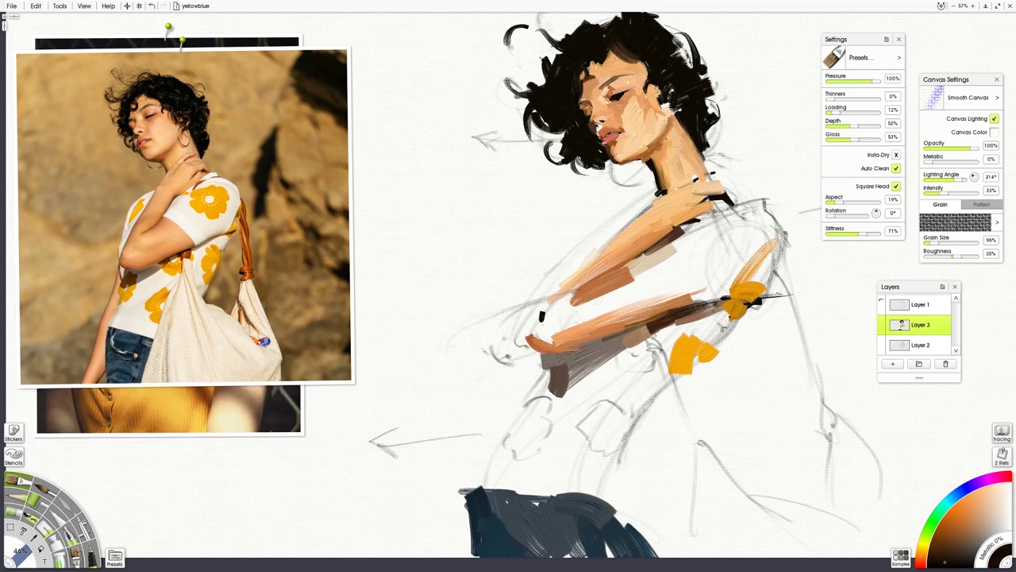
alt+click(187, 149)
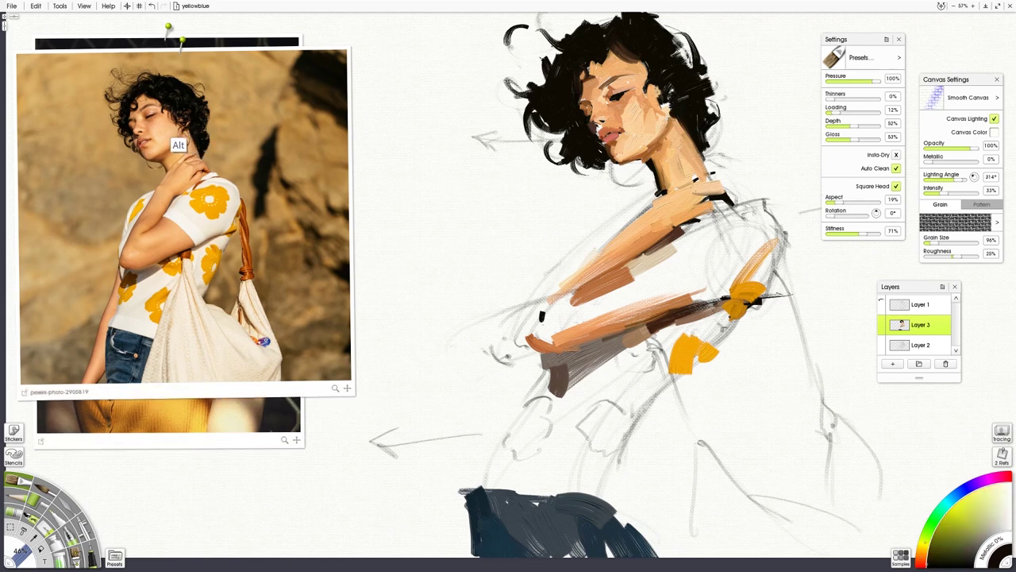
alt+click(183, 146)
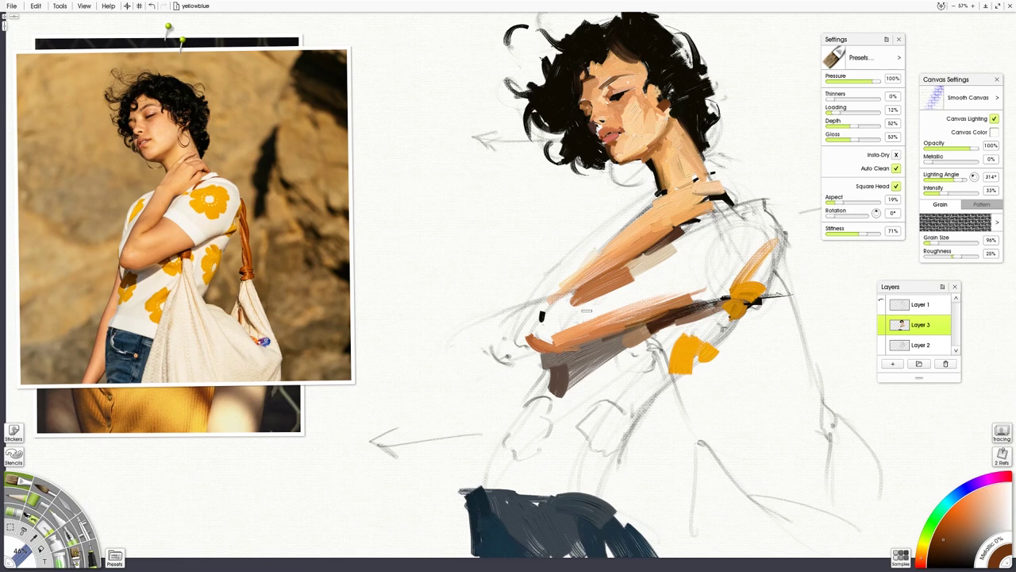
mouse_move(164, 170)
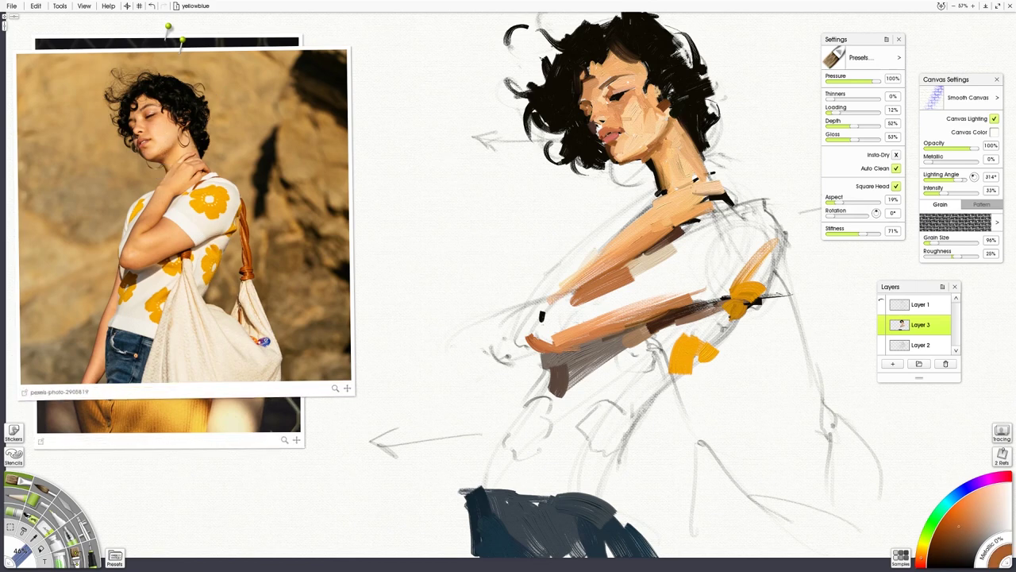
key(alt)
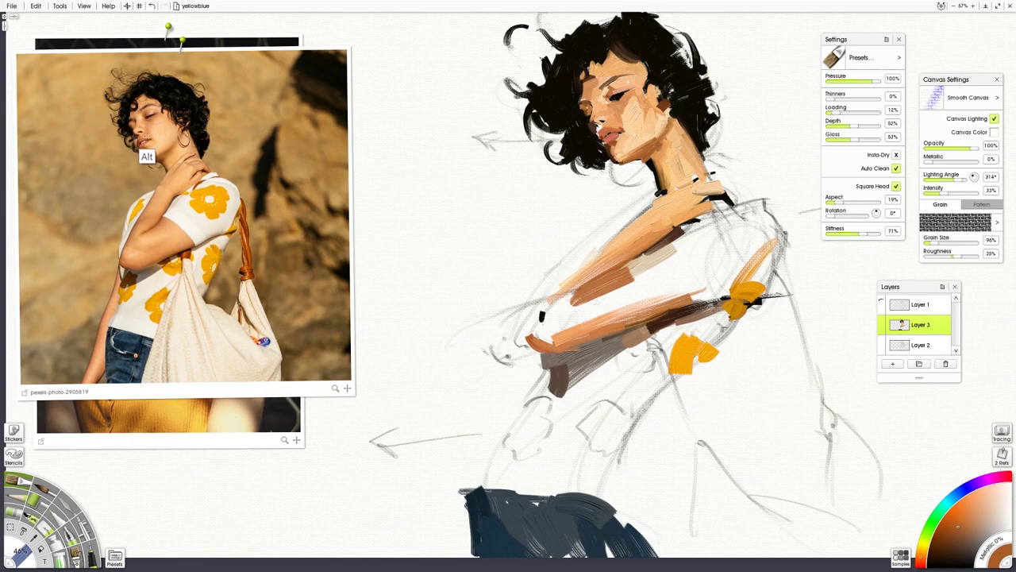
Step: Refine the mouth and the area around it with peach, reddish and brown tones, reducing the brush size to 37%
alt+click(147, 156)
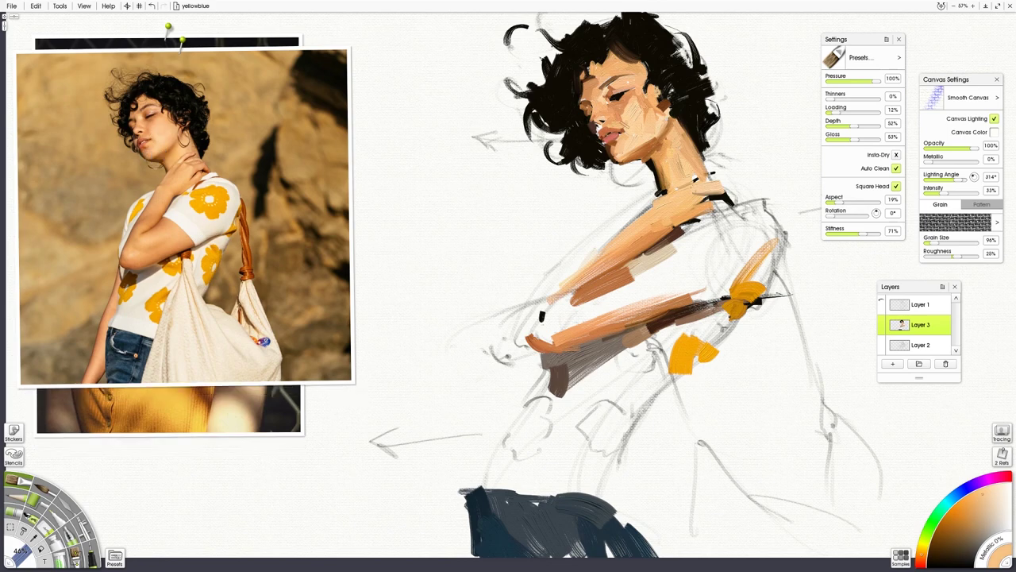
alt+click(608, 131)
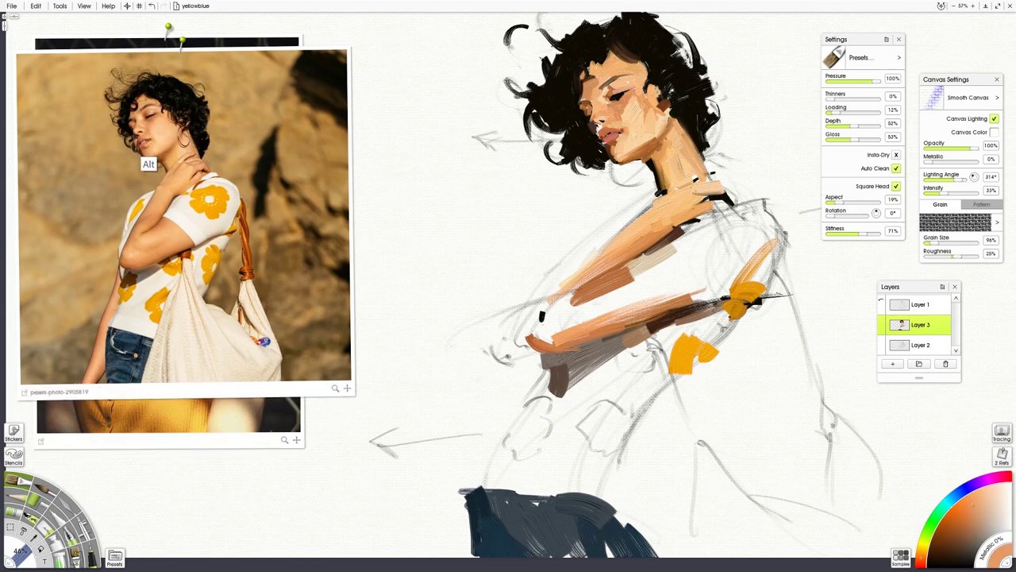
alt+click(145, 161)
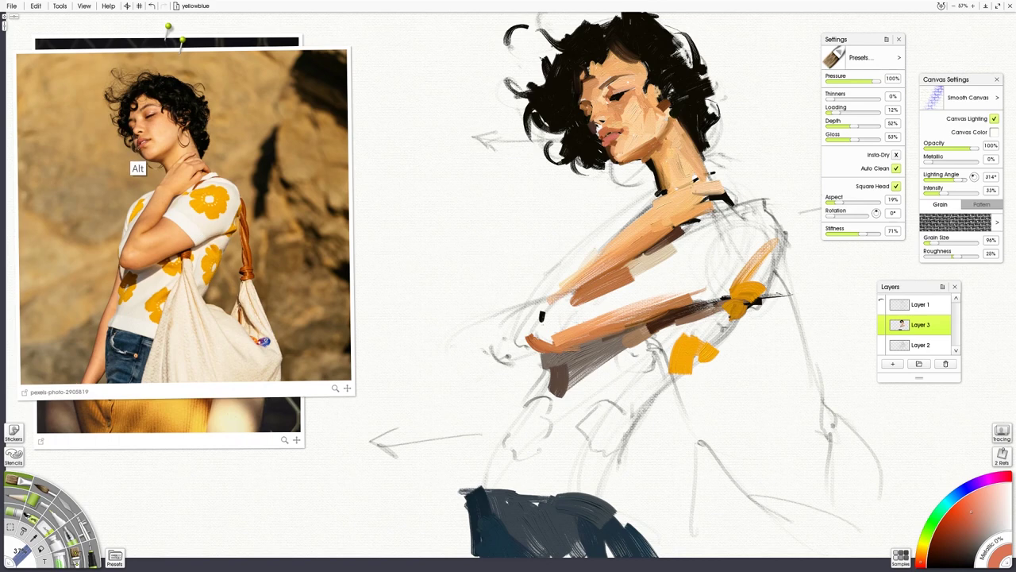
alt+click(139, 165)
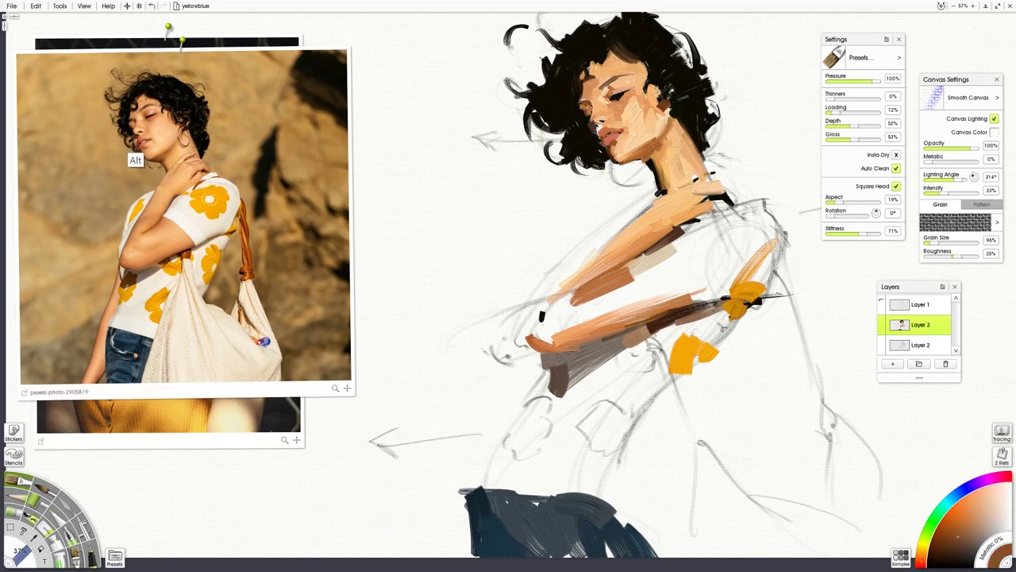
alt+click(136, 162)
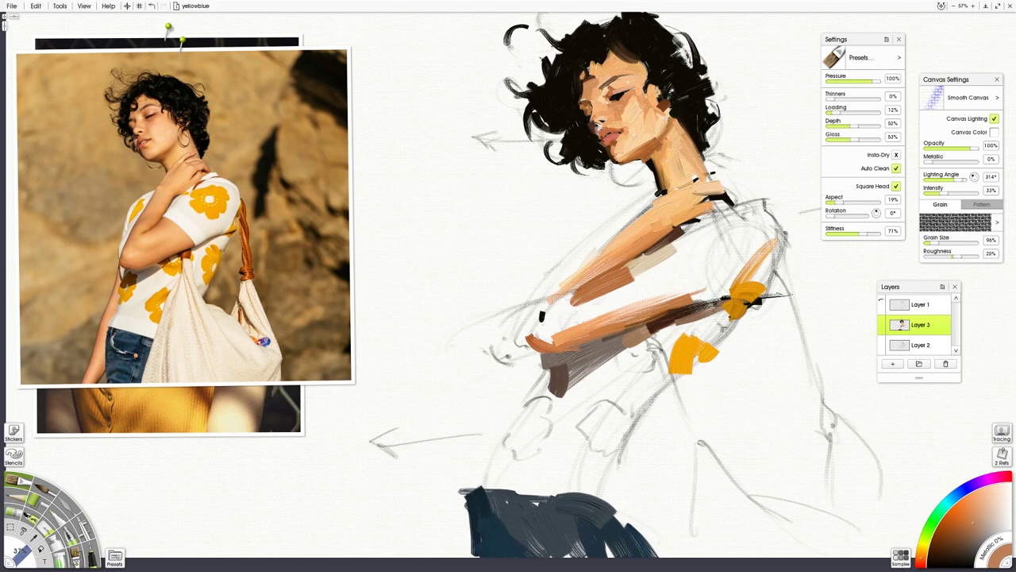
alt+click(596, 127)
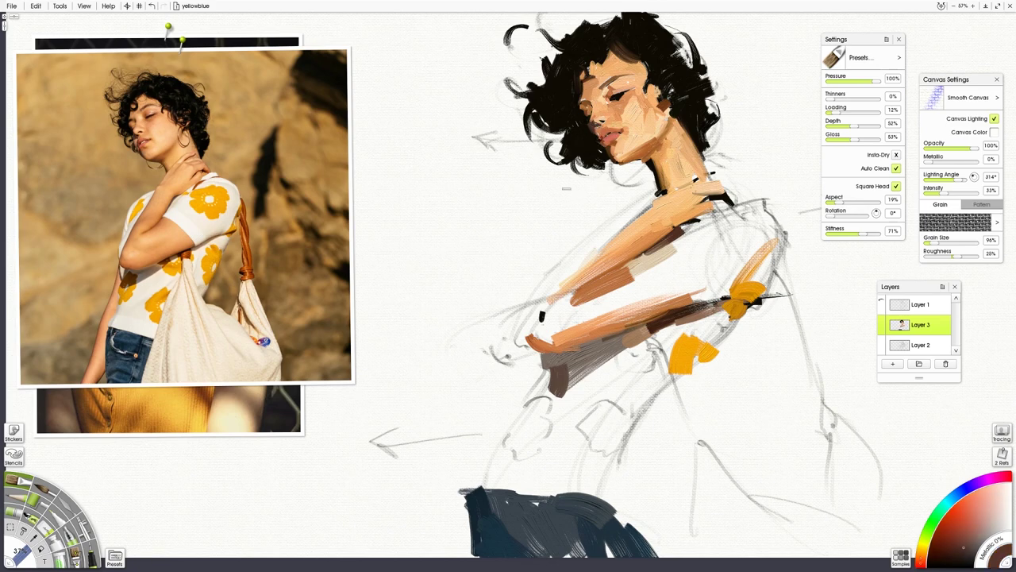
Step: Paint a thin dark curl of hair below the chin and reduce the brush size to 30%
alt+click(159, 181)
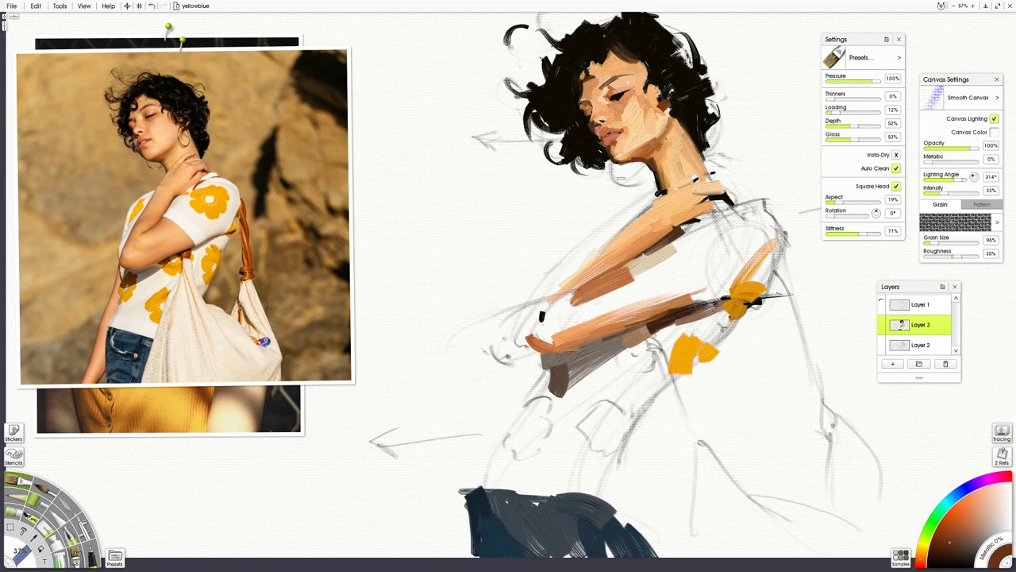
drag(150, 183, 131, 166)
mouse_move(610, 167)
shift+mouse_down()
mouse_move(599, 169)
mouse_move(608, 166)
shift+mouse_up()
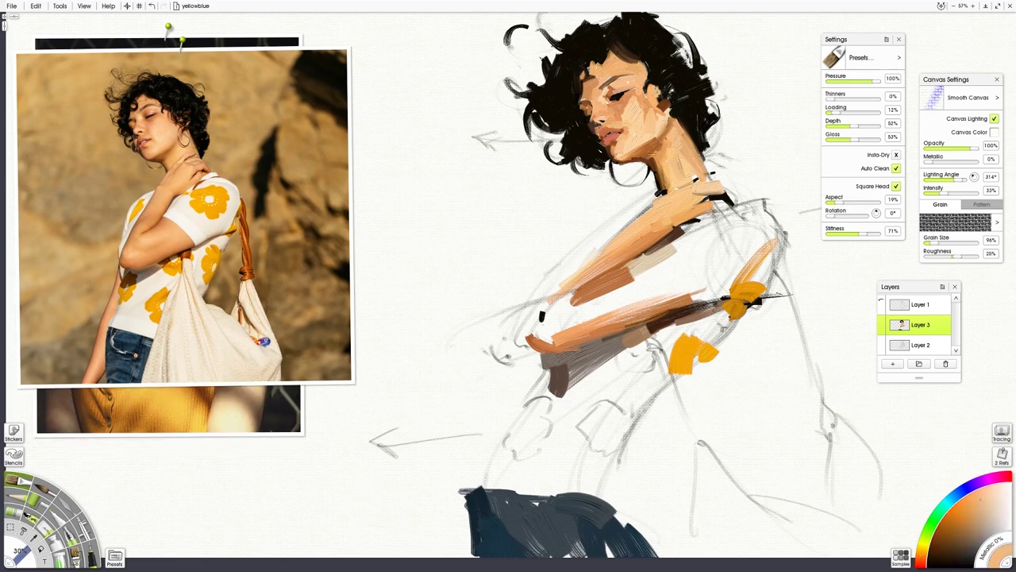
Step: Paint the hoop earring below the ear with thin dark and pale cream strokes
alt+click(732, 143)
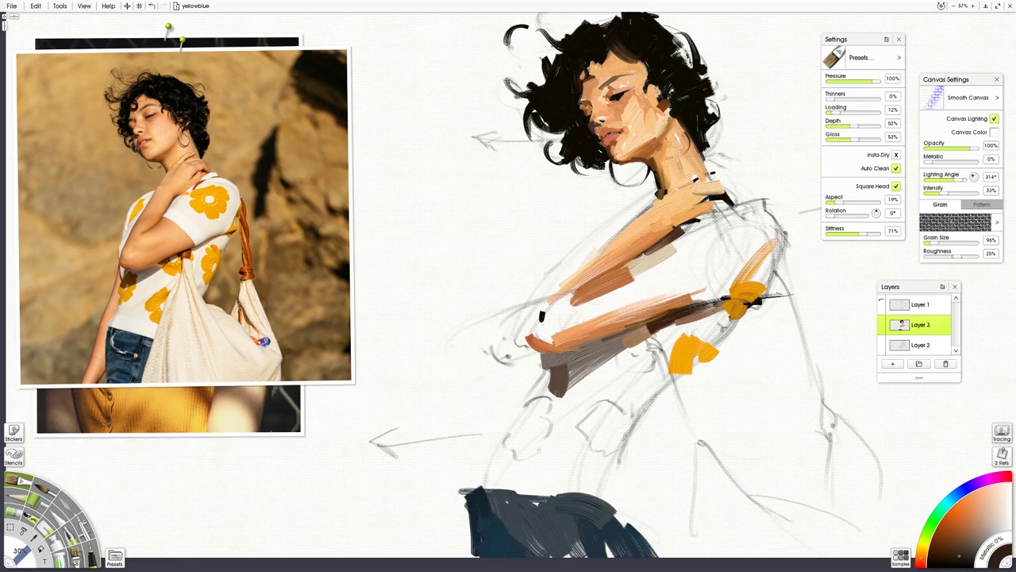
drag(668, 113, 673, 155)
key(alt)
alt+click(721, 211)
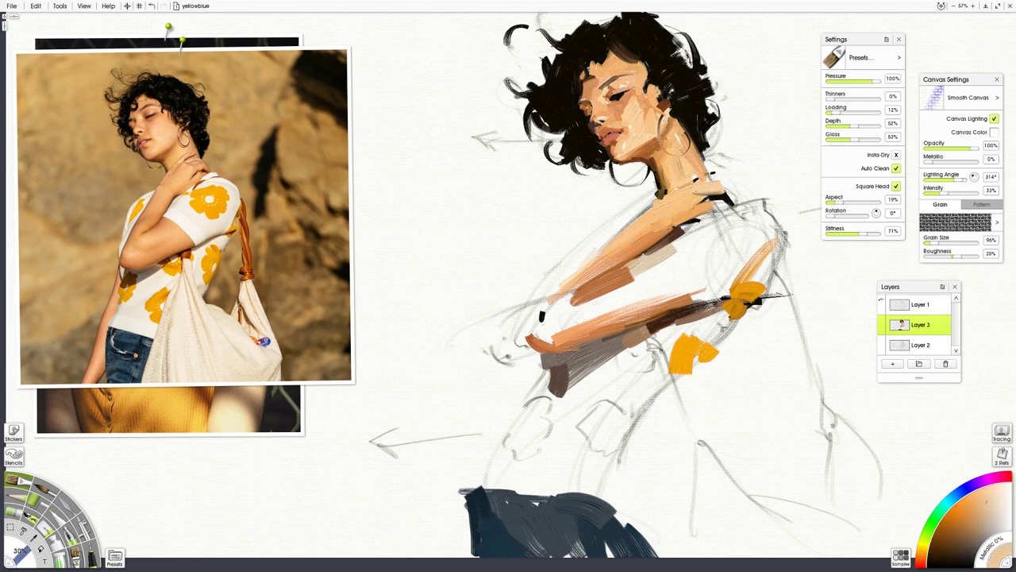
mouse_move(659, 132)
mouse_down()
mouse_move(659, 141)
mouse_move(659, 130)
mouse_up()
alt+click(728, 181)
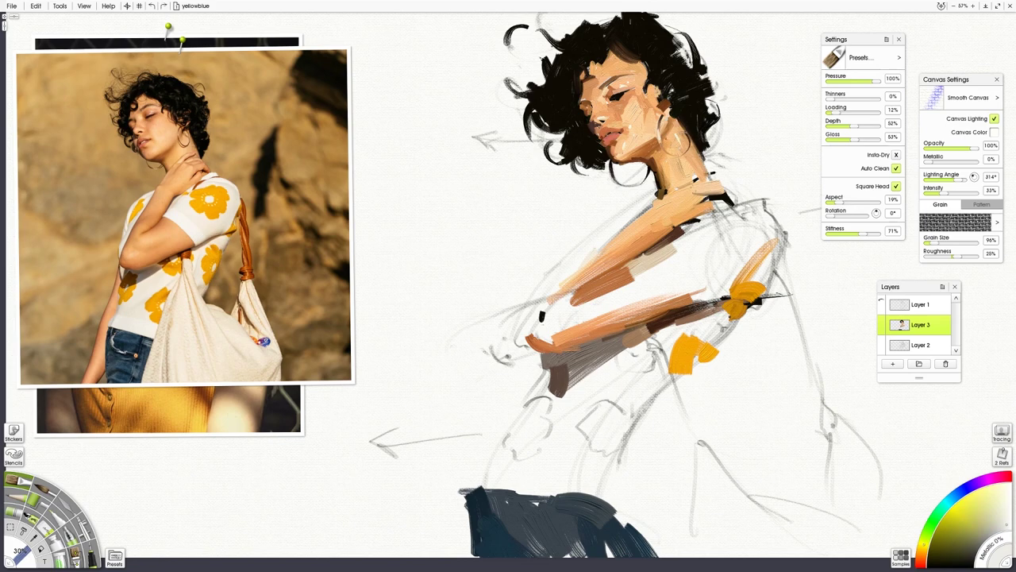
alt+click(680, 119)
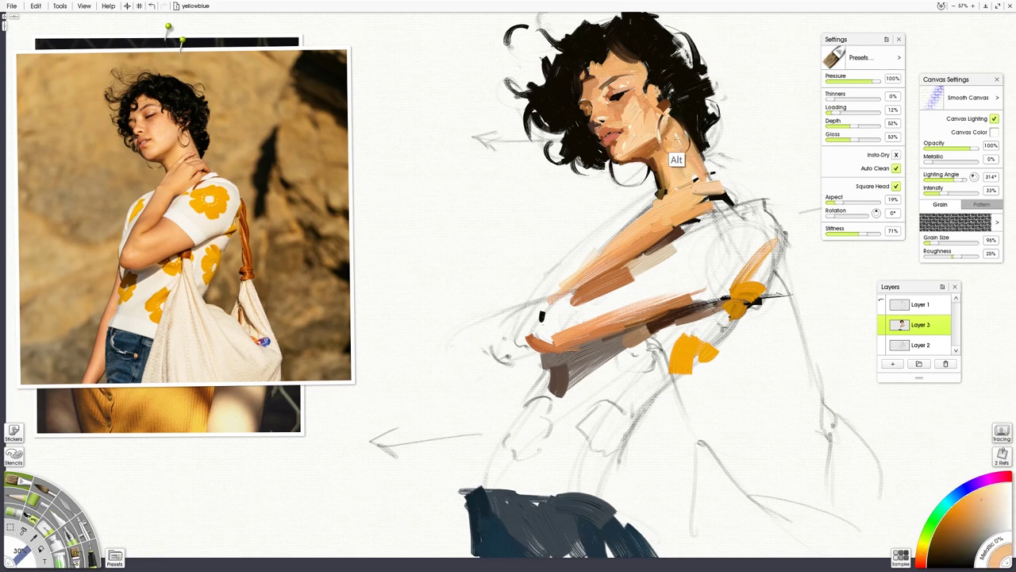
alt+click(678, 159)
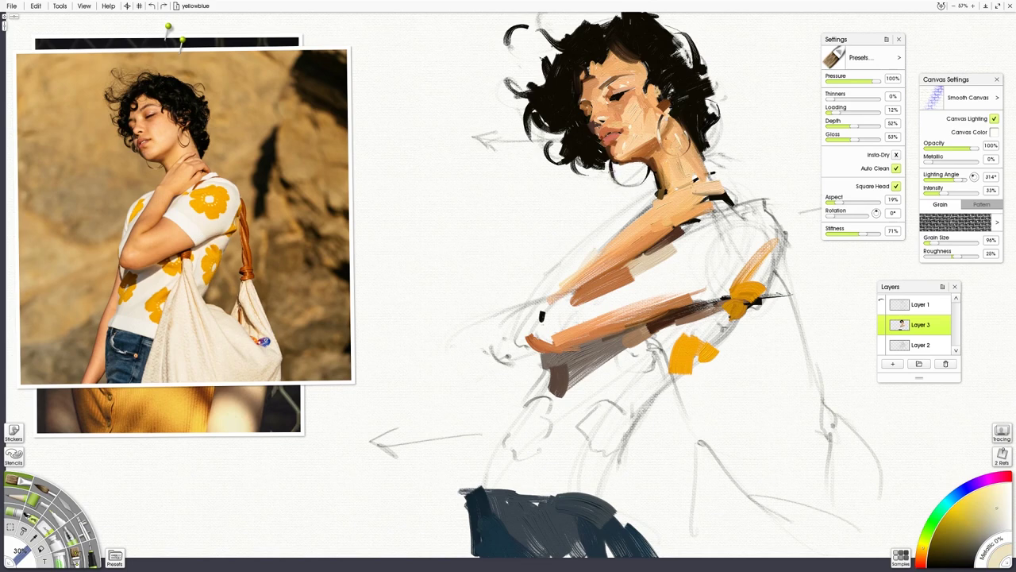
Step: Paint the fingers resting on the neck in reddish brown and light orange, sampling the reference hand and the painted skin
drag(617, 164, 612, 176)
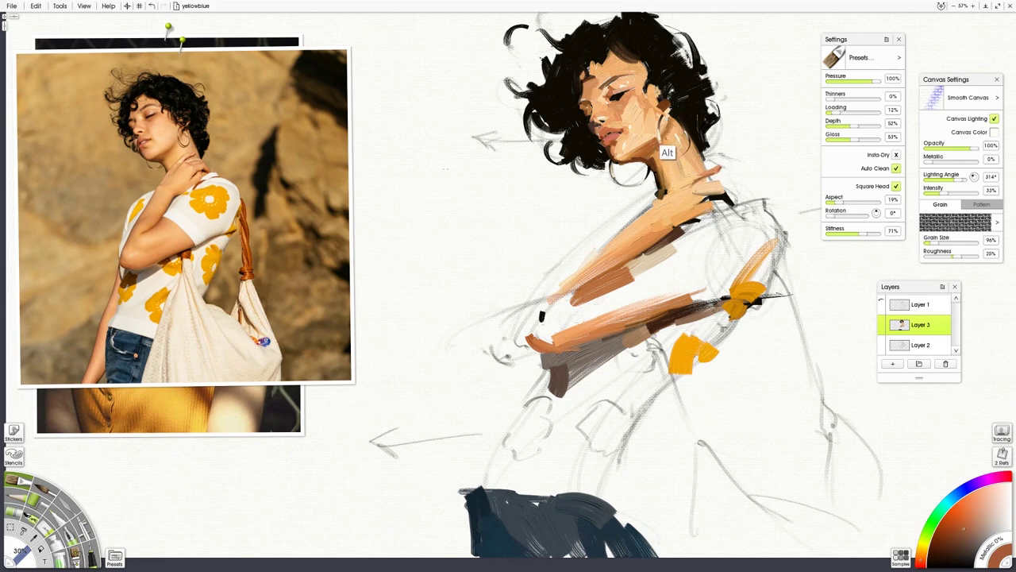
alt+click(651, 154)
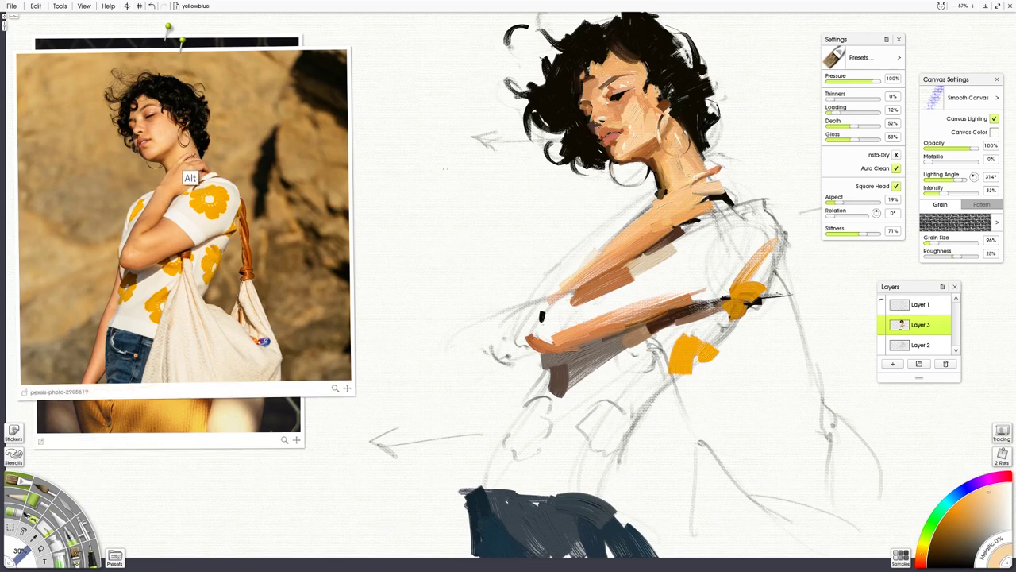
alt+click(190, 181)
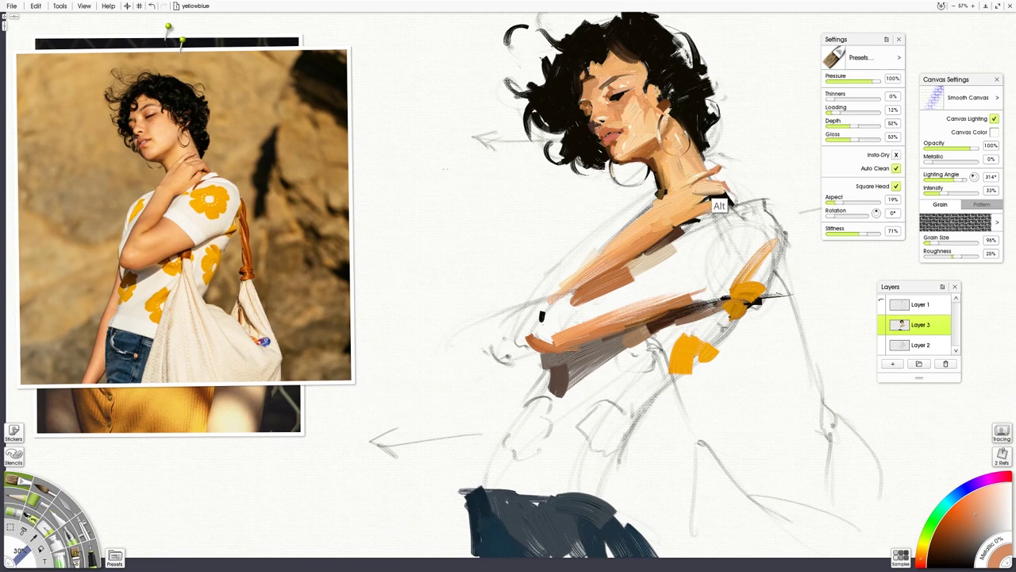
alt+click(706, 198)
alt+click(707, 195)
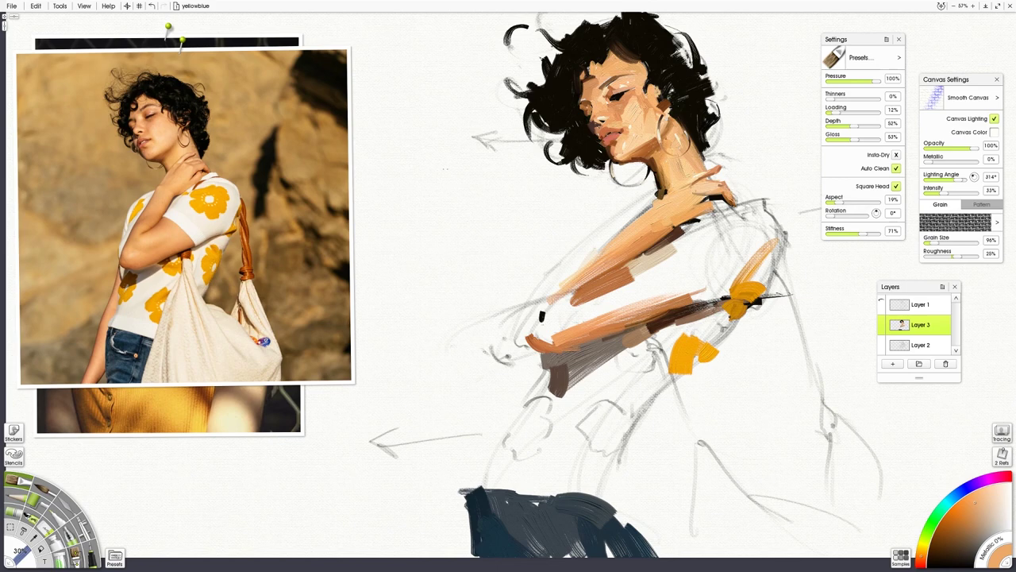
Step: Shade the lower fingers and the gaps between them with browns sampled from the reference hand
key(alt)
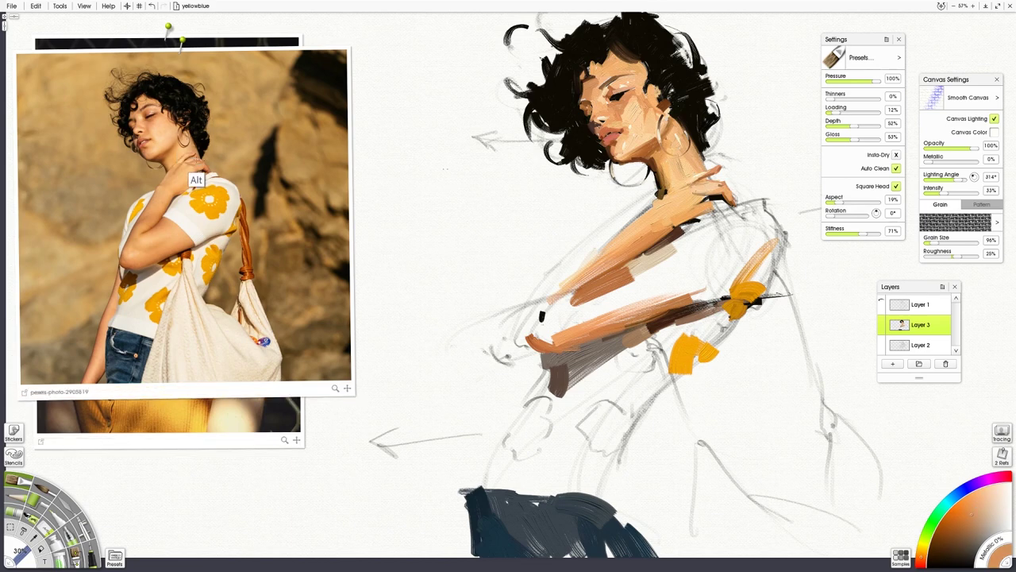
alt+click(196, 181)
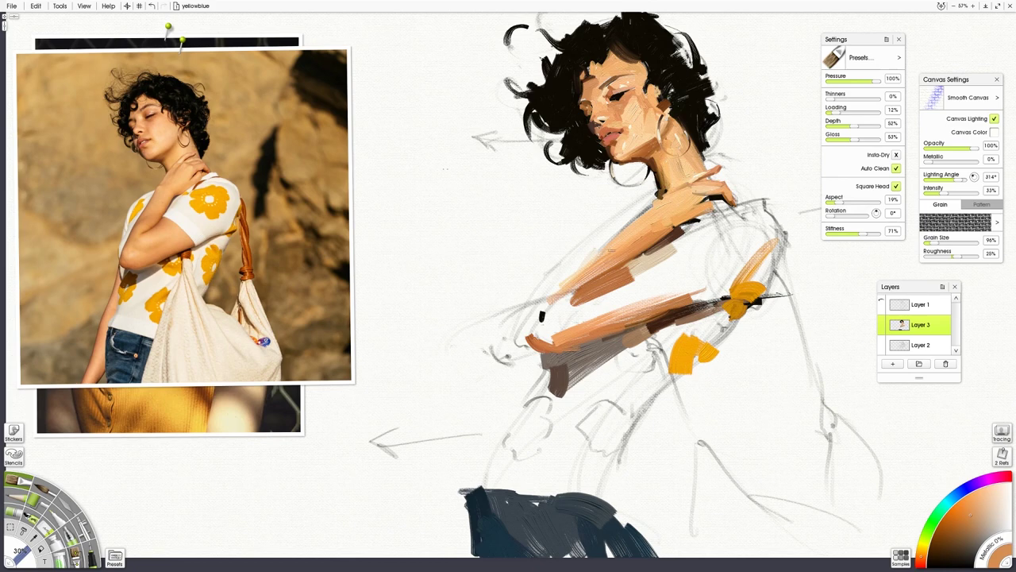
alt+click(195, 193)
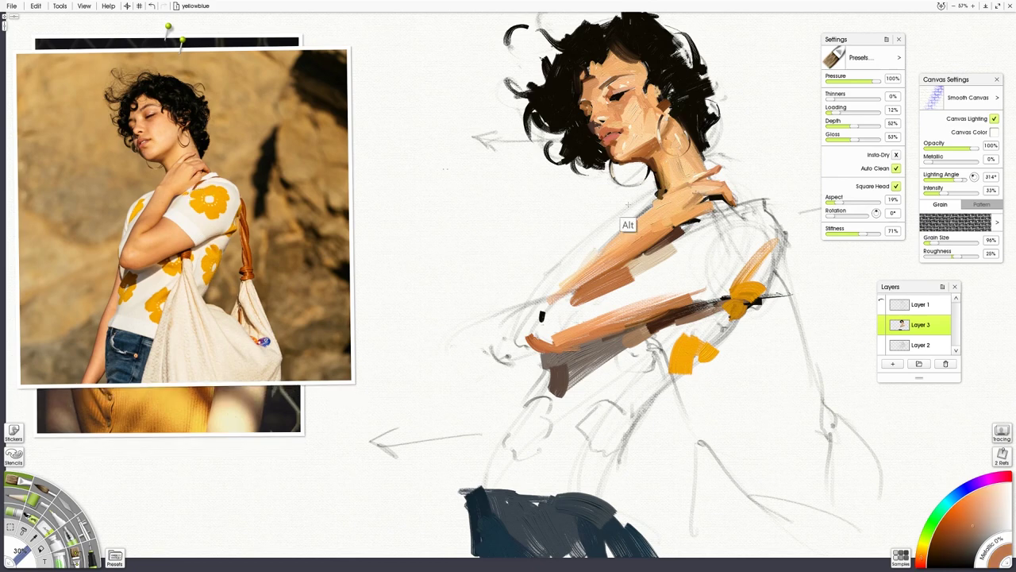
alt+click(202, 190)
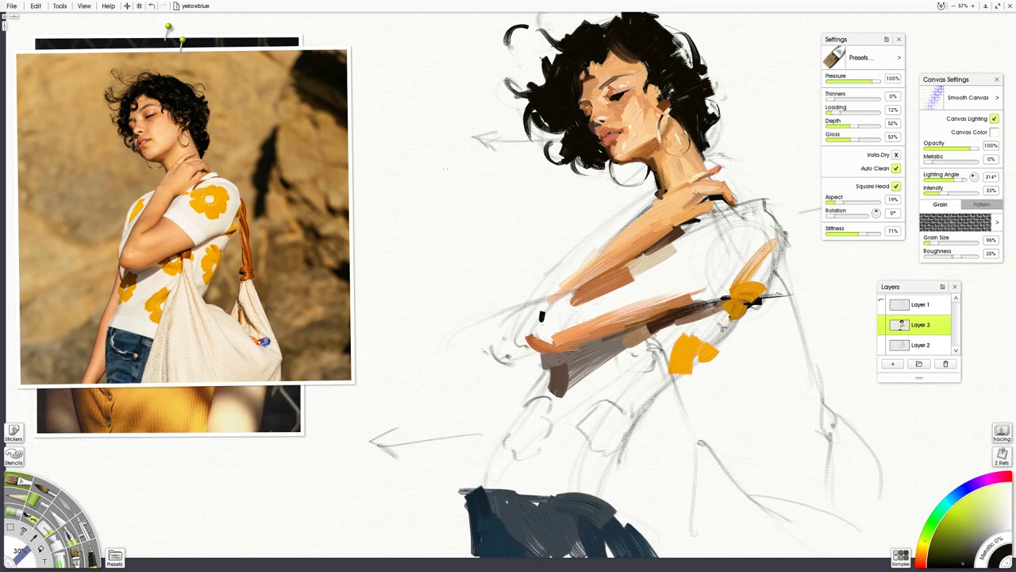
alt+click(660, 189)
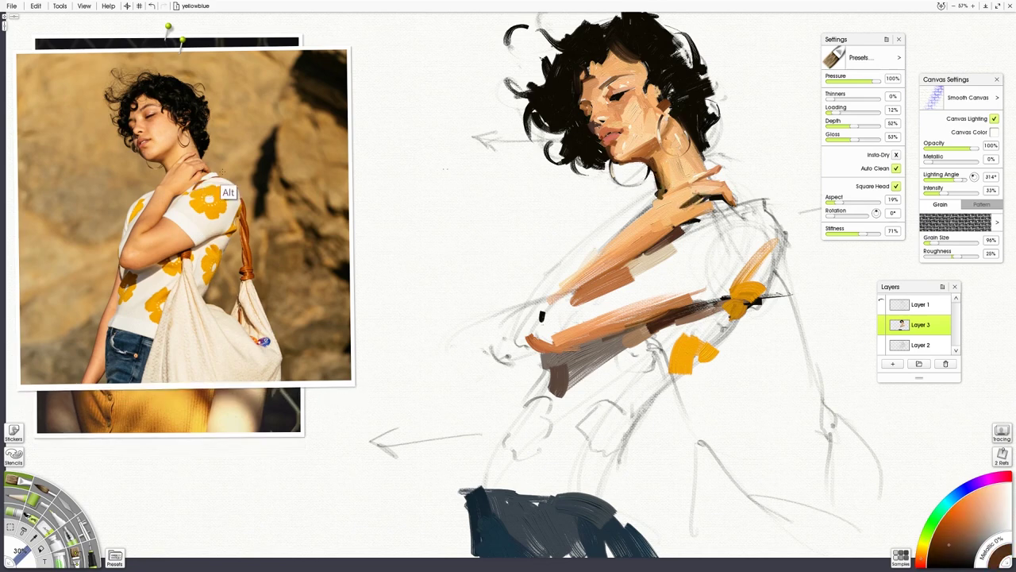
Step: Refine the knuckles and lower fingers with browns and light orange sampled from the reference hand and the painted hand
alt+click(197, 194)
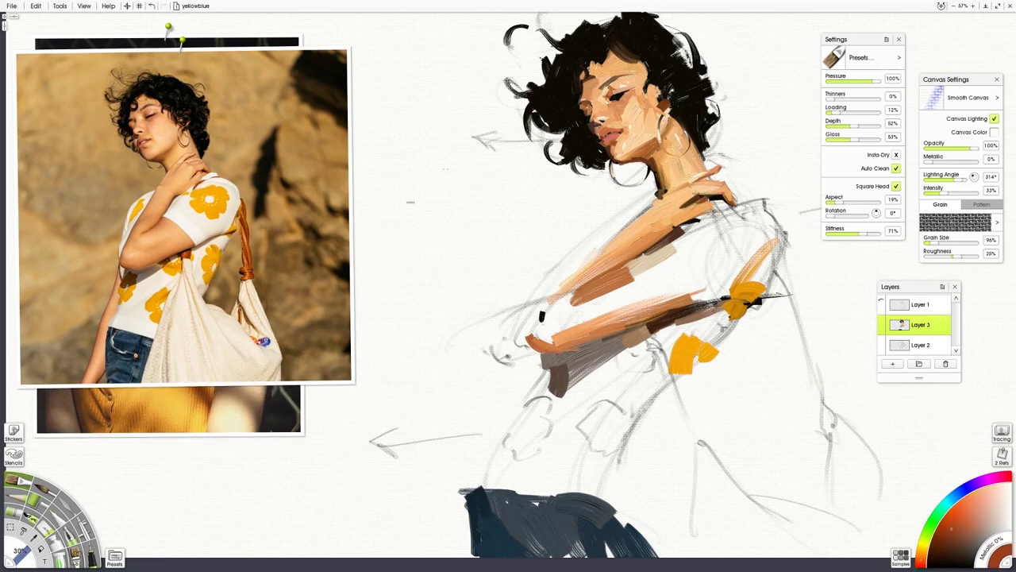
alt+click(197, 191)
alt+click(196, 193)
alt+click(671, 210)
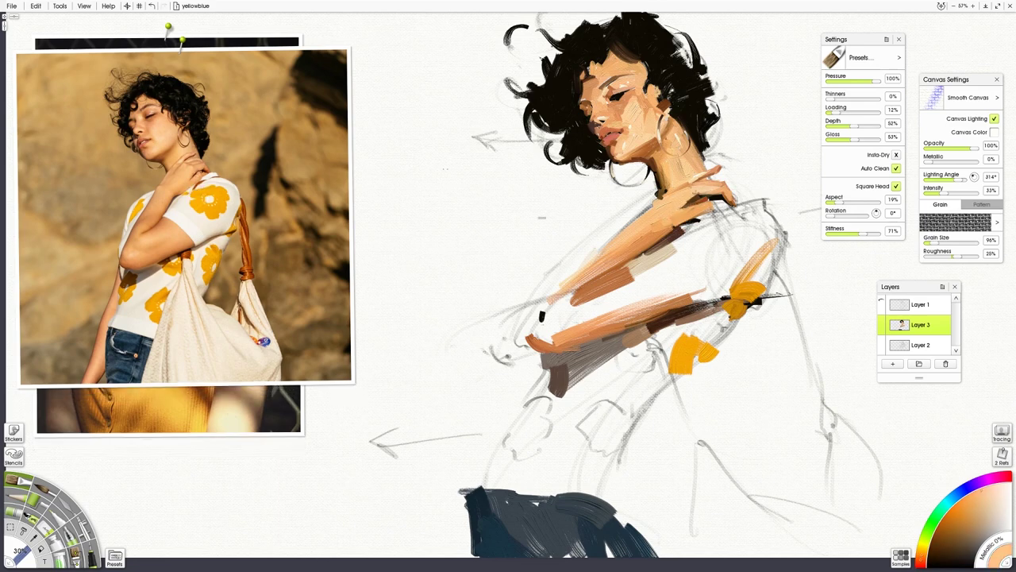
alt+click(194, 200)
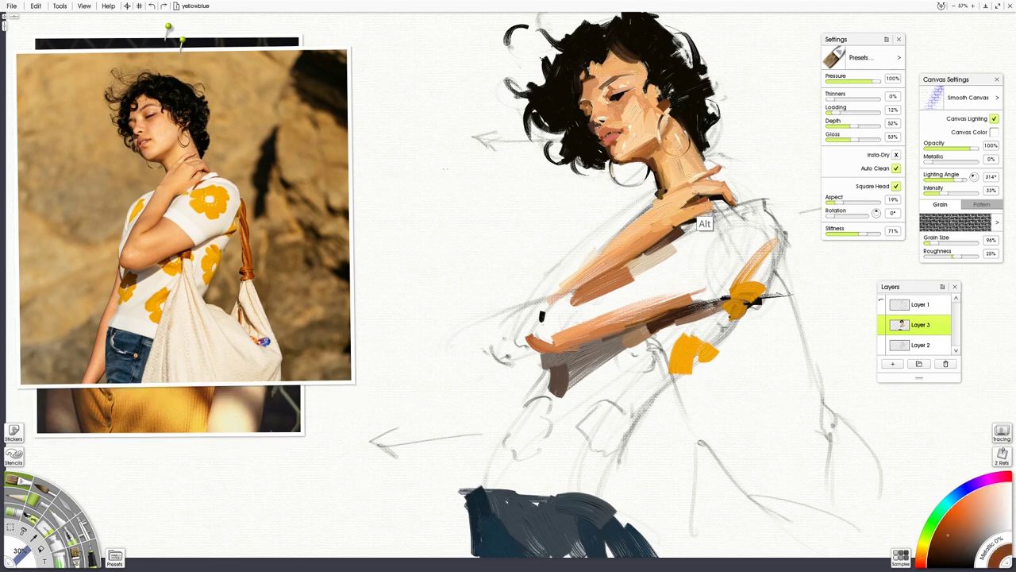
alt+click(696, 212)
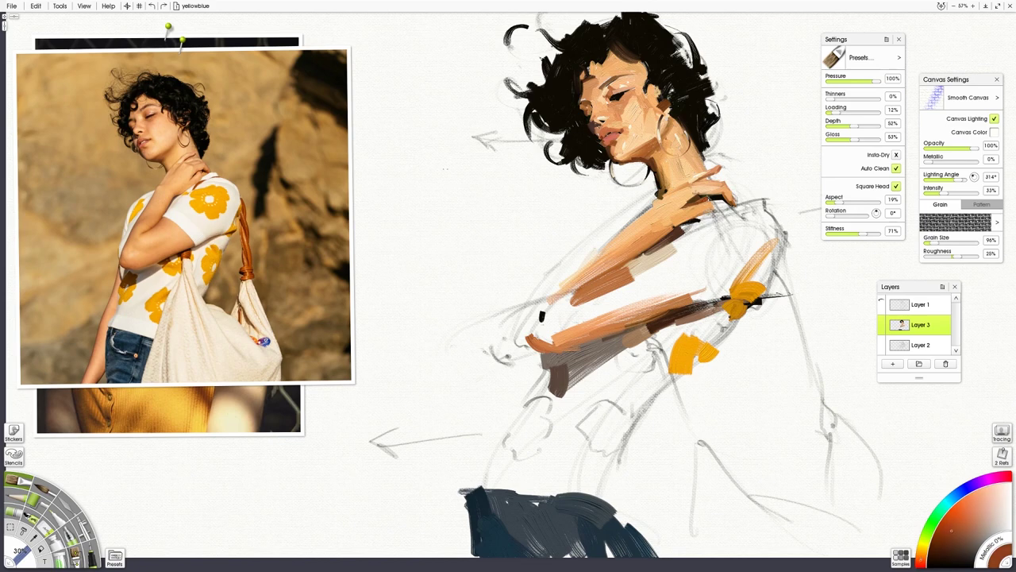
alt+click(707, 203)
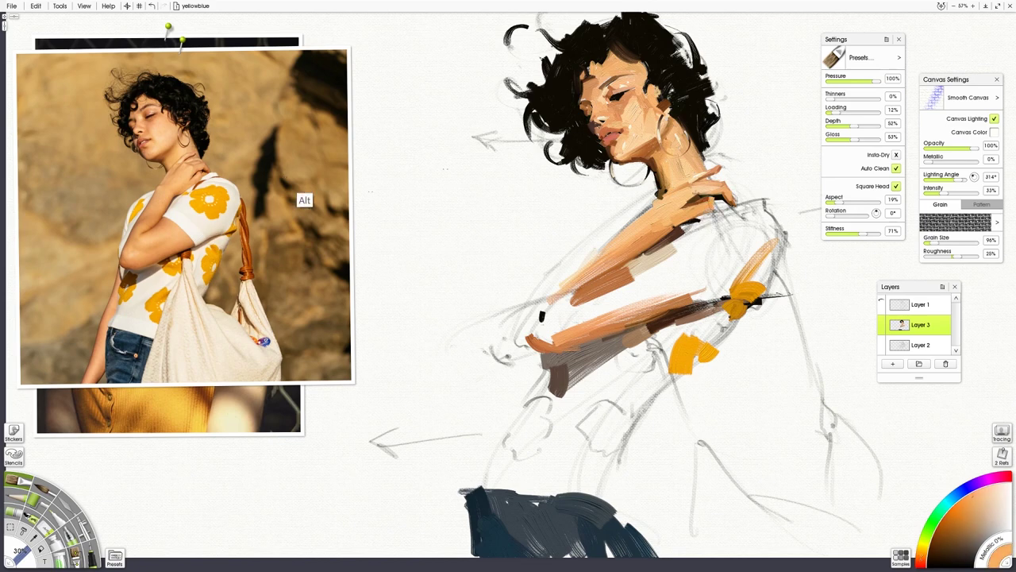
Step: Add pale highlights along the uppermost finger on the neck, sampling skin tones from the reference hand and the painting
alt+click(198, 195)
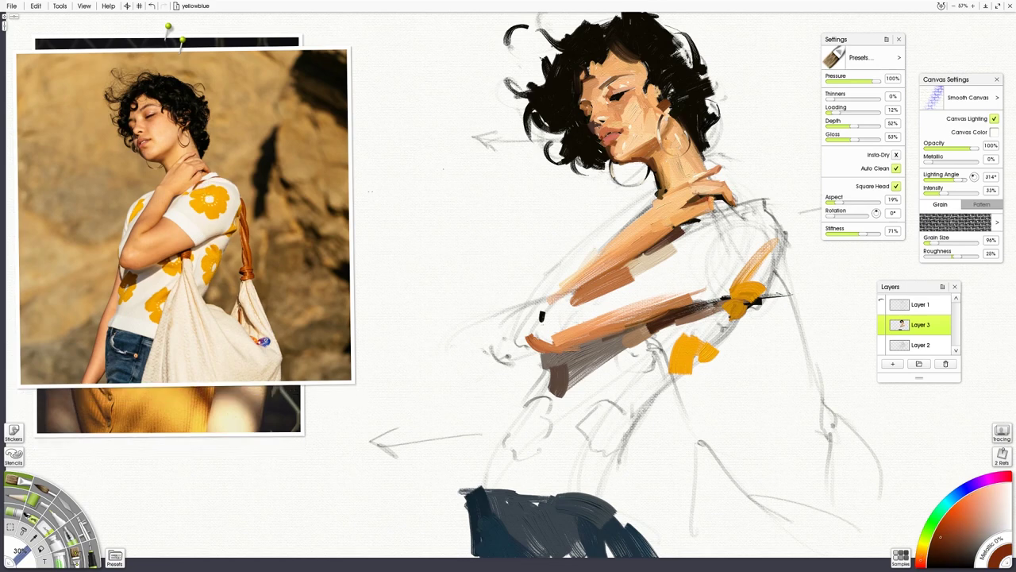
alt+click(196, 193)
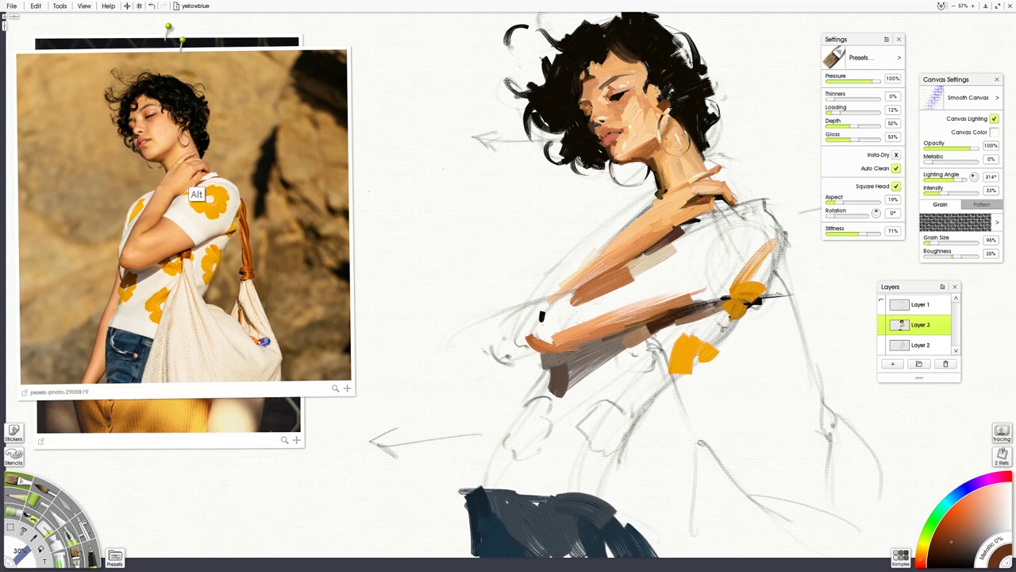
alt+click(189, 192)
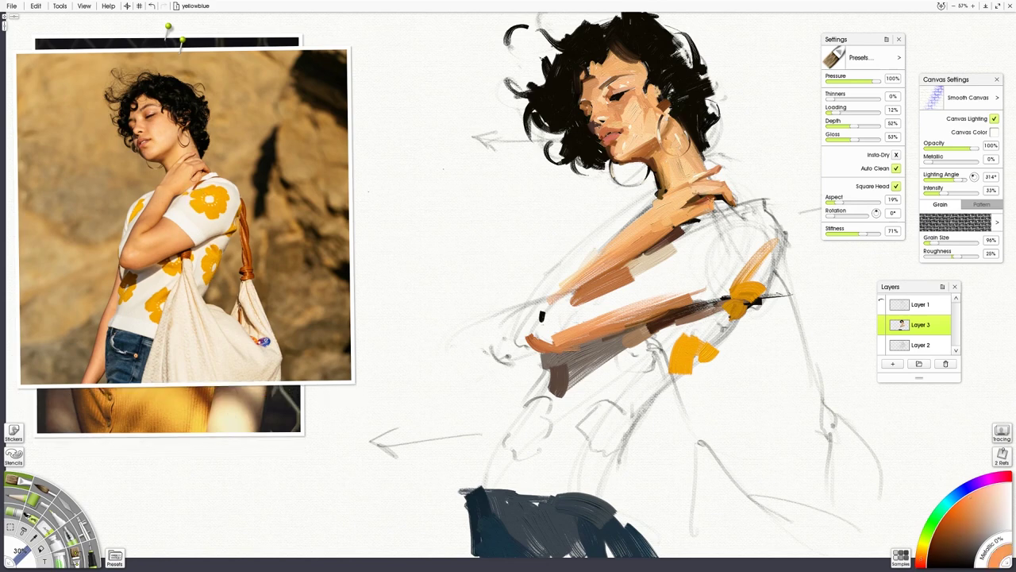
alt+click(191, 174)
alt+click(722, 174)
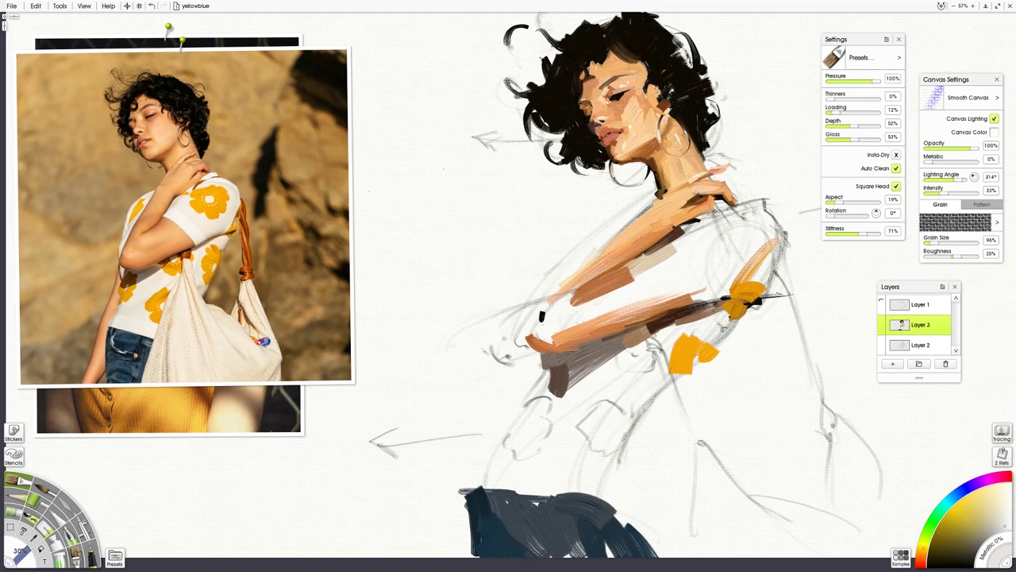
alt+click(719, 185)
alt+click(728, 174)
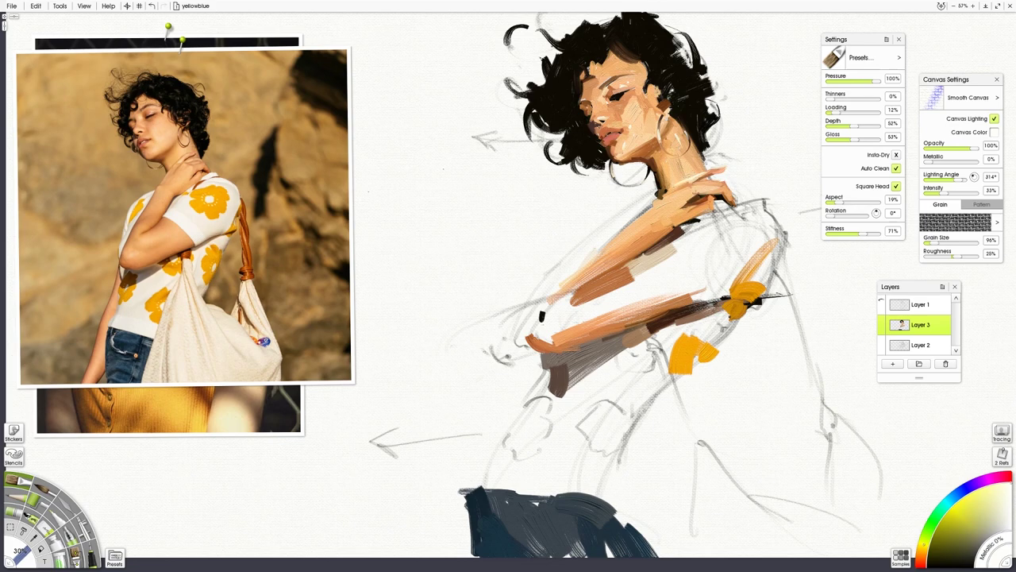
Step: Paint the back of the hand and wrist in light orange tones sampled from the reference arm, and enlarge the brush to 44%
alt+click(665, 212)
alt+click(662, 206)
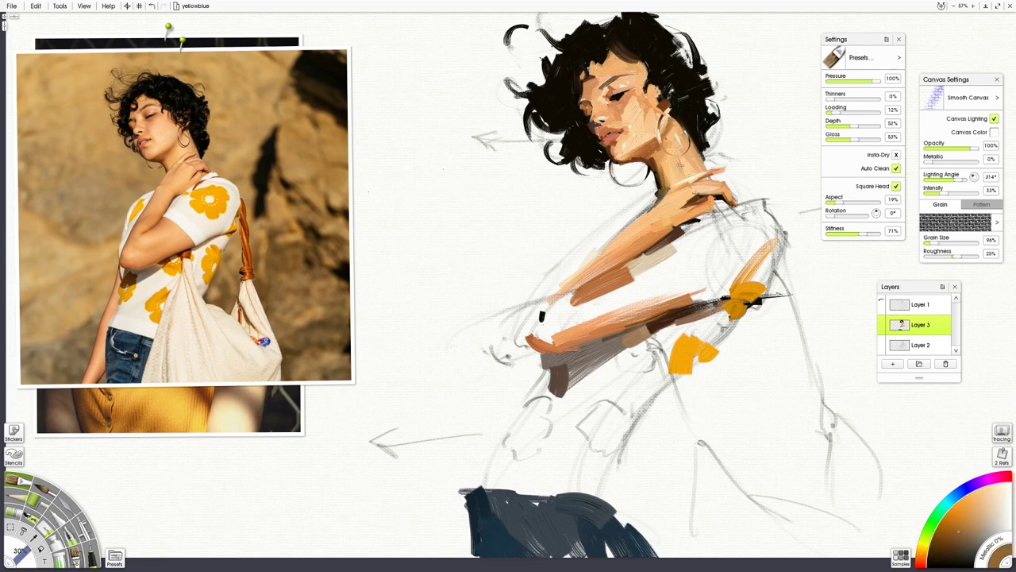
alt+click(168, 195)
drag(668, 192, 645, 212)
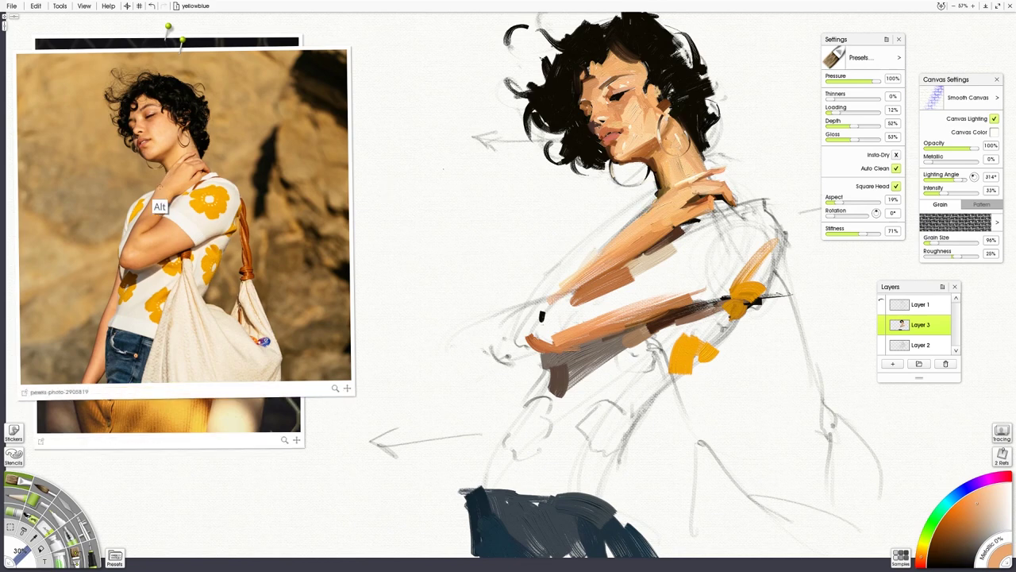
alt+click(159, 205)
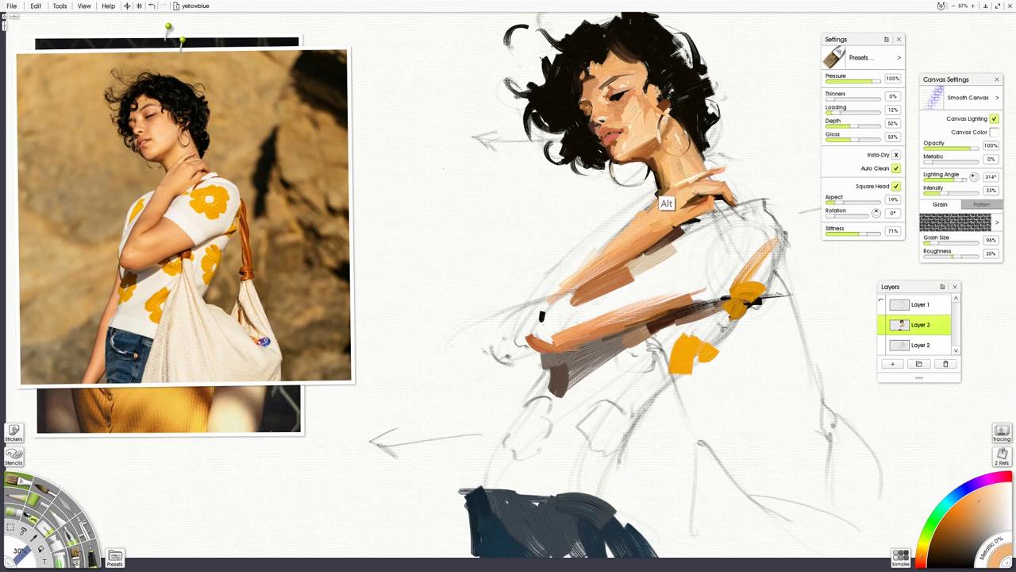
alt+click(177, 212)
drag(653, 237, 670, 236)
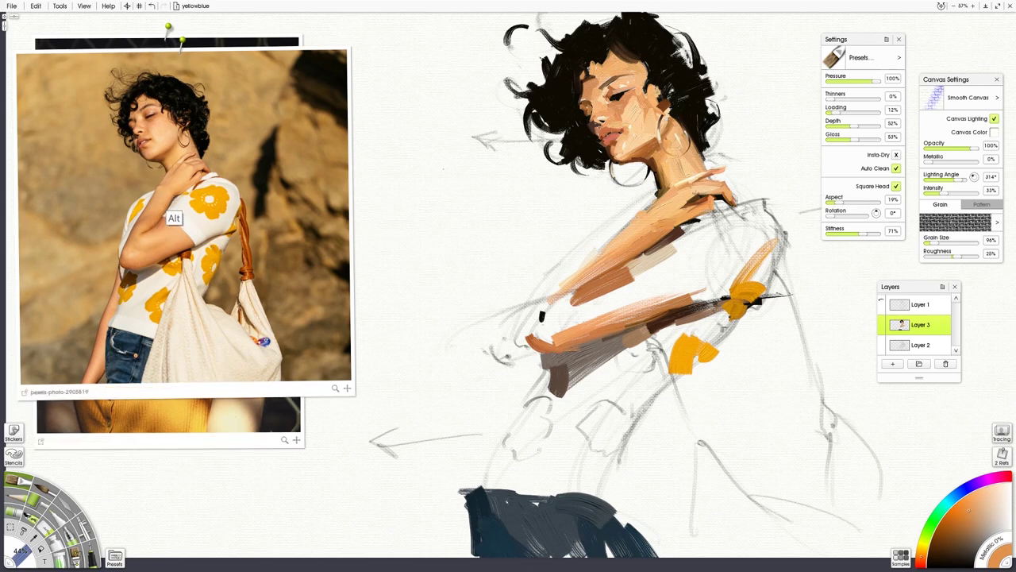
Step: Shade the underside of the forearm near the wrist with dark brown sampled from the reference arm
alt+click(173, 220)
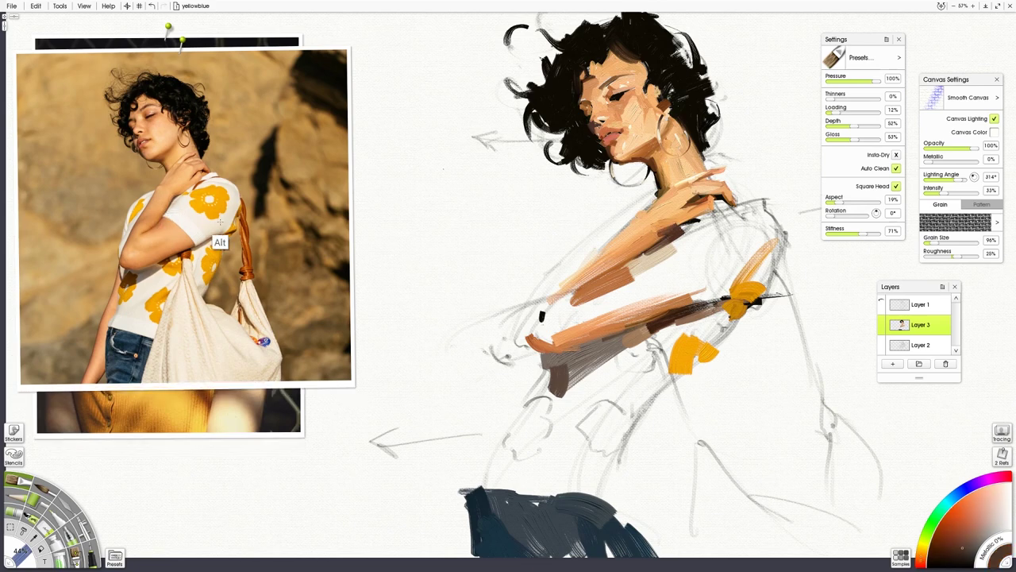
alt+click(171, 220)
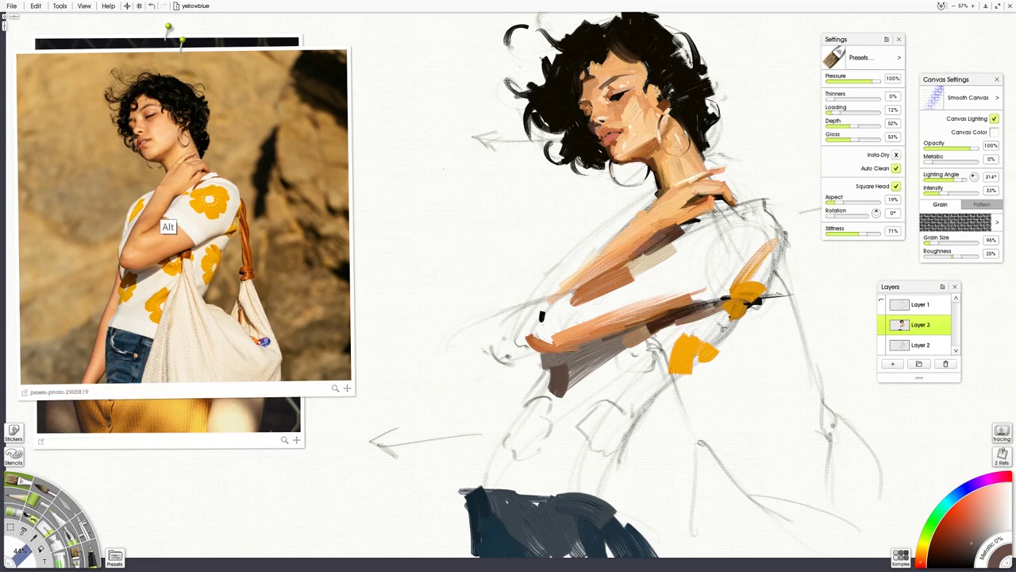
alt+click(164, 229)
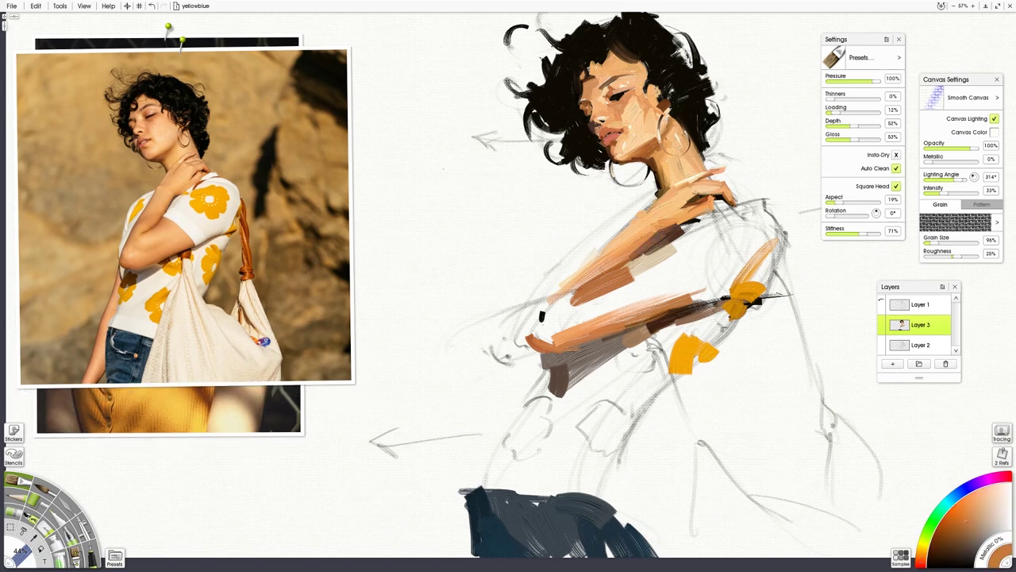
Step: Paint the upper forearm with light orange sampled from the reference hand and wrist, and reduce the brush size to 31%
alt+click(184, 181)
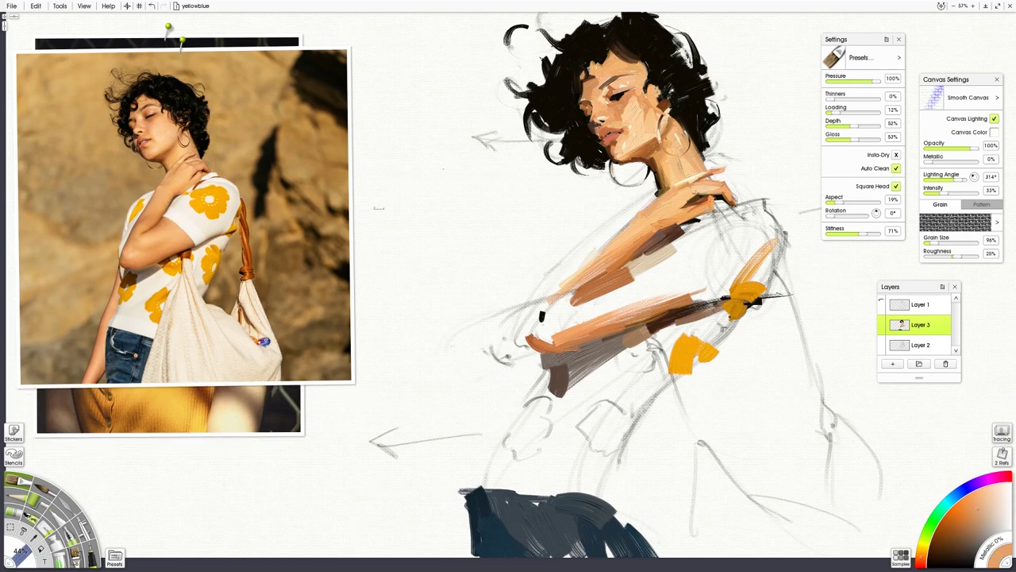
key(alt)
alt+click(167, 191)
alt+click(659, 214)
shift+drag(658, 214, 641, 226)
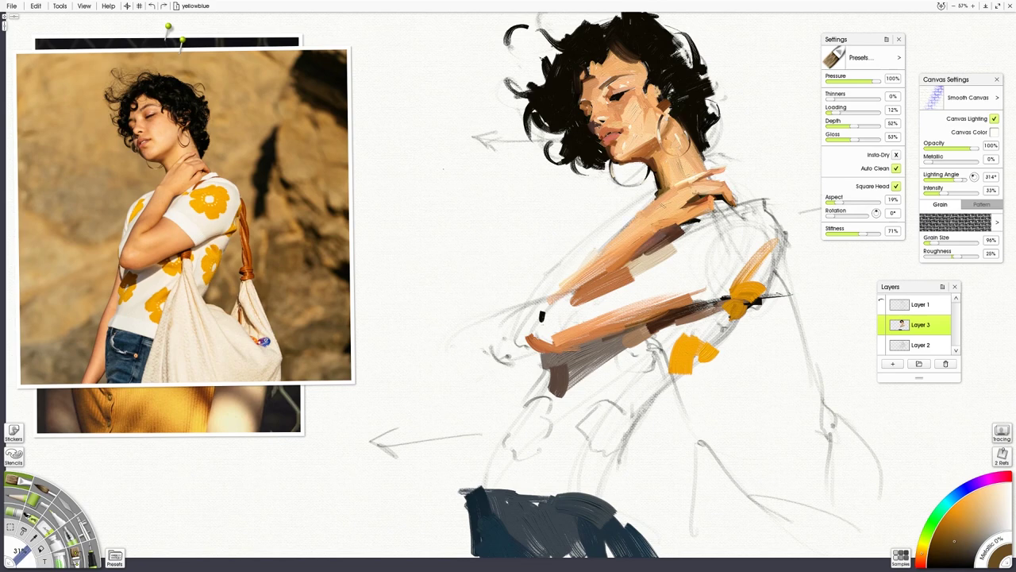
Step: Extend the shading along the forearm's lower edge with reddish browns sampled from the reference arm and the painted shadow
click(163, 7)
alt+click(142, 231)
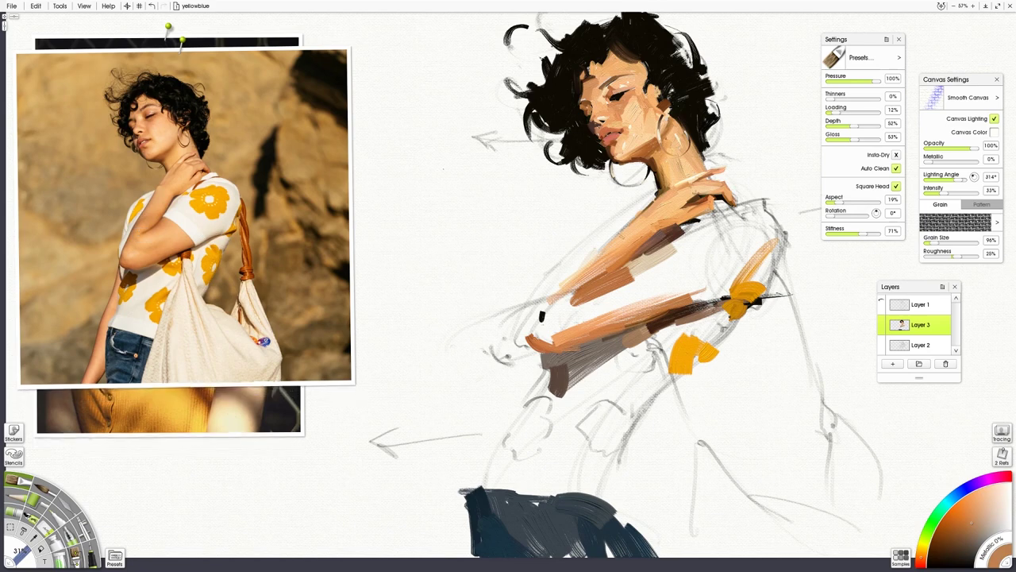
alt+click(159, 239)
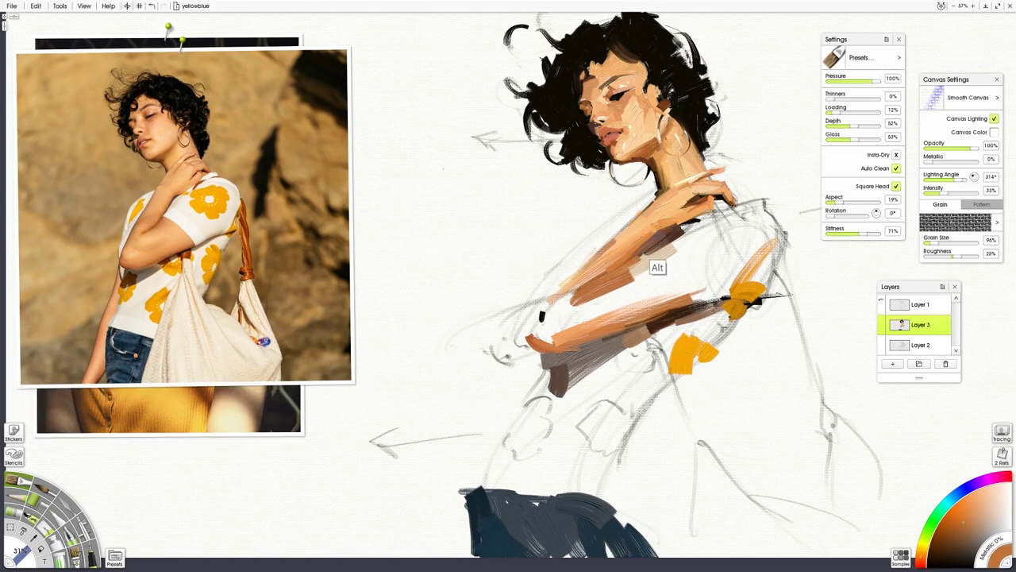
alt+click(658, 267)
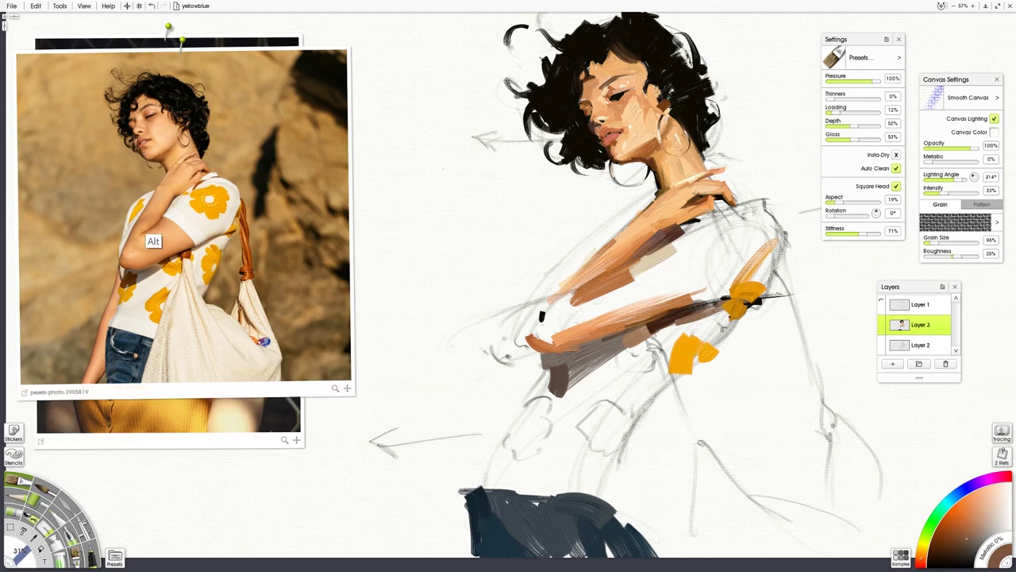
alt+click(155, 243)
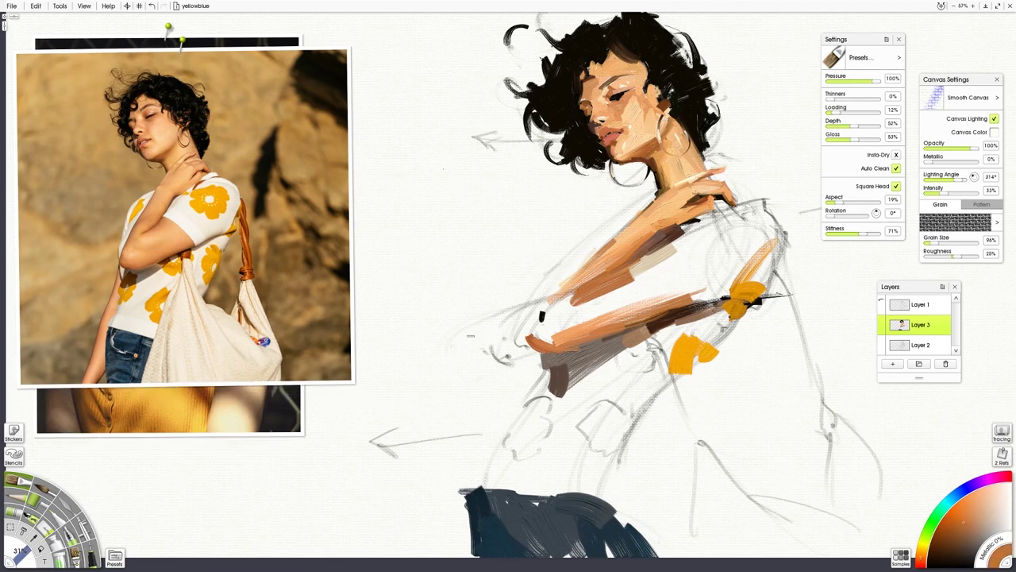
Step: Block in the upper arm with long light orange strokes sampled from the reference, enlarging the brush to 96%
alt+click(170, 231)
shift+drag(620, 308, 644, 308)
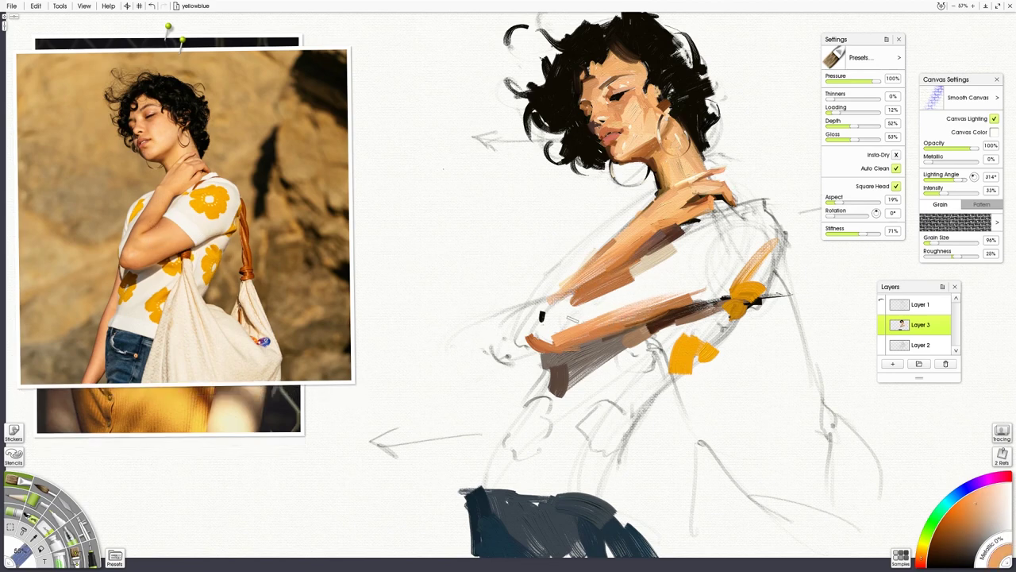
drag(574, 318, 669, 269)
alt+click(170, 257)
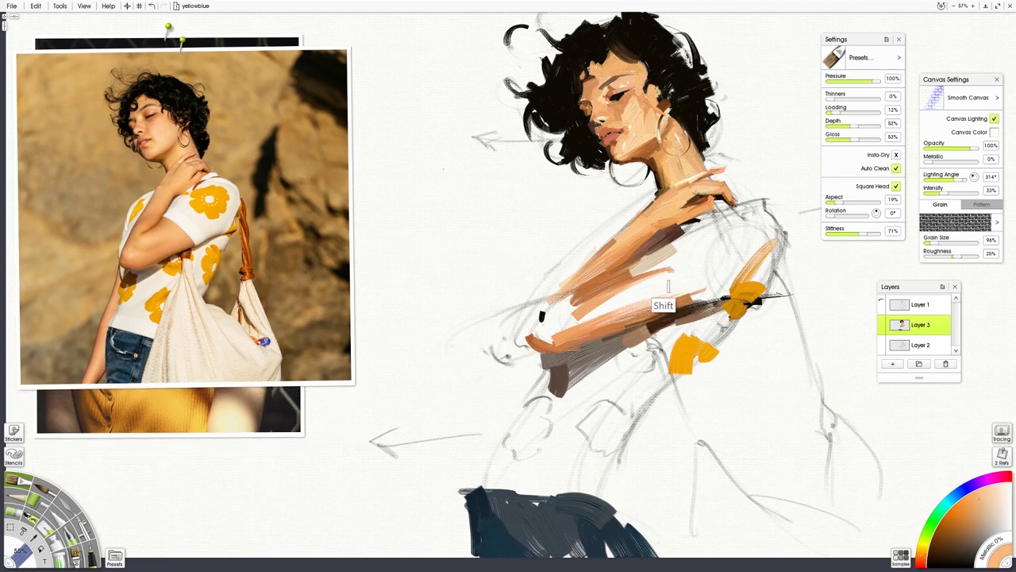
drag(690, 276, 530, 346)
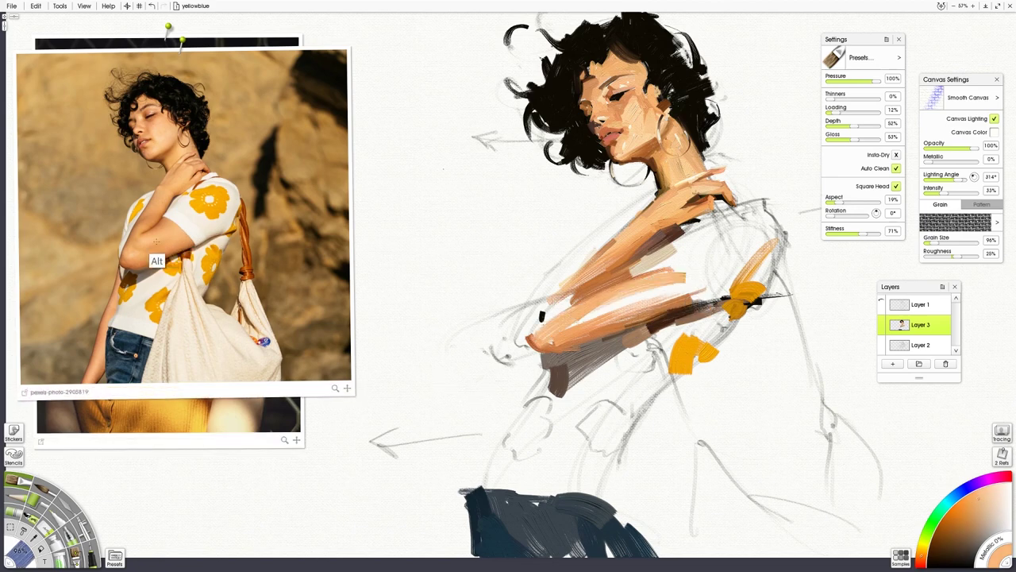
Step: Fill the gaps in the upper arm and round off the elbow with orange and brown tones sampled from the reference elbow
alt+click(153, 262)
drag(549, 340, 616, 306)
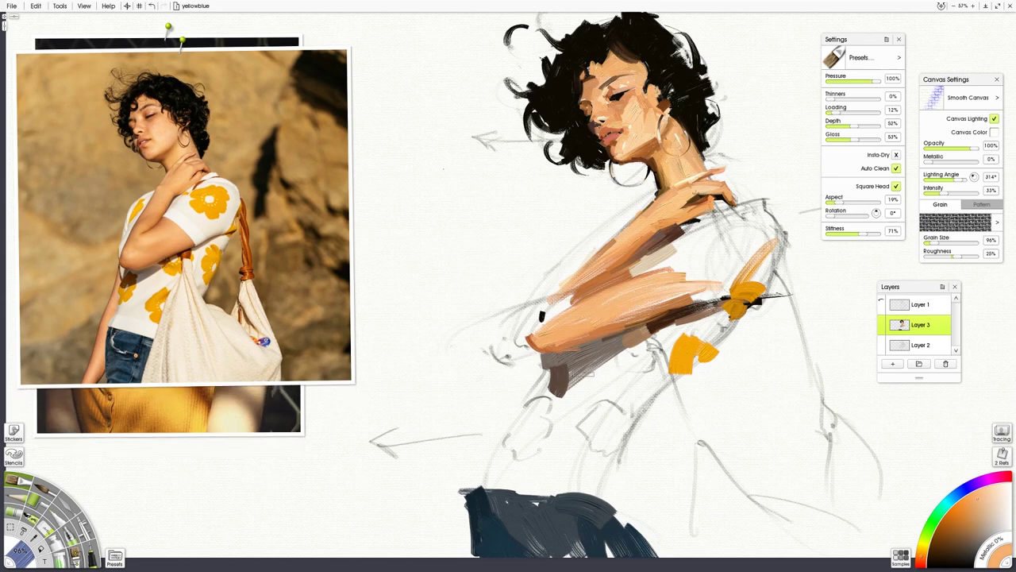
alt+click(131, 263)
drag(541, 316, 527, 343)
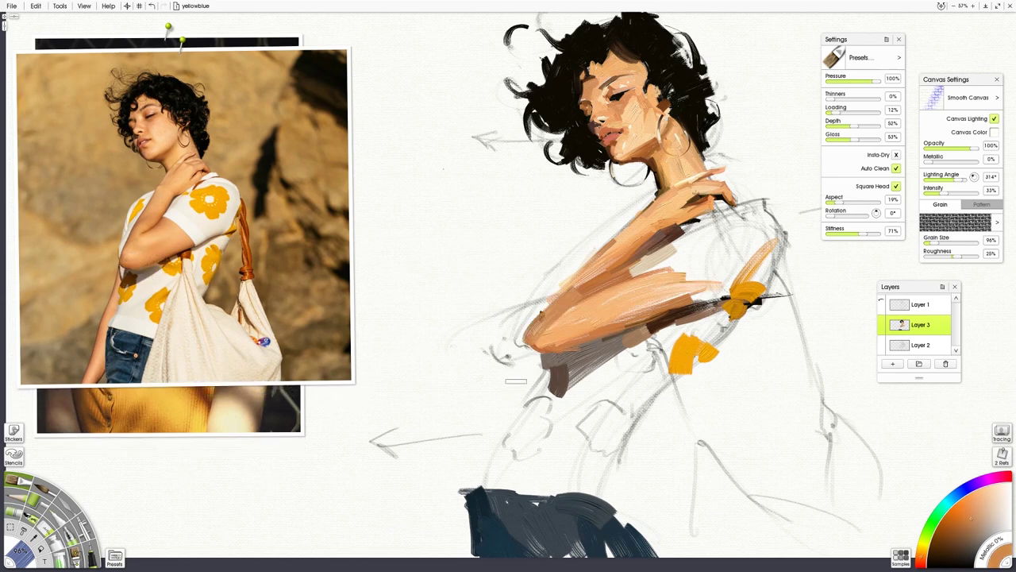
alt+click(172, 239)
mouse_move(637, 277)
mouse_down()
mouse_move(666, 265)
mouse_move(653, 277)
mouse_up()
key(ctrl+z)
drag(650, 270, 570, 312)
key(ctrl+z)
key(ctrl+z)
key(ctrl+z)
key(ctrl+z)
key(ctrl+z)
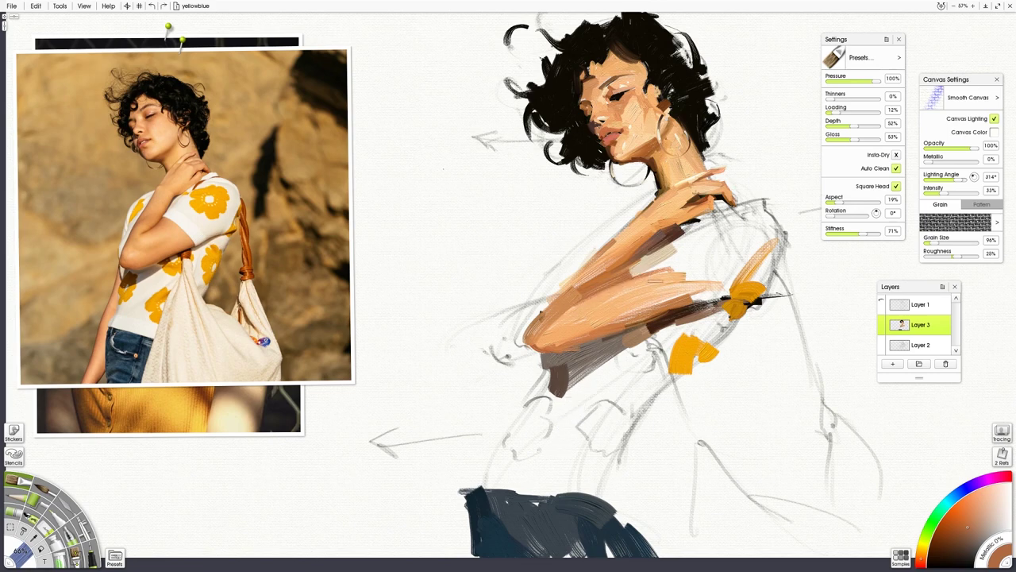
Step: Paint reddish-brown streaks along the upper edge of the upper arm, below the forearm's shadow
mouse_move(593, 293)
mouse_down()
mouse_move(689, 259)
mouse_move(664, 257)
mouse_up()
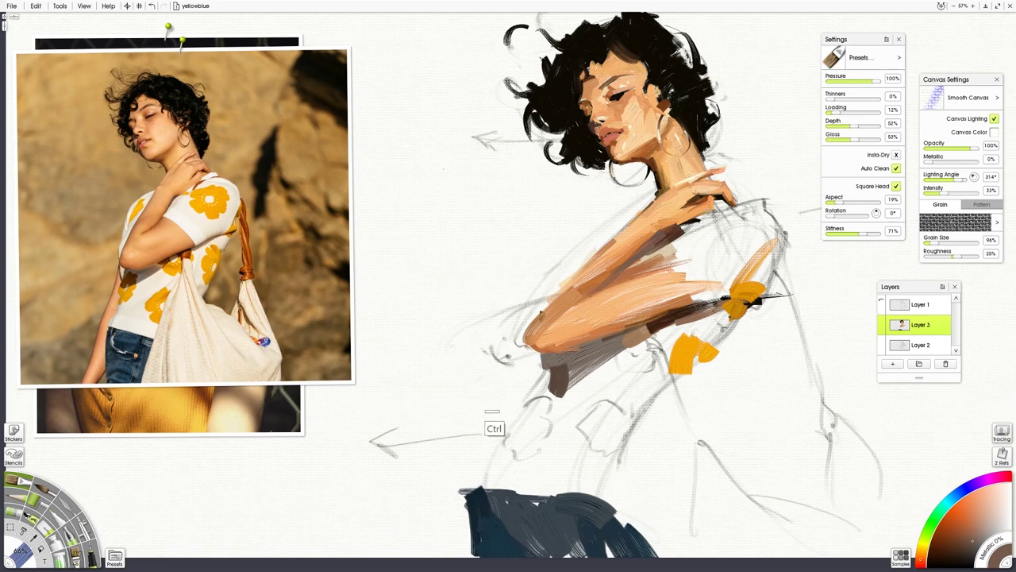
mouse_move(265, 318)
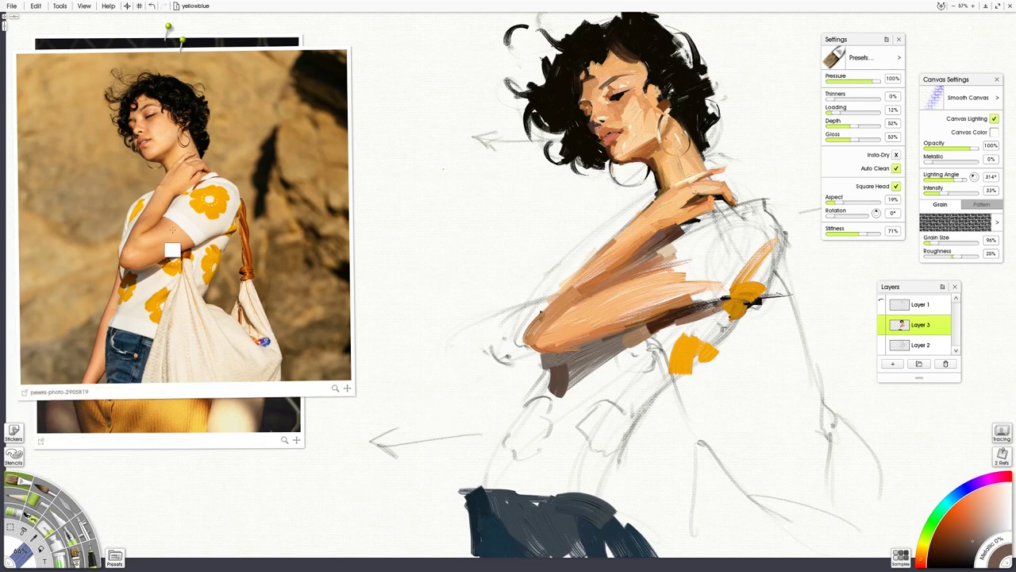
mouse_move(682, 250)
mouse_down()
mouse_move(652, 263)
mouse_move(667, 266)
mouse_move(684, 293)
mouse_move(692, 244)
mouse_move(670, 275)
mouse_move(699, 270)
mouse_move(697, 295)
mouse_up()
key(ctrl+z)
key(ctrl+z)
key(ctrl+z)
key(ctrl+z)
key(ctrl+z)
key(ctrl+z)
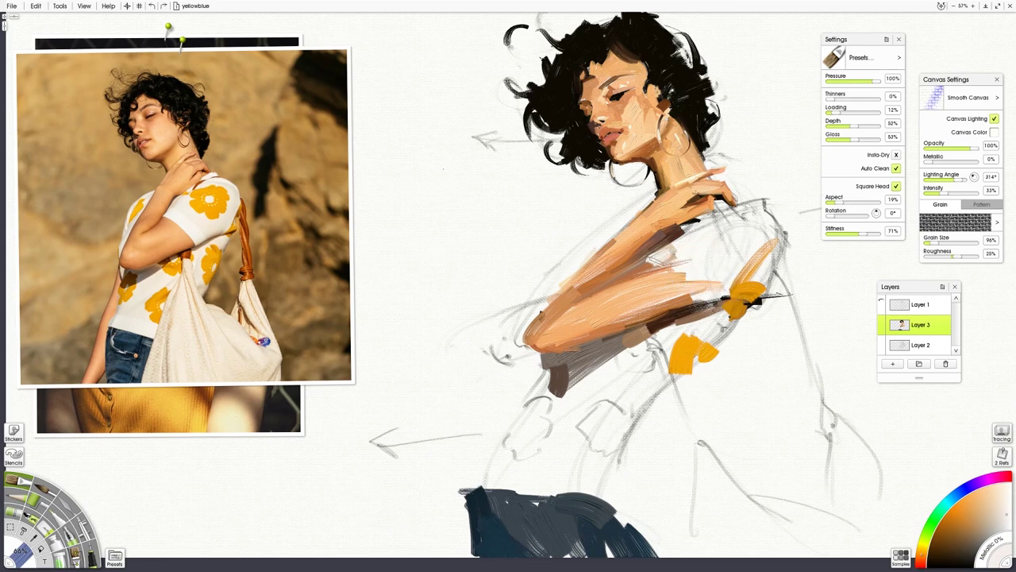
Step: Paint the sleeve's hem across the upper arm in off-white, undoing the extra stroke beside it
drag(656, 262, 689, 310)
drag(688, 310, 718, 302)
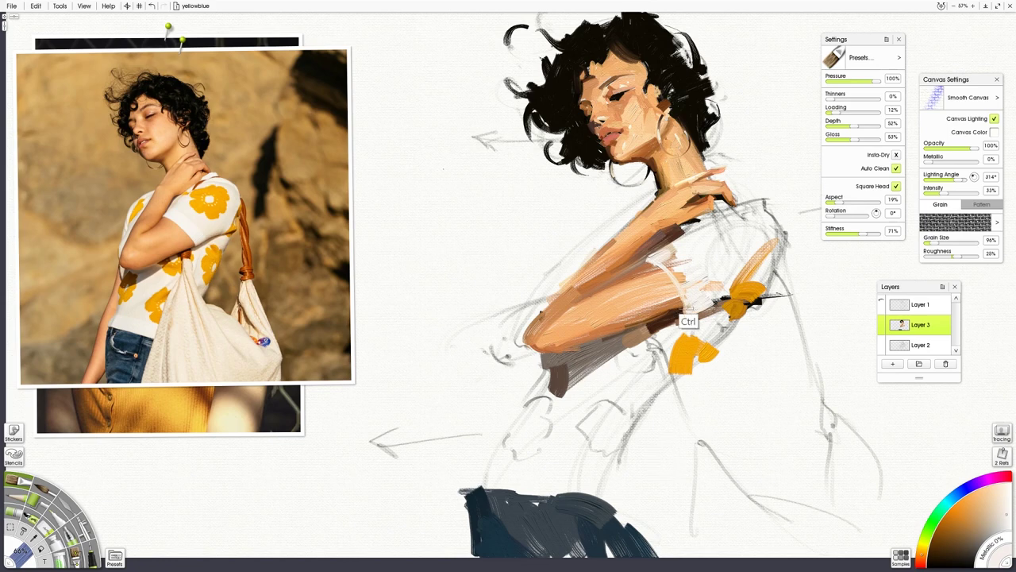
key(ctrl+z)
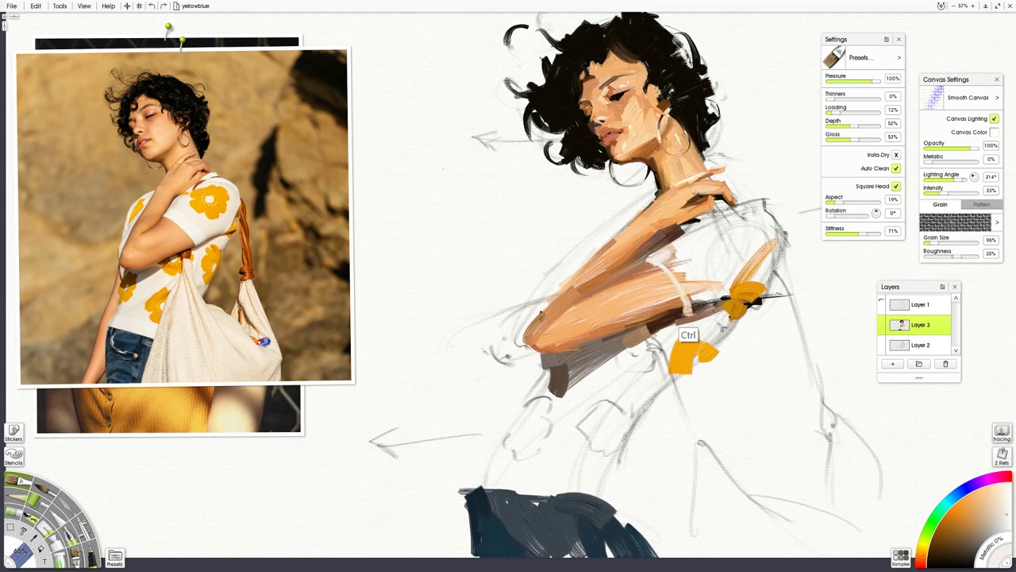
Step: Paint the shirt sleeve off-white, with a large yellow-orange flower below the shoulder and beige shading along the back edge
mouse_move(680, 253)
mouse_down()
mouse_move(659, 266)
mouse_move(682, 287)
mouse_move(689, 275)
mouse_up()
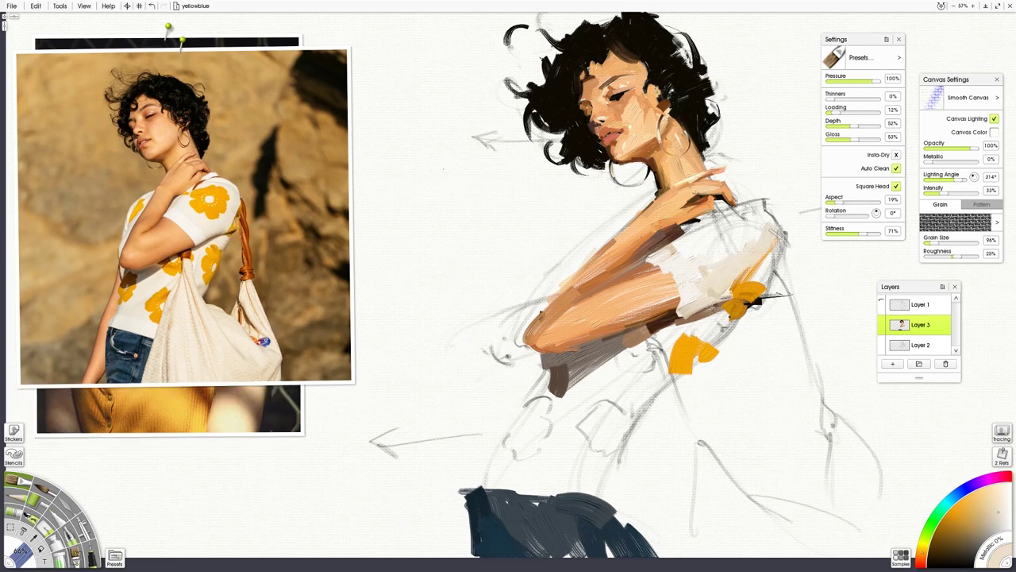
drag(775, 236, 732, 278)
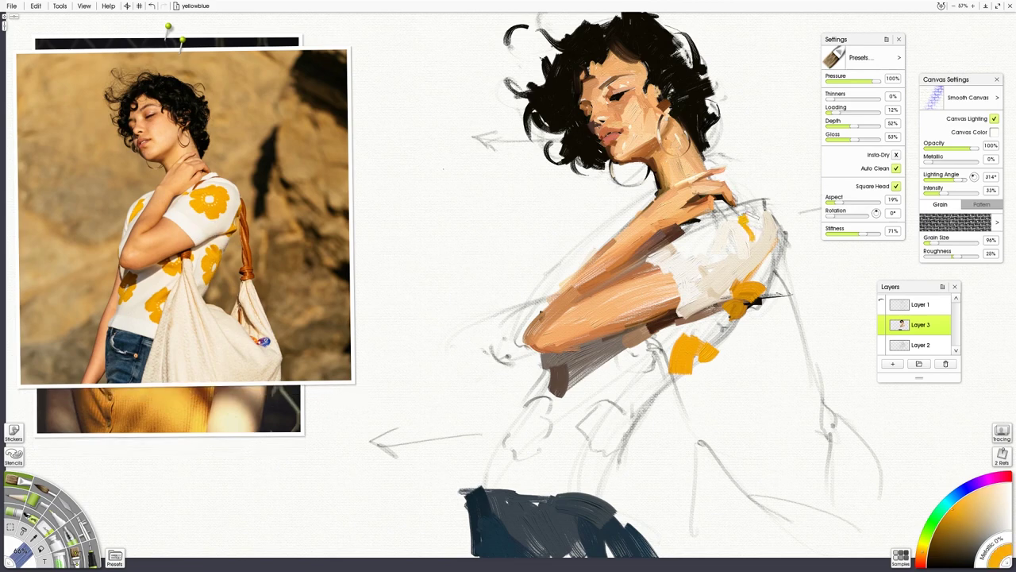
drag(751, 211, 753, 246)
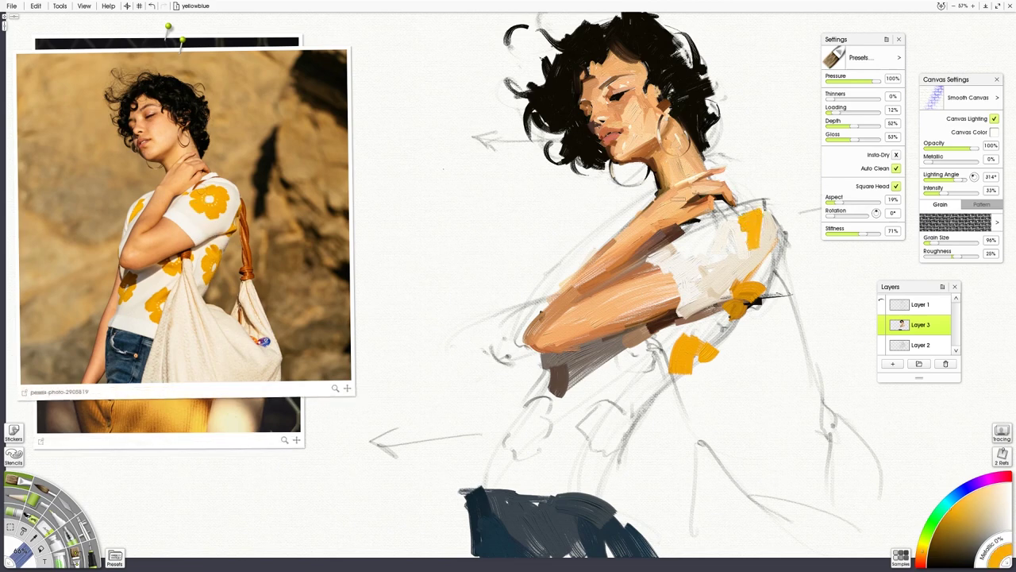
drag(735, 213, 689, 224)
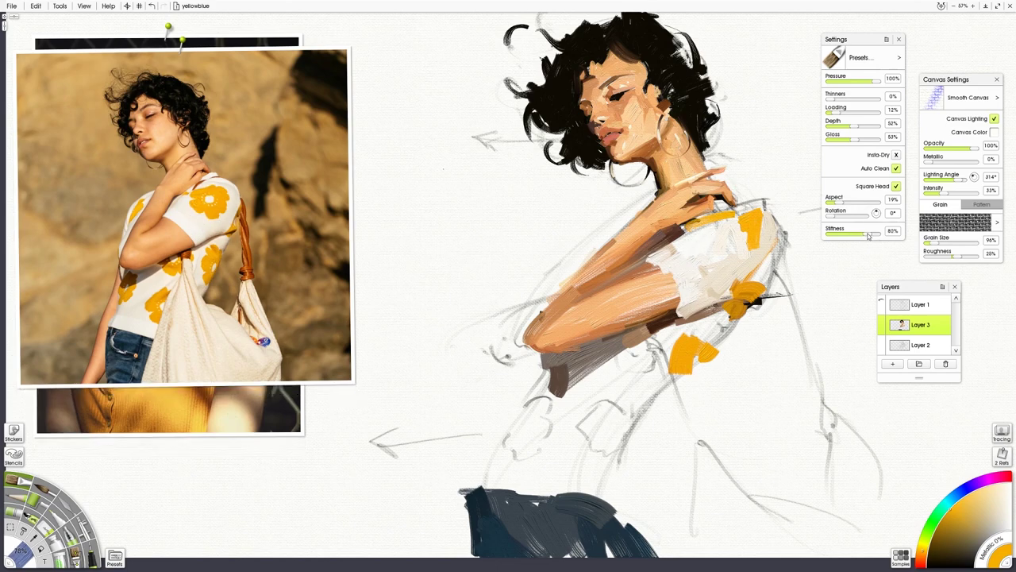
drag(732, 227, 708, 243)
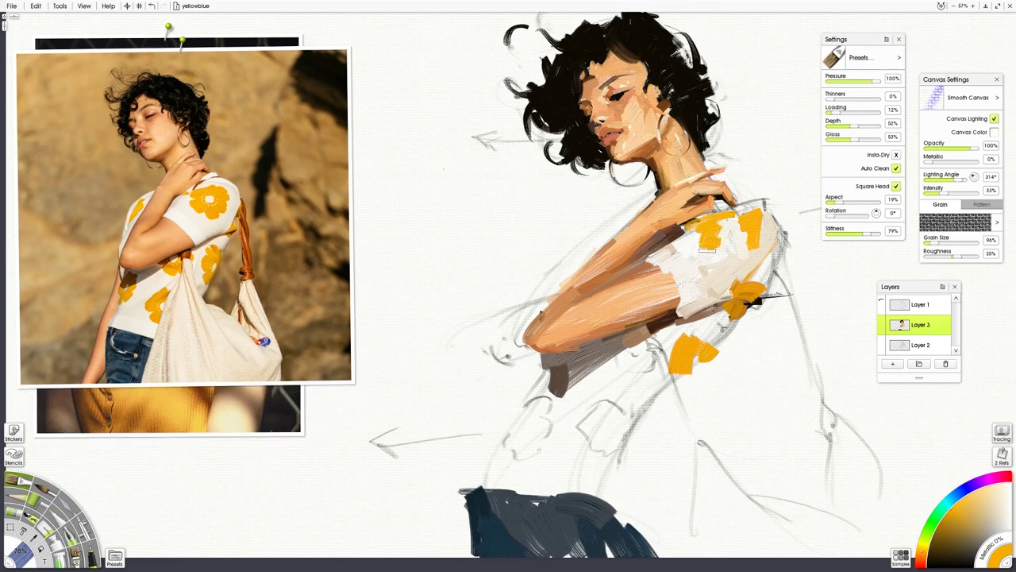
drag(706, 249, 720, 262)
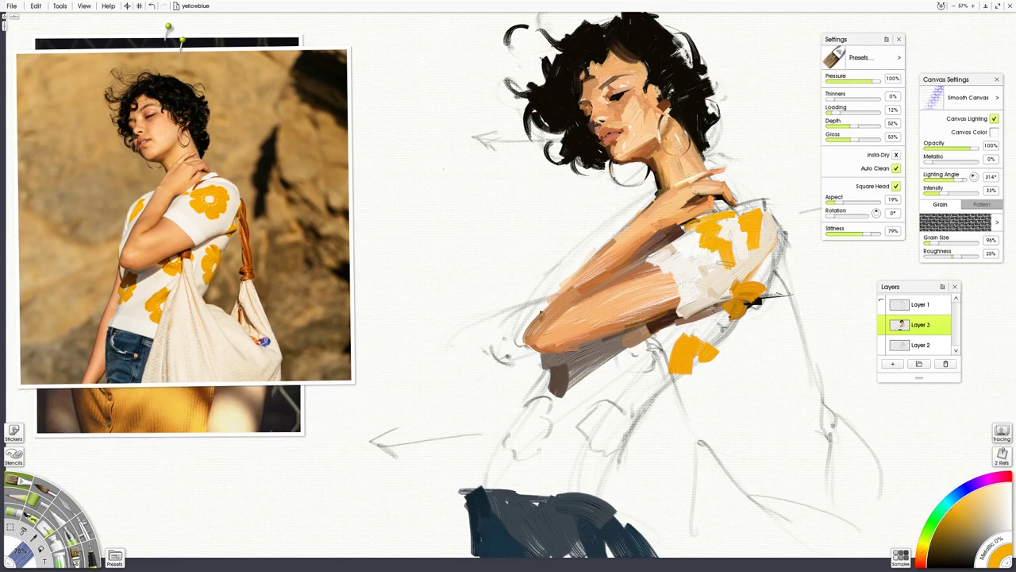
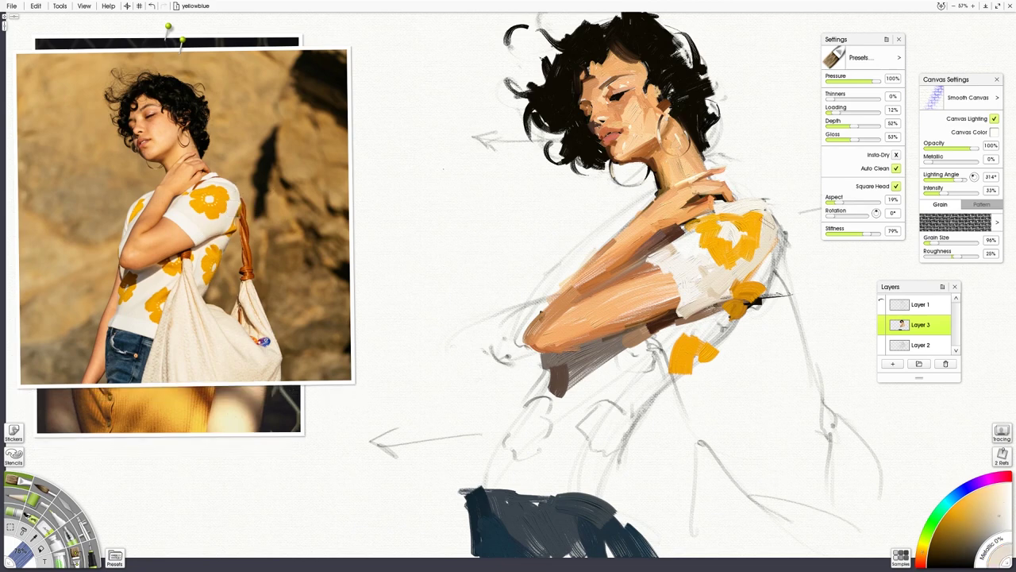
drag(760, 208, 774, 243)
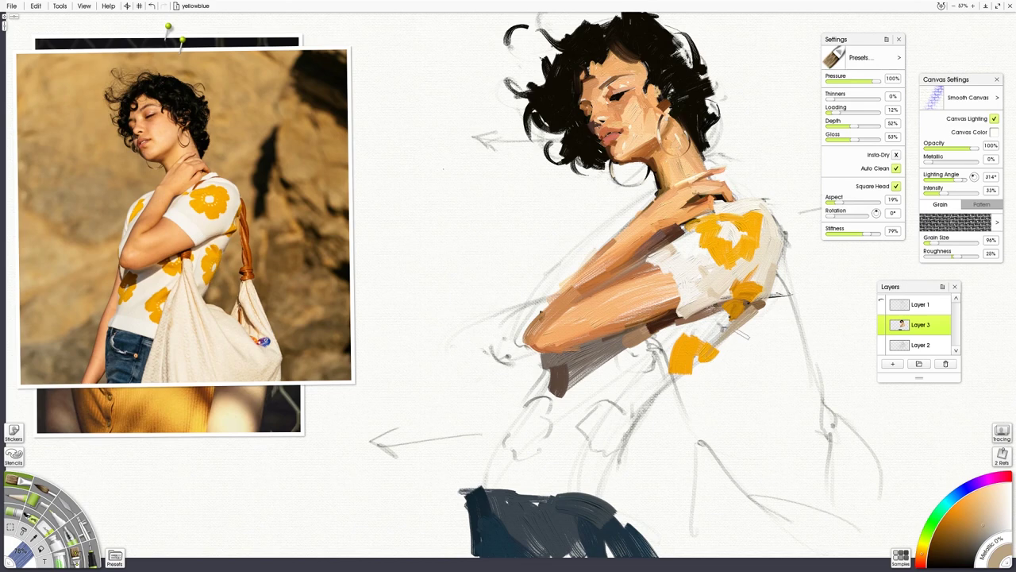
Step: Paint the bag strap's end under the upper arm in dark brown, rust and pale cream, using colors sampled from the reference photo
key(alt)
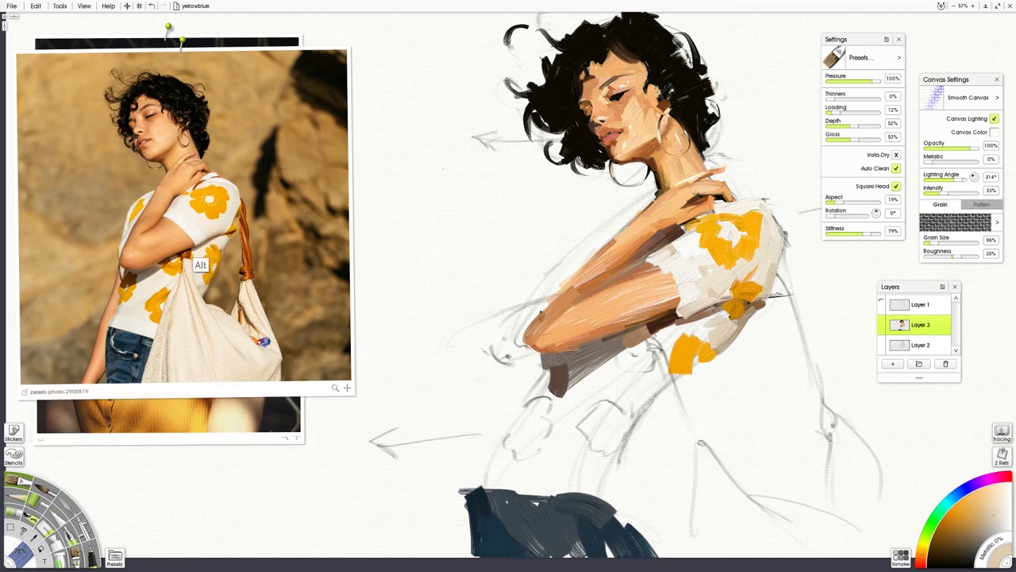
alt+click(197, 266)
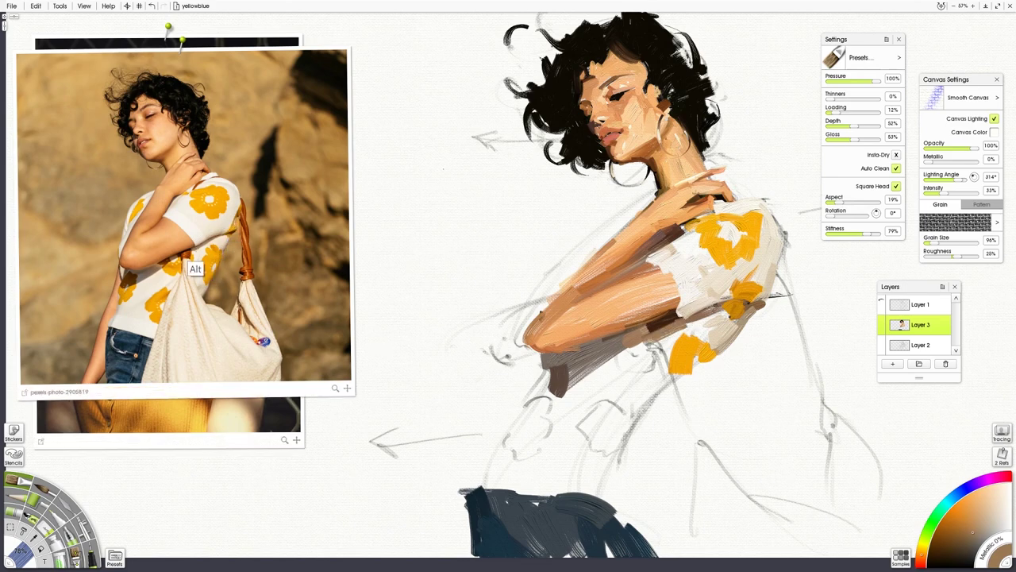
alt+click(189, 269)
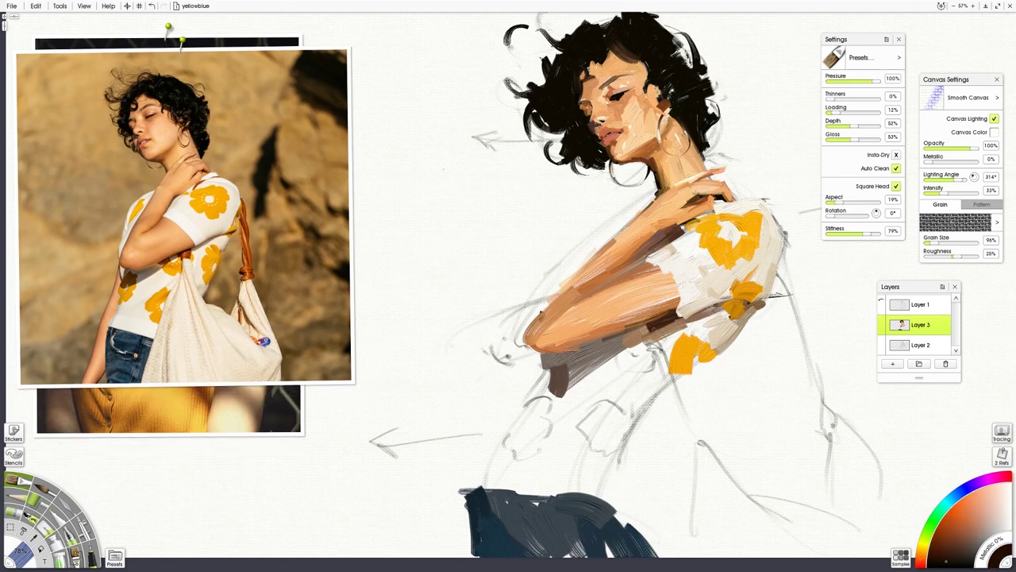
drag(662, 327, 640, 337)
alt+click(188, 272)
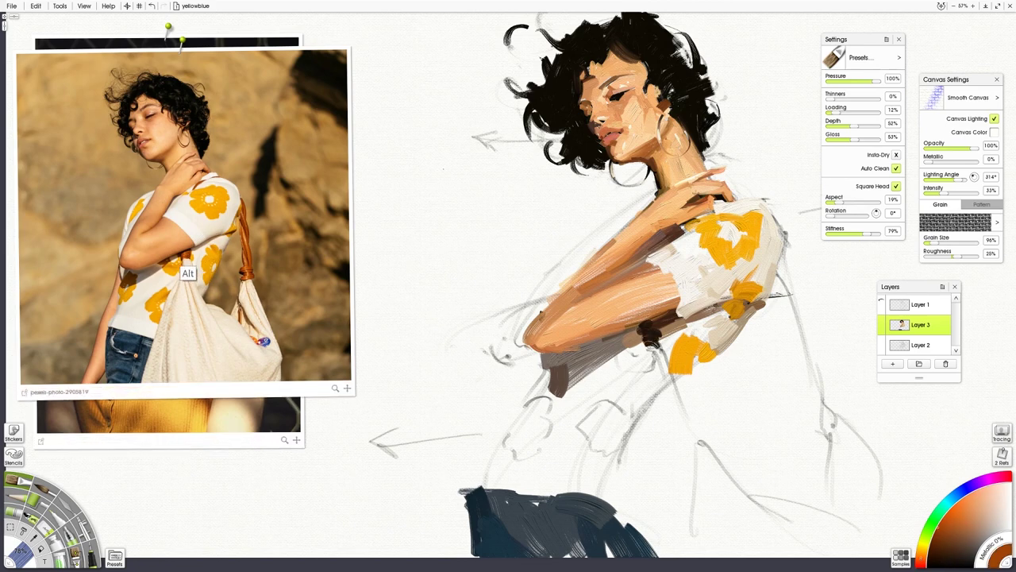
drag(661, 338, 651, 346)
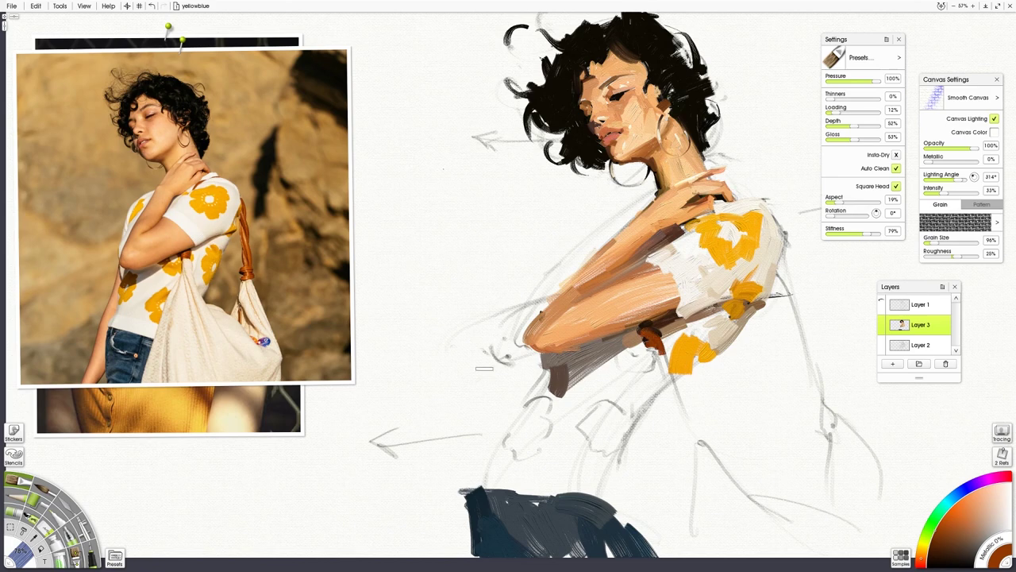
click(183, 276)
drag(648, 332, 645, 354)
click(182, 279)
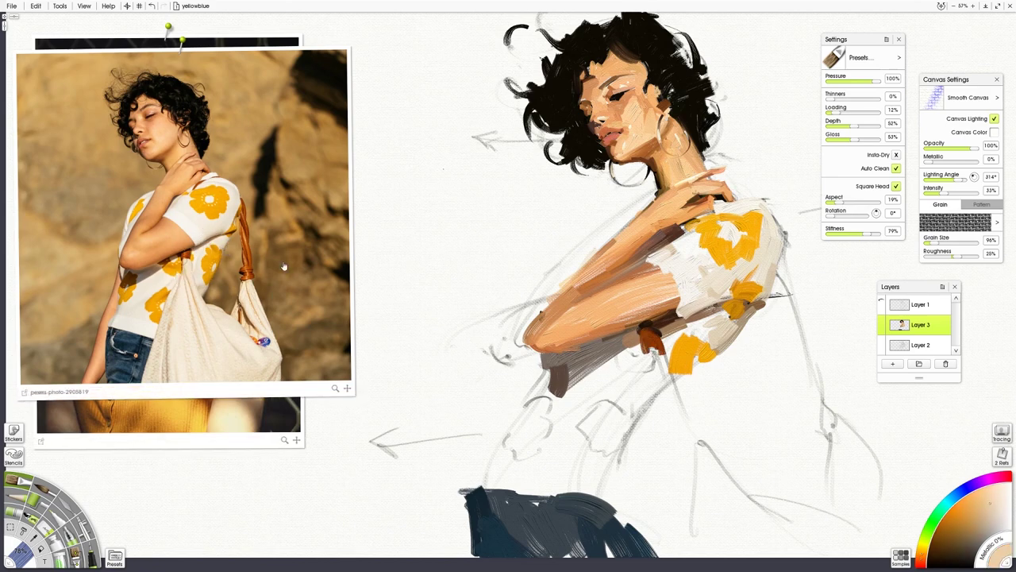
drag(649, 348, 663, 357)
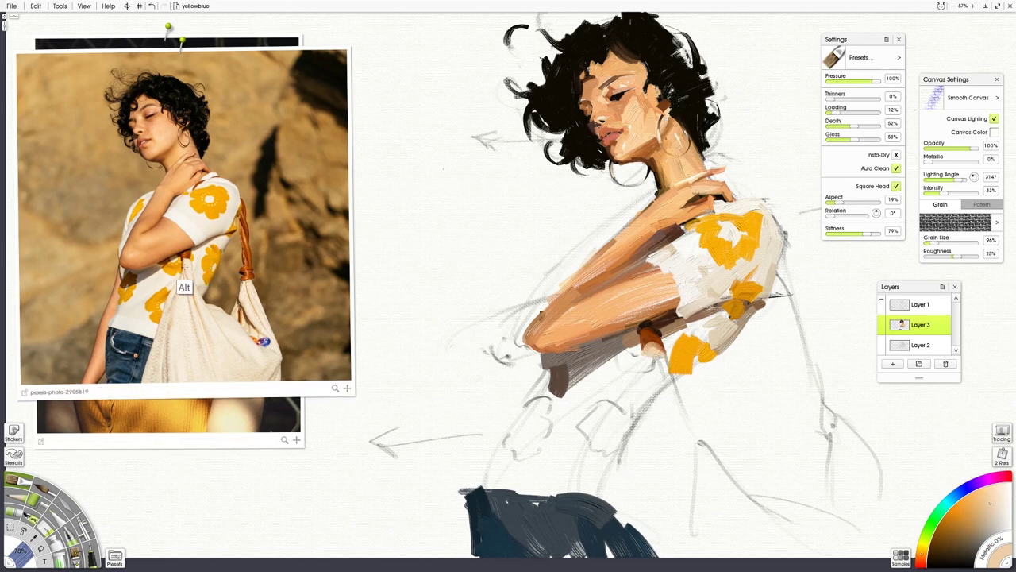
Step: Extend the gathered bag fabric downward from the rust strap end with long brown and cream strokes sampled from the photo
click(184, 265)
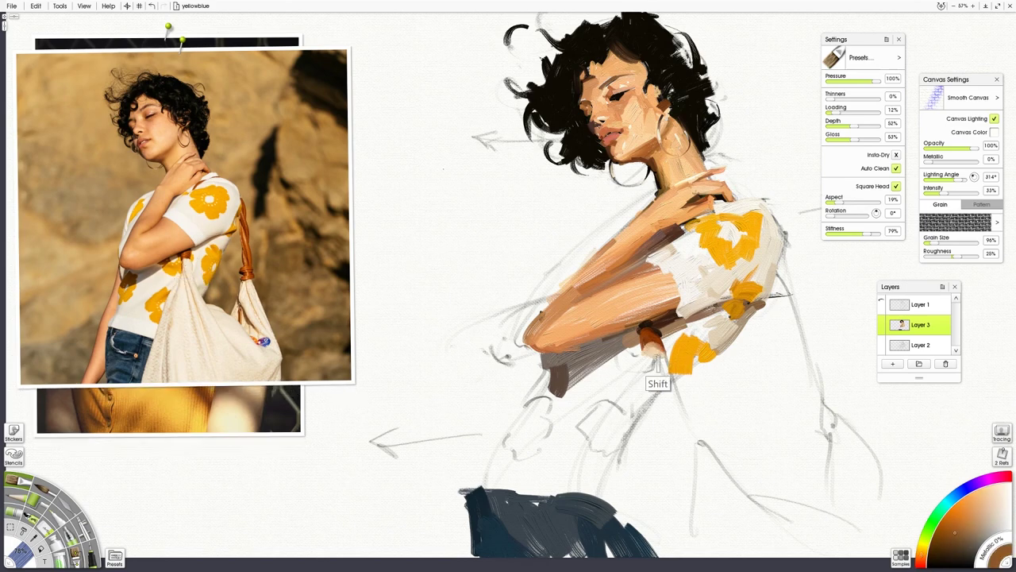
drag(648, 347, 649, 392)
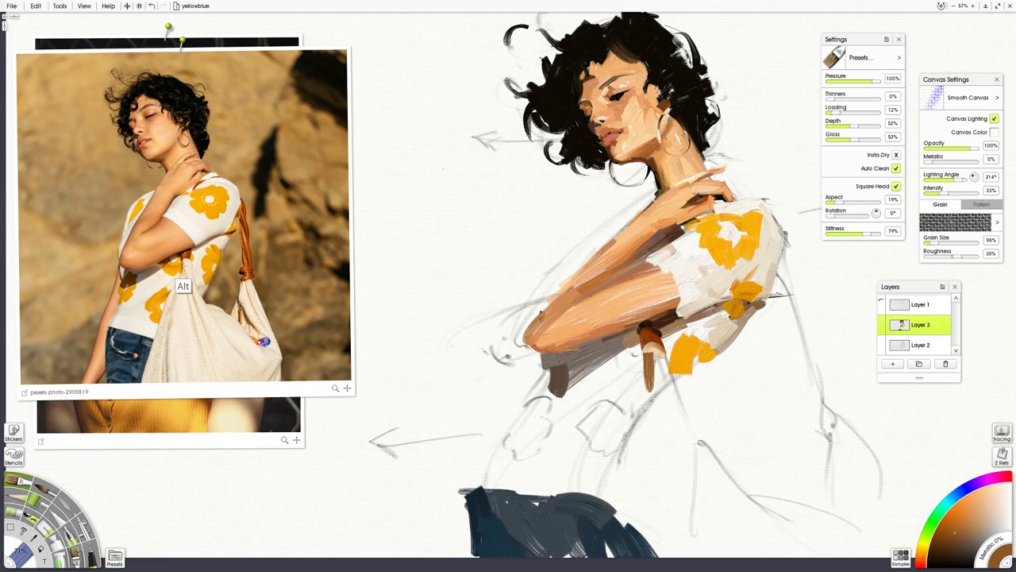
alt+click(184, 285)
drag(650, 354, 656, 418)
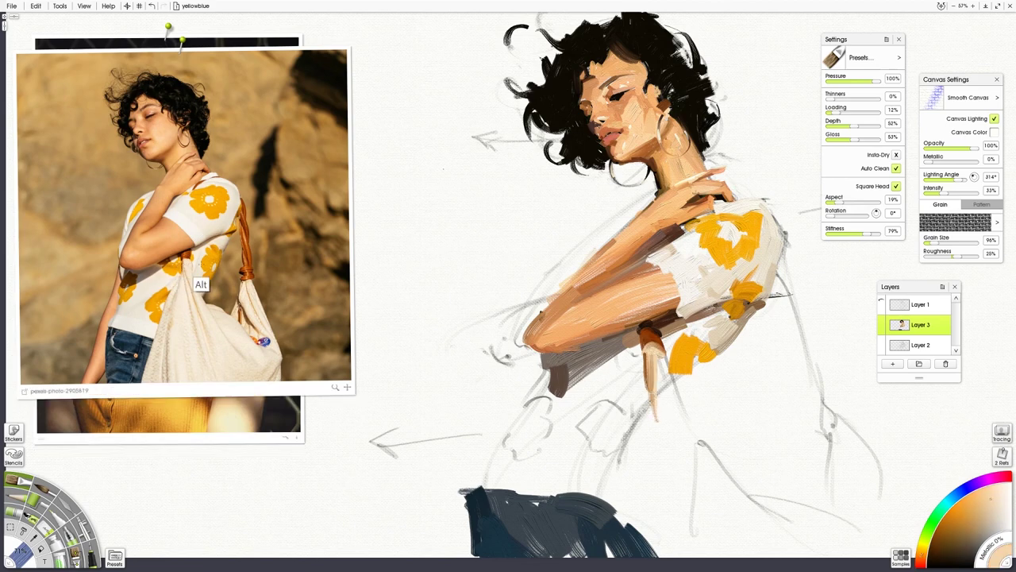
click(189, 266)
mouse_move(659, 355)
mouse_down()
mouse_move(670, 414)
mouse_move(684, 413)
mouse_up()
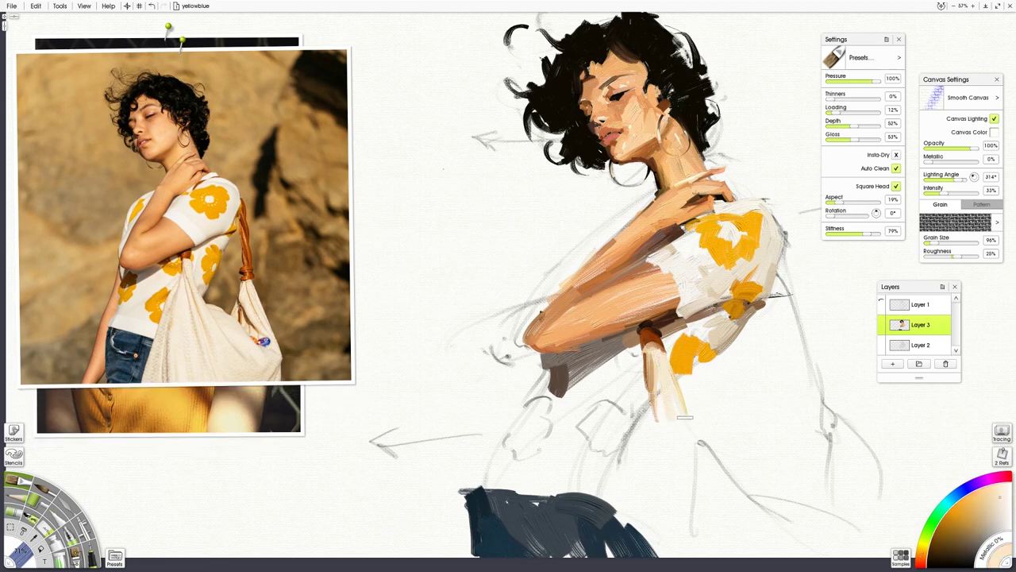
Step: Fill the bag's hanging folds with long cream strokes and add a long tan stroke along the fold down to the canvas bottom
alt+click(192, 311)
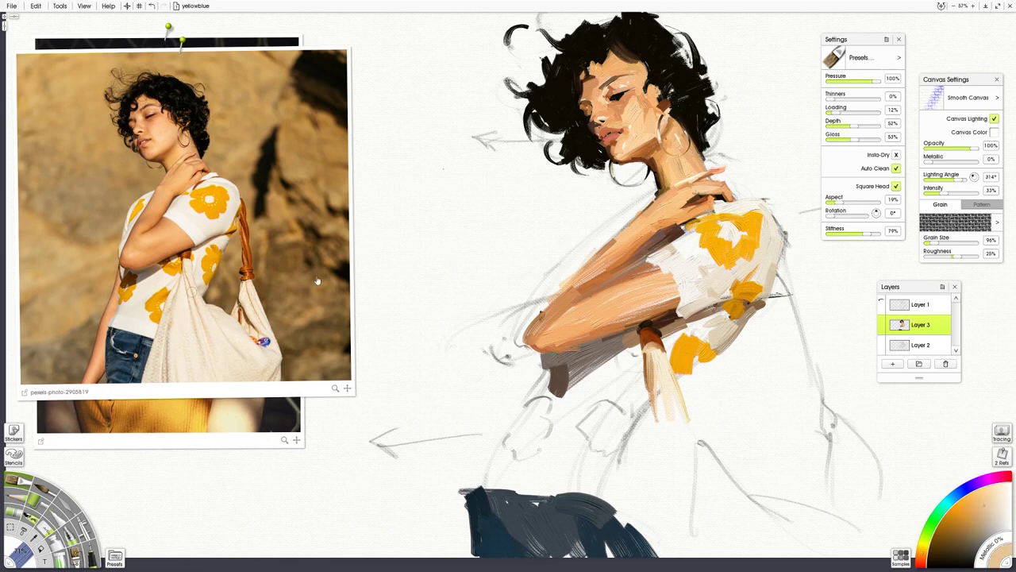
drag(659, 361, 701, 456)
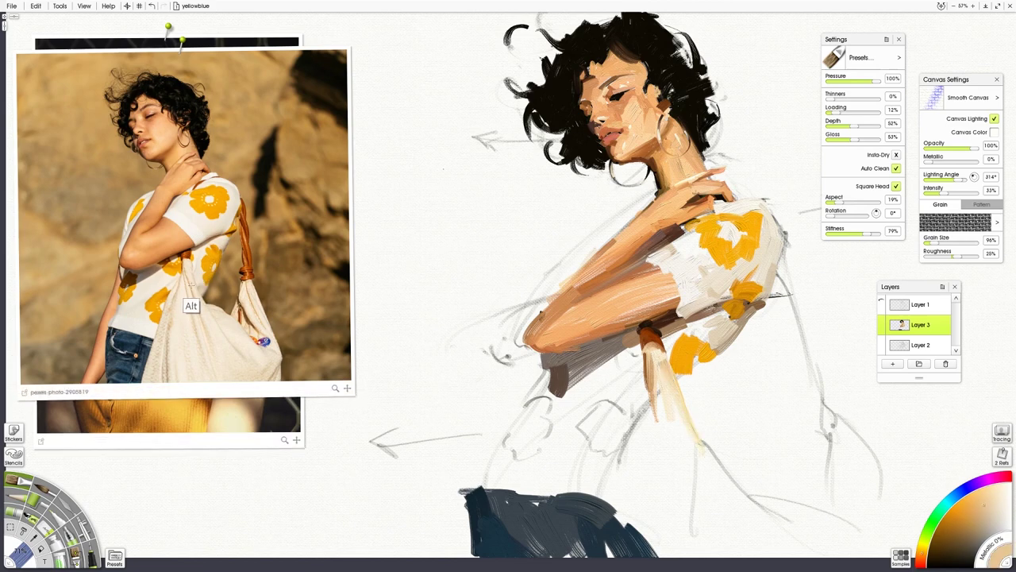
alt+click(175, 314)
mouse_move(658, 362)
mouse_down()
mouse_move(663, 457)
mouse_move(685, 454)
mouse_up()
alt+click(186, 324)
drag(668, 393, 690, 470)
drag(667, 394, 649, 343)
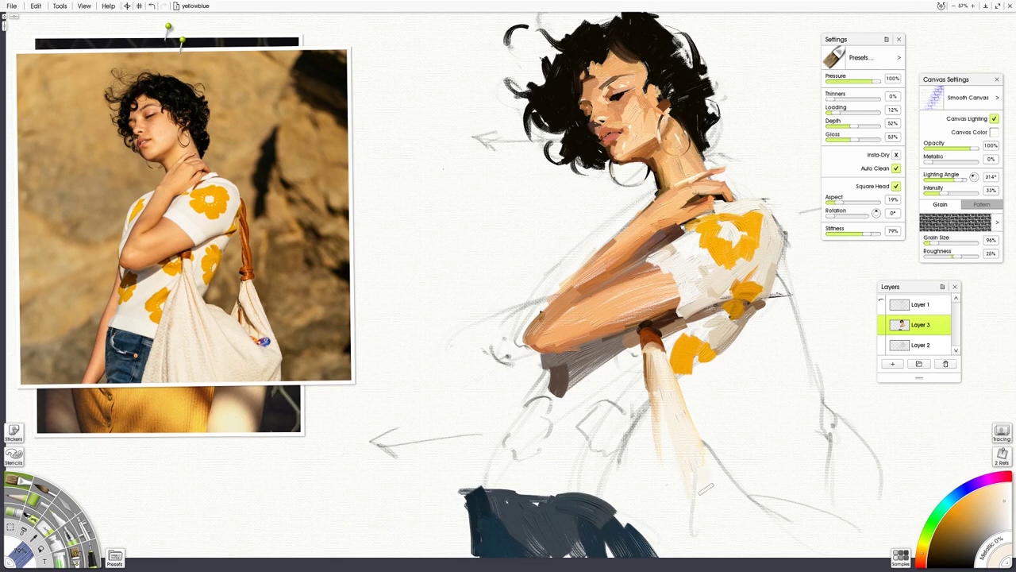
alt+click(193, 320)
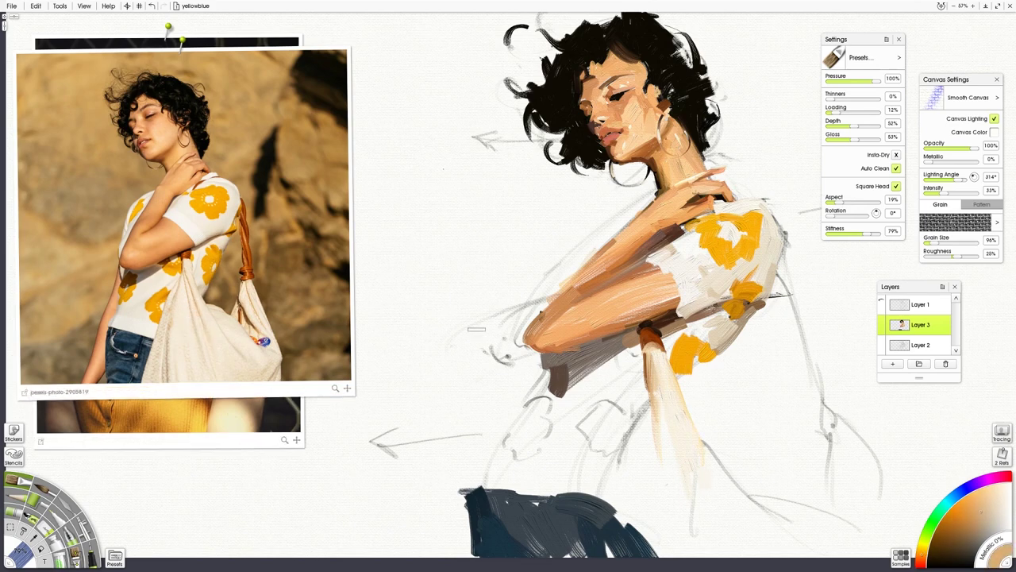
drag(693, 551, 697, 422)
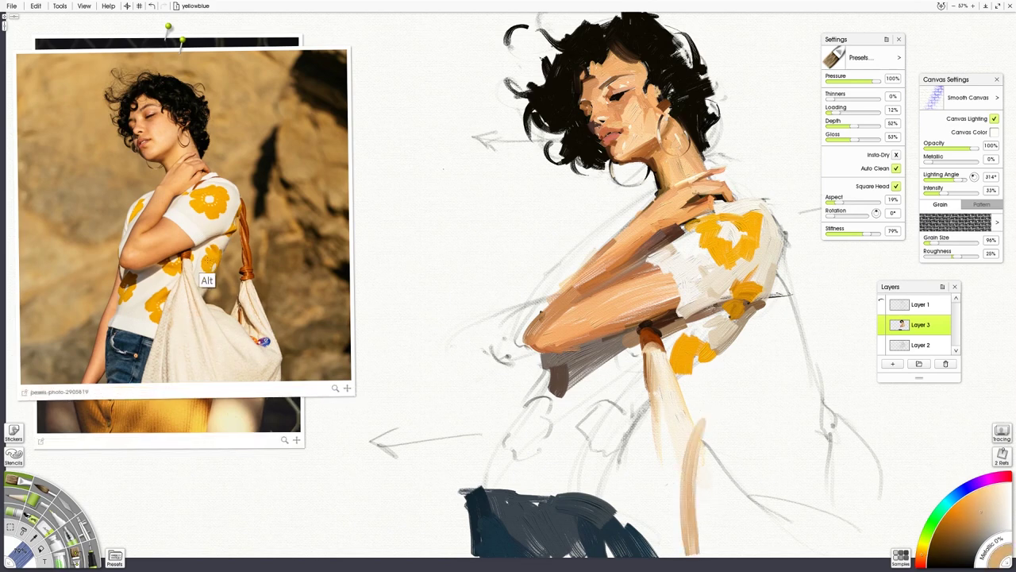
Step: Shape the yellow flower on the shirt's side with sampled ochre petals and a pale center, undoing the last stroke
alt+click(211, 281)
drag(681, 371, 707, 351)
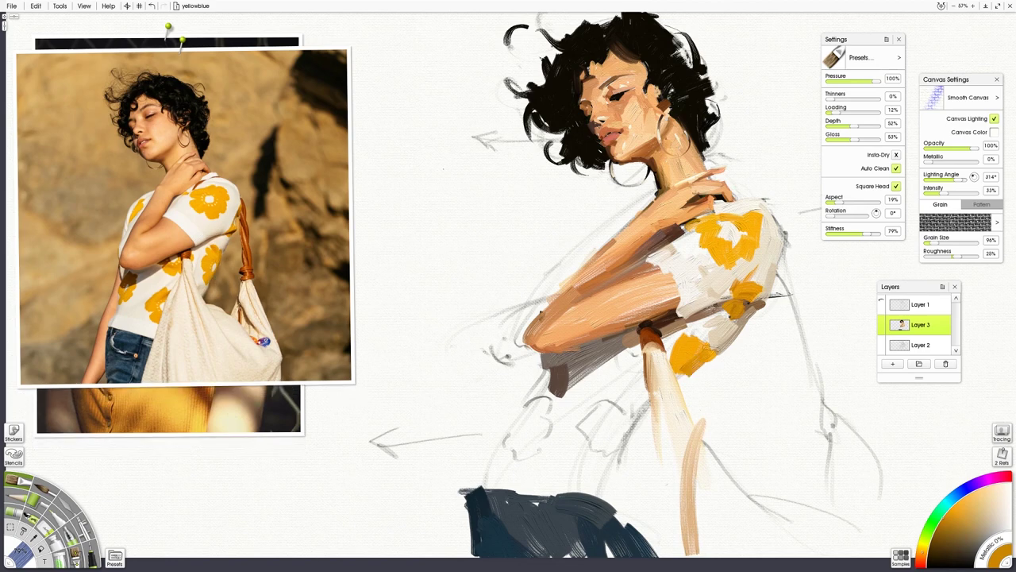
alt+click(212, 293)
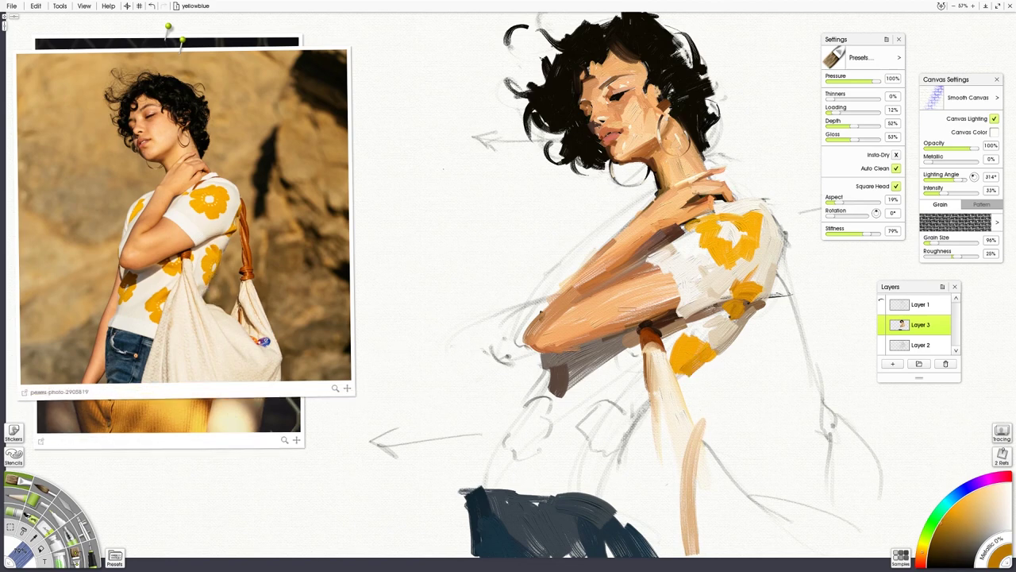
drag(669, 382, 686, 370)
alt+click(213, 287)
mouse_move(683, 370)
mouse_down()
mouse_move(707, 352)
mouse_move(687, 385)
mouse_up()
alt+click(220, 284)
key(ctrl+z)
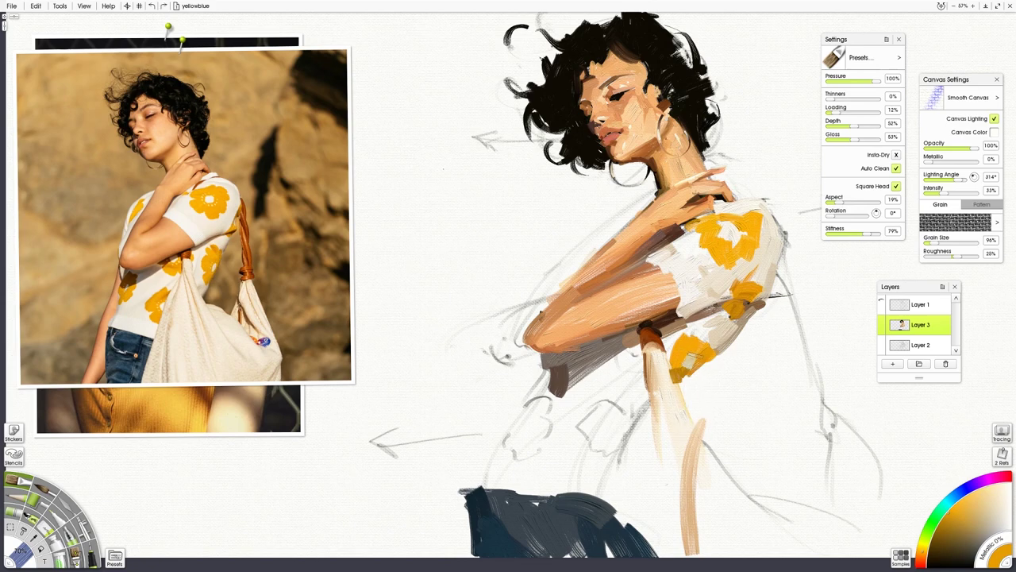
Step: Rework the top of the side flower and paint the surrounding shirt under the sleeve with sampled off-white tones
alt+click(214, 268)
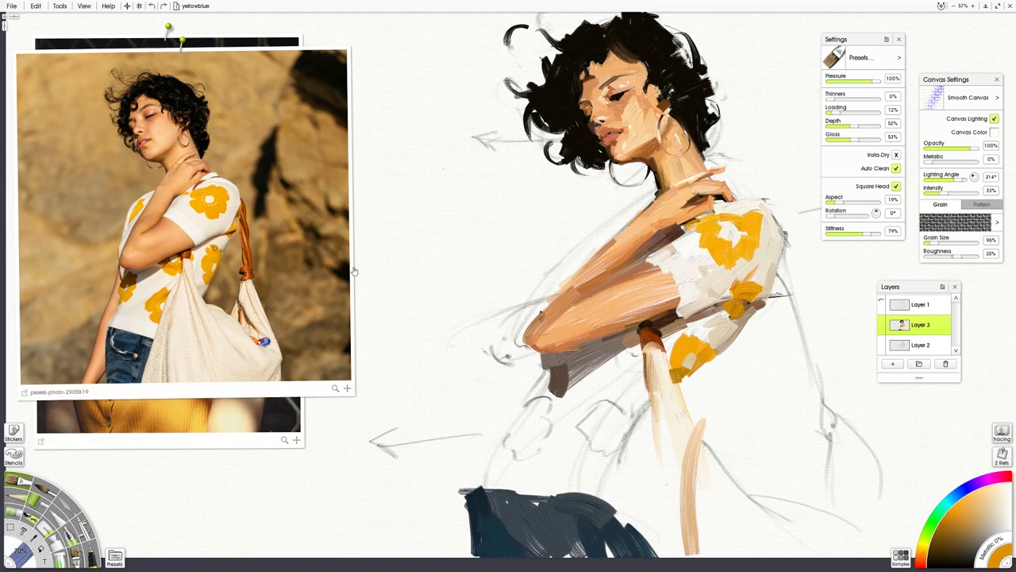
drag(700, 326, 691, 343)
alt+click(216, 269)
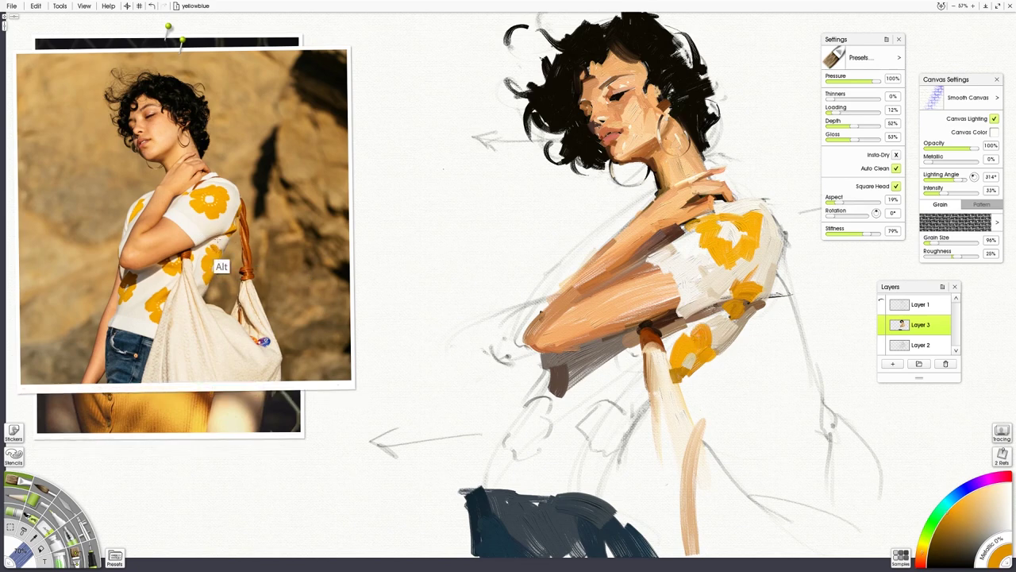
alt+click(220, 262)
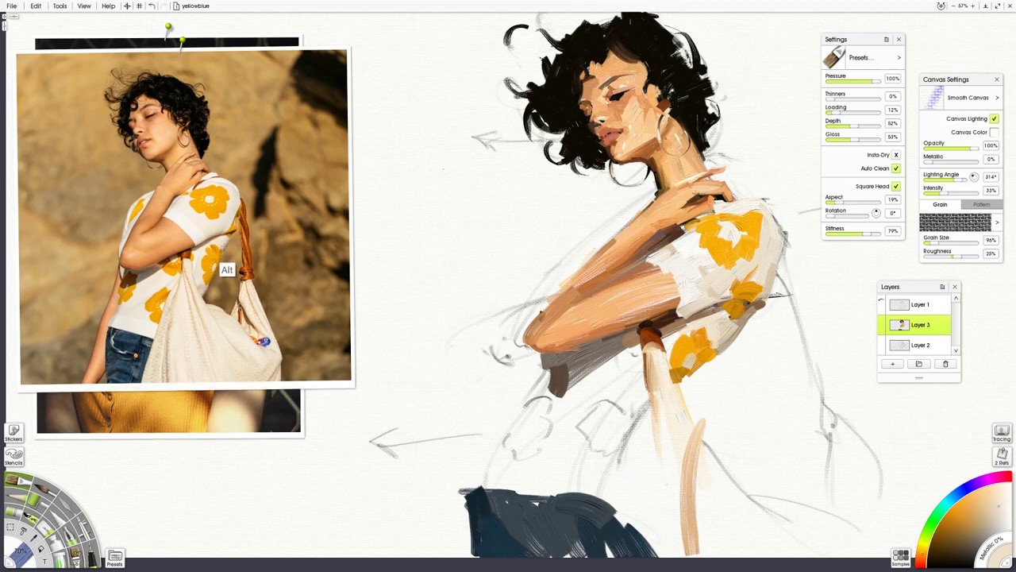
alt+click(205, 270)
drag(696, 325, 664, 341)
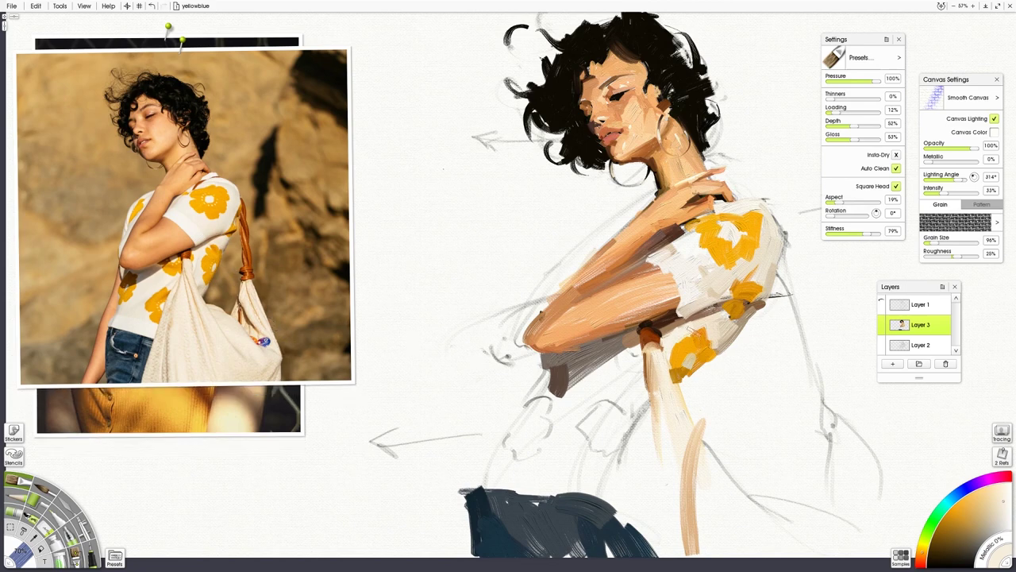
drag(675, 336, 702, 319)
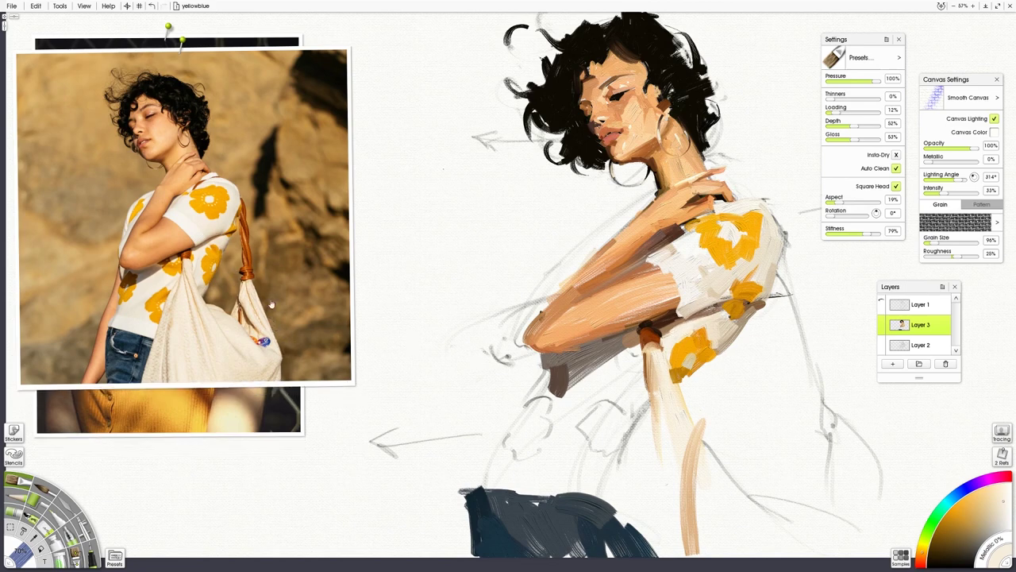
Step: Paint the yellow flower beneath the forearm beside the rust strap, using off-white, dark brown and ochre sampled from the reference photo
alt+click(178, 297)
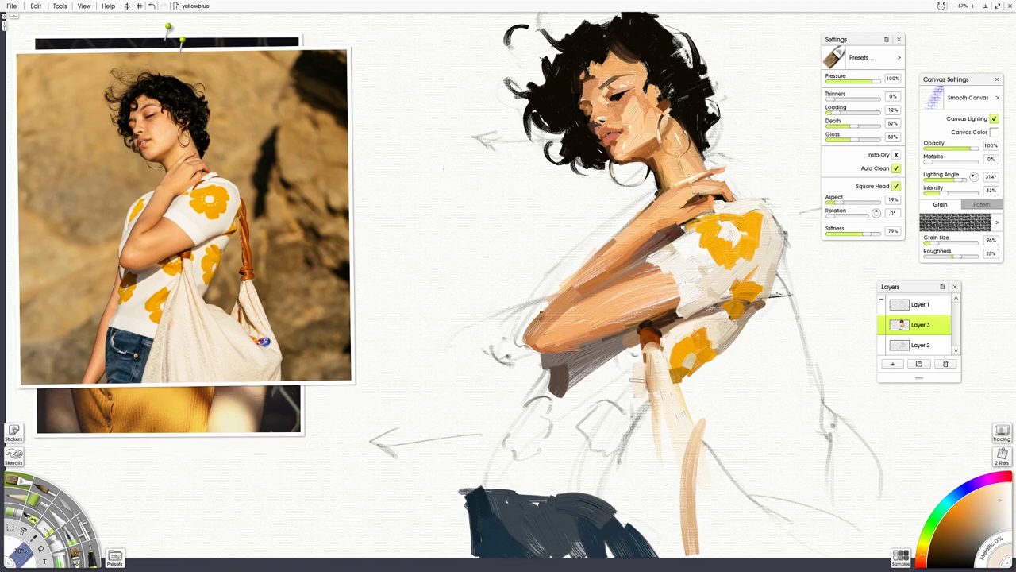
alt+click(167, 282)
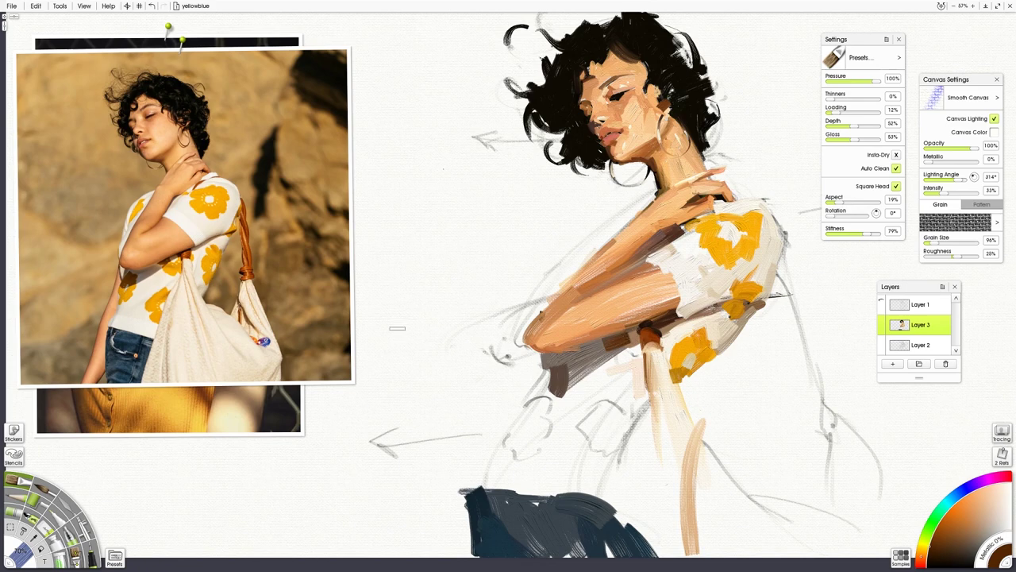
alt+click(167, 285)
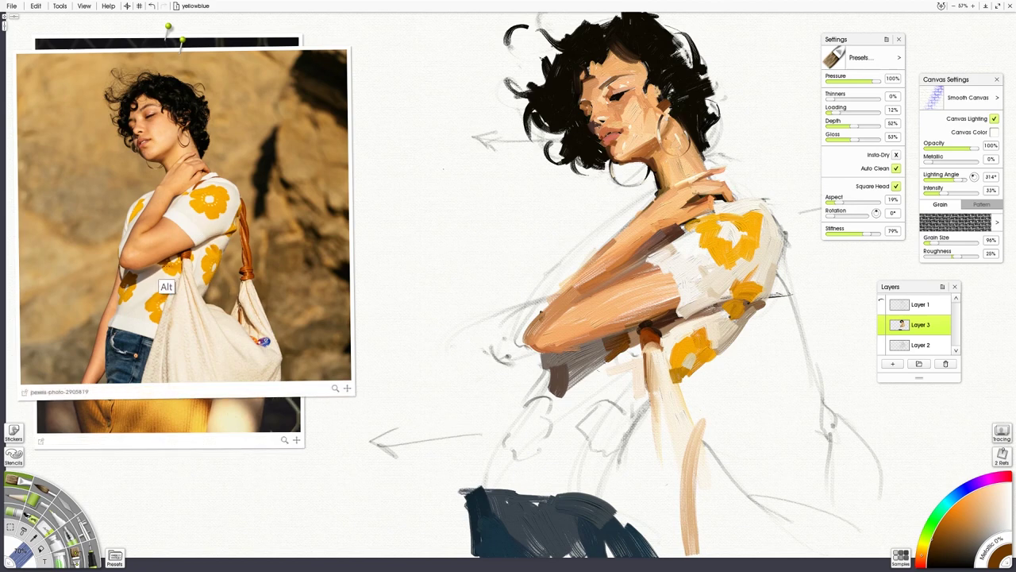
alt+click(165, 286)
mouse_move(609, 367)
mouse_down()
mouse_move(626, 355)
mouse_move(602, 379)
mouse_up()
alt+click(173, 287)
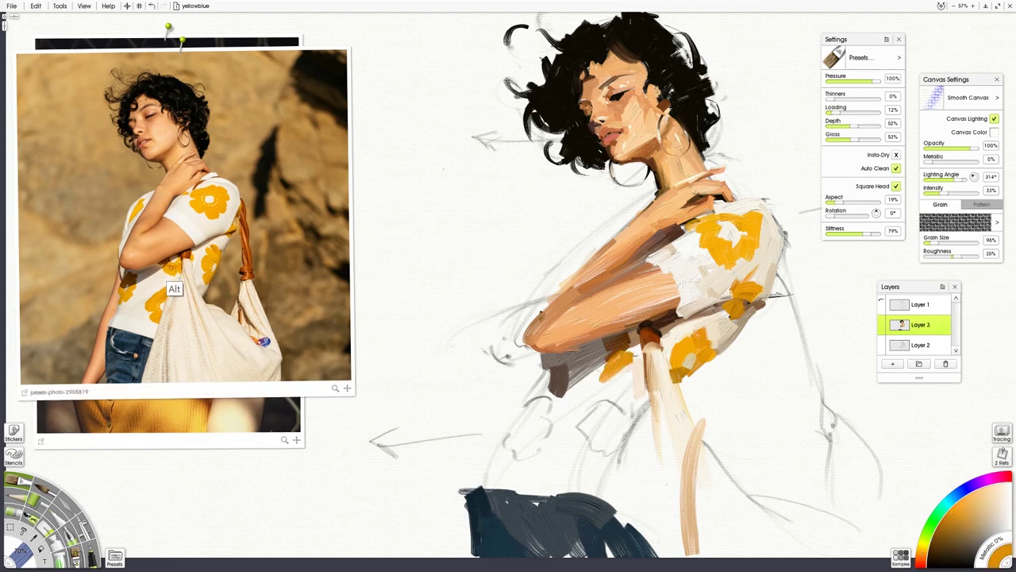
drag(598, 379, 627, 362)
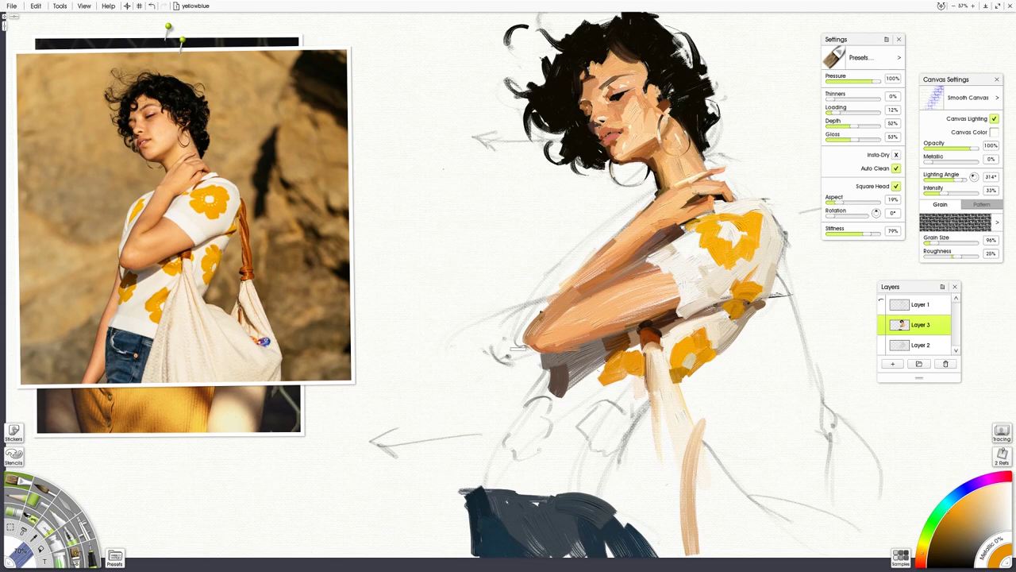
Step: Shade the shirt under the forearm and elbow with sampled brown, tan and violet-grey strokes, undoing the unwanted ones
alt+click(178, 281)
key(ctrl+z)
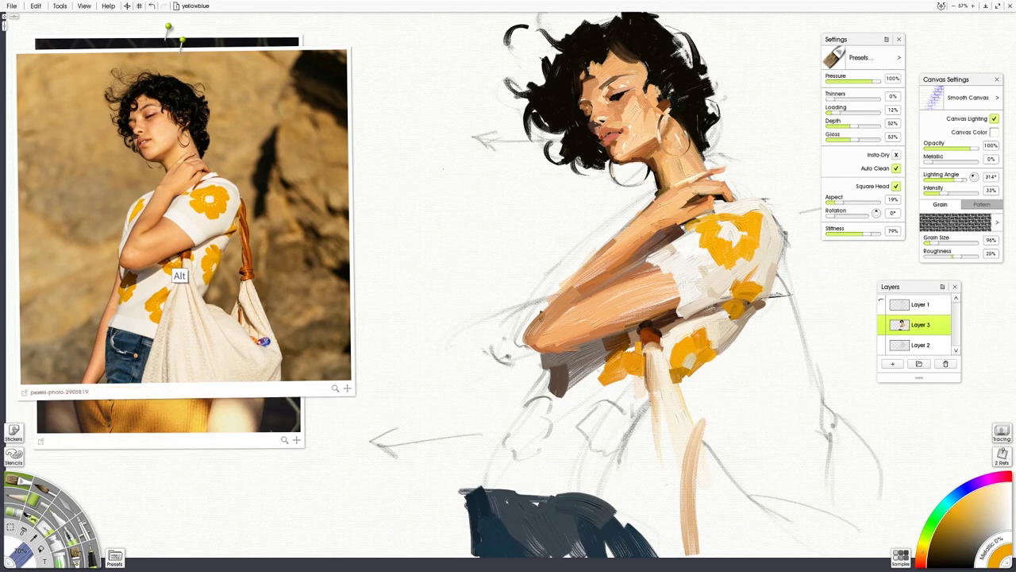
alt+click(178, 274)
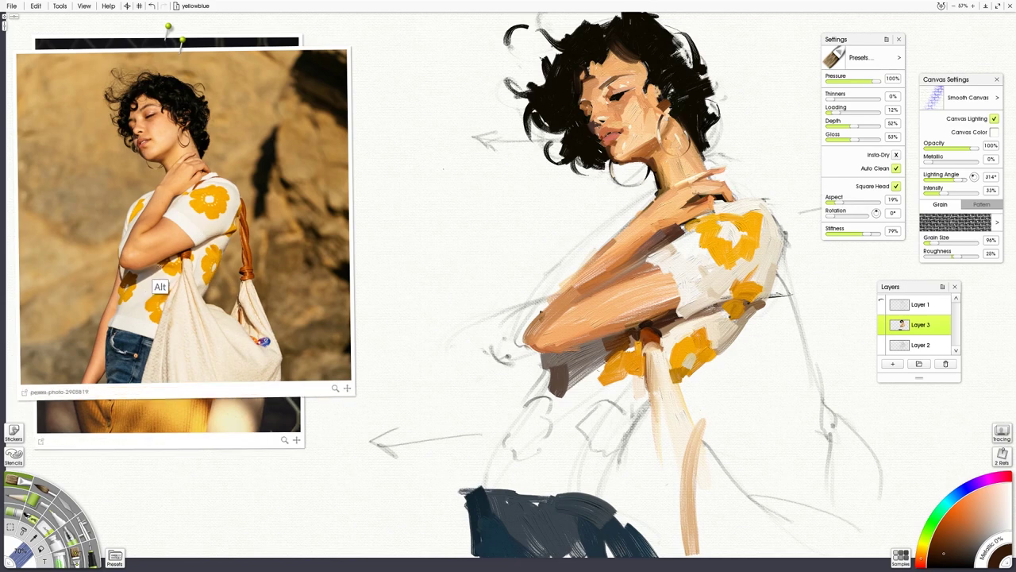
click(158, 286)
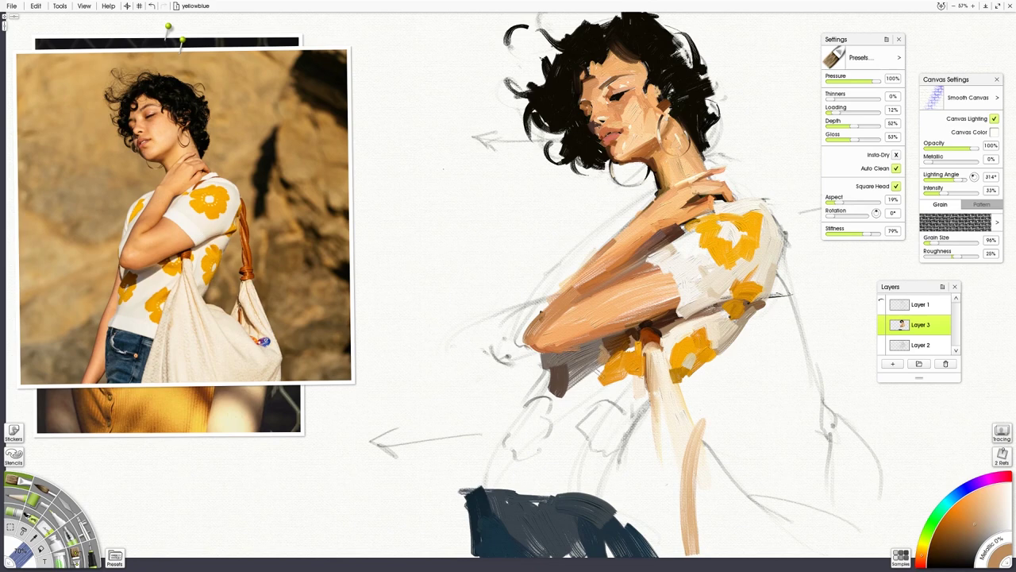
drag(604, 348, 587, 356)
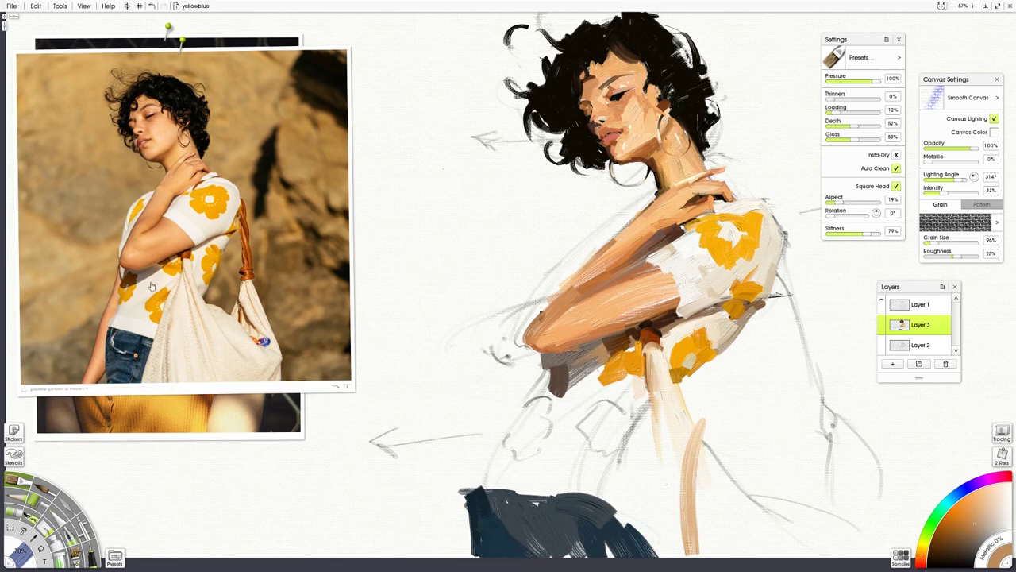
alt+click(127, 295)
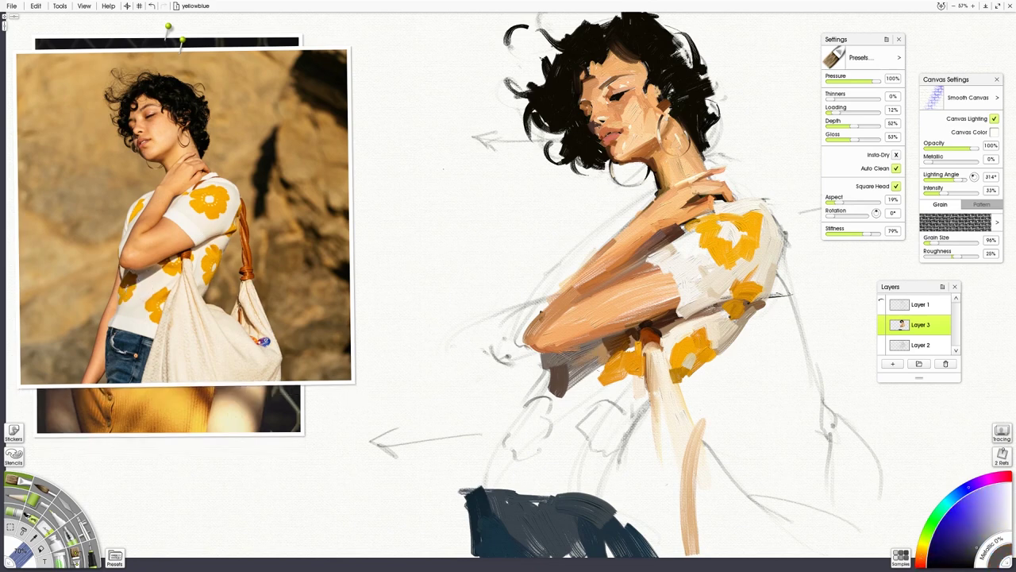
drag(558, 353, 600, 344)
key(ctrl+z)
alt+click(567, 379)
Step: Paint the shadowed part of the shirt-front flower below the elbow with sampled dark brown strokes
click(130, 298)
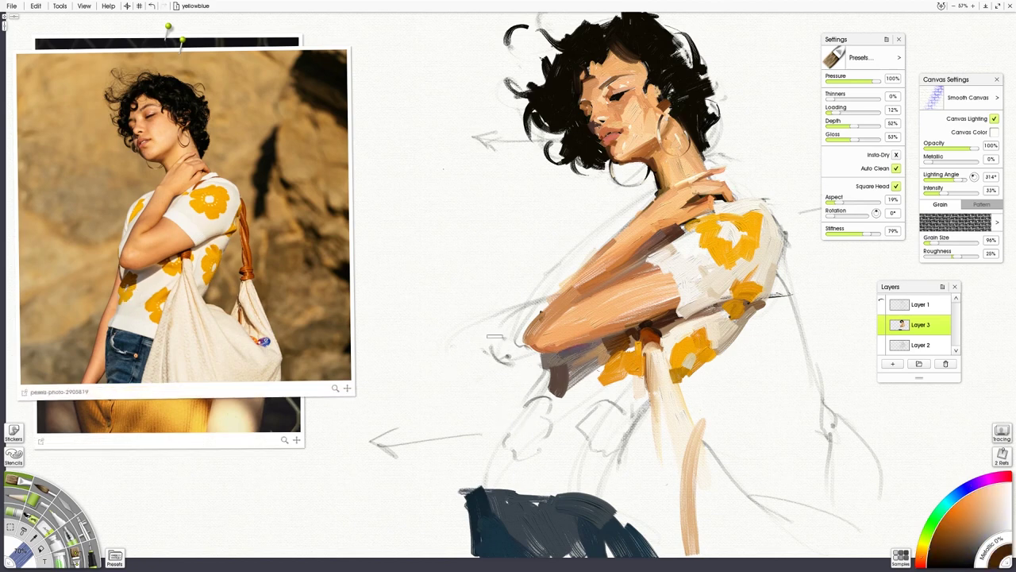
drag(559, 365, 532, 410)
key(alt)
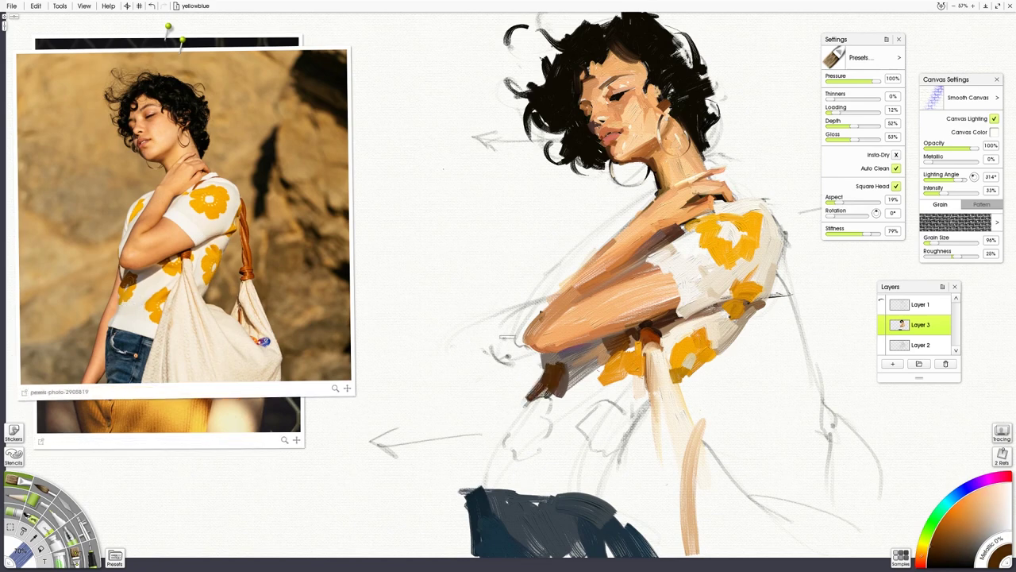
drag(556, 378, 544, 402)
key(alt)
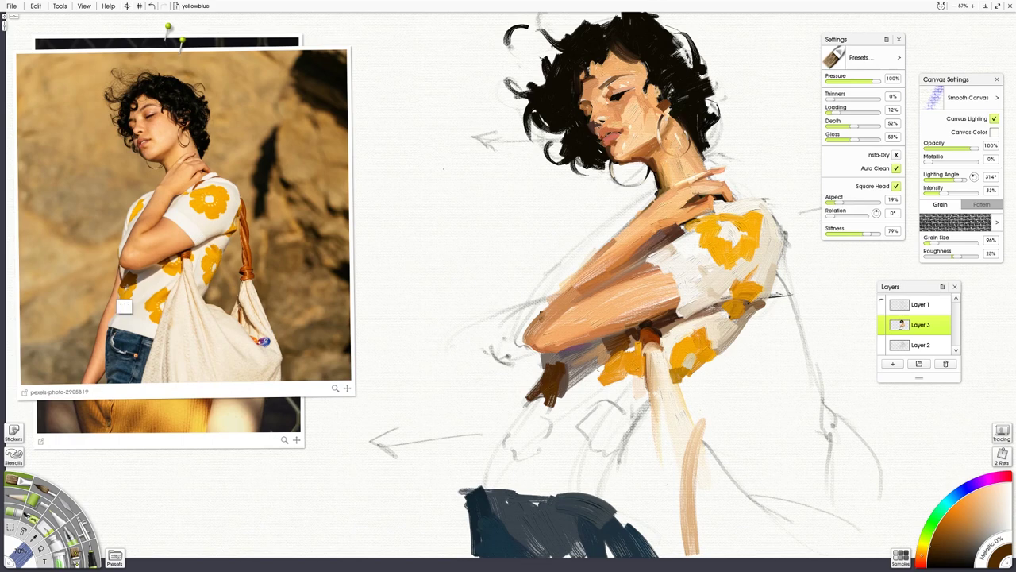
alt+click(120, 288)
drag(544, 395, 537, 405)
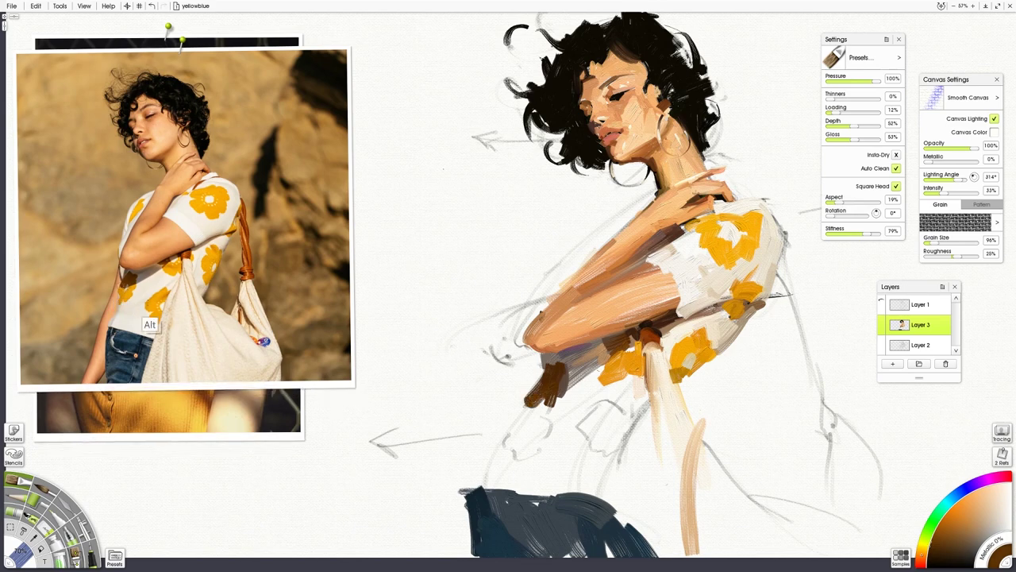
Step: Build the sunlit petals of the shirt-front flower below the dark brown shadow with sampled ochre strokes
alt+click(122, 298)
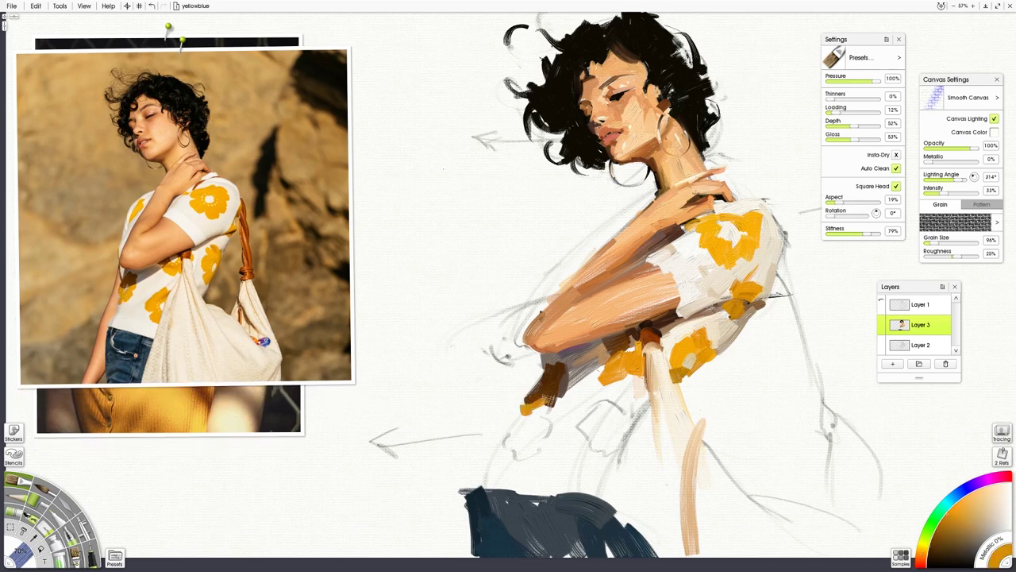
drag(551, 395, 550, 420)
key(alt)
mouse_move(529, 410)
mouse_down()
mouse_move(525, 450)
mouse_move(550, 418)
mouse_up()
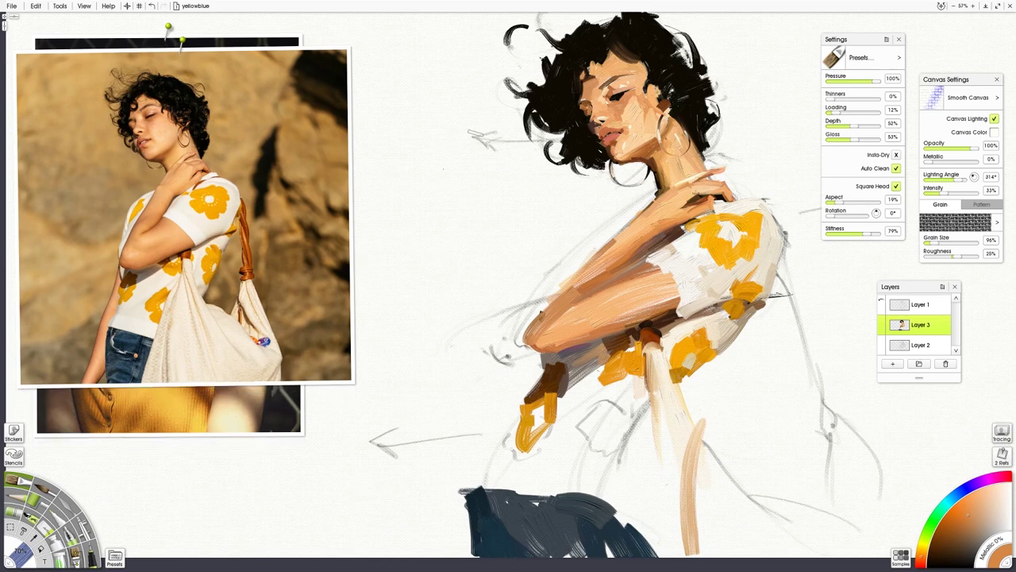
Step: Extend the shirt's front edge from the ochre flower down to the jeans with long sampled light grey strokes
key(alt)
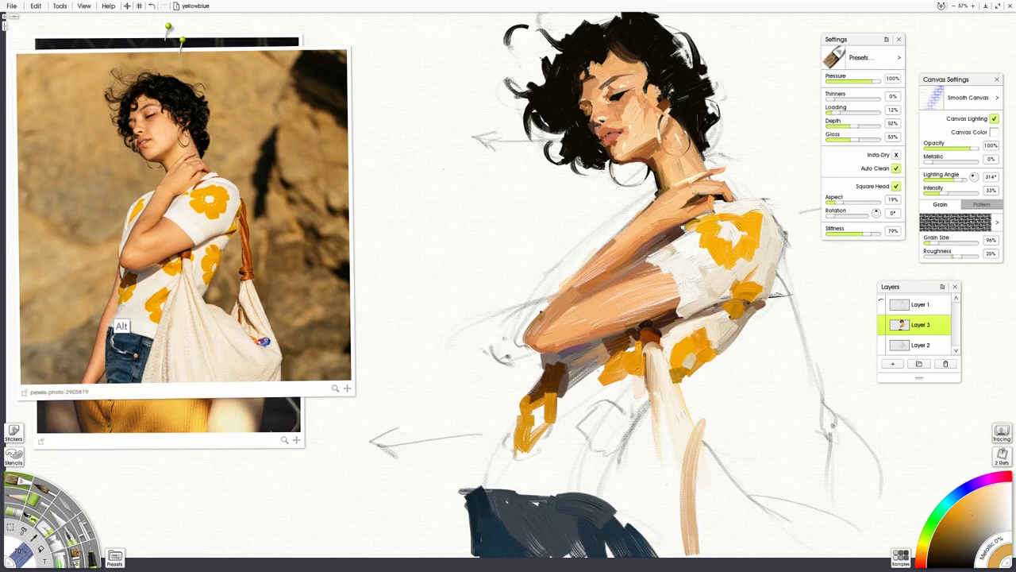
drag(517, 445, 488, 500)
mouse_move(520, 446)
mouse_down()
mouse_move(510, 497)
mouse_move(499, 501)
mouse_up()
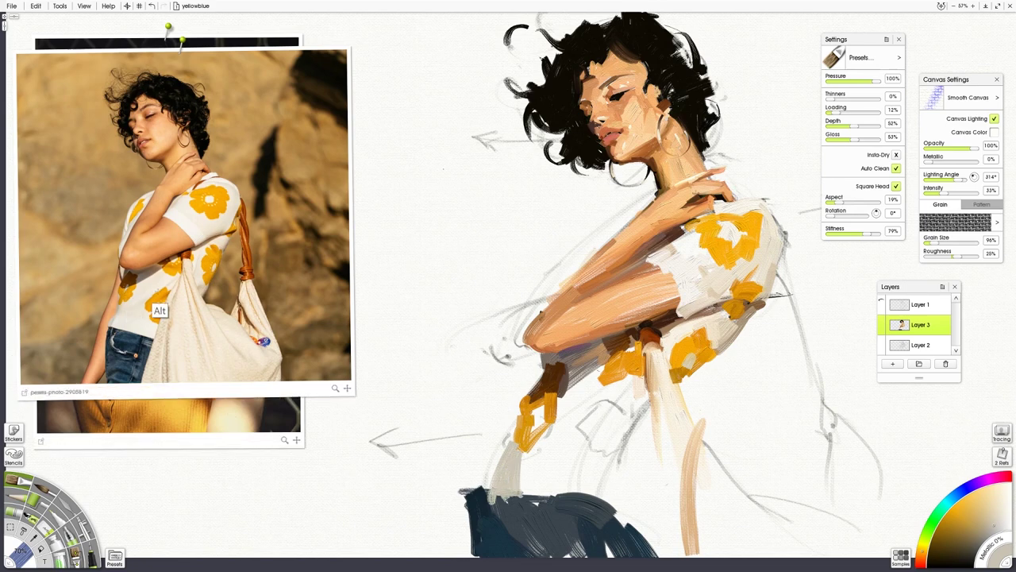
Step: Fill the shirt-front flower's center with sampled grey and off-white and round out its ochre petals
click(126, 308)
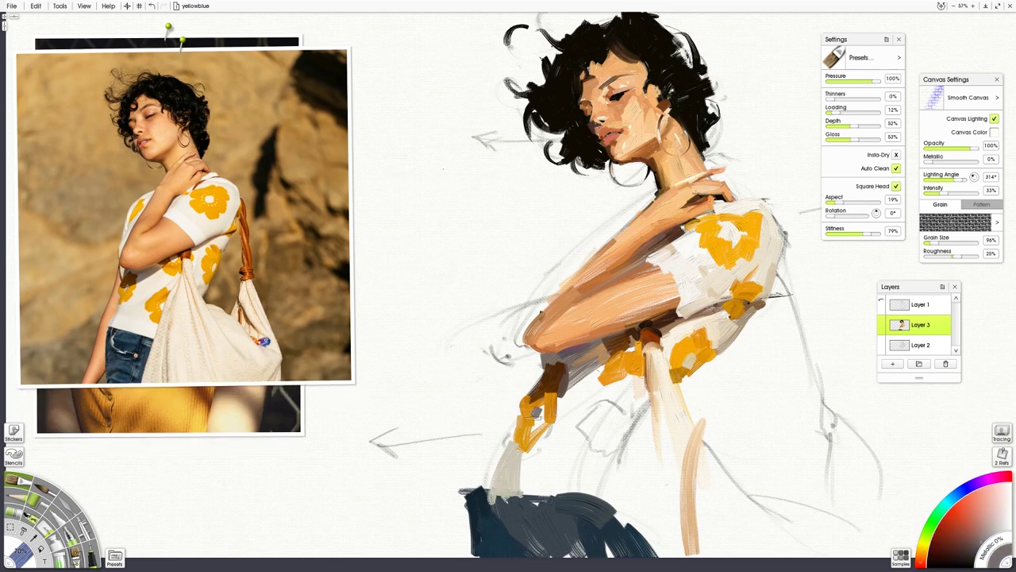
key(alt)
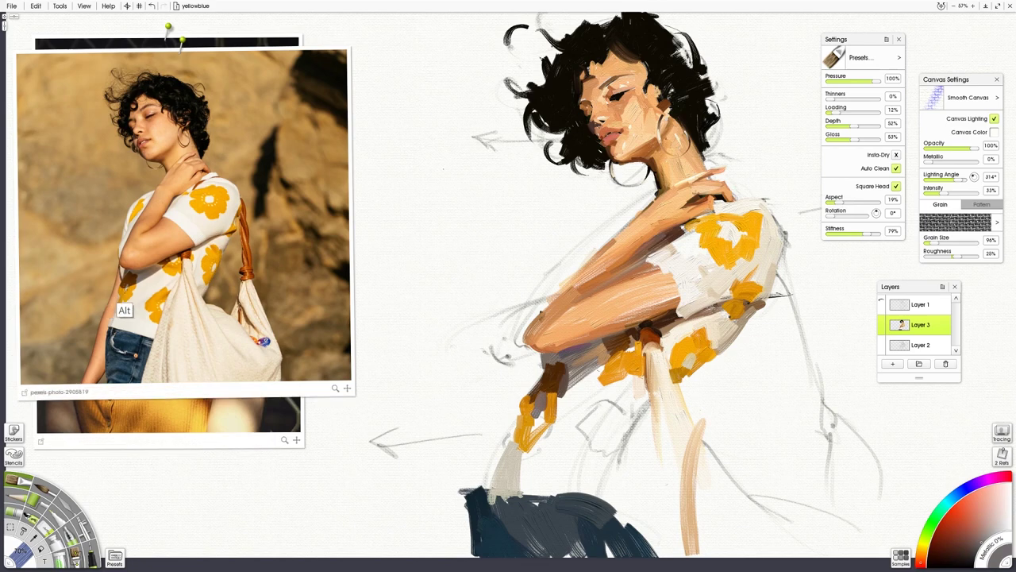
alt+click(124, 310)
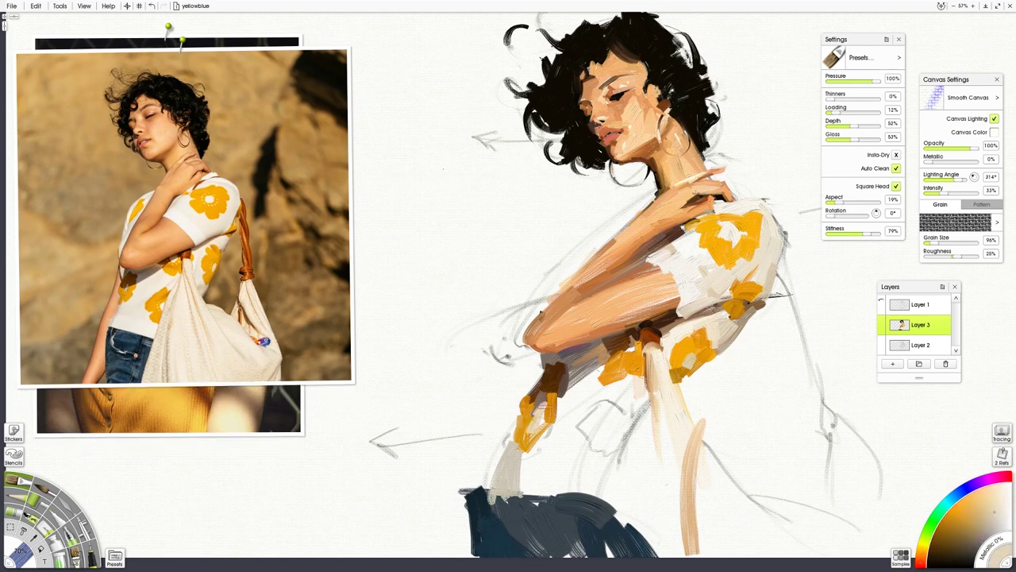
alt+click(125, 314)
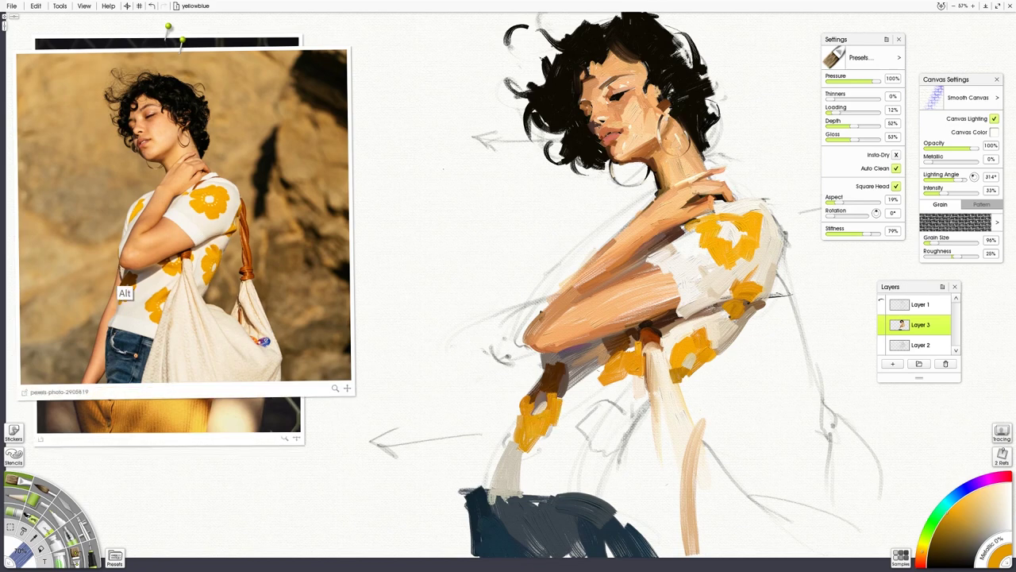
Step: Refine the dark brown shadow below the elbow and cover the shirt between the two flowers with sampled grey-brown and off-white
alt+click(129, 297)
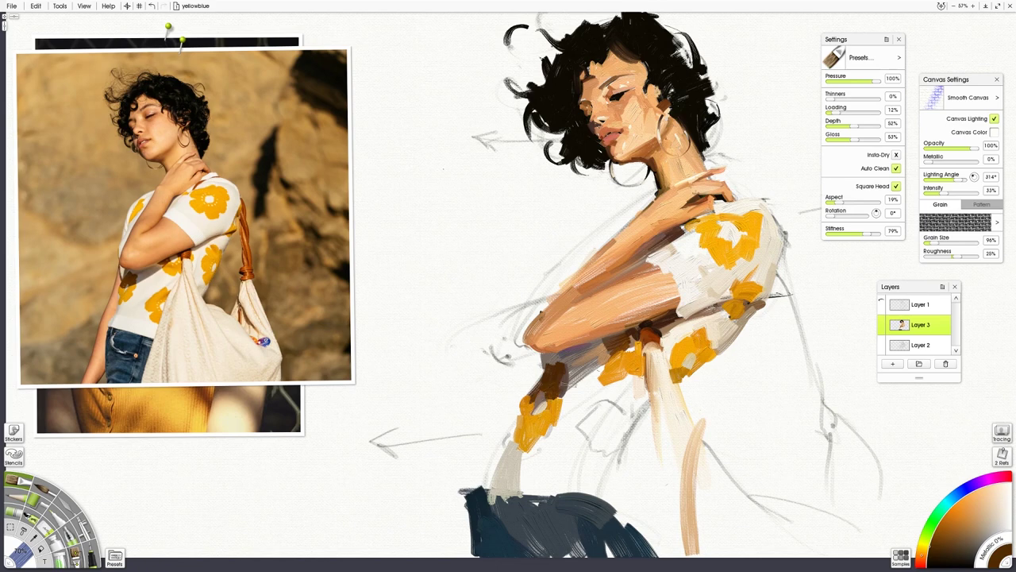
alt+click(140, 292)
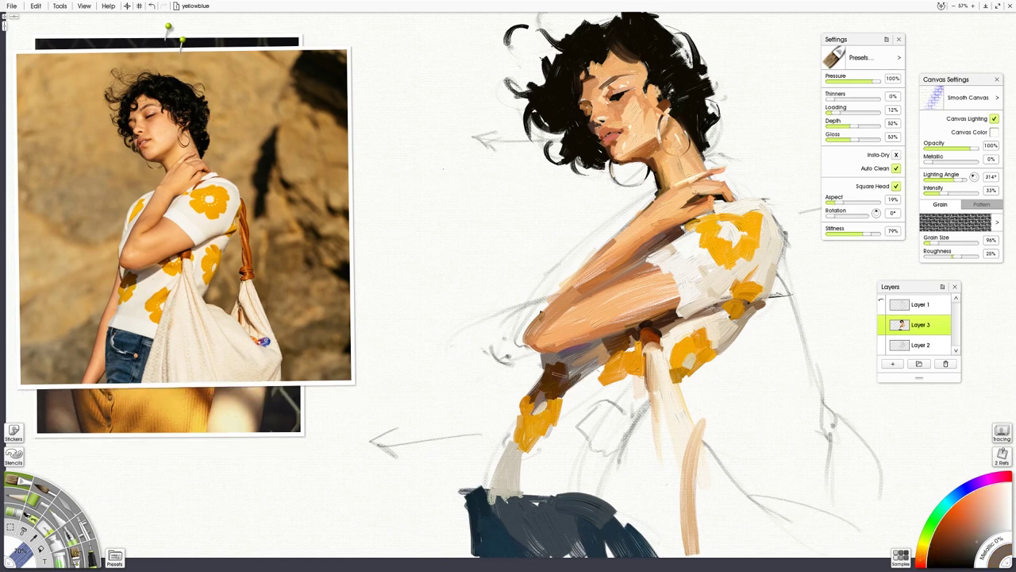
drag(578, 379, 606, 357)
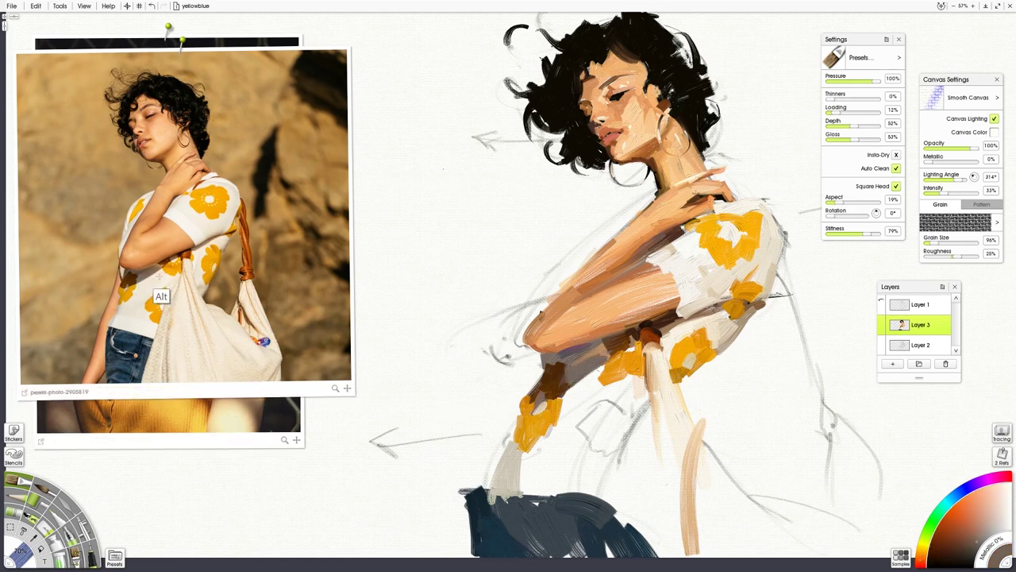
alt+click(157, 308)
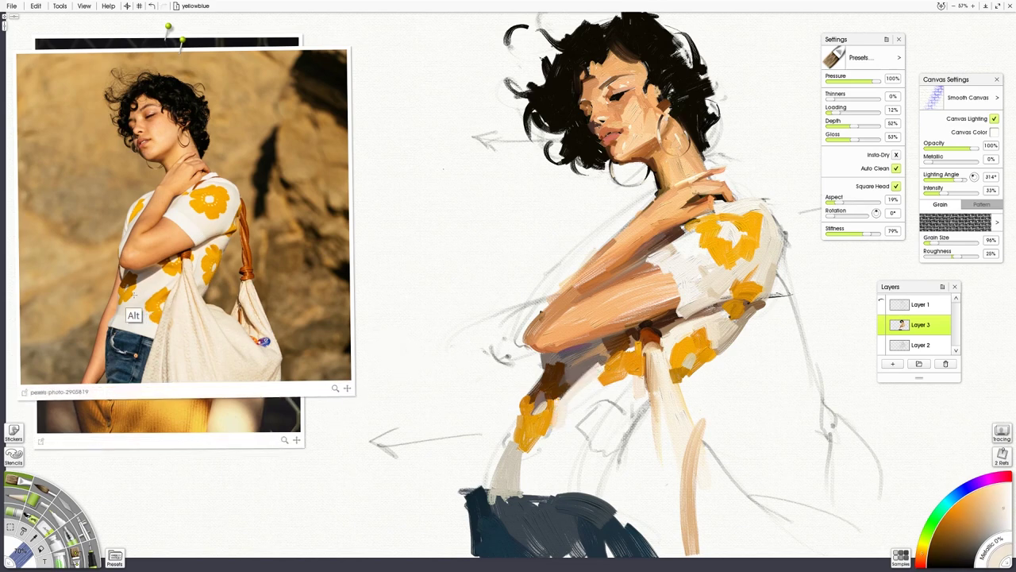
Step: Fill the shirt's lower front with off-white strokes down to the waist and extend the jeans' top edge with sampled navy
alt+click(119, 323)
mouse_move(547, 452)
shift+mouse_down()
mouse_move(571, 451)
mouse_move(526, 496)
mouse_move(544, 490)
mouse_move(558, 451)
mouse_move(530, 462)
mouse_move(560, 408)
shift+mouse_up()
alt+click(130, 340)
alt+click(139, 326)
mouse_move(560, 468)
mouse_down()
mouse_move(569, 419)
mouse_move(583, 491)
mouse_up()
mouse_move(592, 450)
mouse_down()
mouse_move(589, 493)
mouse_move(608, 501)
mouse_up()
Step: Block in the large flower on the lower shirt beside the bag with curved ochre strokes sampled from the photo
alt+click(154, 326)
mouse_move(585, 438)
mouse_down()
mouse_move(588, 457)
mouse_move(626, 448)
mouse_up()
alt+click(164, 316)
mouse_move(627, 414)
mouse_down()
mouse_move(616, 425)
mouse_move(595, 405)
mouse_move(586, 441)
mouse_up()
alt+click(154, 298)
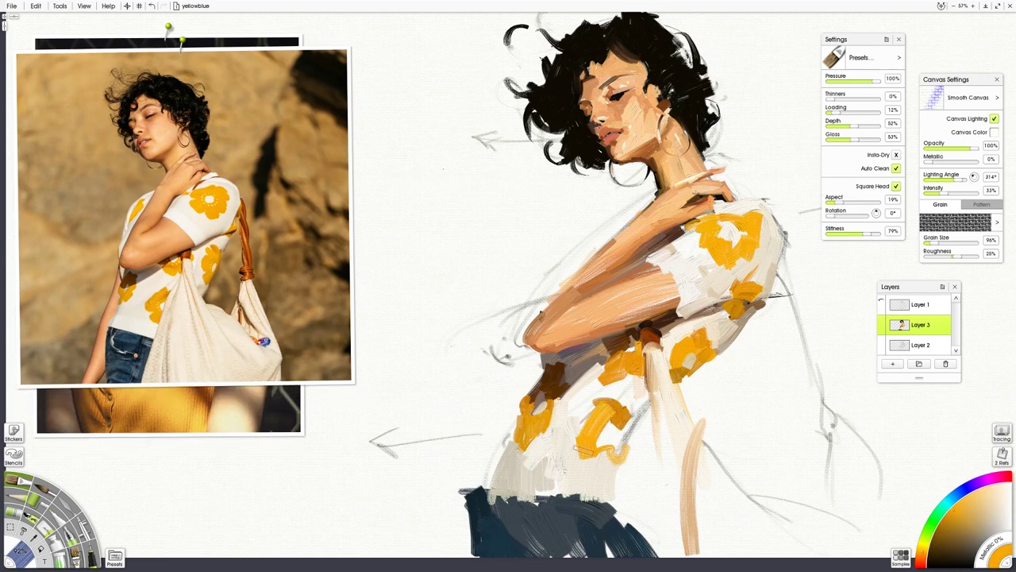
Step: Complete the large lower flower with fuller ochre petals, a lower petal toward the waist and a pale center
alt+click(151, 316)
drag(604, 404, 560, 452)
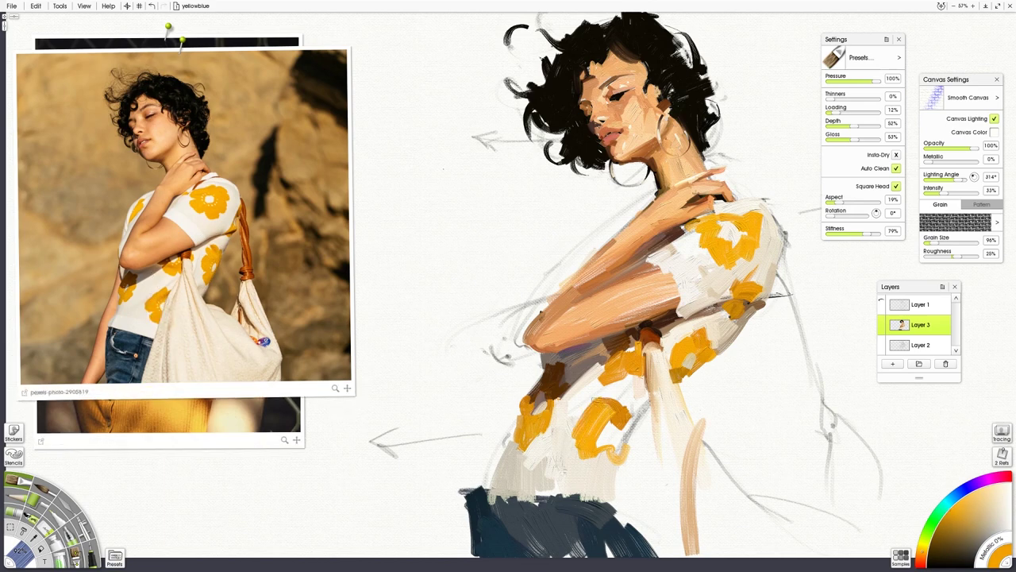
click(163, 333)
drag(600, 435, 608, 480)
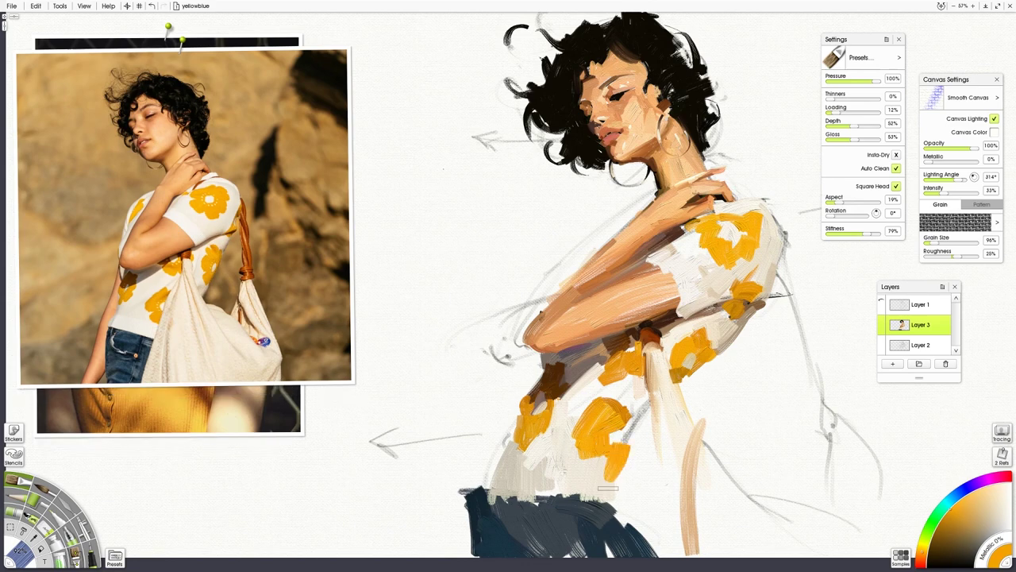
click(163, 327)
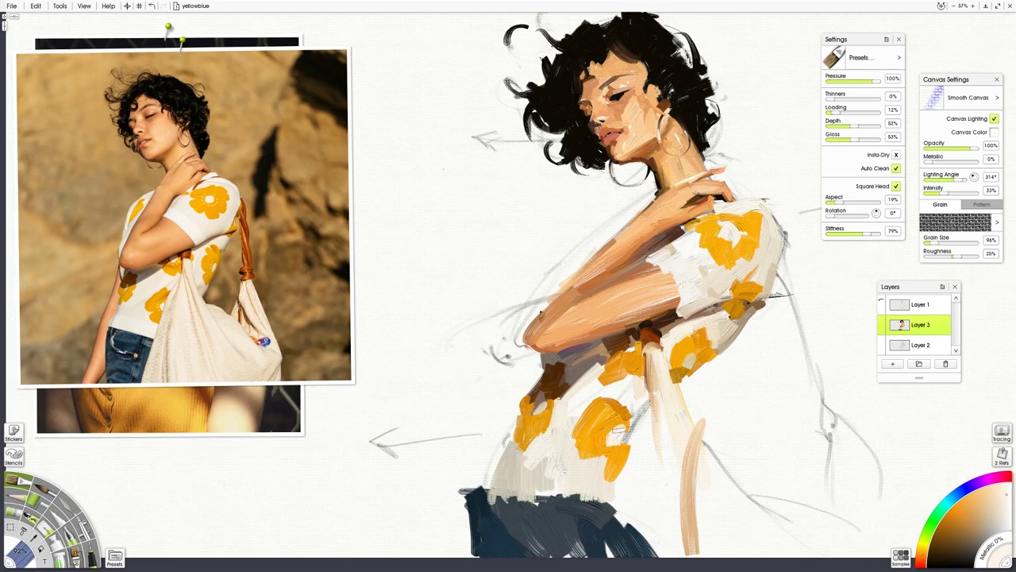
click(163, 318)
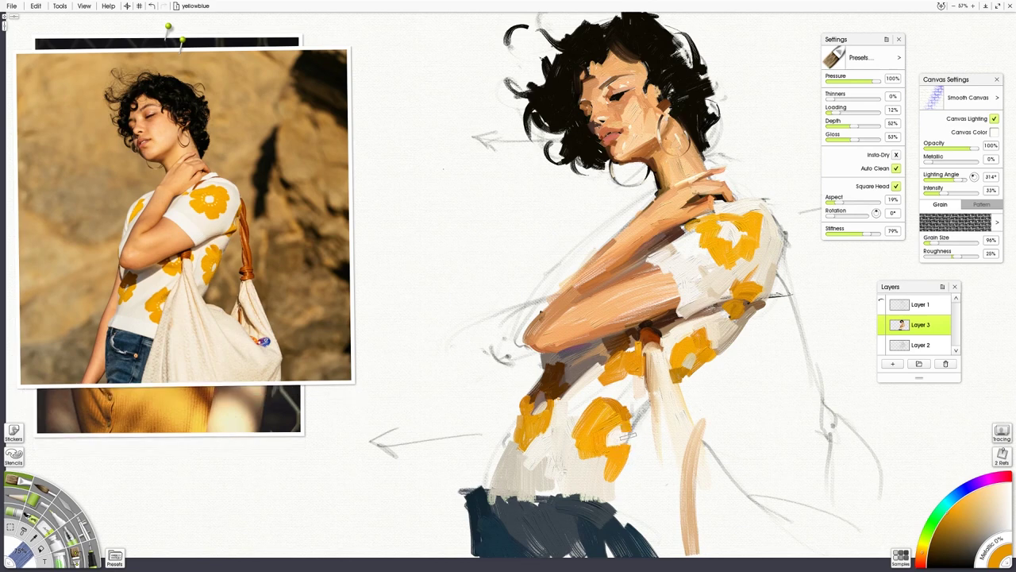
Step: Cover the bare shirt between the large lower flower and the bag with sampled off-white
click(169, 309)
alt+click(723, 355)
alt+click(722, 352)
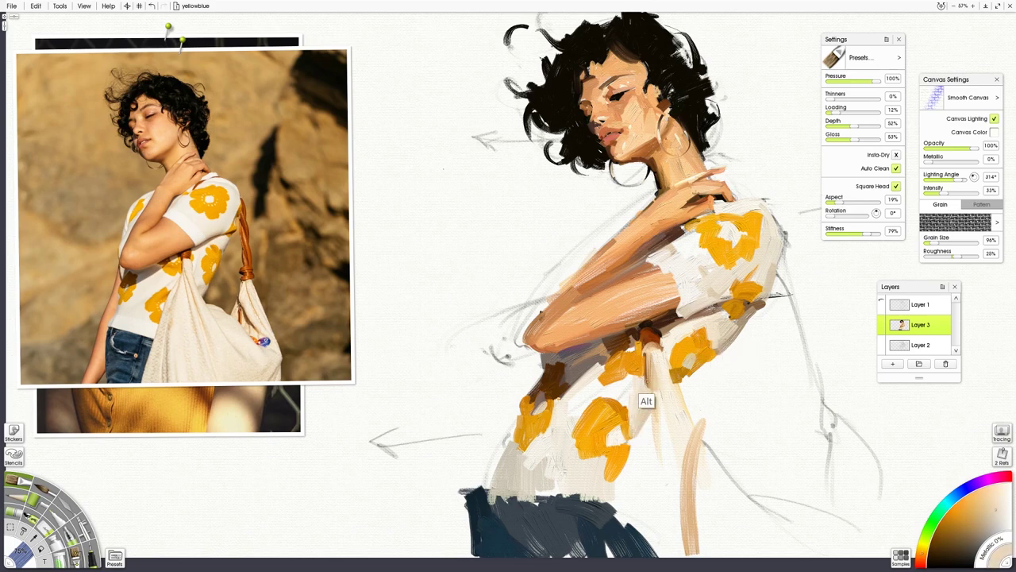
Step: Define the bag's gathered edge against the shirt with long brown and tan strokes running down from the rust strap
alt+click(645, 401)
mouse_move(633, 392)
shift+mouse_down()
mouse_move(623, 392)
mouse_move(666, 468)
shift+mouse_up()
alt+click(651, 402)
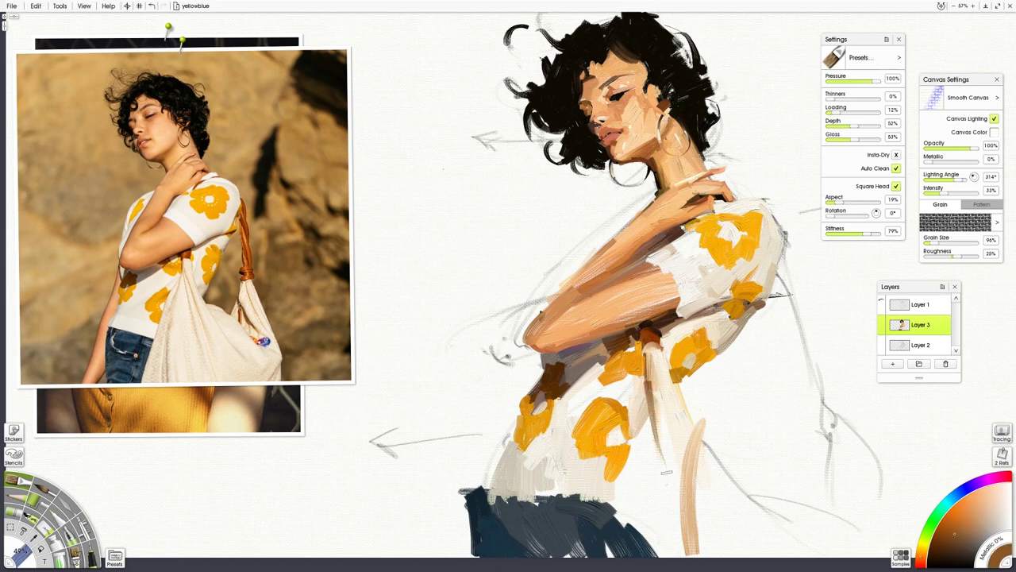
alt+click(651, 399)
drag(651, 372, 663, 473)
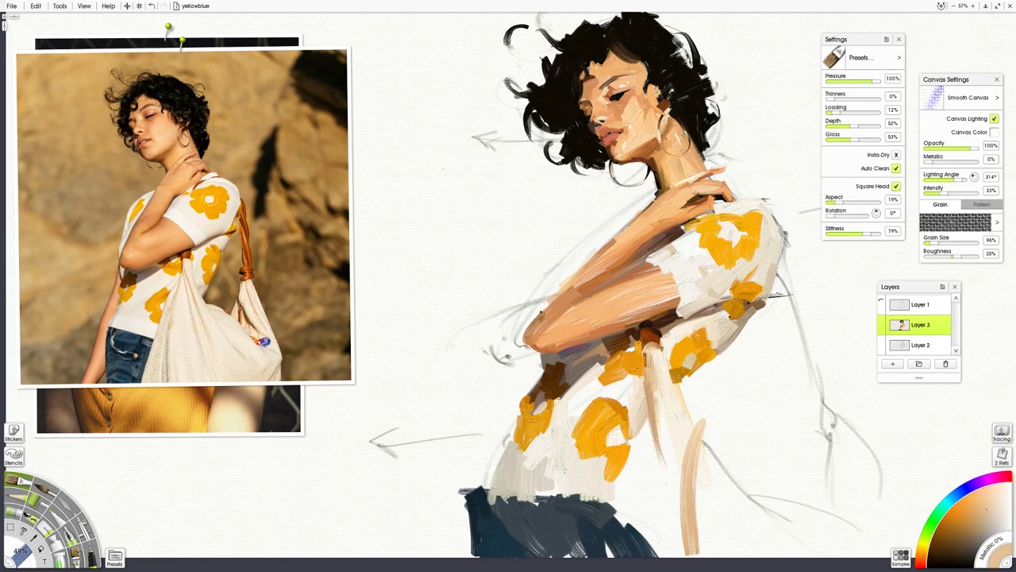
Step: Thicken the bottom petal of the large lower flower with sampled ochre
click(157, 316)
drag(603, 452, 607, 480)
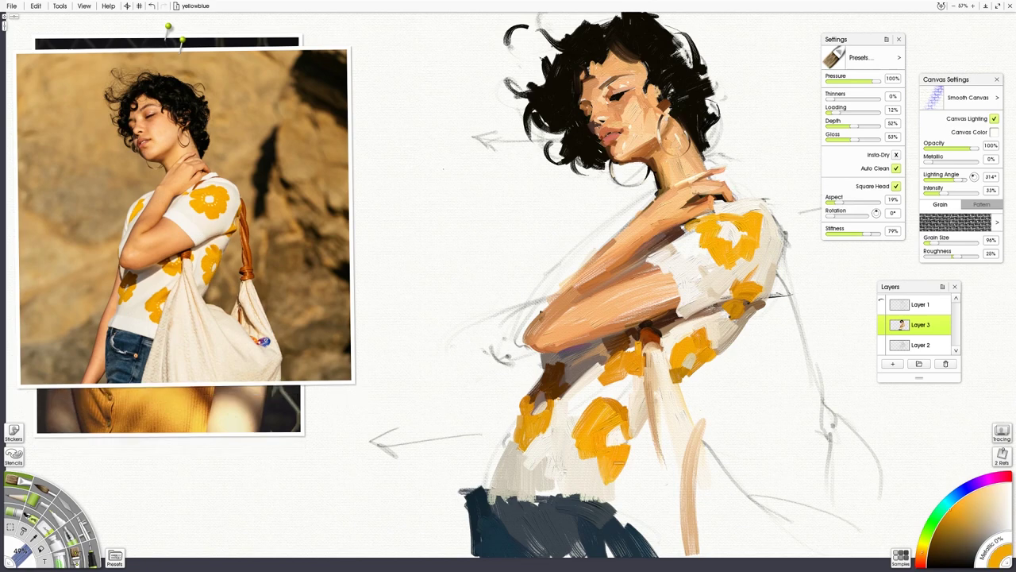
Step: Extend the shirt's back edge from beside the large lower flower down to the jeans with sampled tan and off-white strokes
alt+click(585, 389)
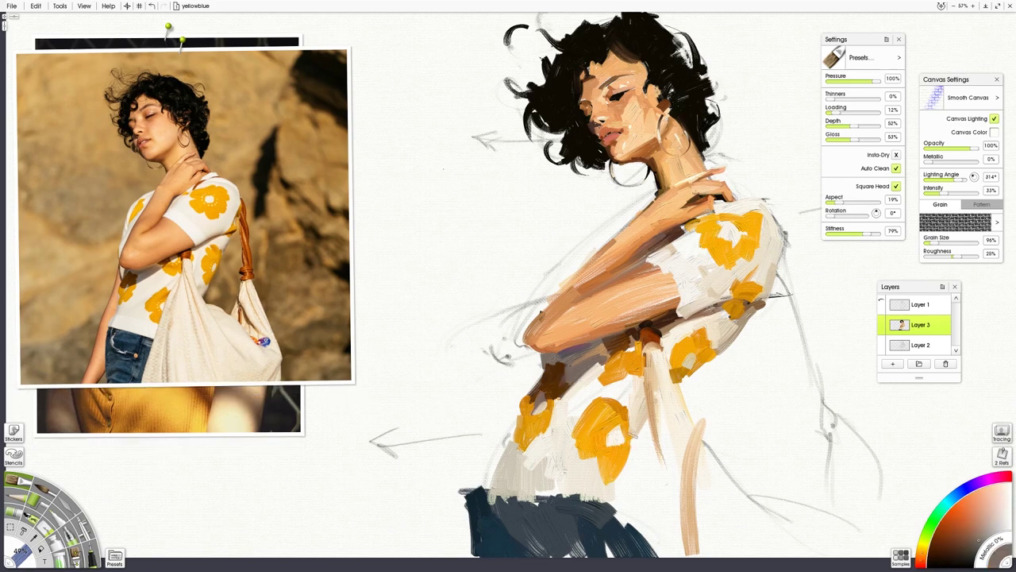
alt+click(720, 367)
drag(640, 424, 624, 471)
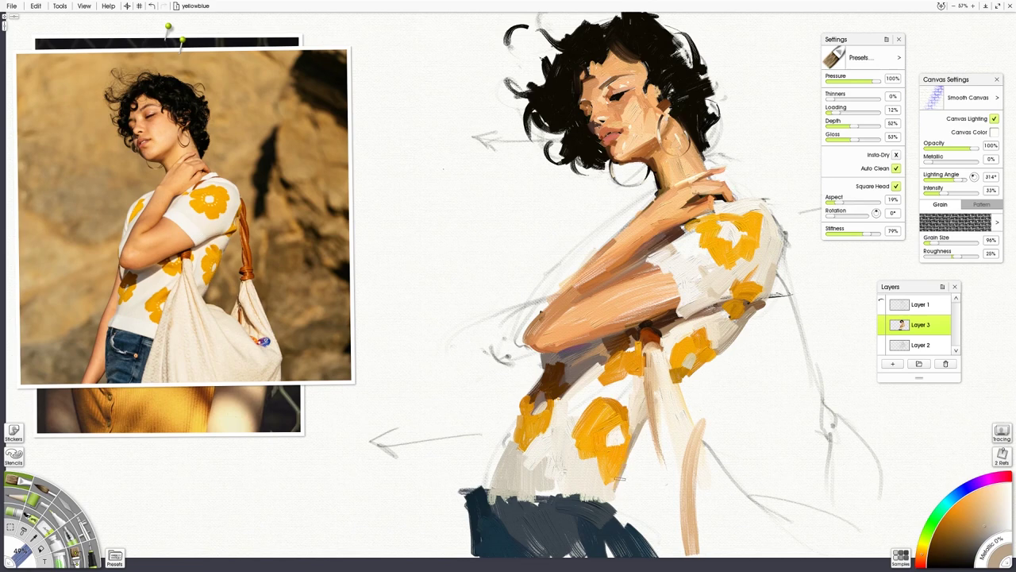
drag(628, 457, 634, 524)
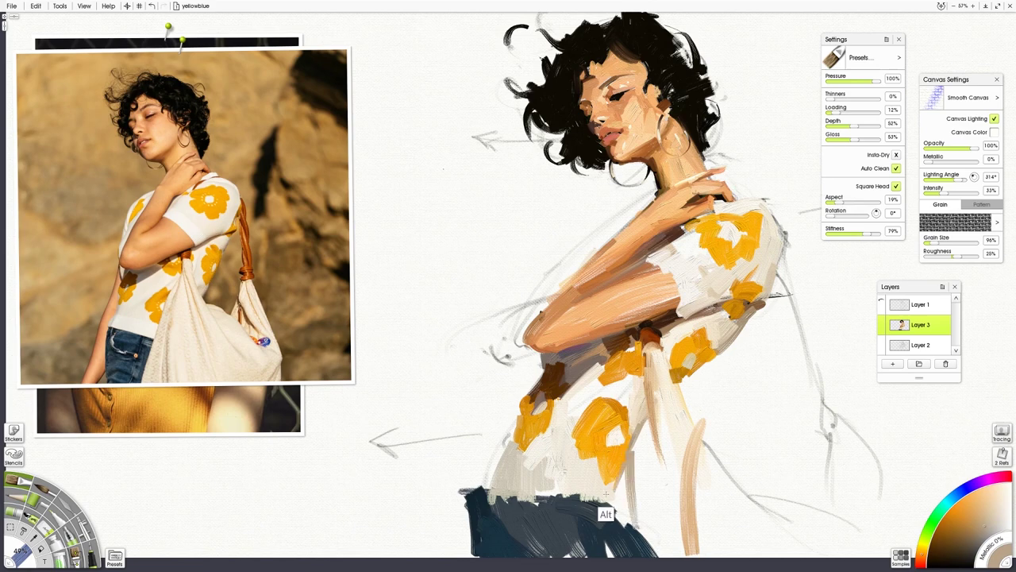
alt+click(553, 482)
drag(624, 481, 626, 518)
mouse_move(619, 484)
mouse_down()
mouse_move(618, 513)
mouse_move(629, 509)
mouse_up()
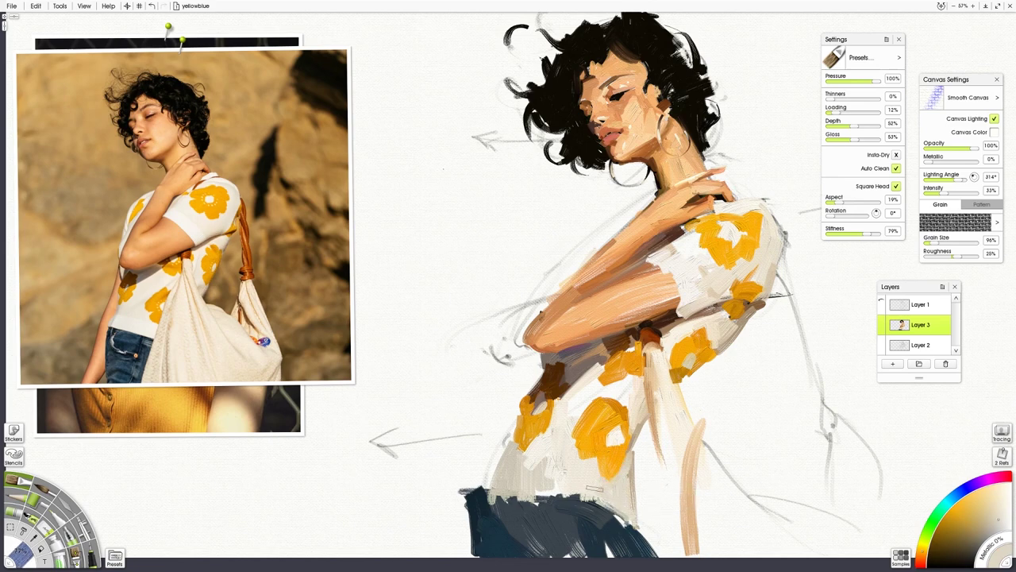
Step: Brighten the shirt above the large lower flower with pale cream and reshape the petals around its center in sampled ochres
alt+click(632, 417)
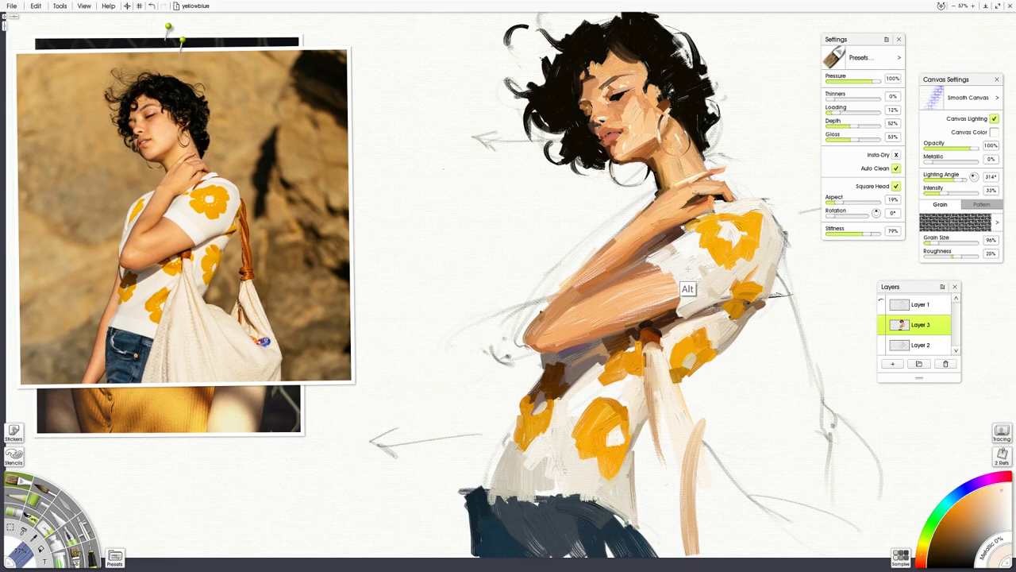
drag(632, 373, 586, 392)
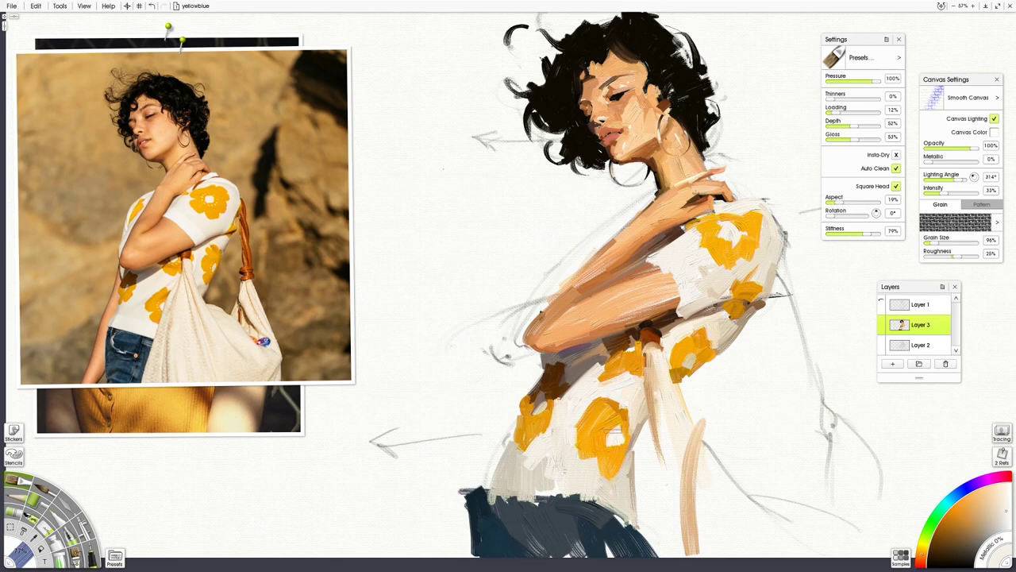
alt+click(624, 437)
shift+drag(635, 441, 619, 436)
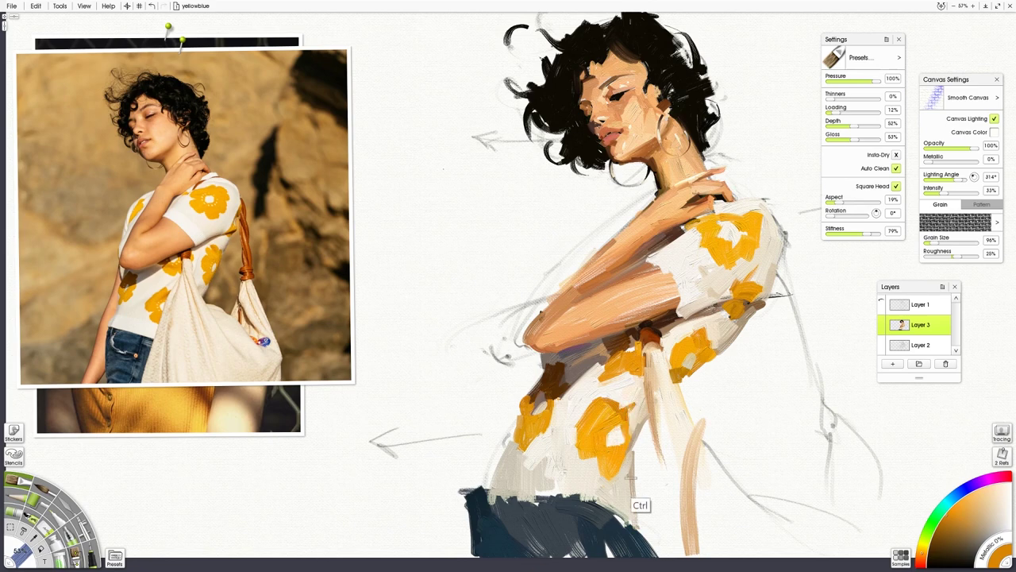
alt+click(614, 435)
alt+click(617, 454)
drag(619, 413, 623, 438)
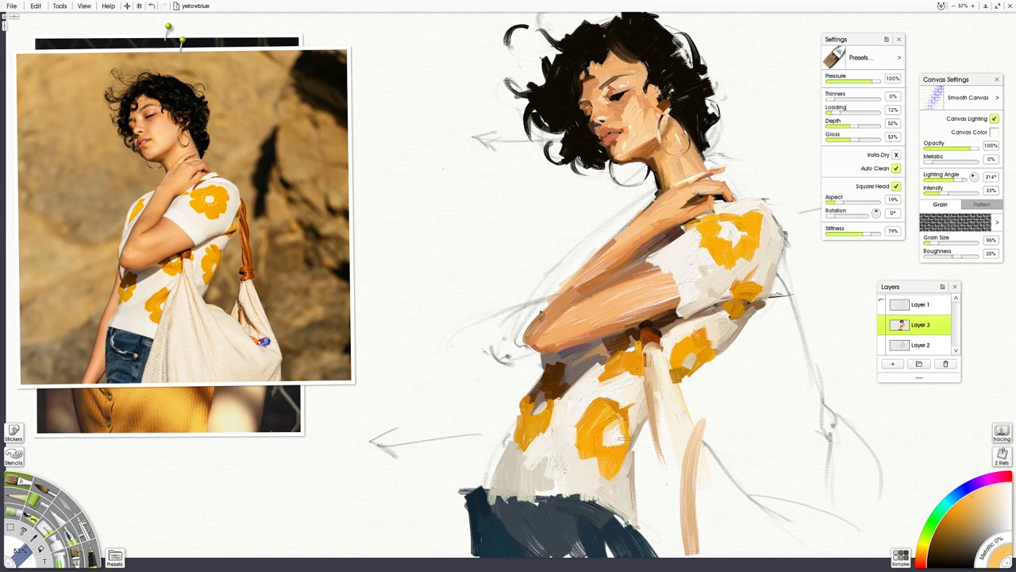
alt+click(613, 475)
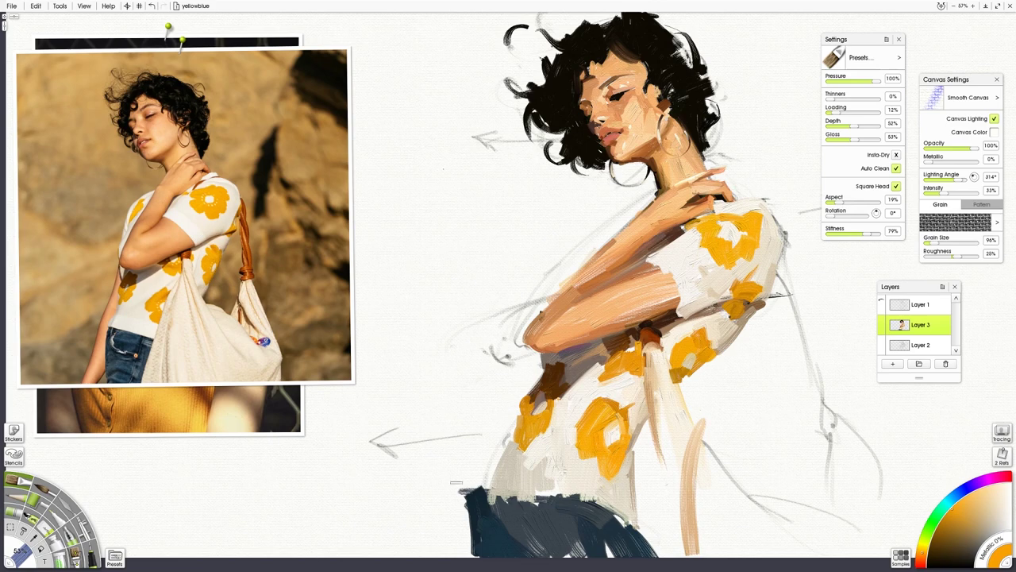
Step: Shape the shirt's front edge and carry its hem over the jeans waistband with sampled shadow beige and greyish white
click(117, 327)
drag(513, 428, 487, 491)
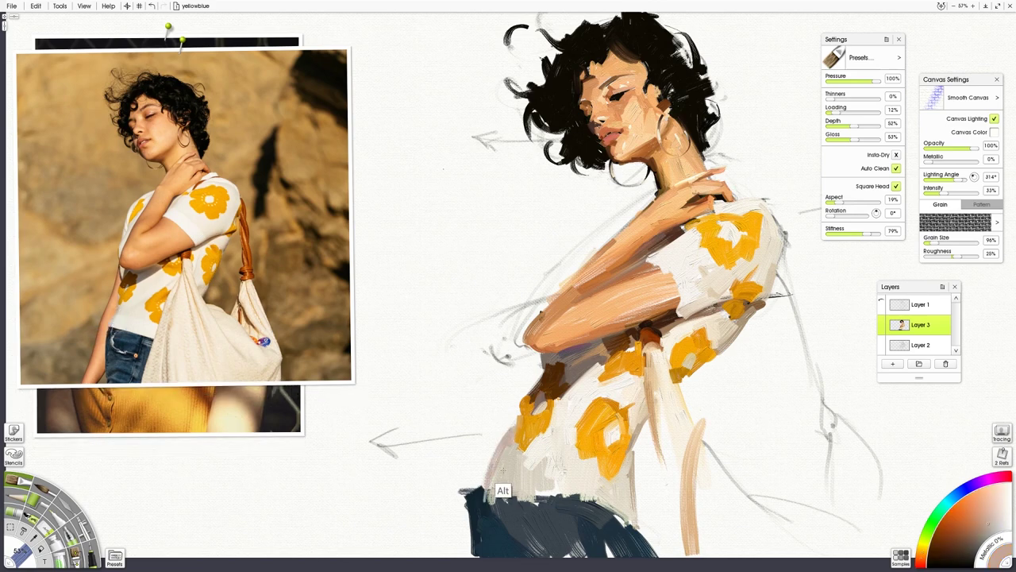
alt+click(493, 492)
drag(511, 442, 501, 465)
click(112, 340)
mouse_move(490, 462)
mouse_down()
mouse_move(504, 431)
mouse_move(470, 465)
mouse_move(463, 515)
mouse_up()
alt+click(467, 486)
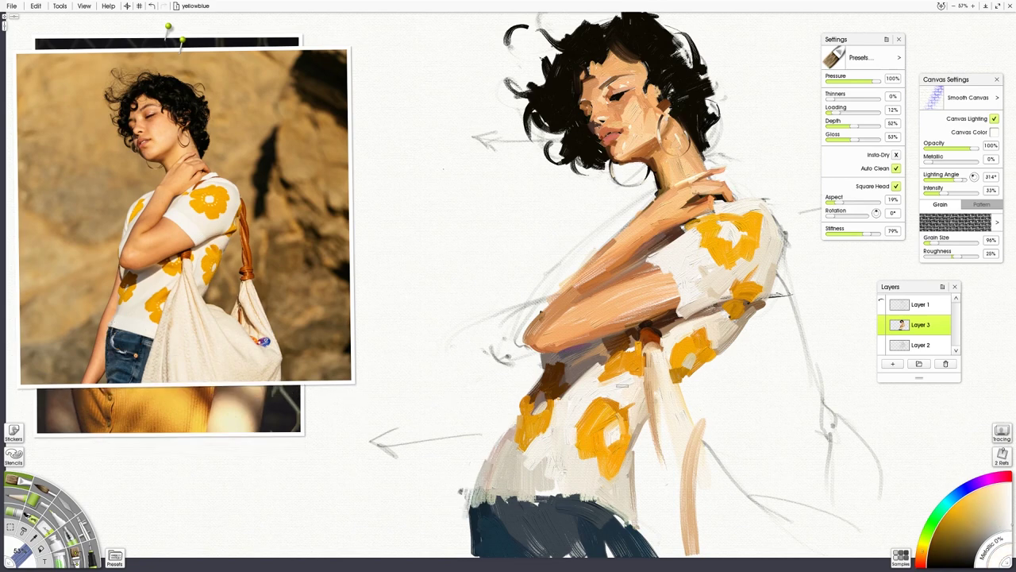
Step: Lay in the bag's sweeping upper contour with broad sampled cream strokes from the waist down toward the canvas edge
click(205, 327)
shift+drag(778, 500, 797, 500)
drag(702, 448, 811, 544)
shift+drag(753, 495, 839, 504)
Step: Block in the bag's gathered far end with a sampled dark brown base covered by long cream strokes
click(244, 339)
drag(826, 457, 859, 520)
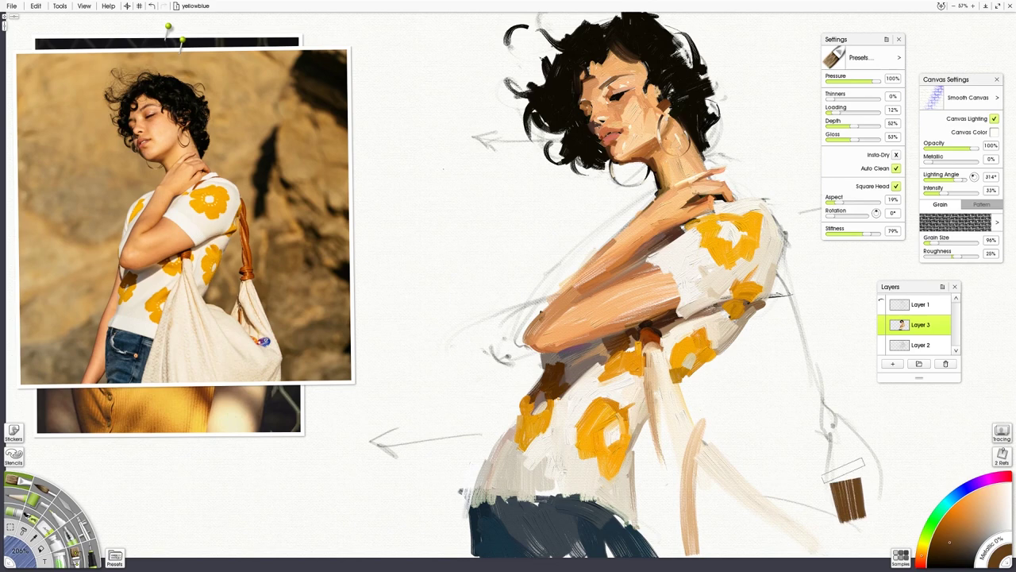
drag(820, 429, 843, 516)
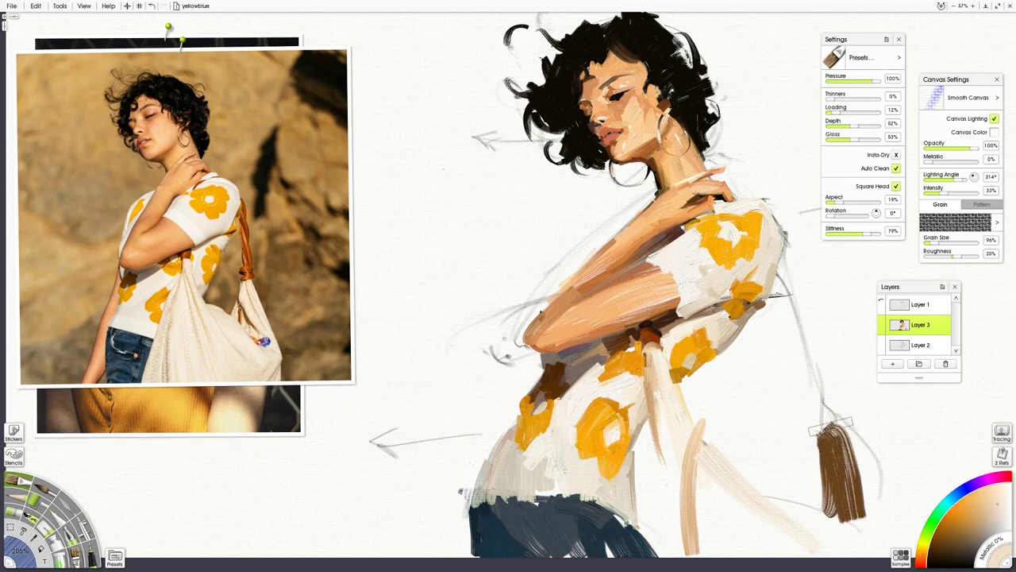
drag(830, 425, 878, 540)
Step: Fill the bag's body with broad sampled cream strokes between the brown front fold and the gathered far end
mouse_move(767, 501)
mouse_down()
mouse_move(843, 525)
mouse_move(856, 550)
mouse_up()
drag(774, 517, 856, 550)
drag(745, 534, 856, 552)
alt+click(176, 364)
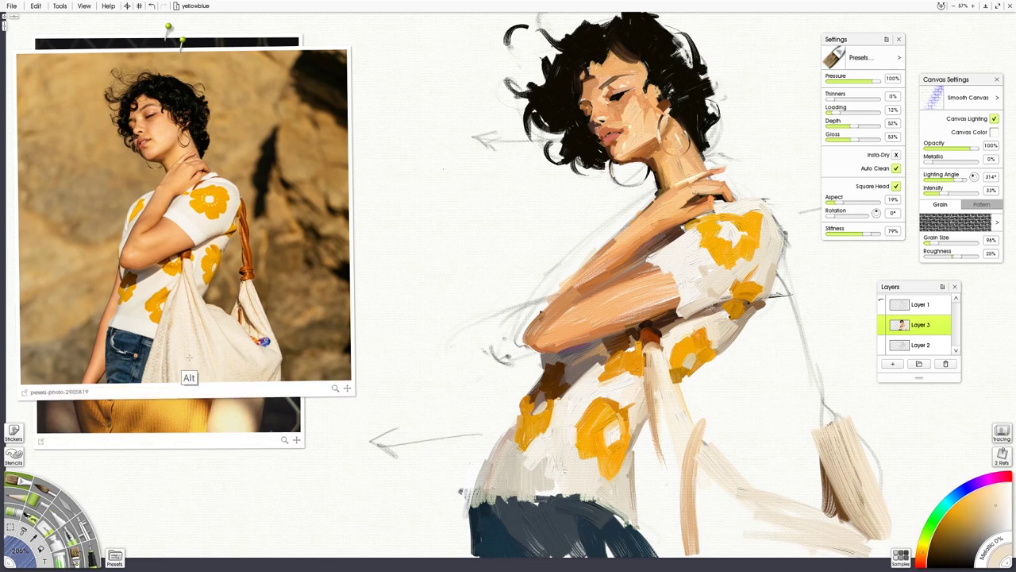
drag(719, 539, 717, 447)
drag(741, 512, 776, 556)
drag(784, 522, 839, 558)
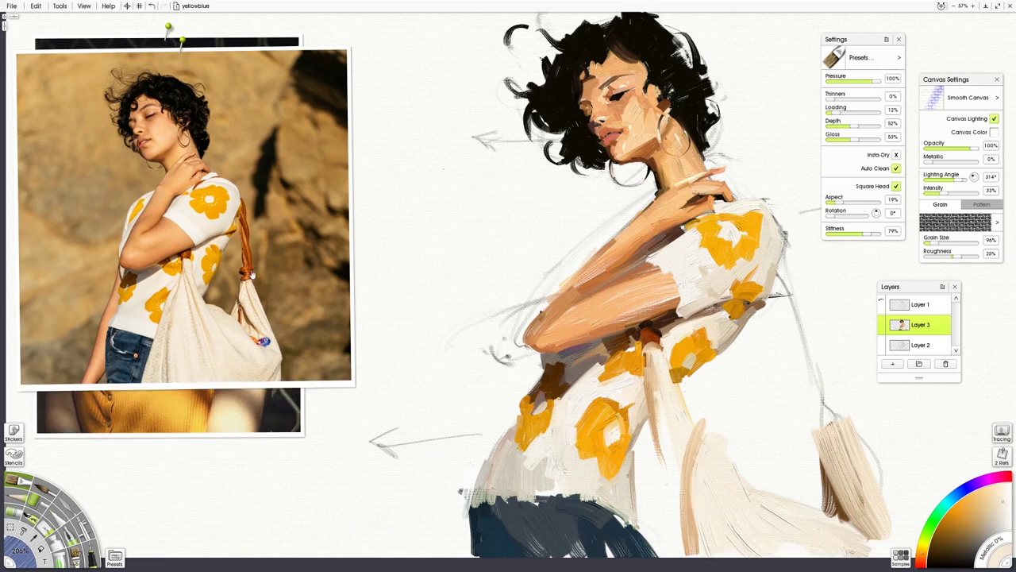
Step: Paint the bag's rust strap from the back of the shoulder to the gathered end, with a dark accent at its base
alt+click(246, 266)
key(shift)
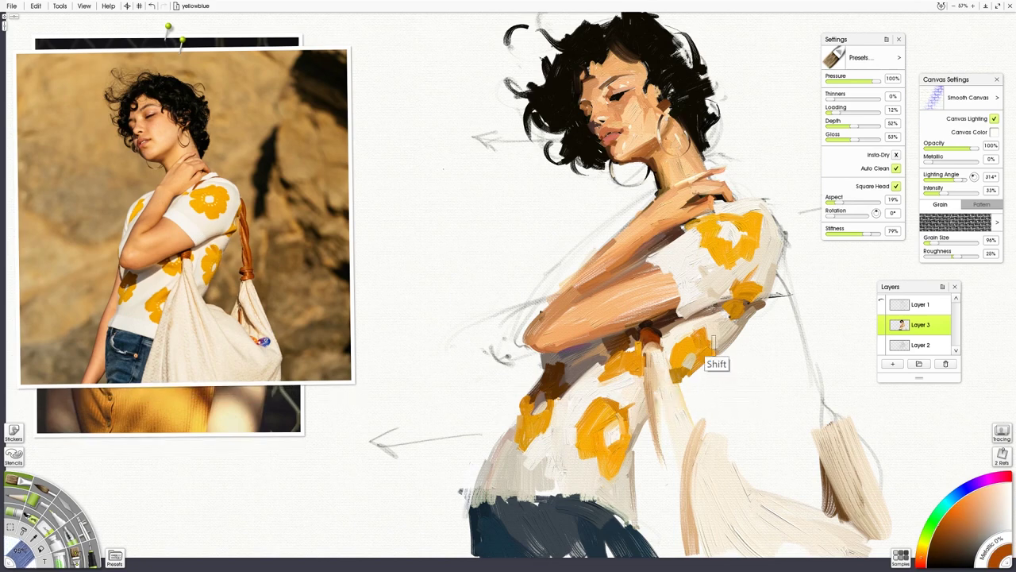
drag(782, 279, 812, 372)
mouse_move(826, 415)
mouse_down()
mouse_move(817, 392)
mouse_move(812, 412)
mouse_move(820, 389)
mouse_move(817, 429)
mouse_up()
alt+click(243, 293)
alt+click(242, 294)
alt+click(246, 262)
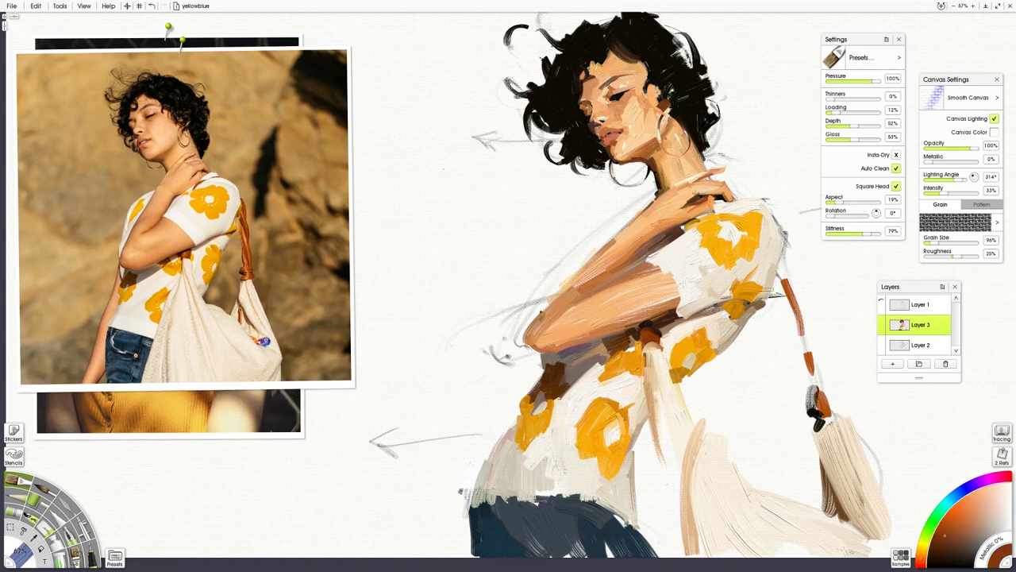
mouse_move(780, 262)
mouse_down()
mouse_move(787, 300)
mouse_move(806, 324)
mouse_move(831, 405)
mouse_up()
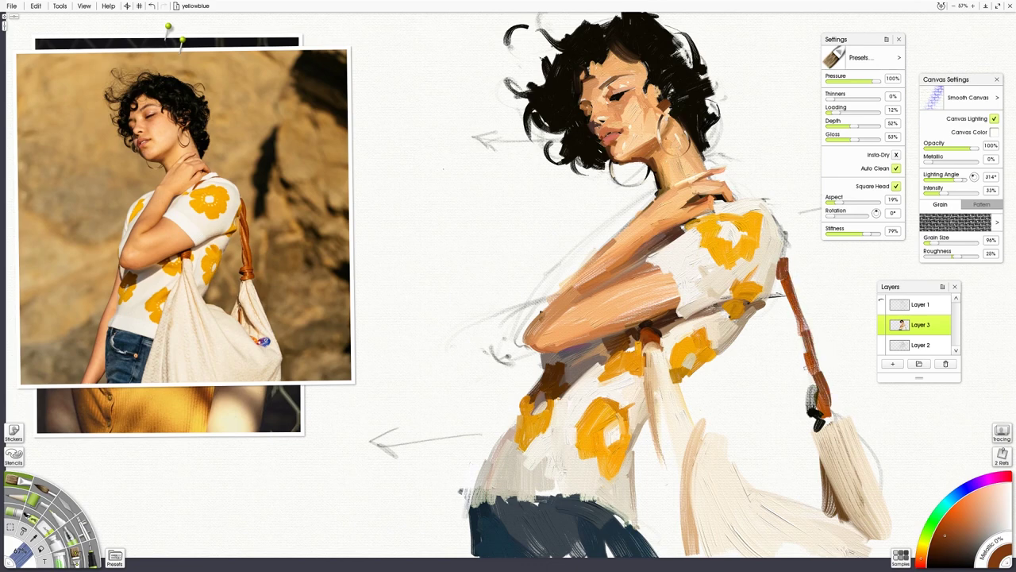
Step: Thicken the strap's lower part and knot with sampled browns and add lighter tan strokes along its length
mouse_move(812, 368)
mouse_down()
mouse_move(821, 426)
mouse_move(813, 344)
mouse_up()
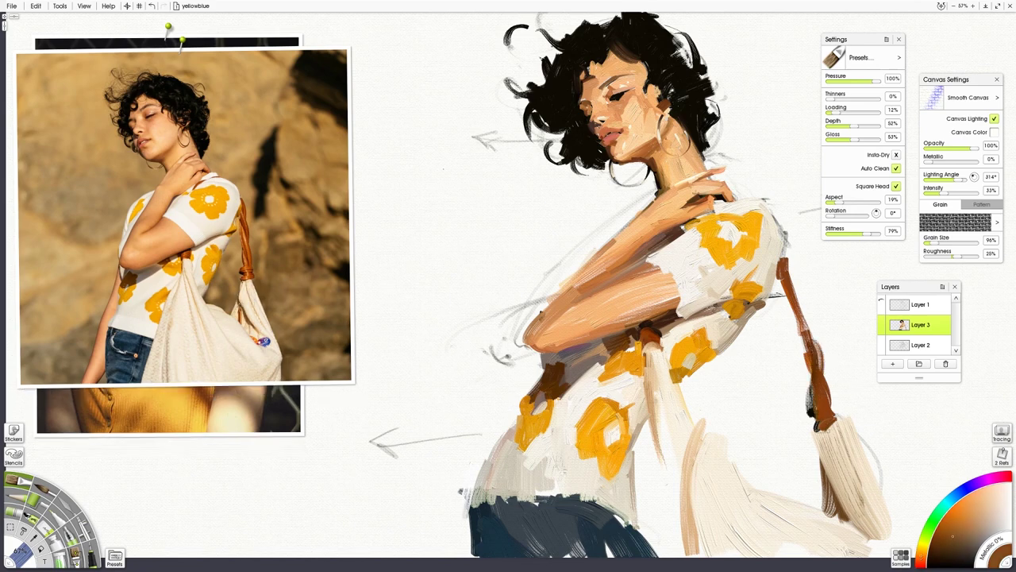
alt+click(243, 273)
drag(836, 427, 810, 424)
alt+click(646, 350)
alt+click(648, 356)
drag(812, 359, 787, 276)
Step: Define the folds of the bag's gathered end with sampled brown strokes and a rust accent at its lower inner edge
alt+click(244, 299)
alt+click(243, 334)
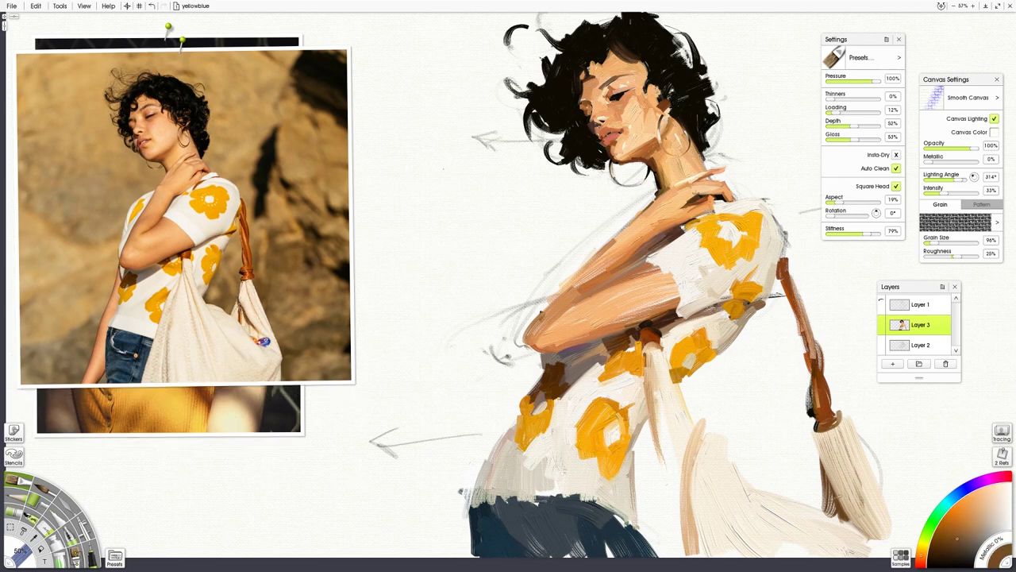
mouse_move(826, 439)
mouse_down()
mouse_move(827, 497)
mouse_move(876, 551)
mouse_up()
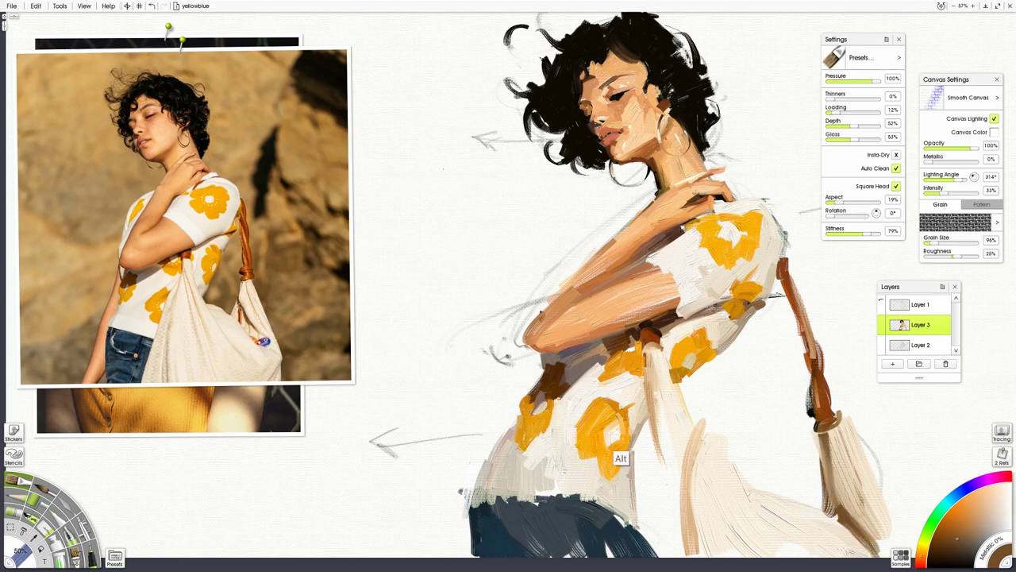
alt+click(255, 320)
drag(834, 510, 829, 546)
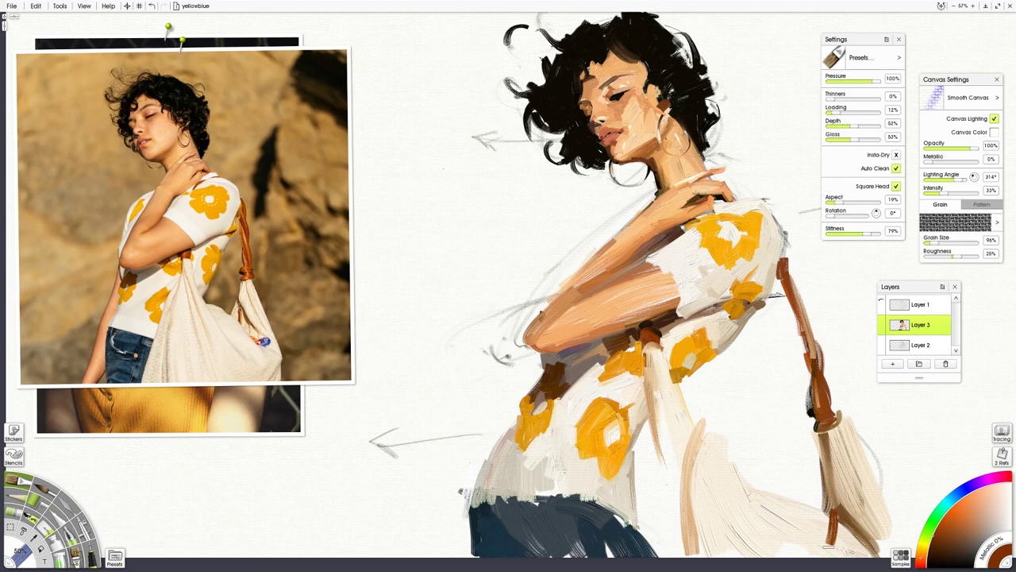
Step: Refine the upper arm where it meets the sleeve opening with skin tones sampled from the photo and the painting
alt+click(228, 332)
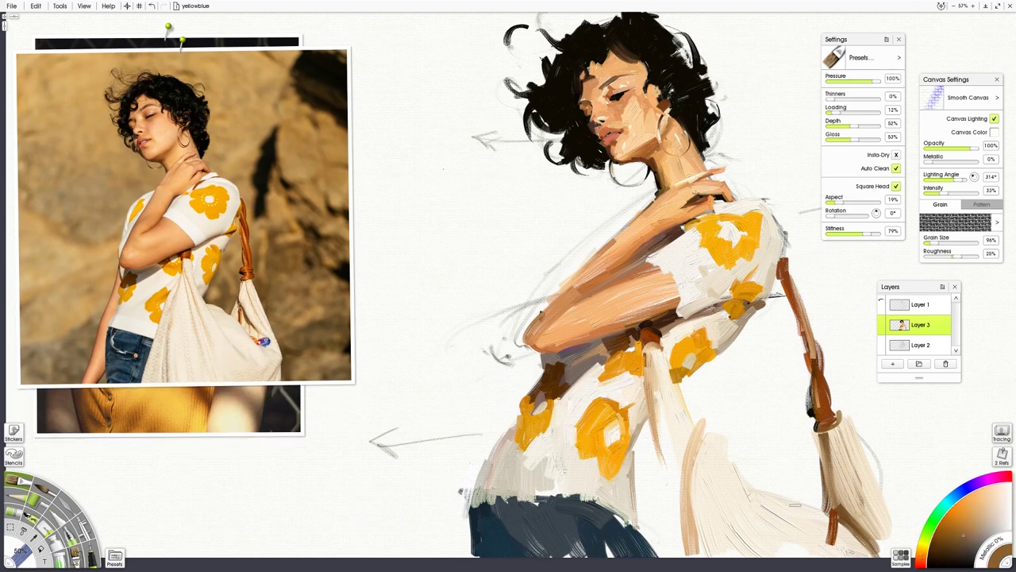
alt+click(170, 248)
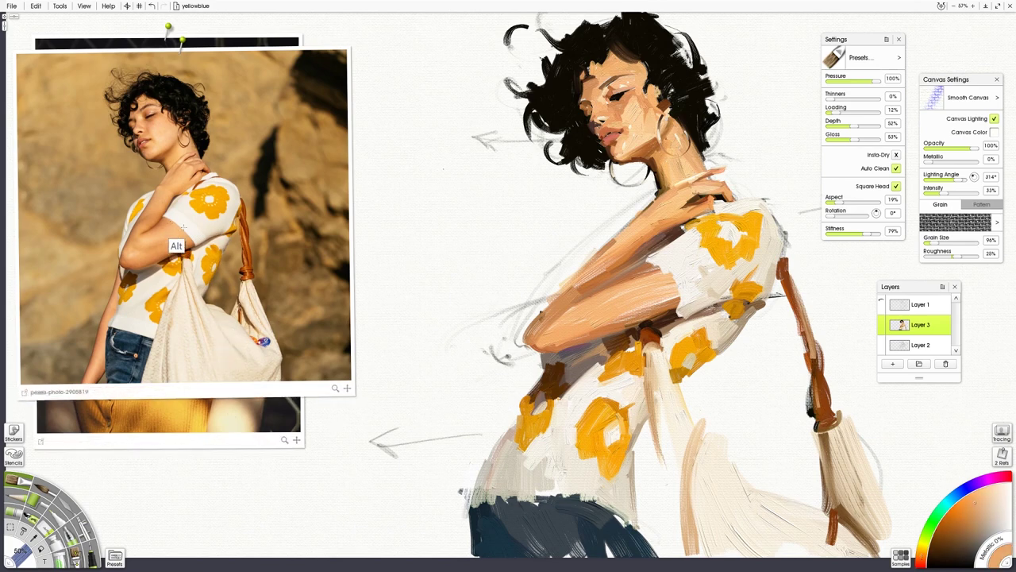
alt+click(665, 278)
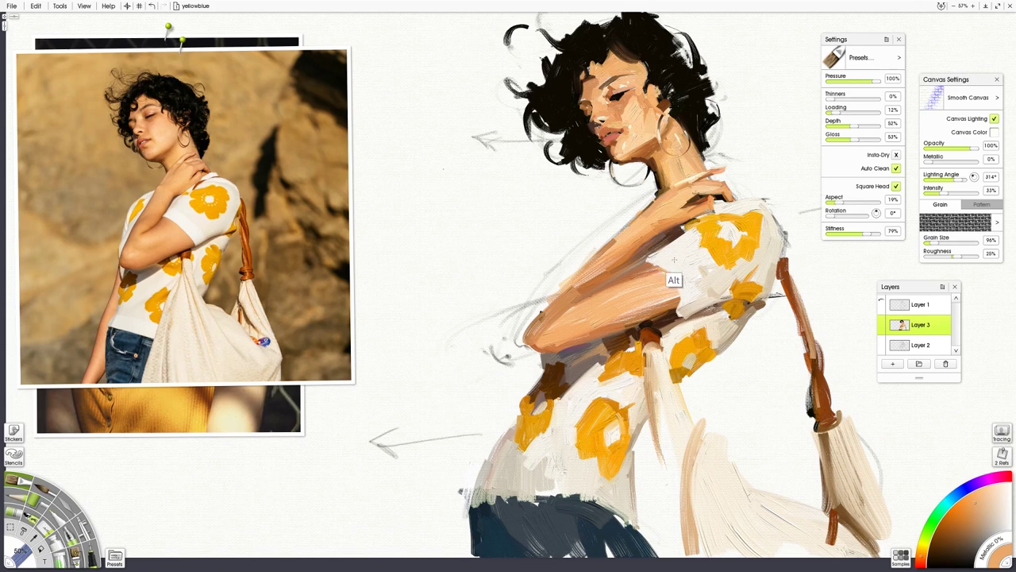
alt+click(647, 282)
key(alt)
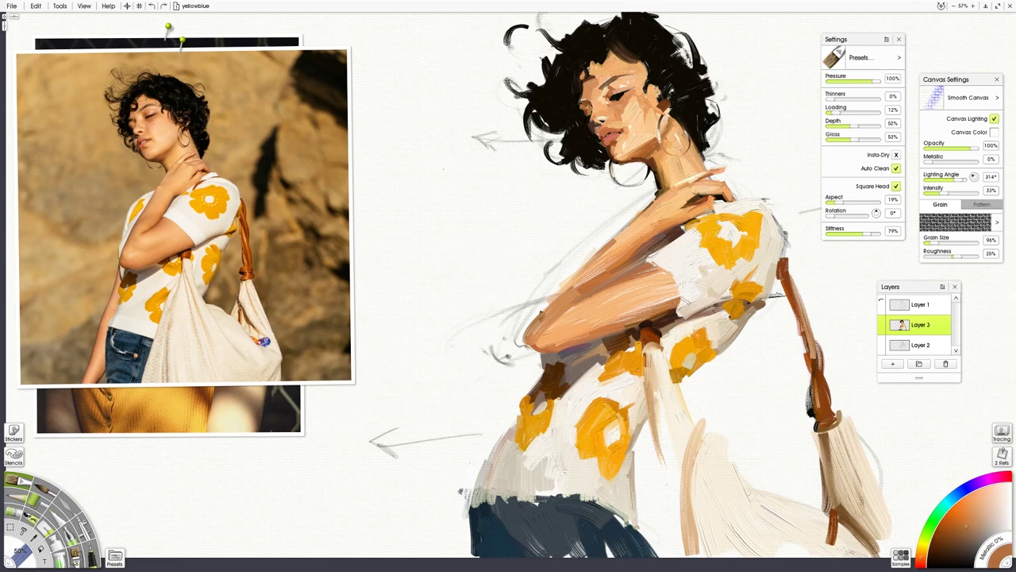
alt+click(671, 326)
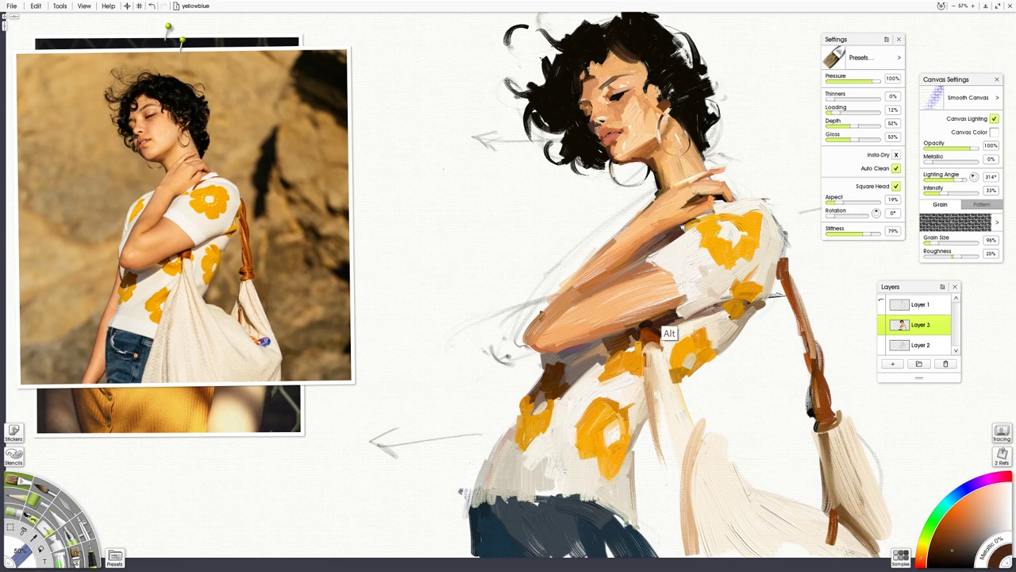
alt+click(669, 336)
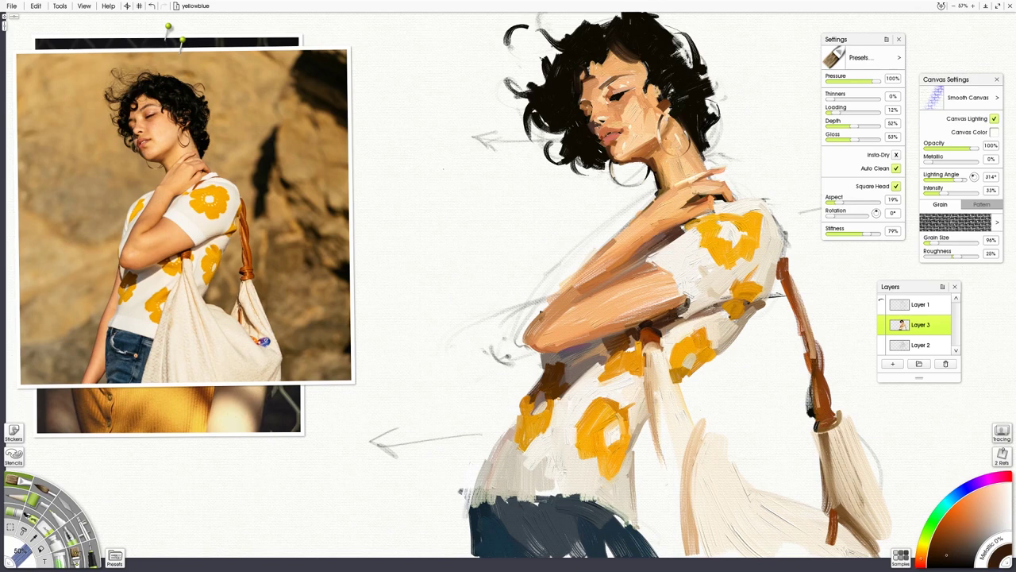
key(ctrl+z)
Step: Rework the arm's underside and the lower sleeve edge with sampled brown shadow and light skin tones
alt+click(686, 314)
alt+click(681, 316)
alt+click(662, 335)
alt+click(688, 297)
alt+click(677, 292)
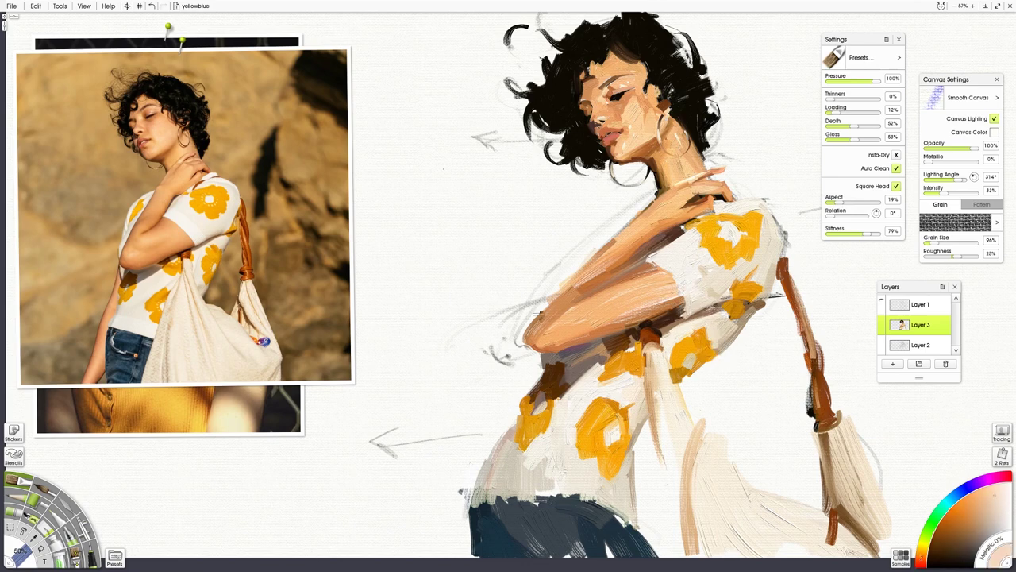
Step: Draw a thin dark brown shadow line between the forearm and upper arm with a smaller brush
alt+click(119, 290)
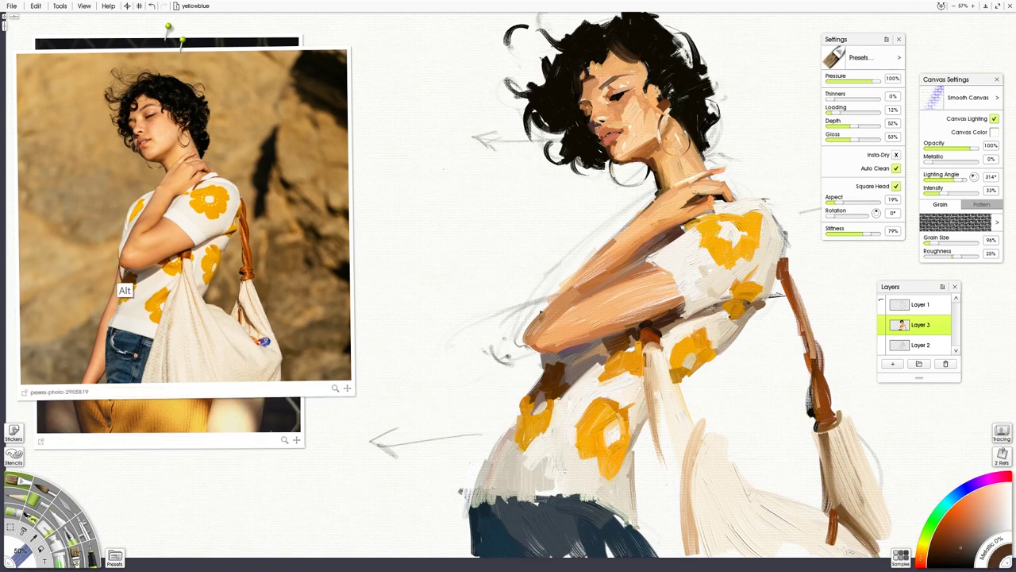
shift+drag(550, 368, 539, 367)
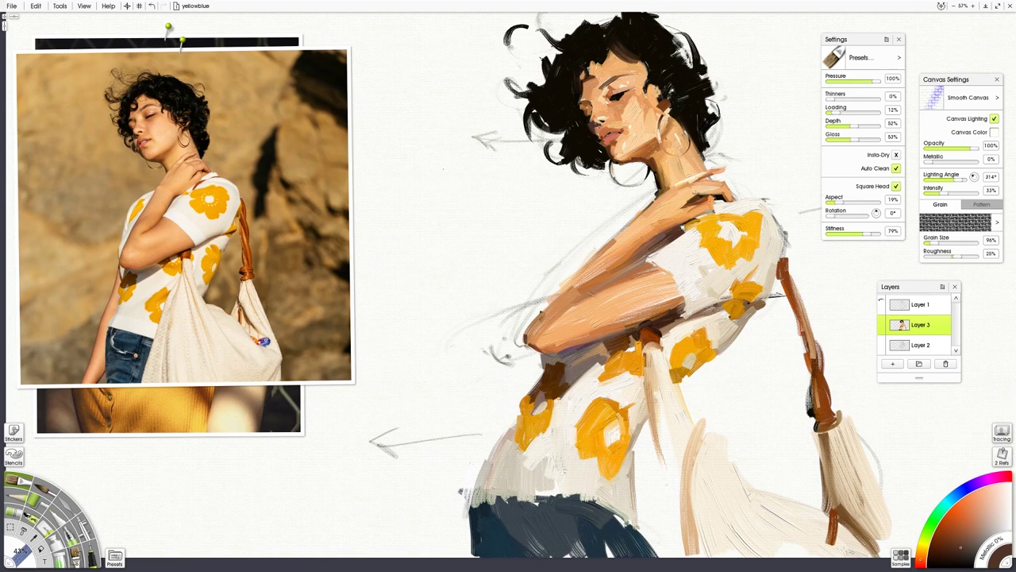
drag(586, 296, 669, 253)
key(ctrl+z)
drag(586, 297, 644, 265)
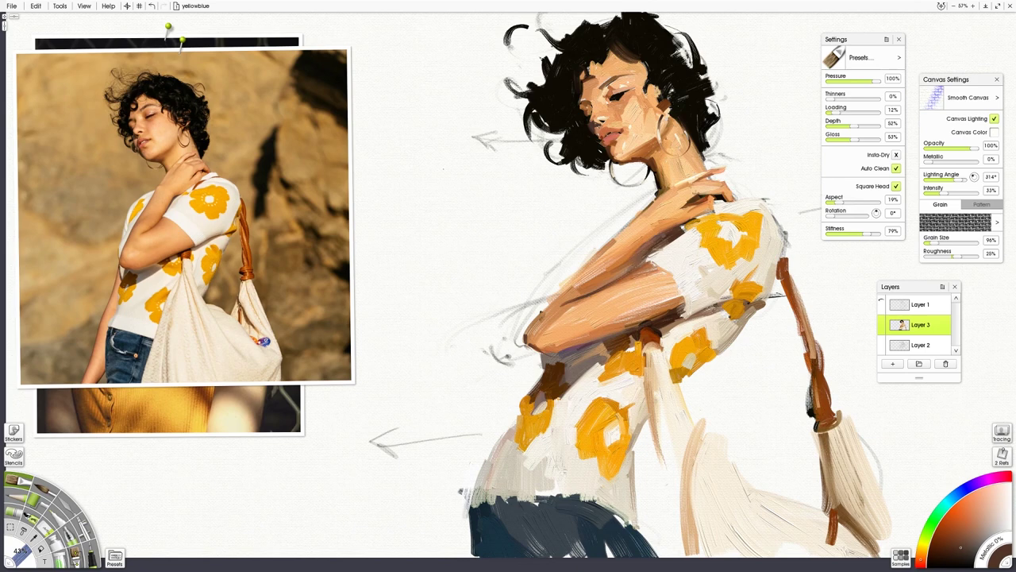
Step: Model the raised forearm along the shadow line with sampled skin tones, running strokes down toward the elbow
alt+click(624, 275)
alt+click(630, 267)
mouse_move(634, 247)
mouse_down()
mouse_move(610, 273)
mouse_move(638, 267)
mouse_up()
alt+click(627, 265)
mouse_move(634, 241)
mouse_down()
mouse_move(549, 306)
mouse_move(597, 305)
mouse_move(550, 313)
mouse_up()
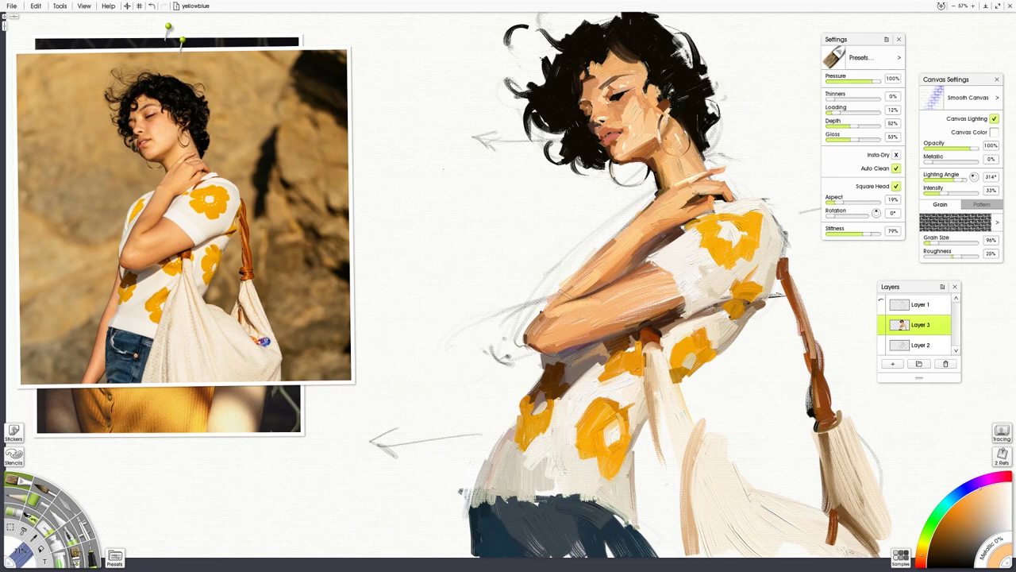
Step: Refine the forearm just above the elbow with short strokes in skin tones sampled from the painting and the photo
alt+click(559, 311)
drag(546, 307, 582, 286)
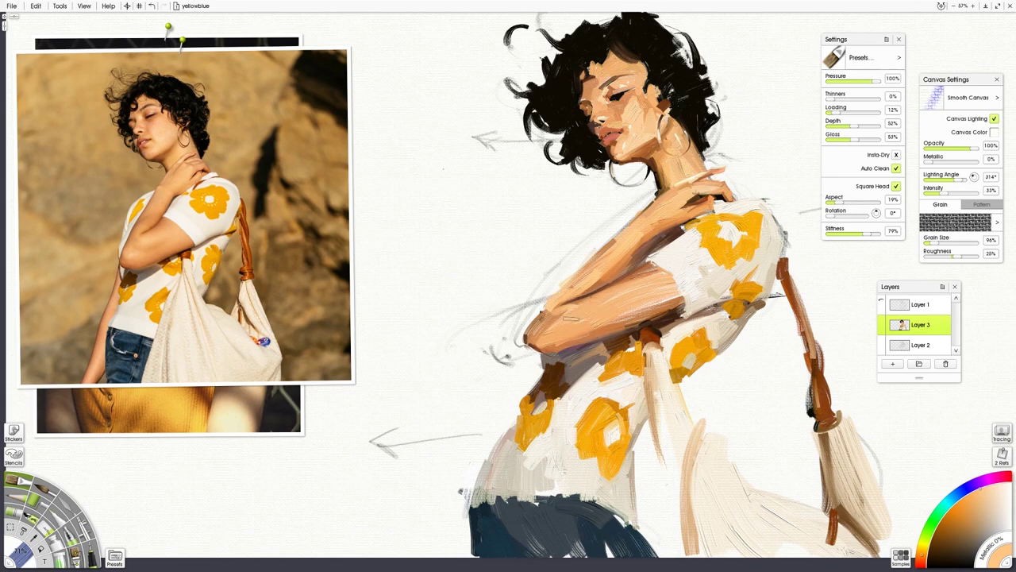
drag(567, 322, 546, 314)
drag(599, 309, 585, 312)
click(131, 260)
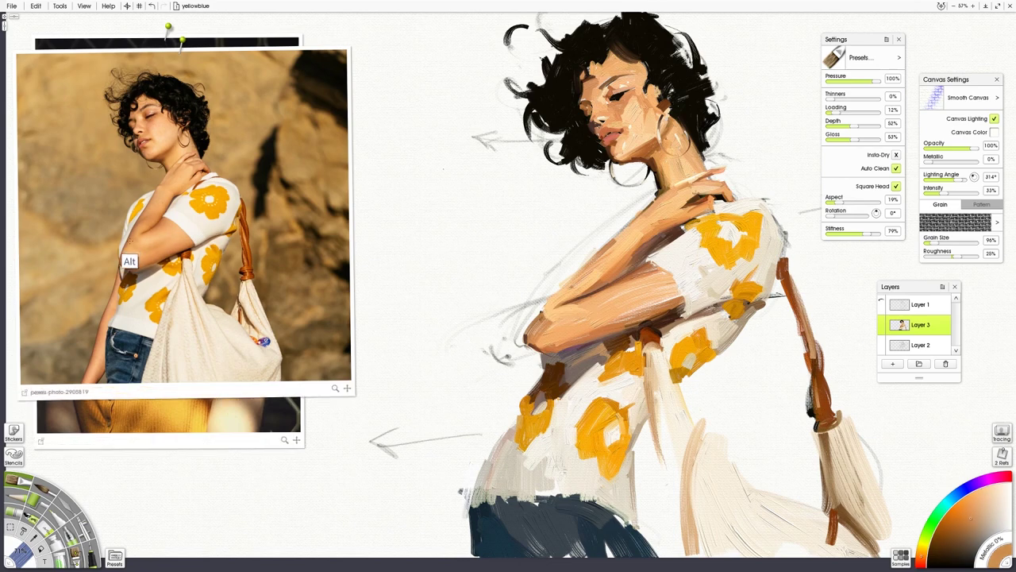
mouse_move(546, 305)
mouse_down()
mouse_move(540, 322)
mouse_move(586, 273)
mouse_up()
key(ctrl+z)
drag(541, 312, 578, 278)
Step: Rework the inner forearm and wrist edge beside the sleeve with brown shadow and skin tones sampled from the photo and painting
alt+click(152, 239)
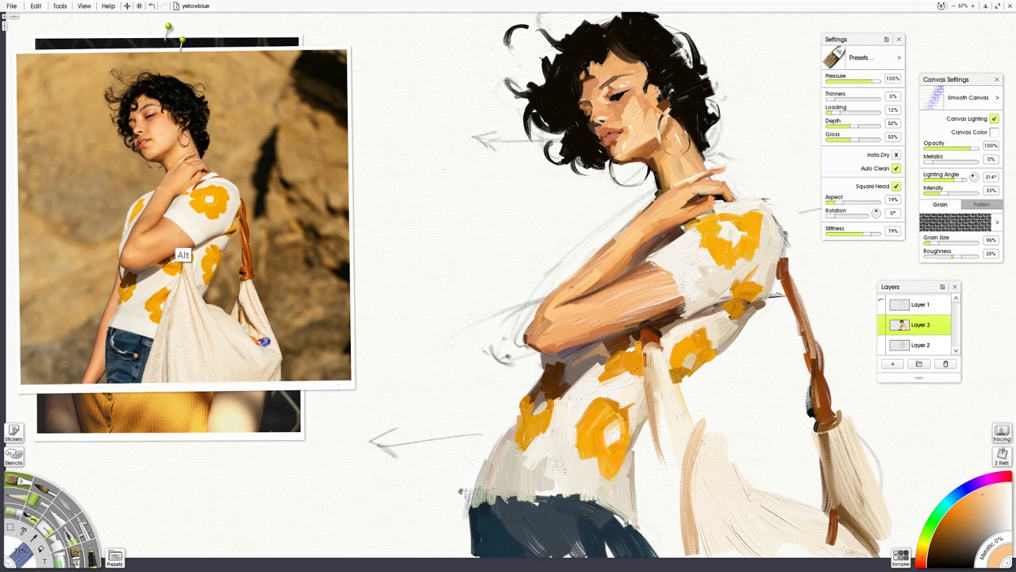
alt+click(154, 238)
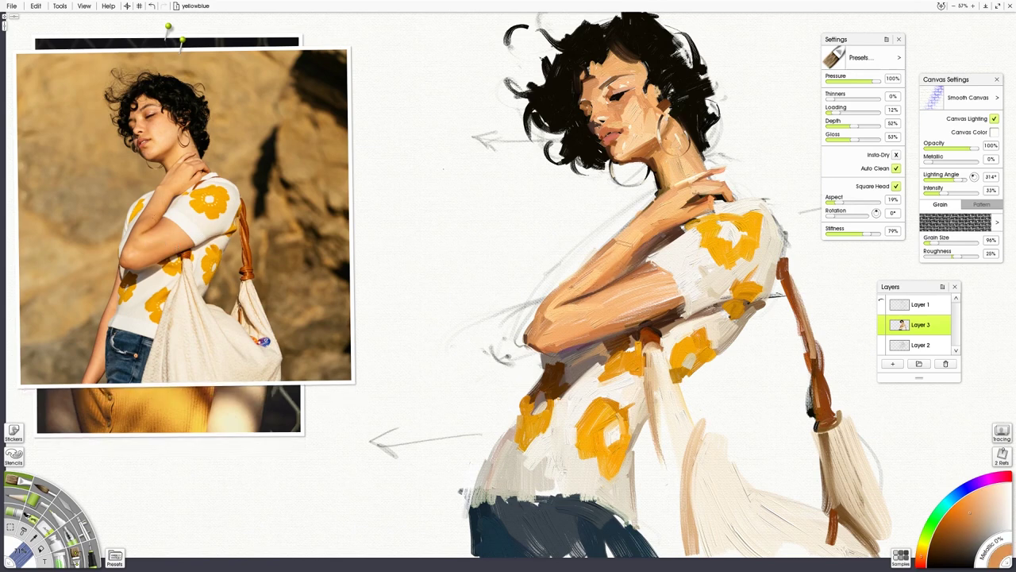
alt+click(173, 222)
mouse_move(659, 247)
mouse_down()
mouse_move(672, 229)
mouse_move(624, 269)
mouse_up()
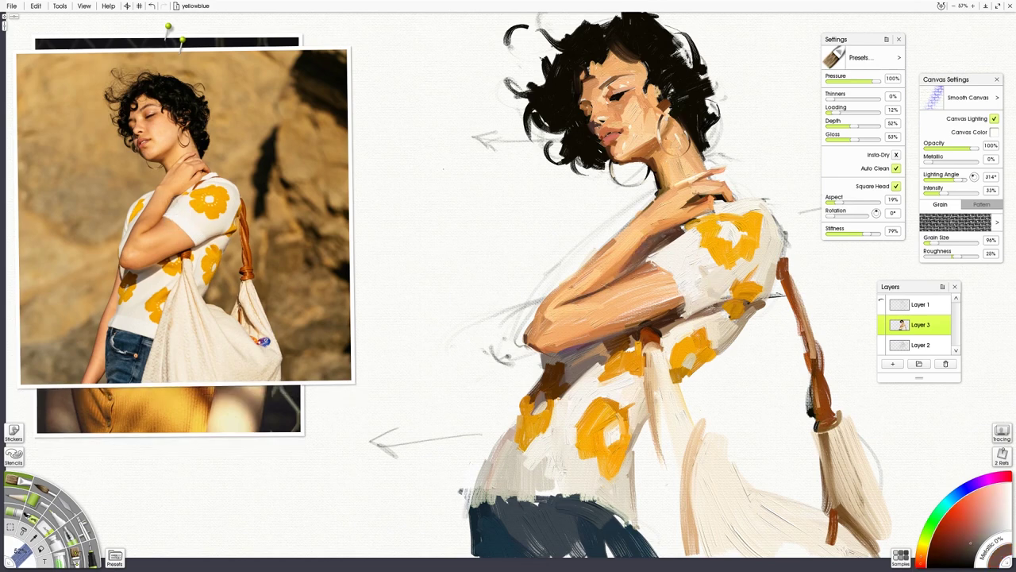
alt+click(669, 251)
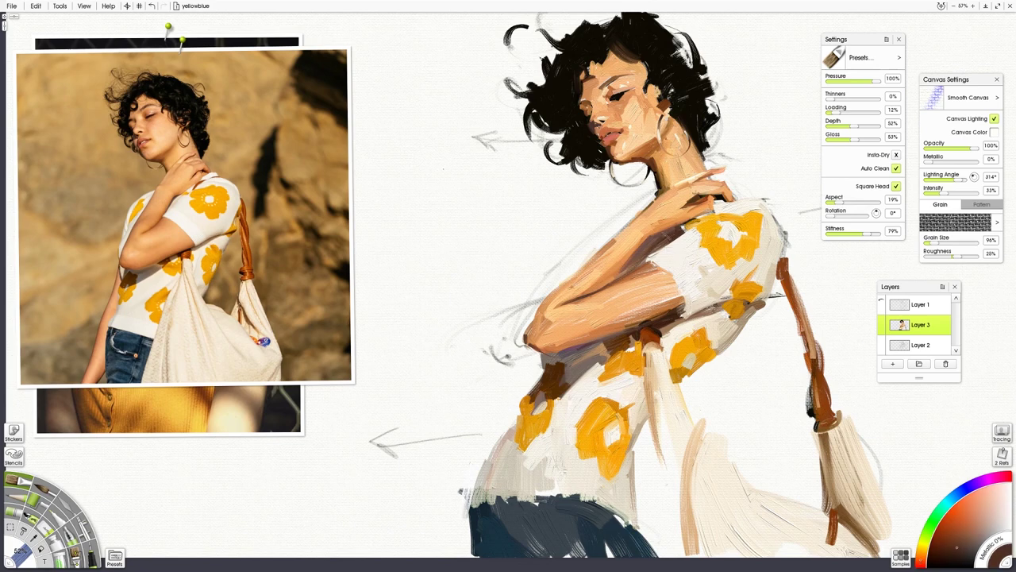
drag(688, 225, 707, 215)
alt+click(691, 232)
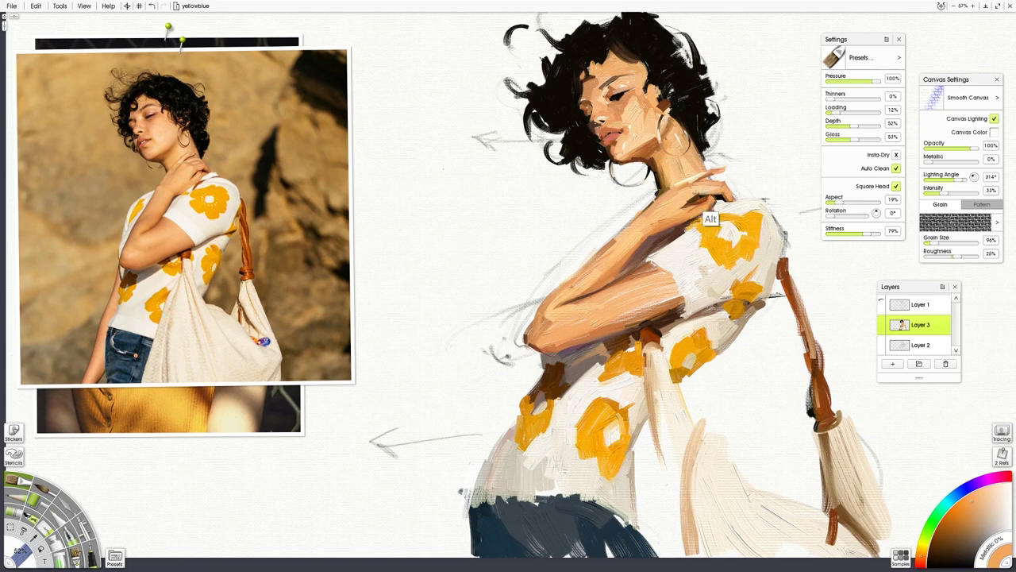
alt+click(700, 219)
drag(704, 226, 684, 227)
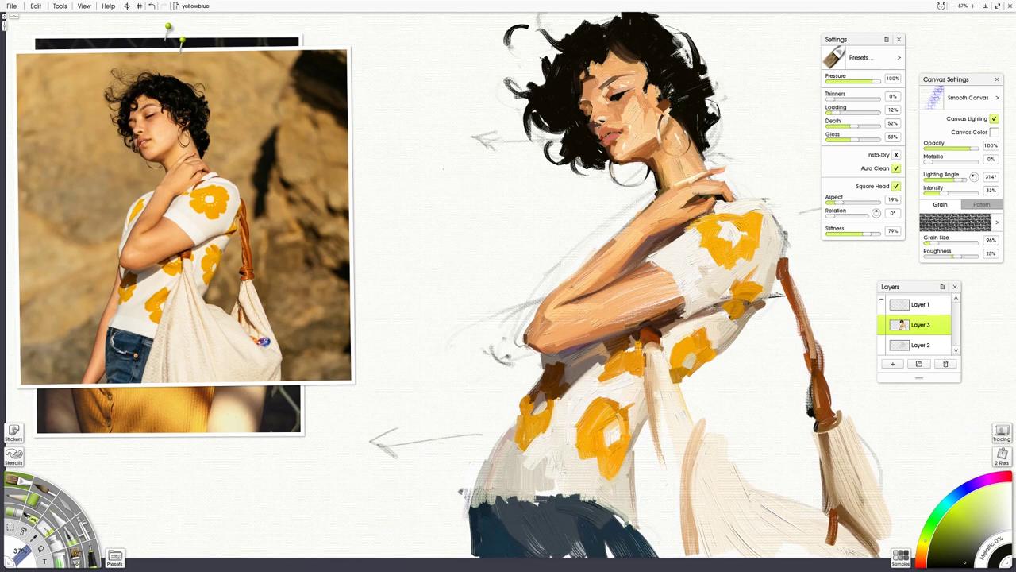
Step: Check the painting mirrored, then rearrange the two reference photos so the curly-haired woman's photo lies above the yellow-top portrait
key(h)
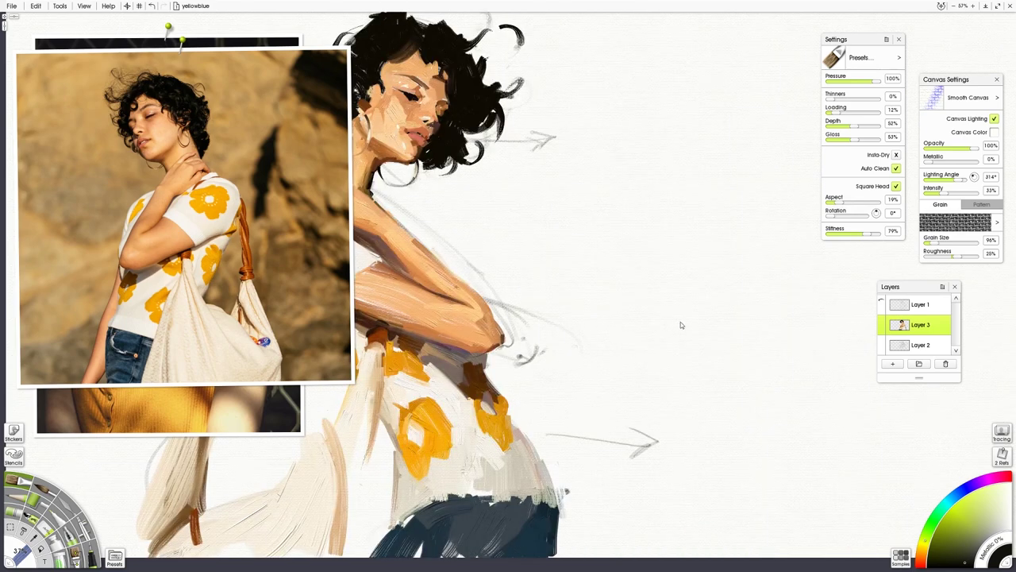
key(h)
drag(291, 241, 63, 225)
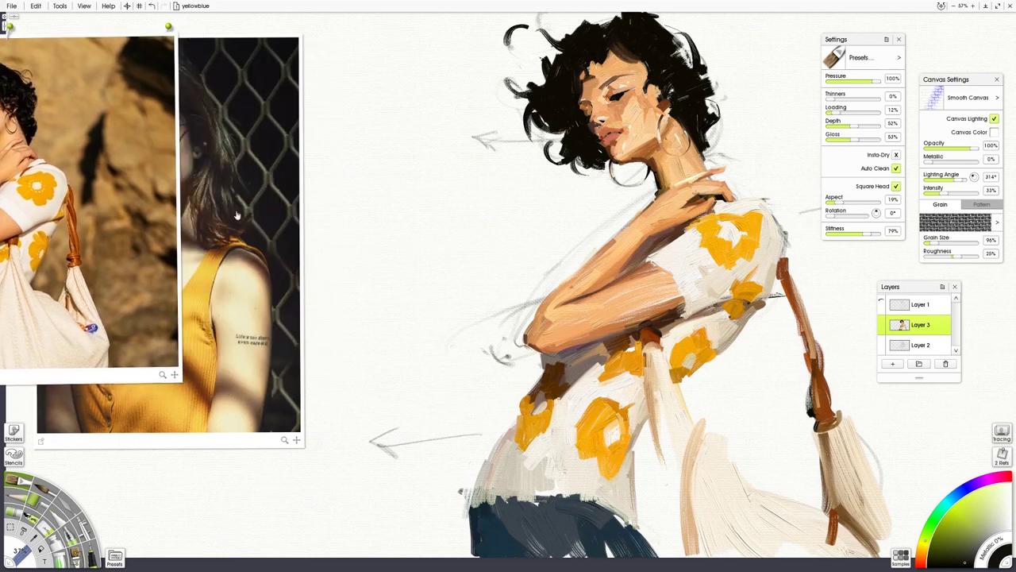
drag(255, 215, 135, 218)
key(h)
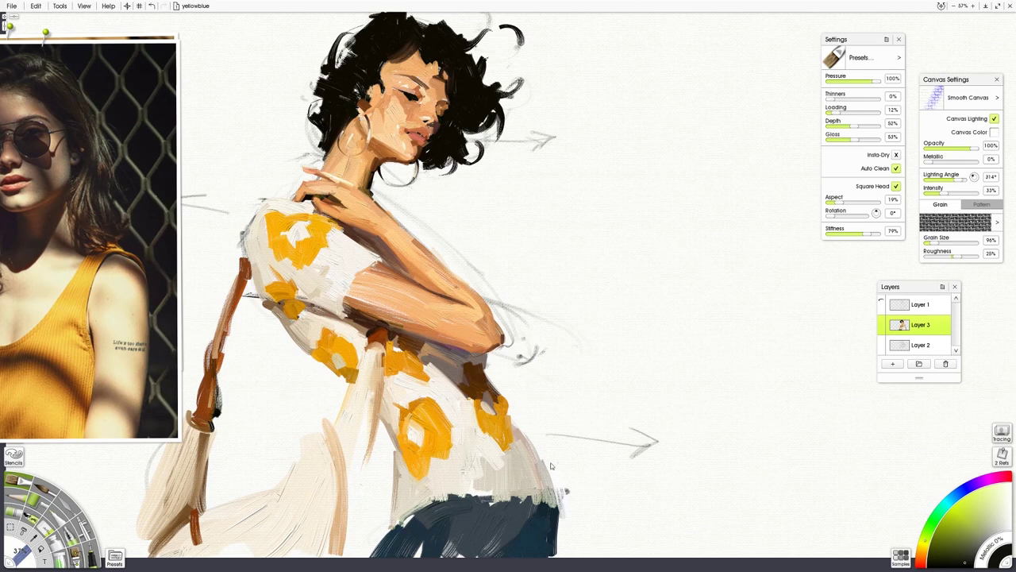
key(h)
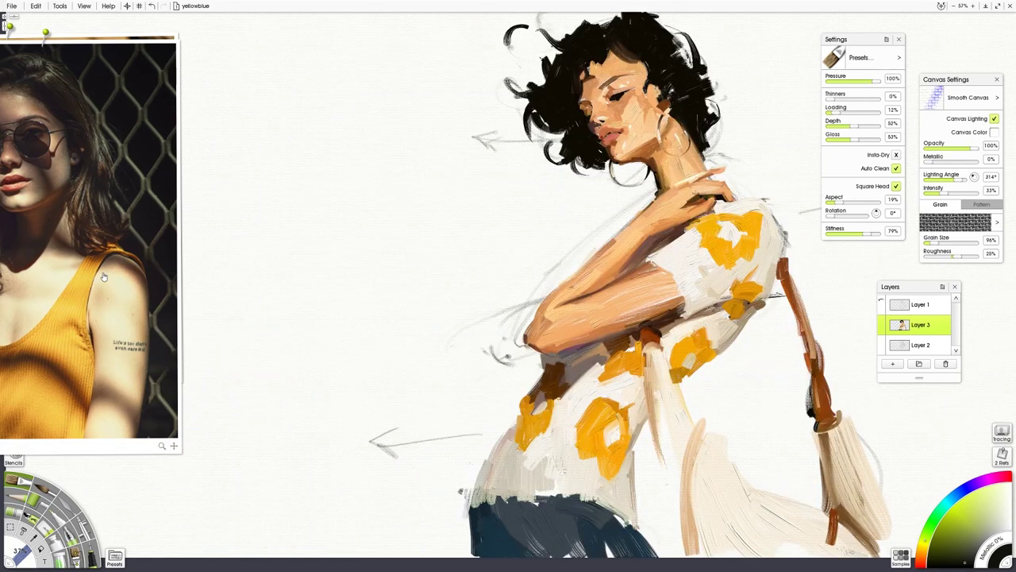
drag(93, 278, 187, 381)
drag(88, 130, 251, 132)
Step: Smooth the shirt's front contour from the lower flower to the waist with shirt tones sampled from the painting
key(alt)
alt+click(510, 458)
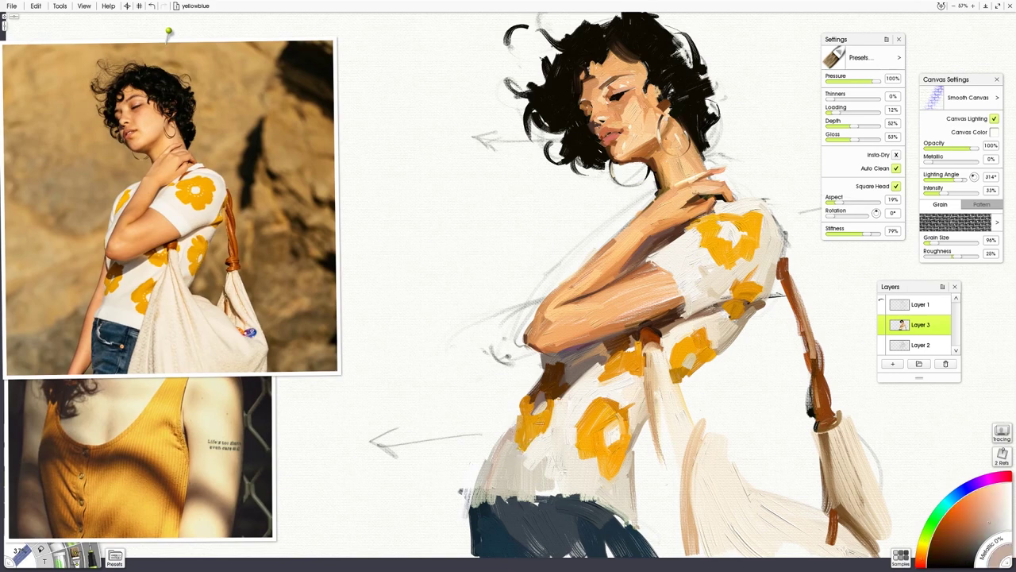
alt+click(506, 464)
shift+drag(552, 430, 597, 410)
alt+click(482, 494)
drag(520, 409, 486, 475)
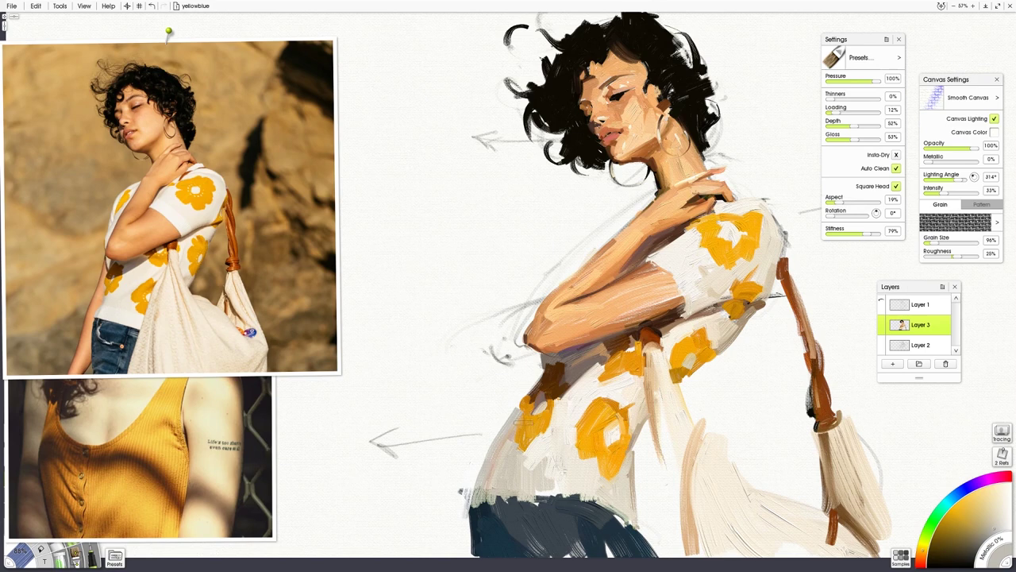
alt+click(520, 407)
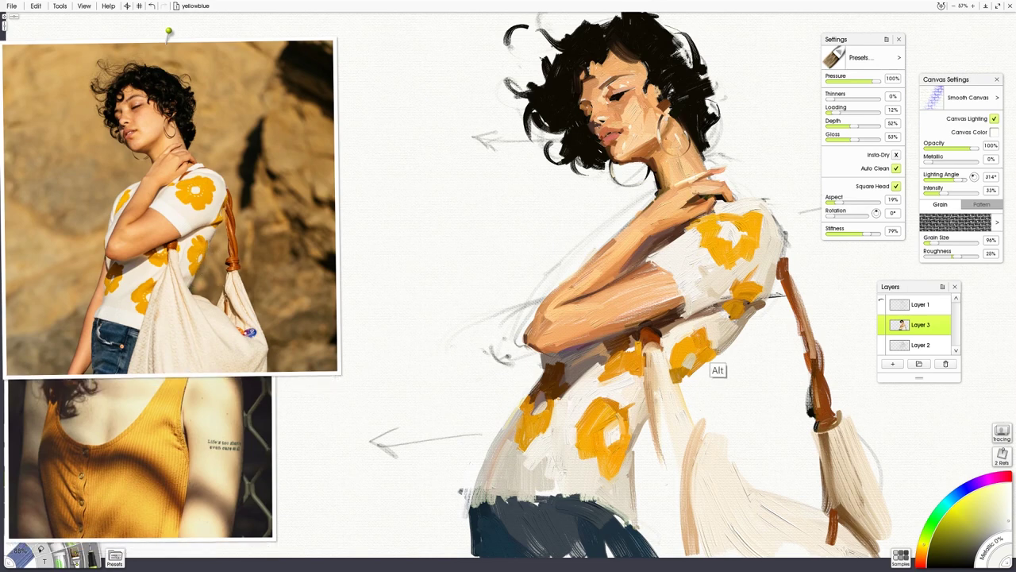
Step: Clean up the shirt's back edge around the yellow flower beside the bag with sampled cream and yellow tones
alt+click(713, 363)
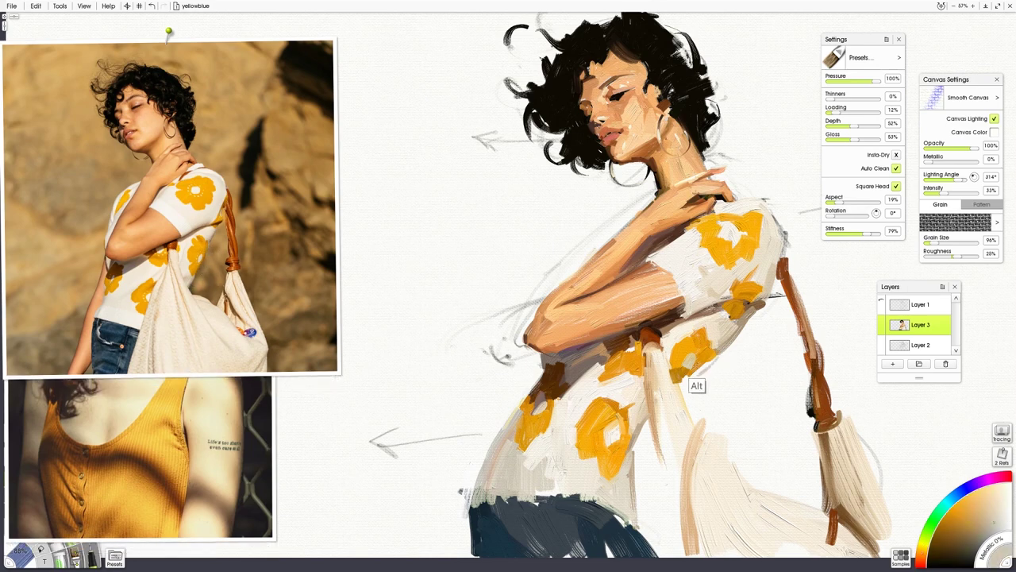
alt+click(697, 386)
alt+click(677, 399)
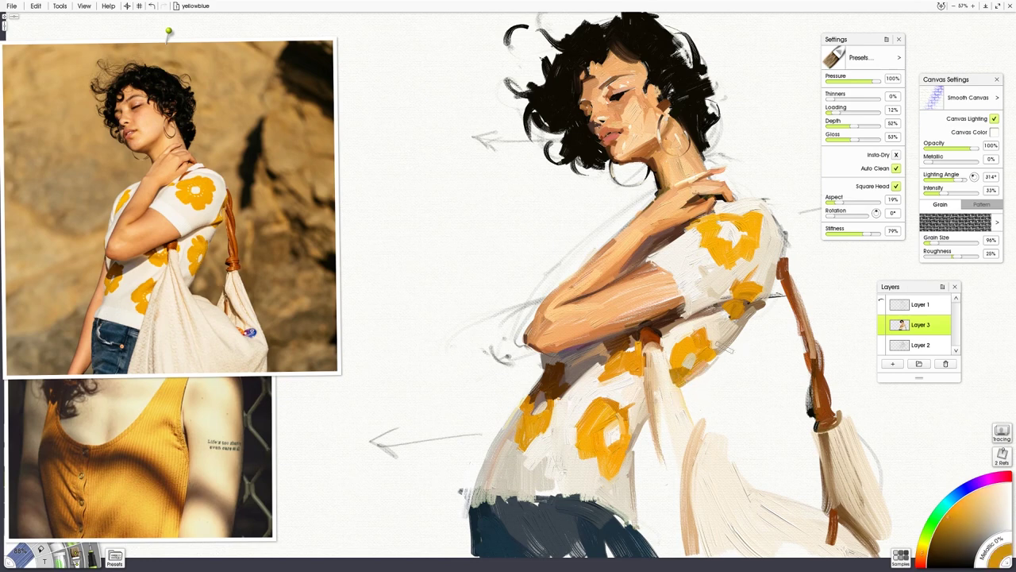
alt+click(205, 251)
alt+click(191, 305)
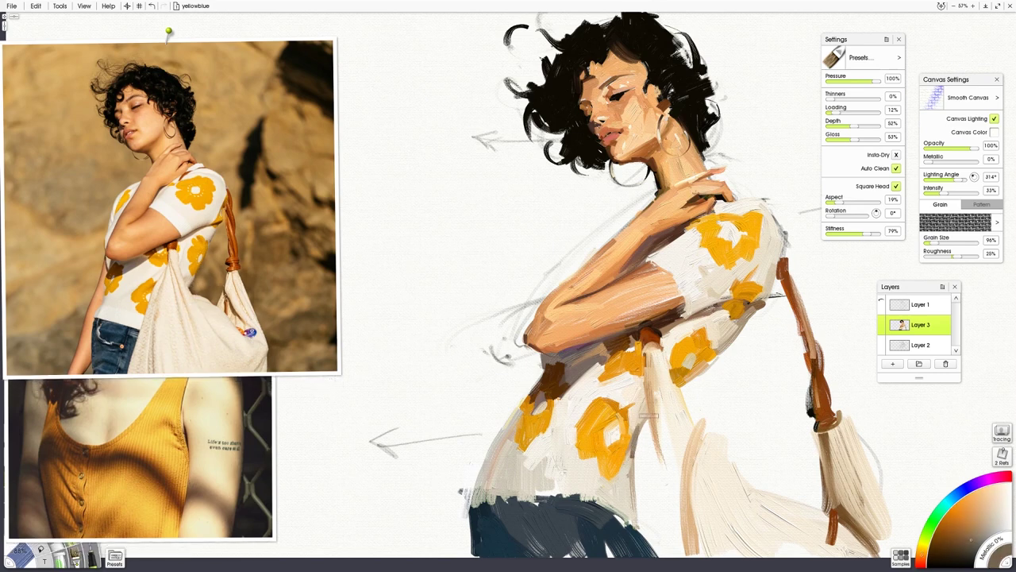
drag(640, 436, 655, 411)
key(ctrl+z)
drag(633, 451, 648, 416)
key(ctrl+z)
Step: Shade the shirt's back edge from below the yellow flower down toward the waist with sampled shadow tones
drag(657, 423, 698, 381)
alt+click(685, 383)
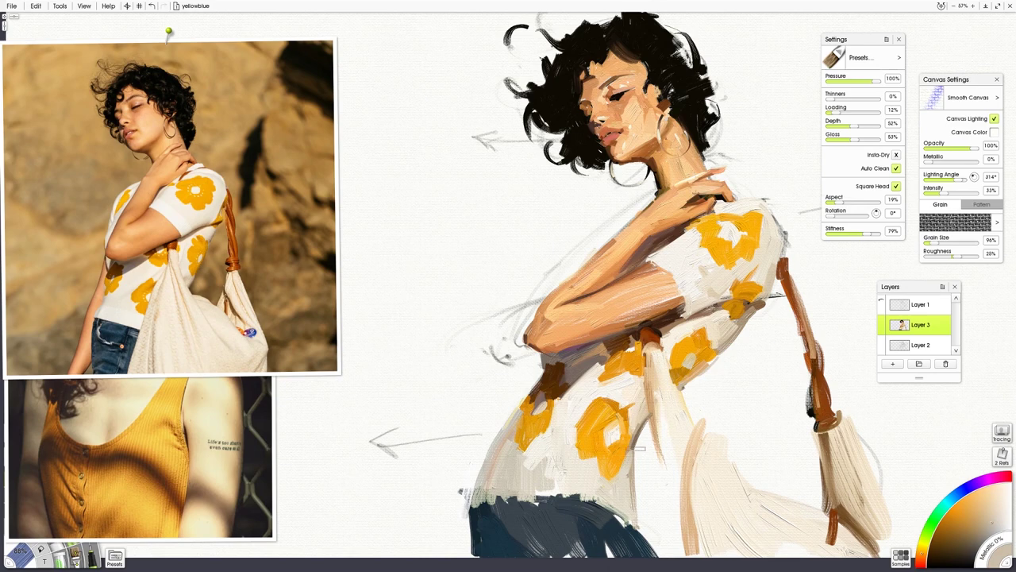
key(alt)
alt+click(185, 304)
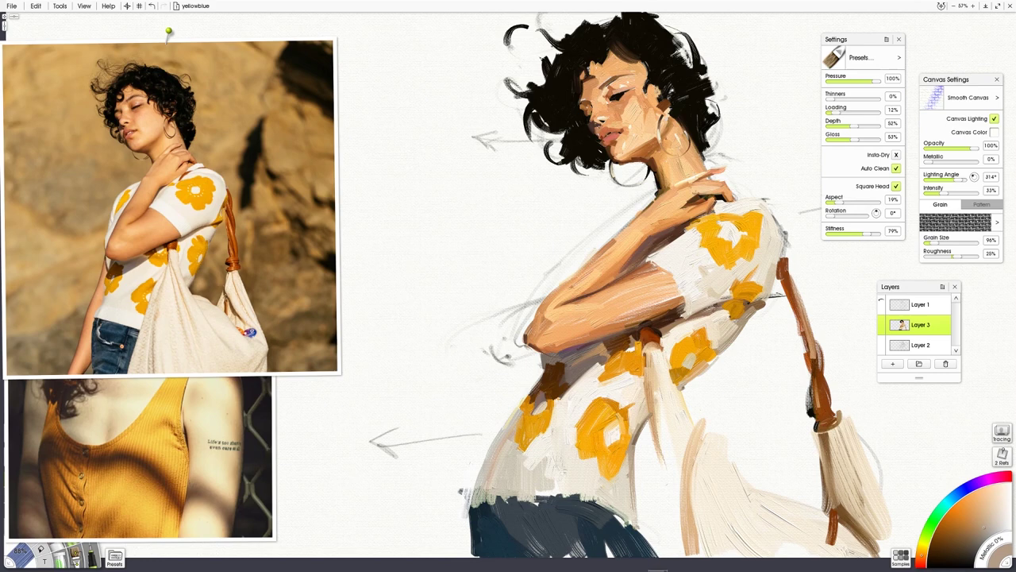
Step: Touch up the front corner of the shirt's hem with a light shirt tone sampled from the painting
key(alt)
alt+click(95, 325)
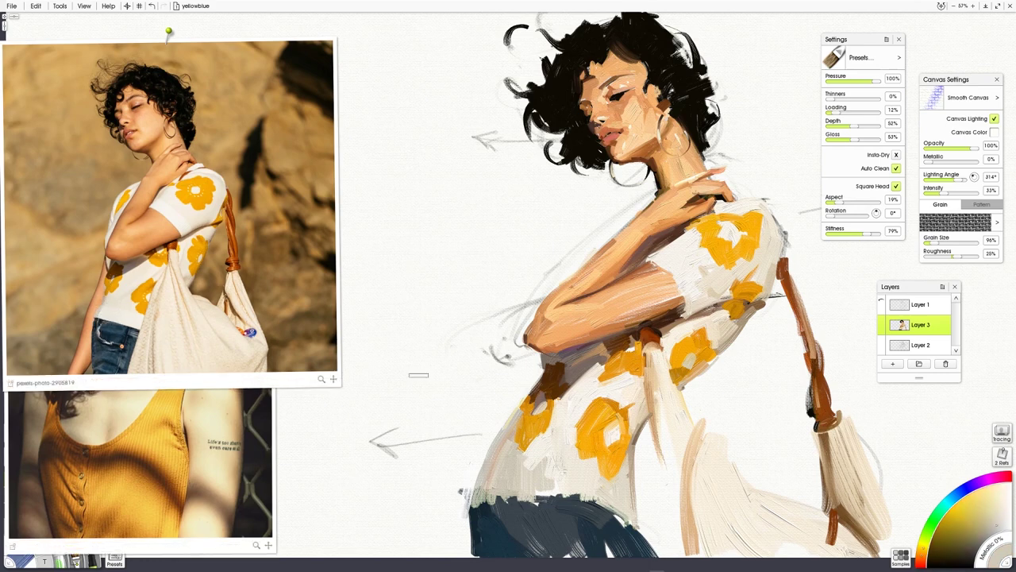
alt+click(507, 438)
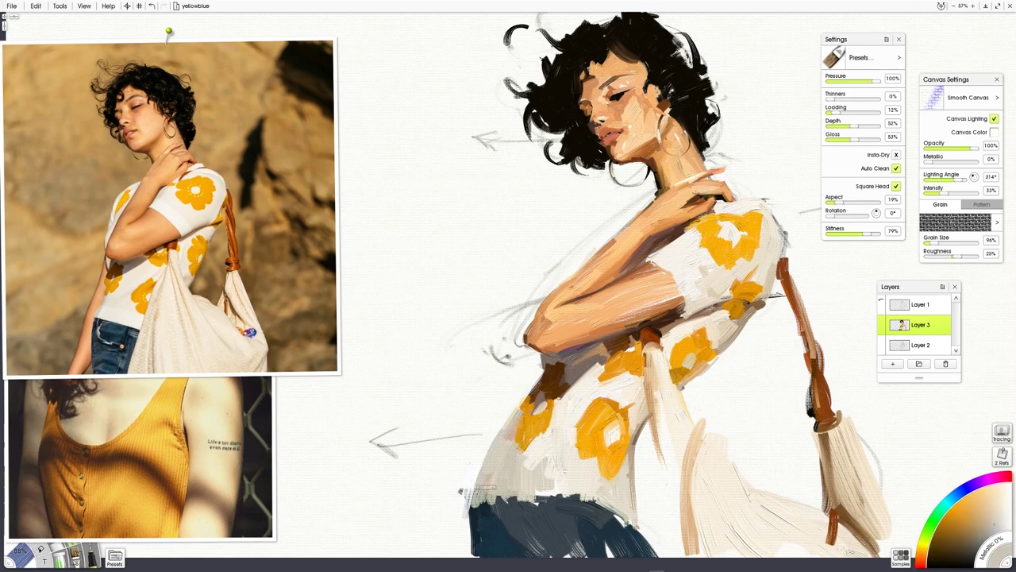
Step: Paint the jeans' waistband nearly black and block in the denim below with dark blue tones sampled from the photo
alt+click(98, 340)
mouse_move(468, 490)
mouse_down()
mouse_move(555, 501)
mouse_move(516, 528)
mouse_move(510, 509)
mouse_move(535, 495)
mouse_move(556, 501)
mouse_move(526, 500)
mouse_move(492, 524)
mouse_move(524, 536)
mouse_move(505, 516)
mouse_move(493, 537)
mouse_move(490, 507)
mouse_move(463, 490)
mouse_move(479, 502)
mouse_up()
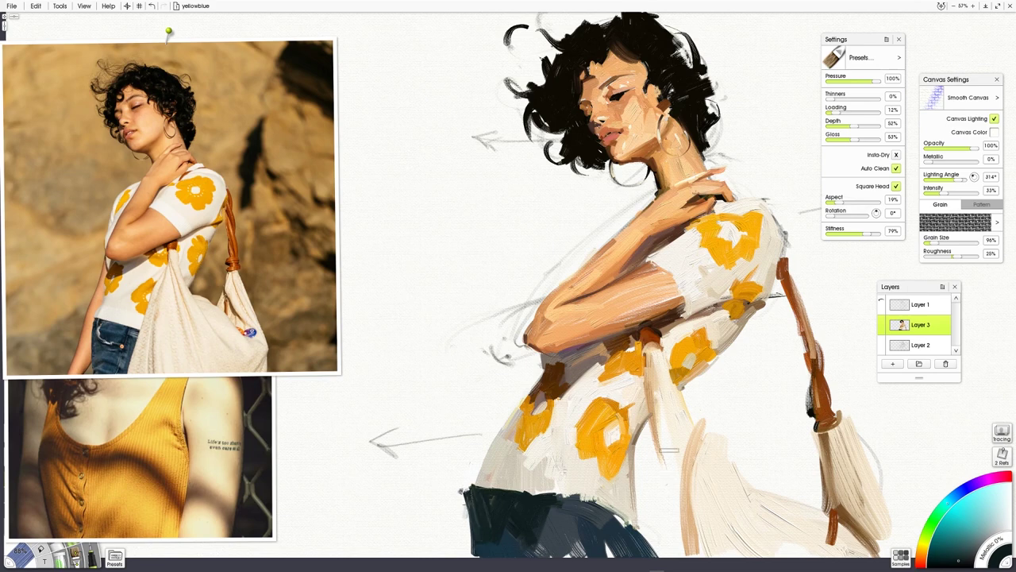
alt+click(120, 343)
mouse_move(560, 499)
mouse_down()
mouse_move(632, 522)
mouse_move(566, 502)
mouse_move(559, 540)
mouse_up()
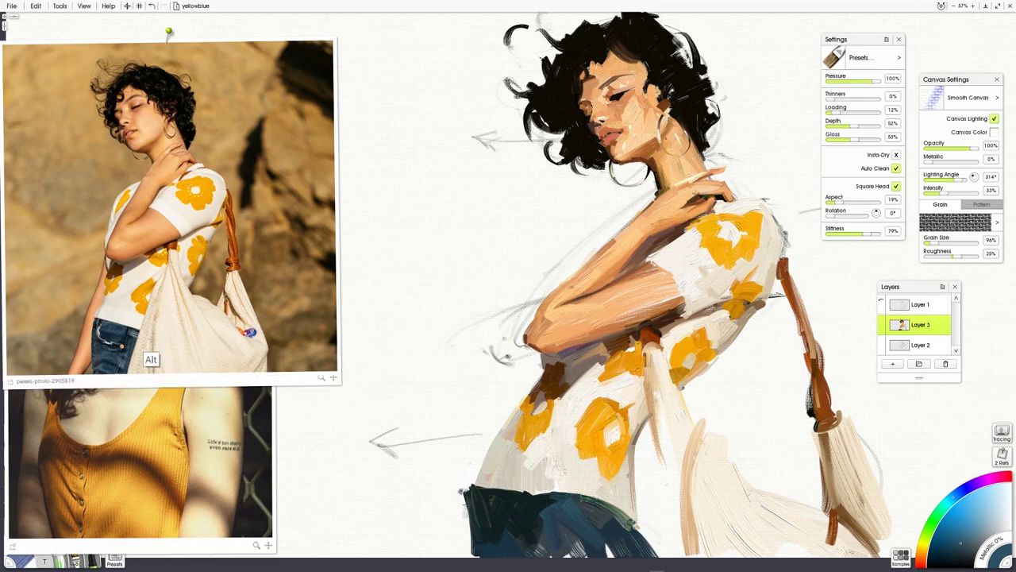
alt+click(134, 357)
drag(626, 514, 580, 553)
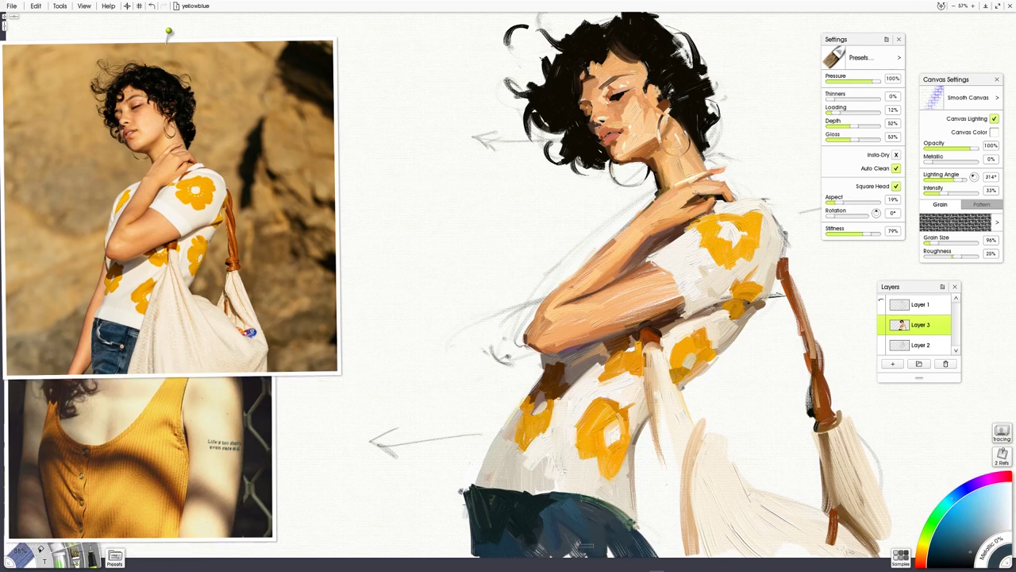
alt+click(134, 355)
mouse_move(611, 506)
mouse_down()
mouse_move(595, 508)
mouse_move(574, 544)
mouse_move(614, 545)
mouse_up()
alt+click(126, 355)
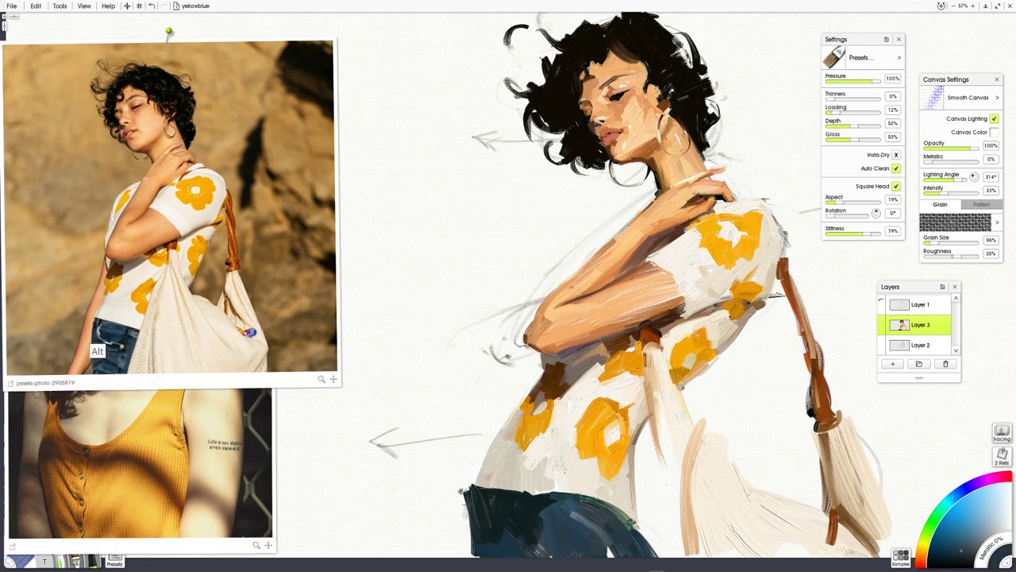
Step: Add thin pale grey-blue seam highlights to the front of the jeans, undoing the strokes that come out too heavy
alt+click(101, 352)
drag(529, 545, 525, 502)
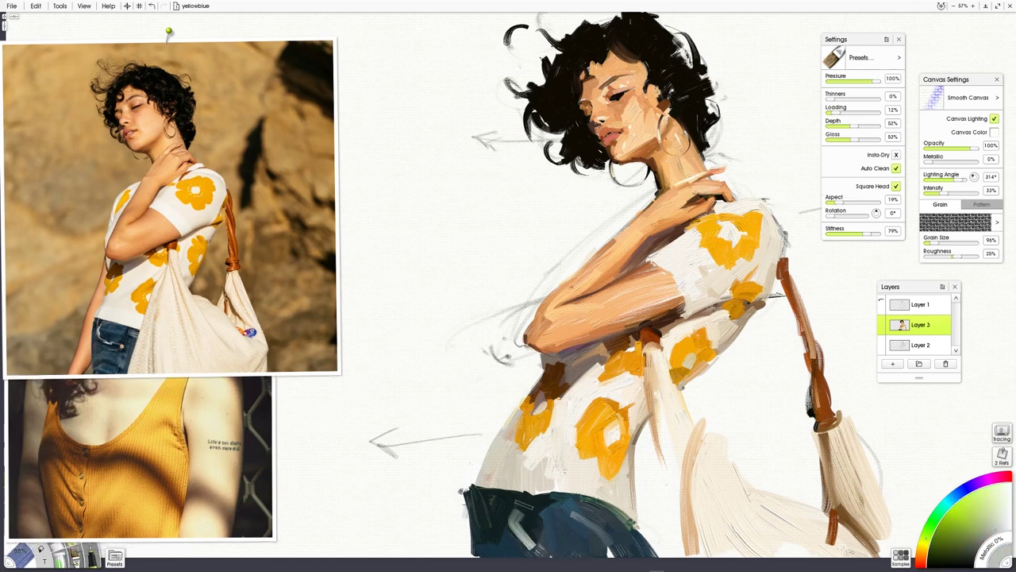
drag(557, 547, 556, 521)
key(ctrl+z)
key(ctrl+z)
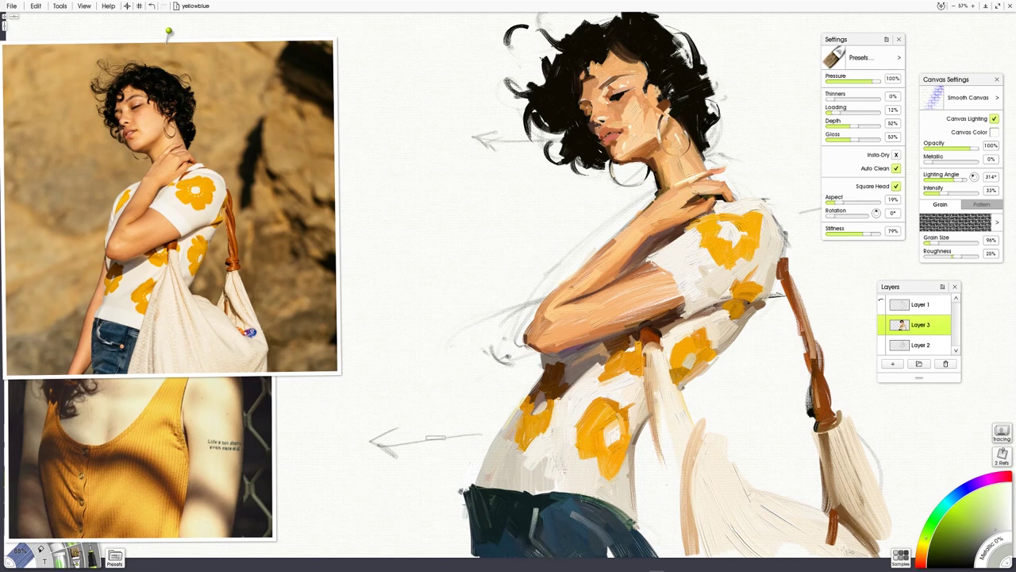
alt+click(119, 345)
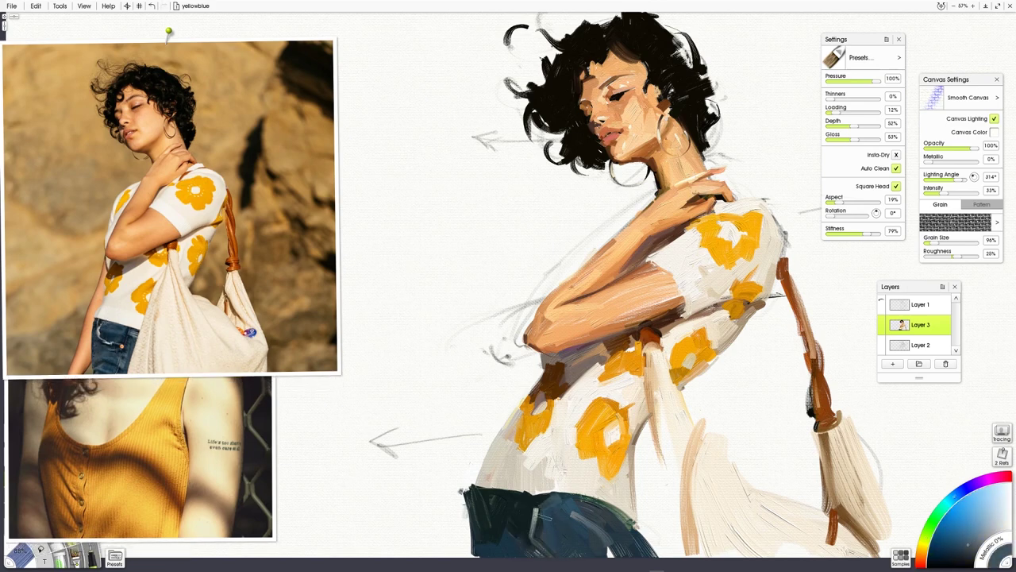
Step: Paint a small yellow button on the jeans' waistband with a reduced brush, replacing the oversized first attempt
alt+click(120, 361)
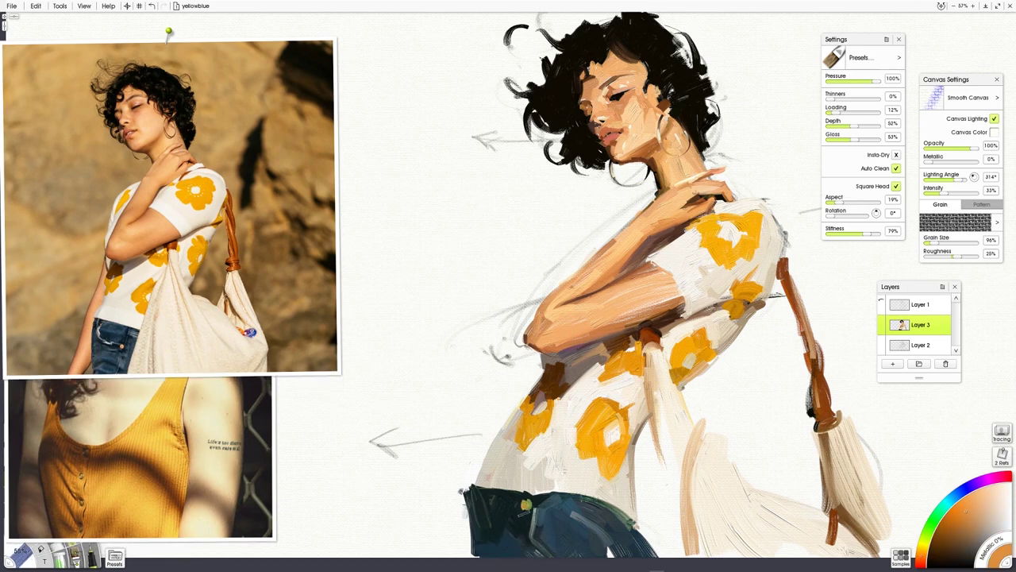
key(ctrl+z)
shift+drag(538, 524, 512, 525)
alt+click(121, 365)
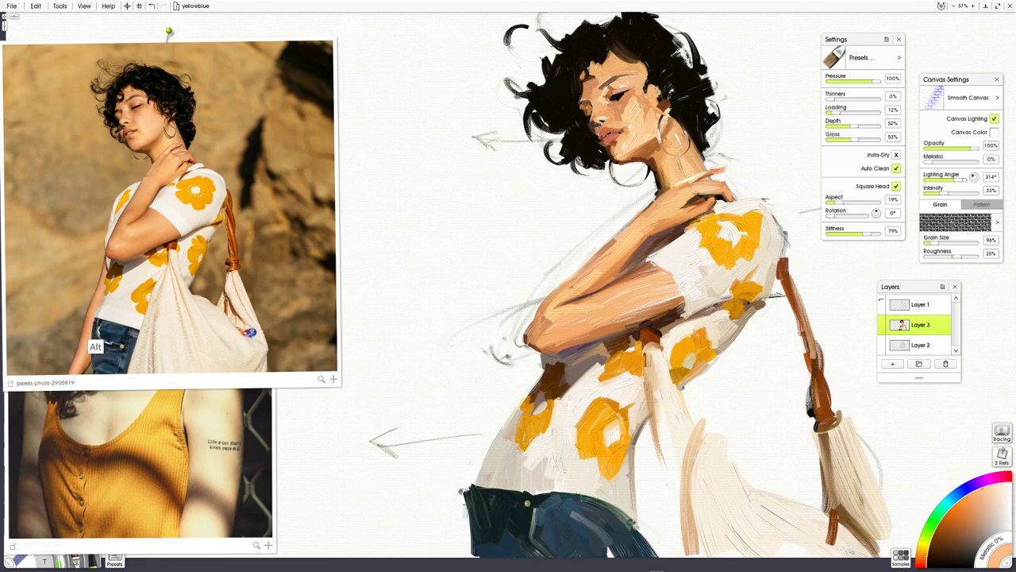
Step: Refine the jeans' back edge below the shirt hem with blue and light tones sampled from the photo and painting
alt+click(94, 346)
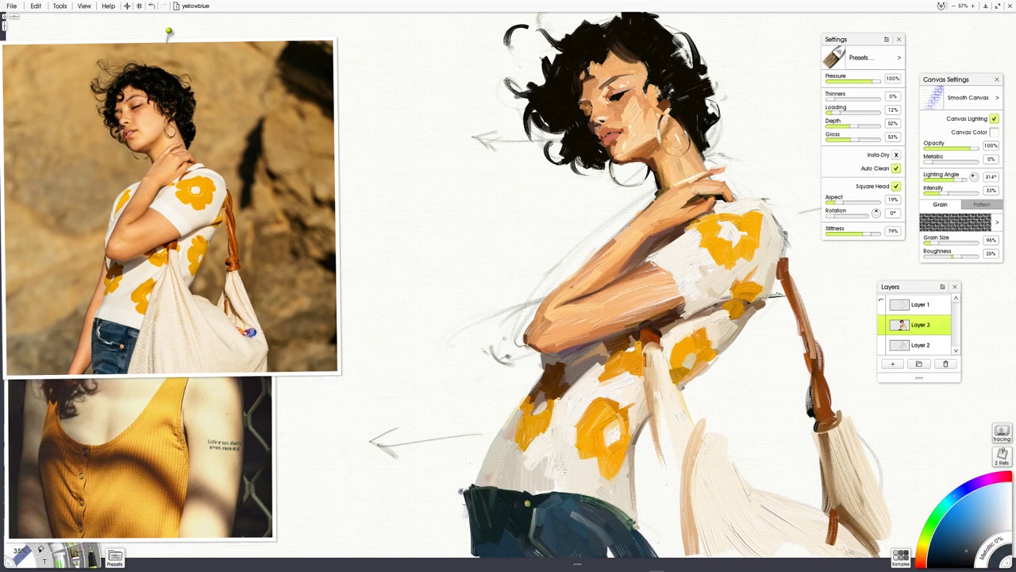
alt+click(132, 368)
drag(578, 478, 635, 556)
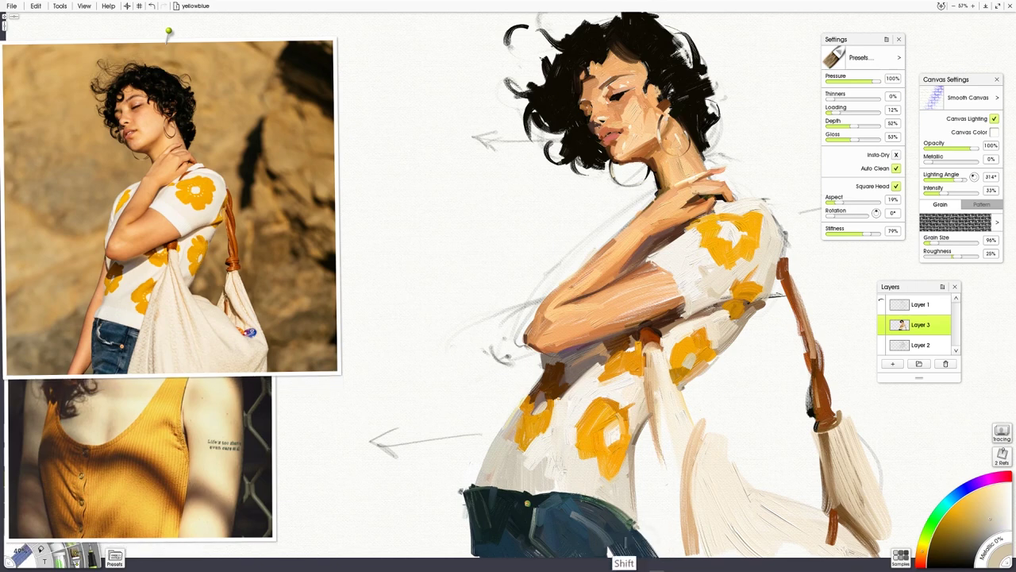
alt+click(603, 550)
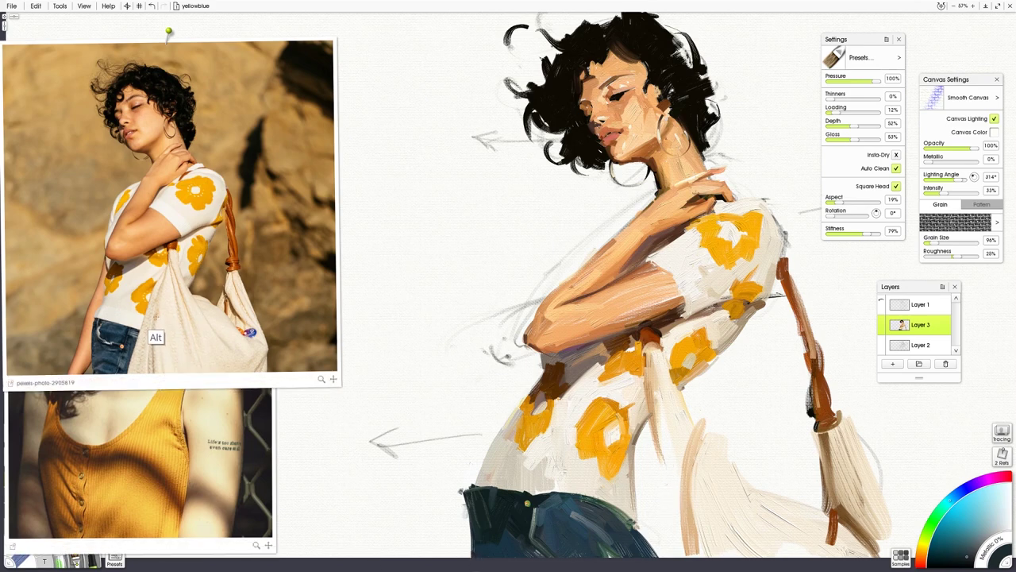
Step: Rework the cream bag's front folds with long strokes of light and warm beige tones sampled from the reference photo
alt+click(151, 330)
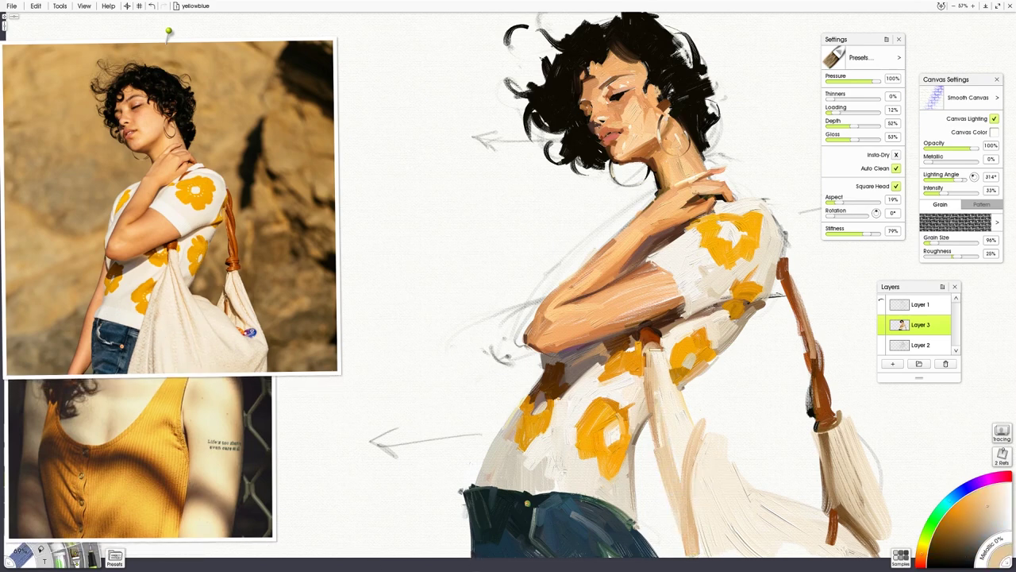
alt+click(157, 327)
drag(669, 462, 656, 369)
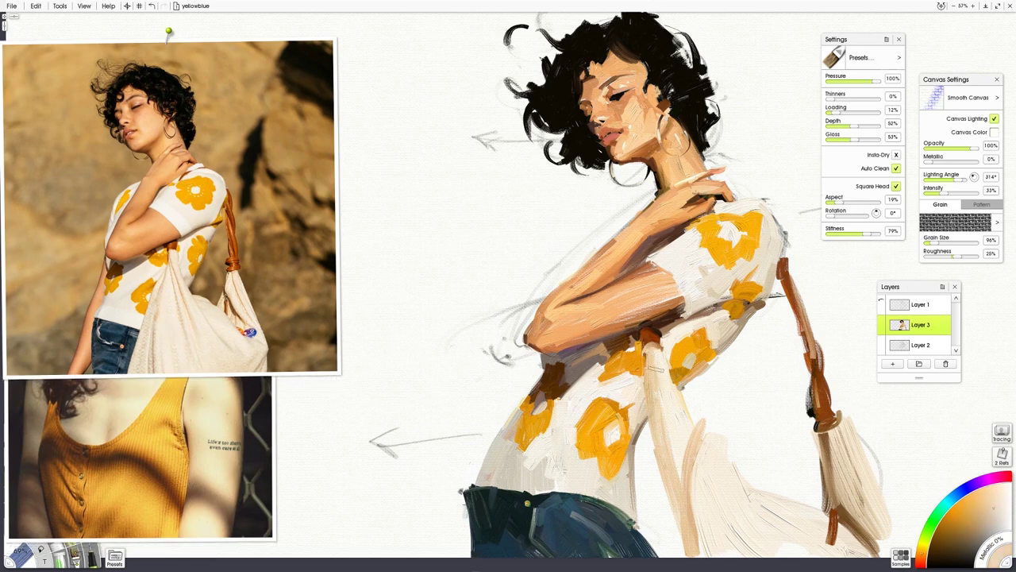
drag(654, 427, 678, 549)
alt+click(185, 333)
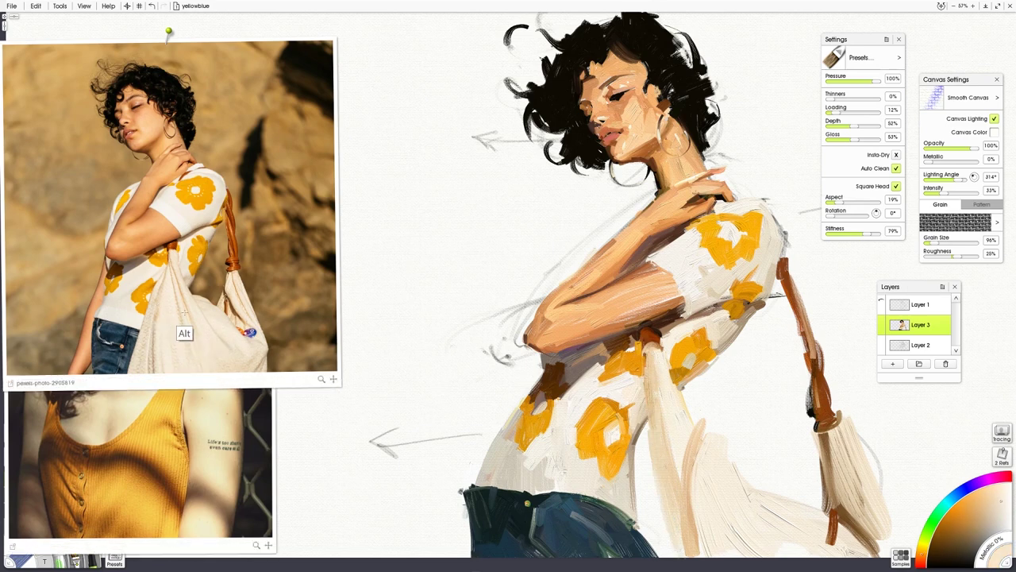
drag(700, 421, 720, 478)
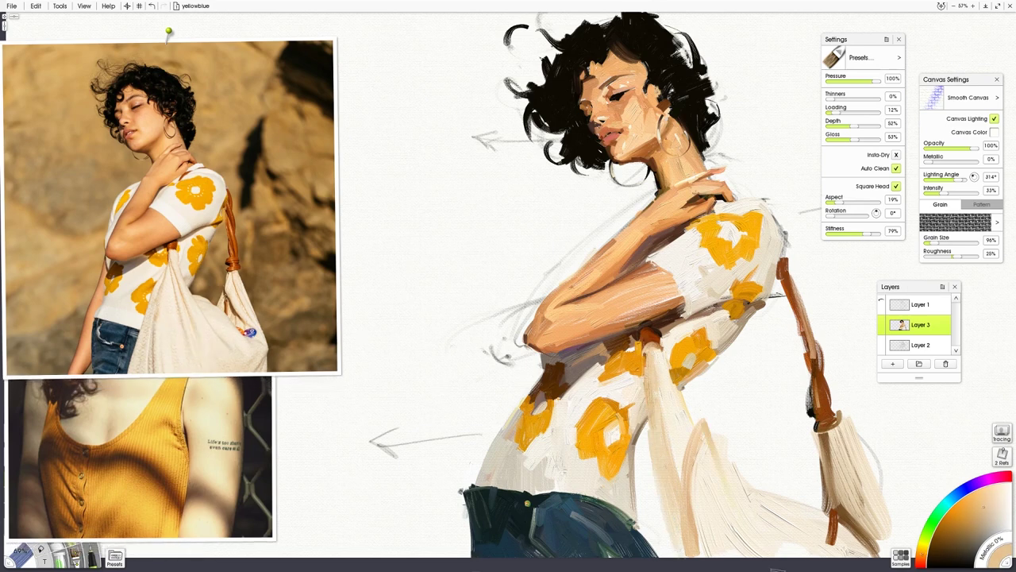
alt+click(188, 308)
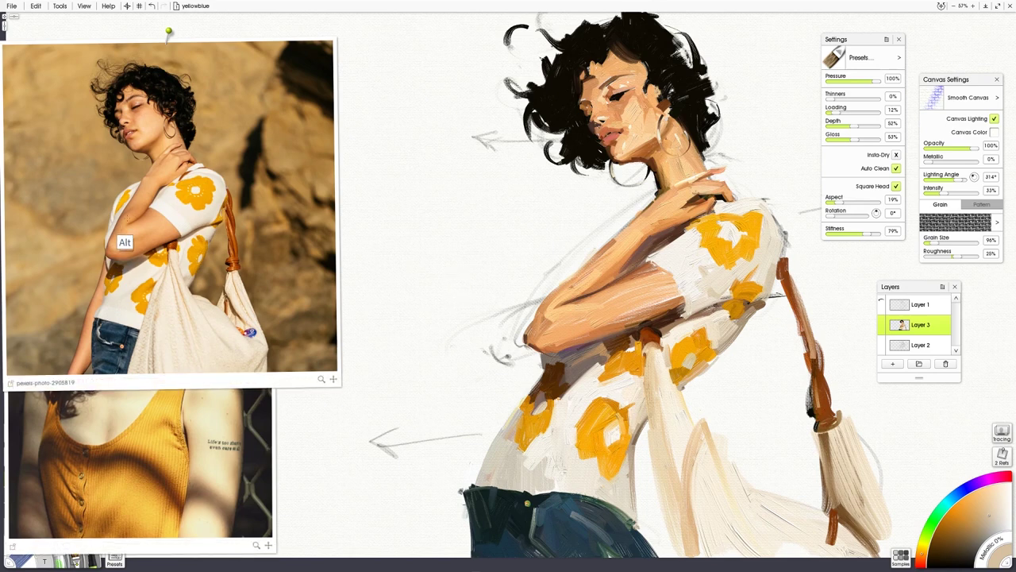
Step: Refine the raised forearm's outer edge near the elbow with sampled tones, undoing the first stroke
alt+click(117, 240)
mouse_move(550, 293)
mouse_down()
mouse_move(609, 238)
mouse_move(542, 294)
mouse_up()
alt+click(553, 275)
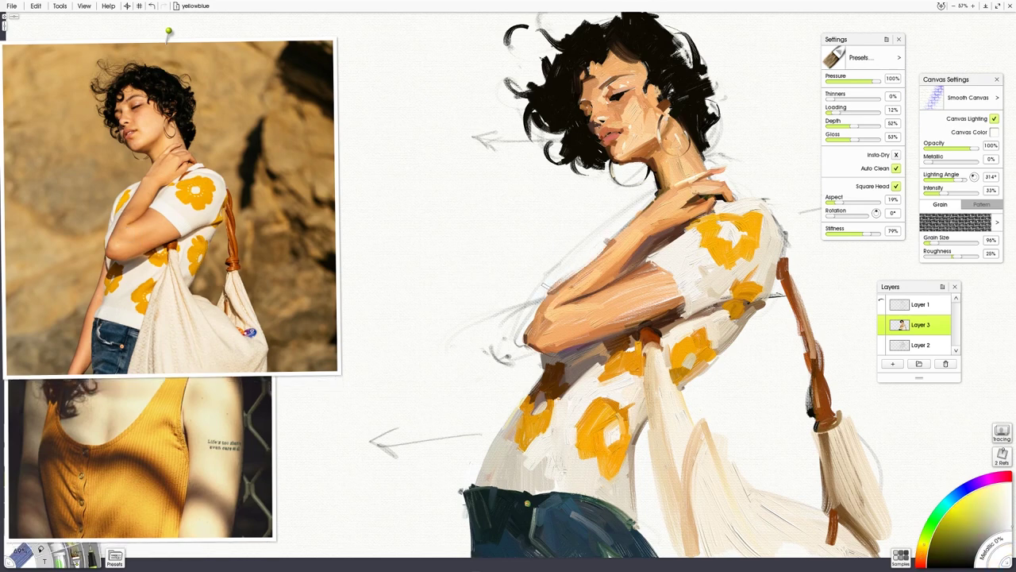
key(ctrl+z)
drag(587, 252, 543, 297)
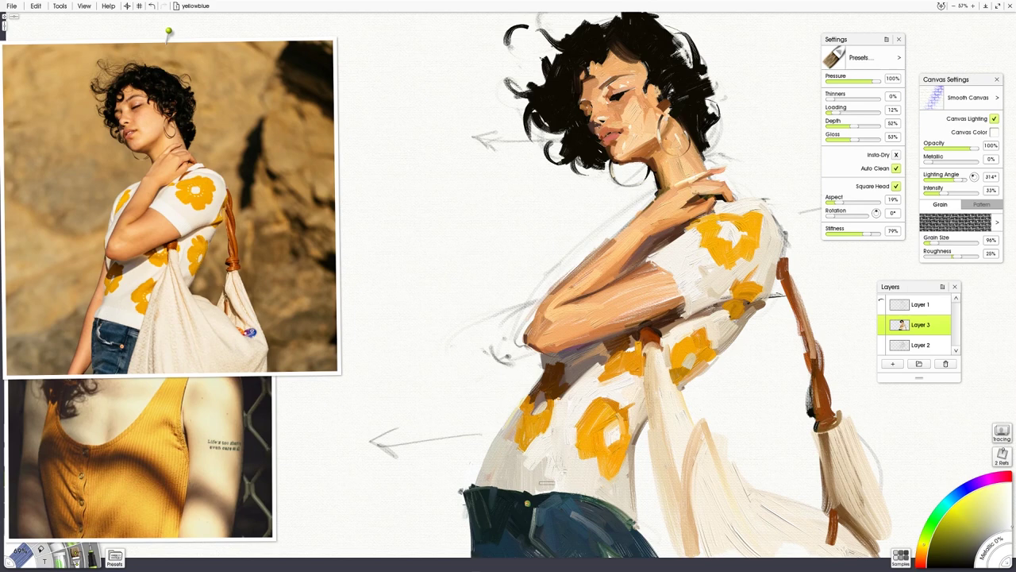
mouse_move(134, 188)
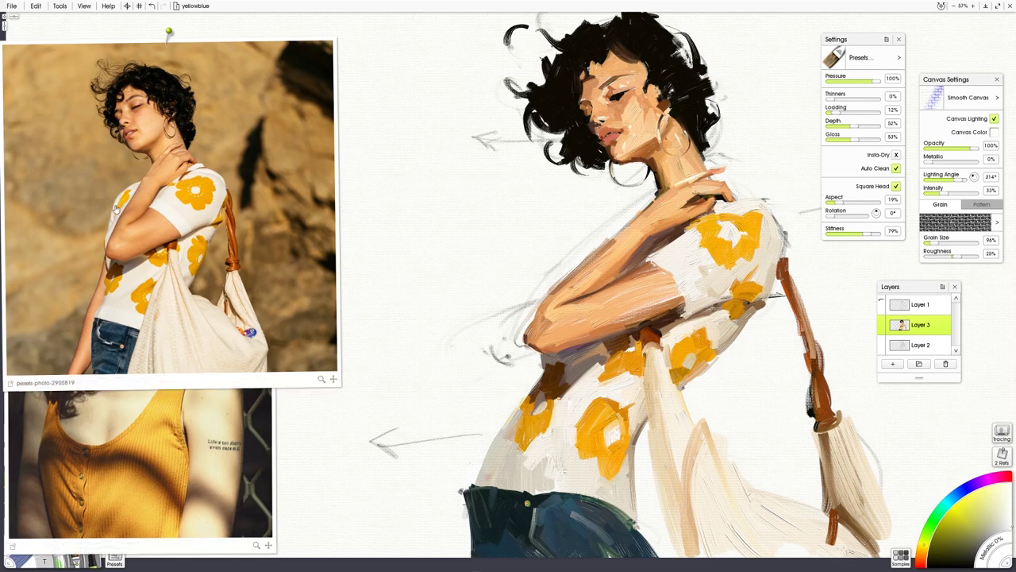
mouse_move(32, 552)
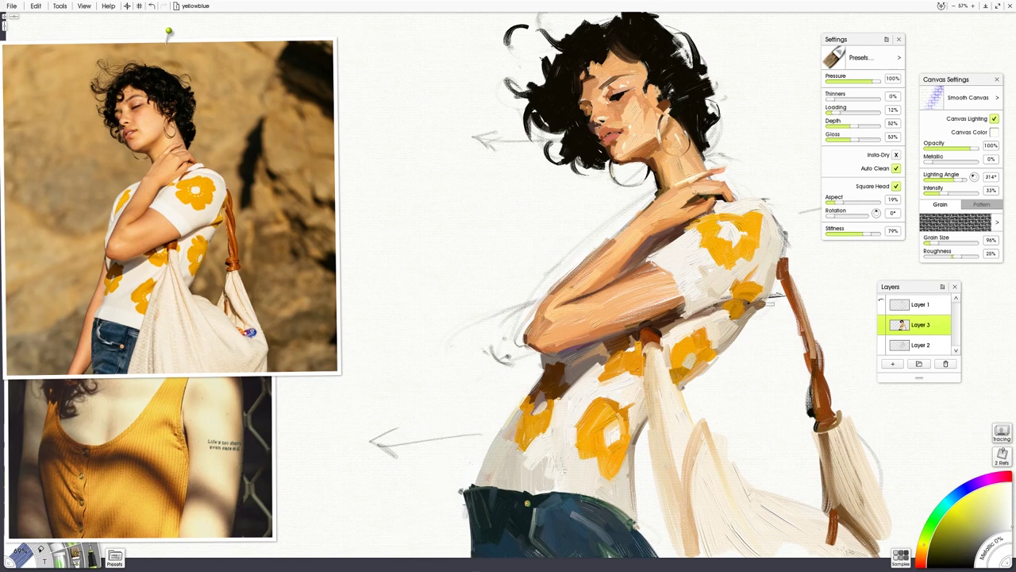
Step: Try out an outstretched far arm and hand in reddish brown on a new layer above the figure, and undo the strokes
click(893, 363)
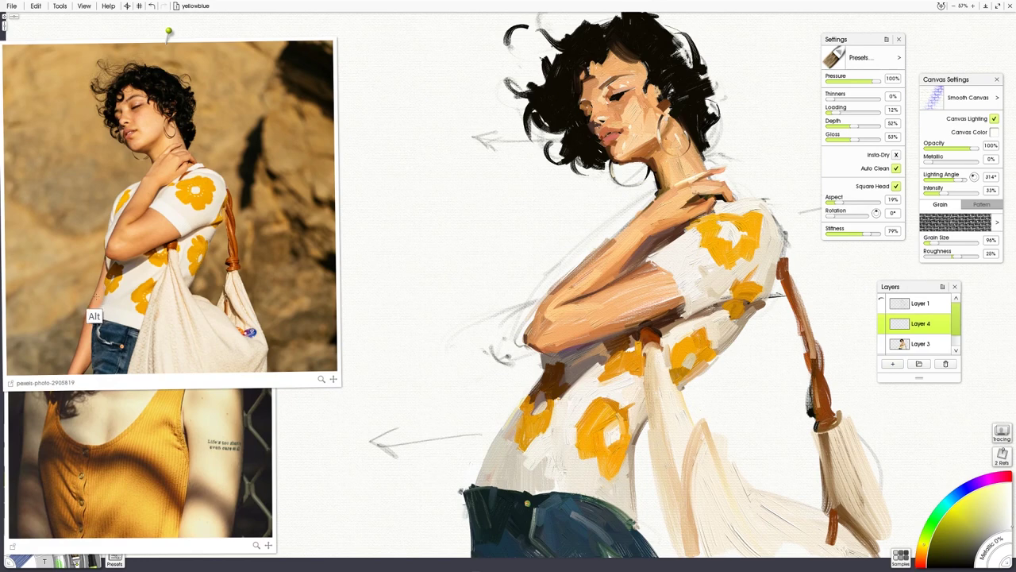
drag(508, 368, 527, 366)
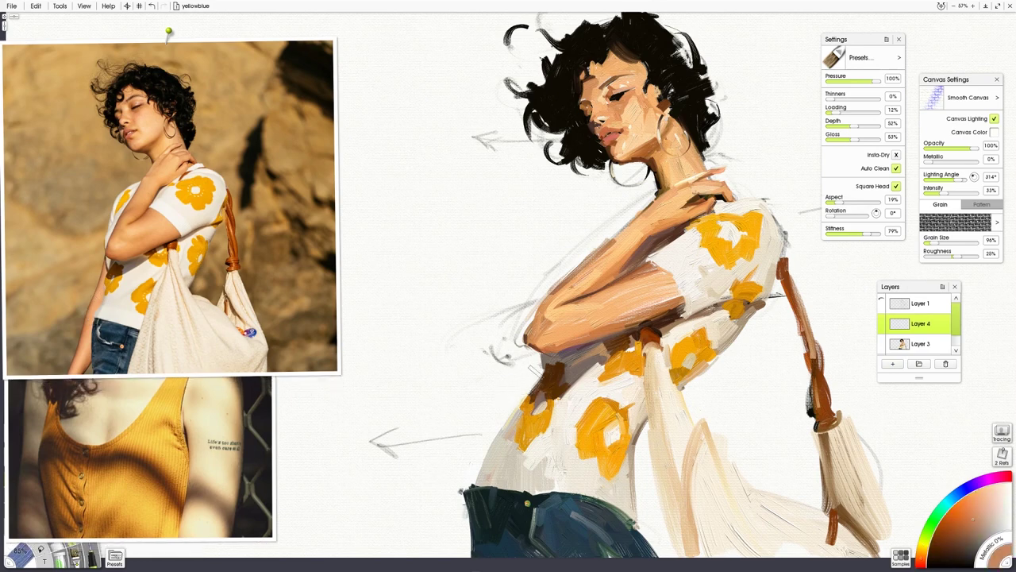
drag(534, 378, 388, 476)
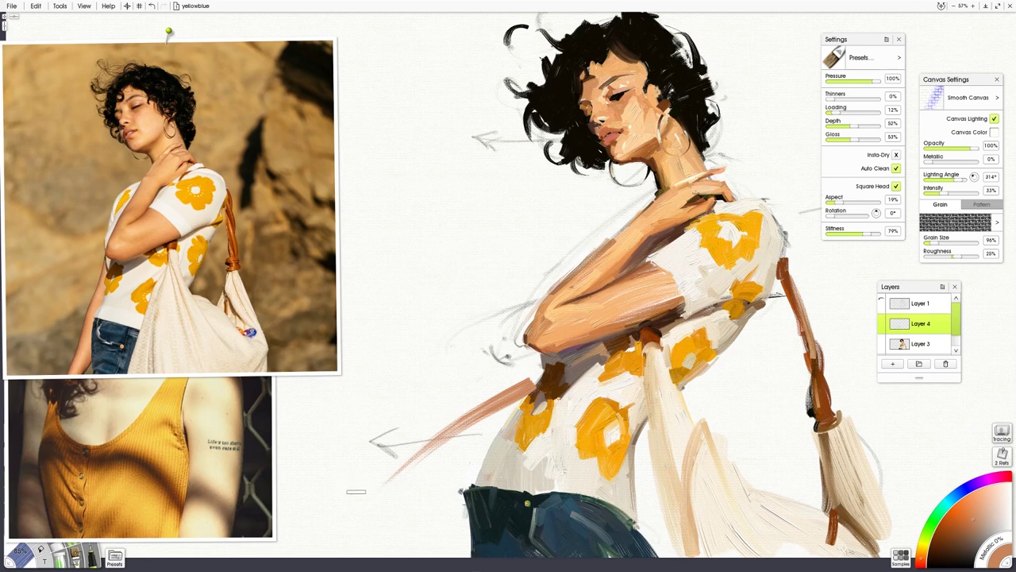
mouse_move(386, 476)
mouse_down()
mouse_move(335, 511)
mouse_move(341, 533)
mouse_move(356, 516)
mouse_move(392, 556)
mouse_up()
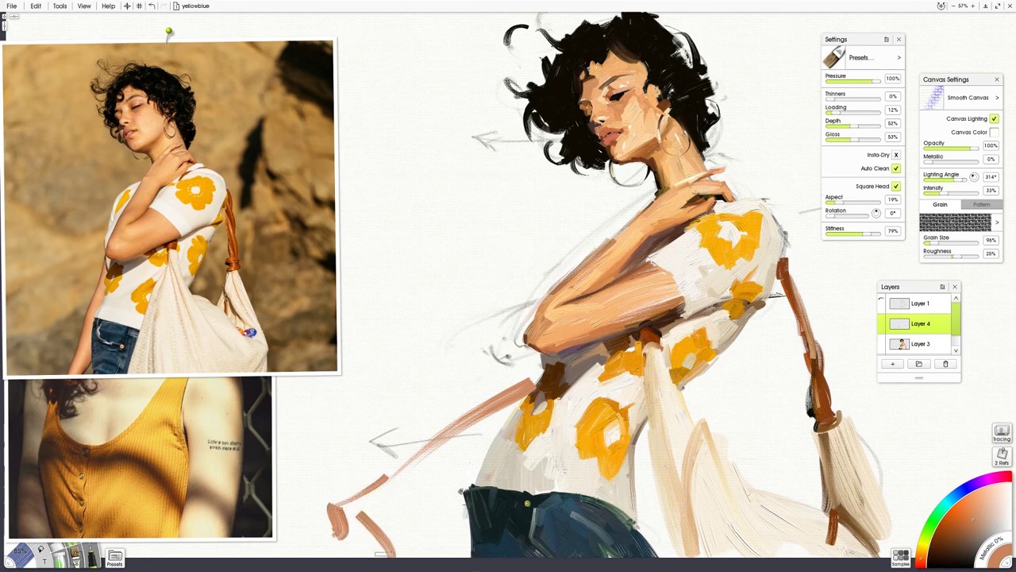
drag(364, 503, 343, 541)
mouse_move(410, 471)
mouse_down()
mouse_move(357, 505)
mouse_move(395, 516)
mouse_move(466, 441)
mouse_up()
key(ctrl+z)
key(ctrl+z)
key(ctrl+z)
key(ctrl+z)
key(ctrl+z)
key(ctrl+z)
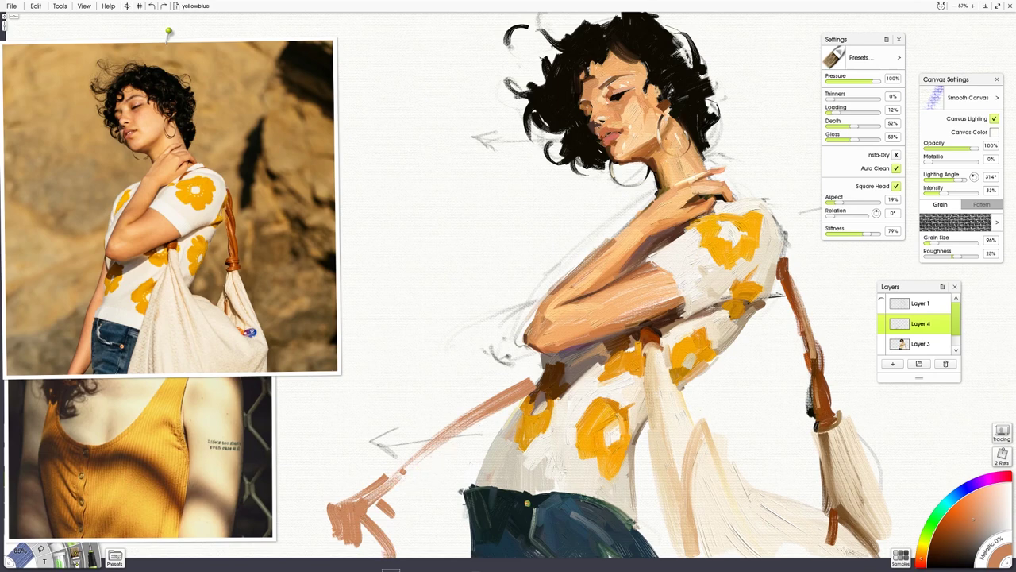
key(ctrl+z)
key(ctrl+z)
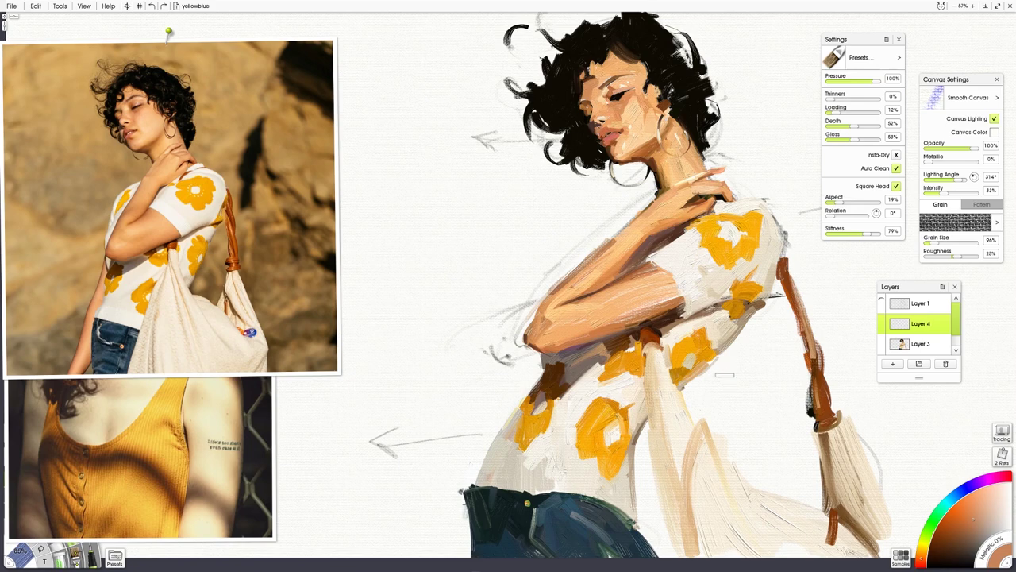
Step: Try out reddish-brown strokes for the far hand behind the shirt's back, undoing each attempt
drag(711, 373, 756, 424)
key(ctrl+z)
drag(714, 374, 735, 421)
drag(707, 383, 713, 416)
mouse_move(707, 368)
mouse_down()
mouse_move(688, 384)
mouse_move(724, 409)
mouse_up()
mouse_move(715, 390)
mouse_down()
mouse_move(732, 422)
mouse_move(676, 426)
mouse_up()
key(ctrl+z)
key(ctrl+z)
key(ctrl+z)
key(ctrl+z)
key(ctrl+z)
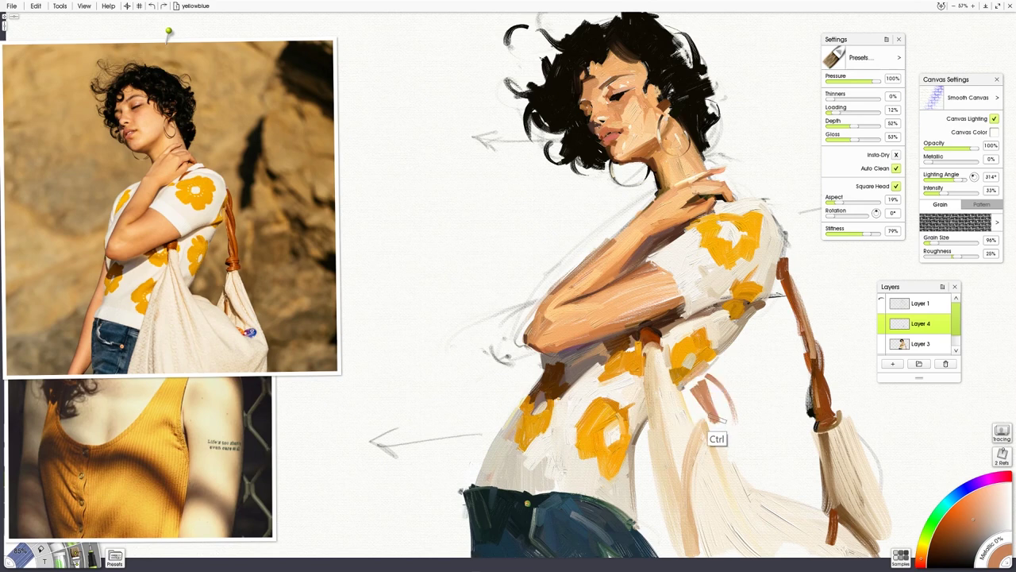
drag(699, 379, 667, 414)
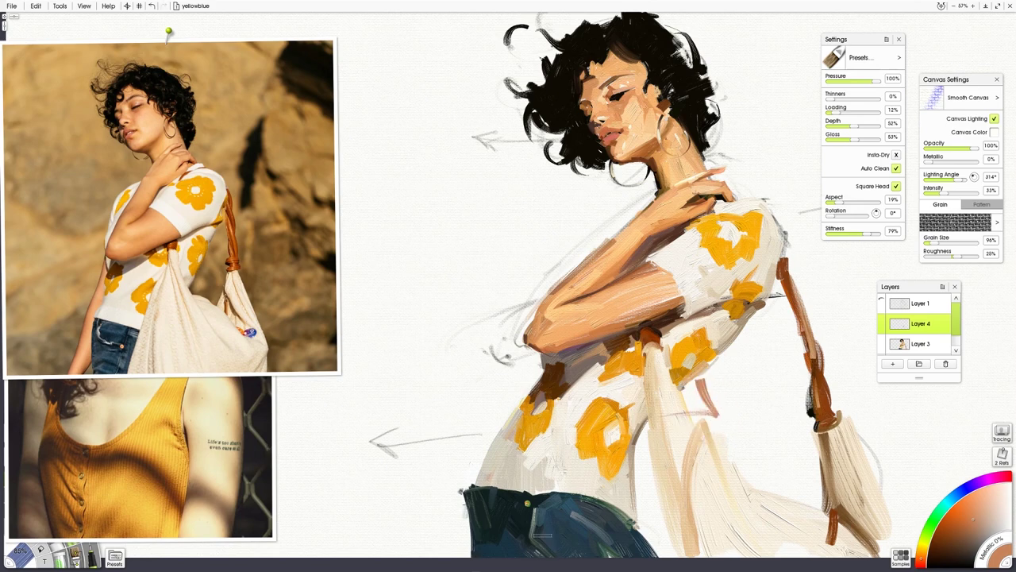
key(ctrl+z)
Step: Try out a bent, raised far forearm in front of the waist, and undo it along with the added layer
mouse_move(498, 428)
mouse_down()
mouse_move(454, 454)
mouse_move(461, 467)
mouse_up()
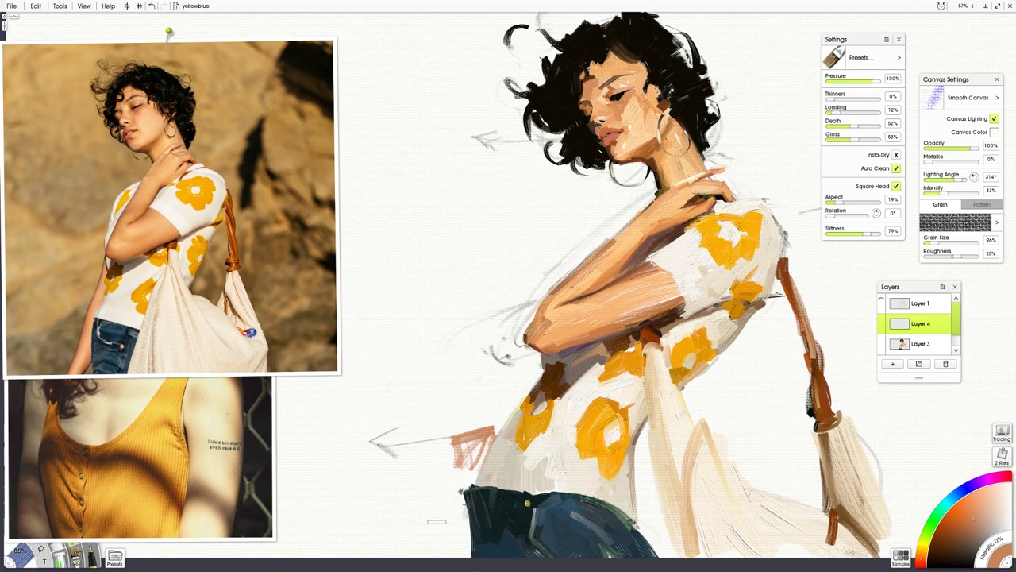
mouse_move(455, 438)
mouse_down()
mouse_move(407, 380)
mouse_move(398, 415)
mouse_move(440, 451)
mouse_up()
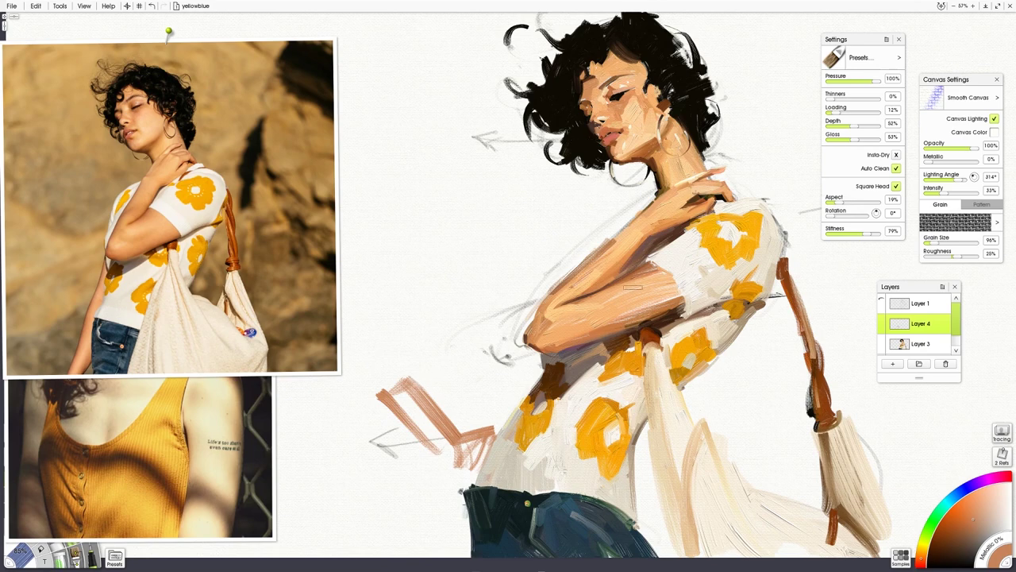
key(ctrl+z)
key(ctrl+z)
key(ctrl+z)
key(ctrl+z)
key(ctrl+z)
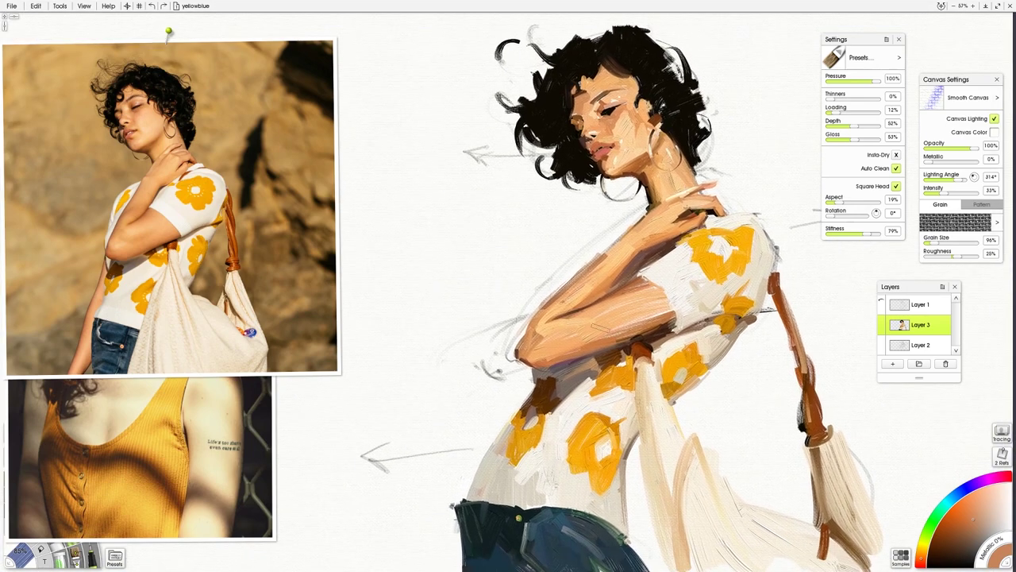
Step: Lower the canvas lighting intensity to 24%
scroll(604, 262, up, 3)
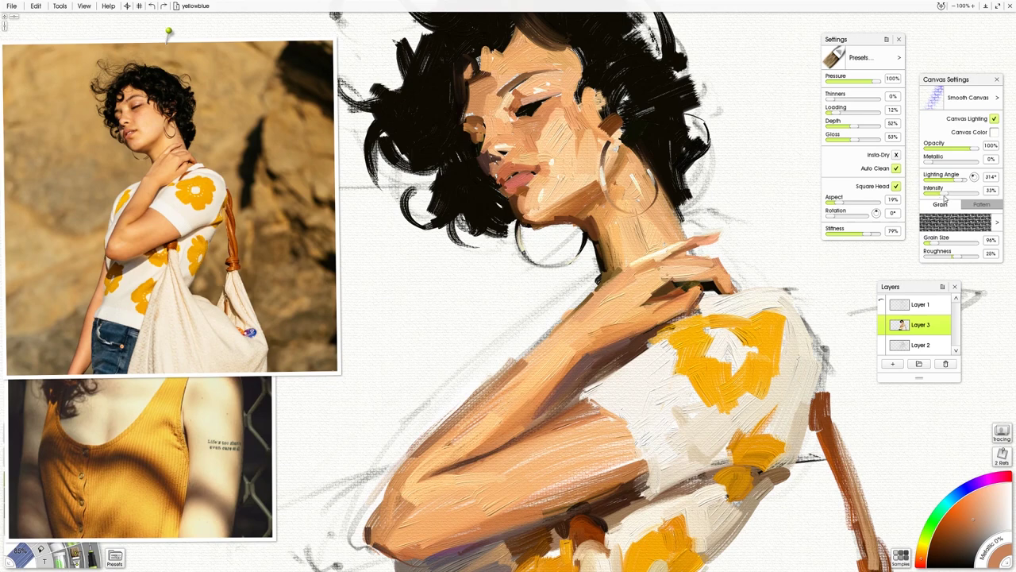
drag(943, 194, 939, 197)
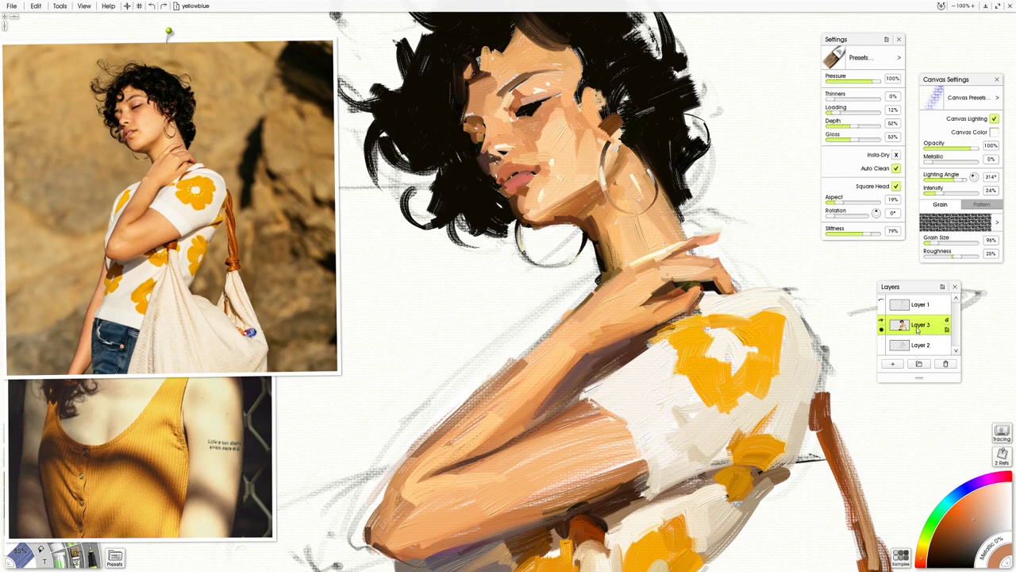
Step: Add a new layer directly beneath the figure's layer and make it the active painting layer
click(892, 363)
mouse_move(916, 326)
mouse_down()
mouse_move(921, 340)
mouse_move(921, 304)
mouse_up()
click(921, 326)
click(880, 306)
click(880, 306)
click(879, 306)
click(880, 305)
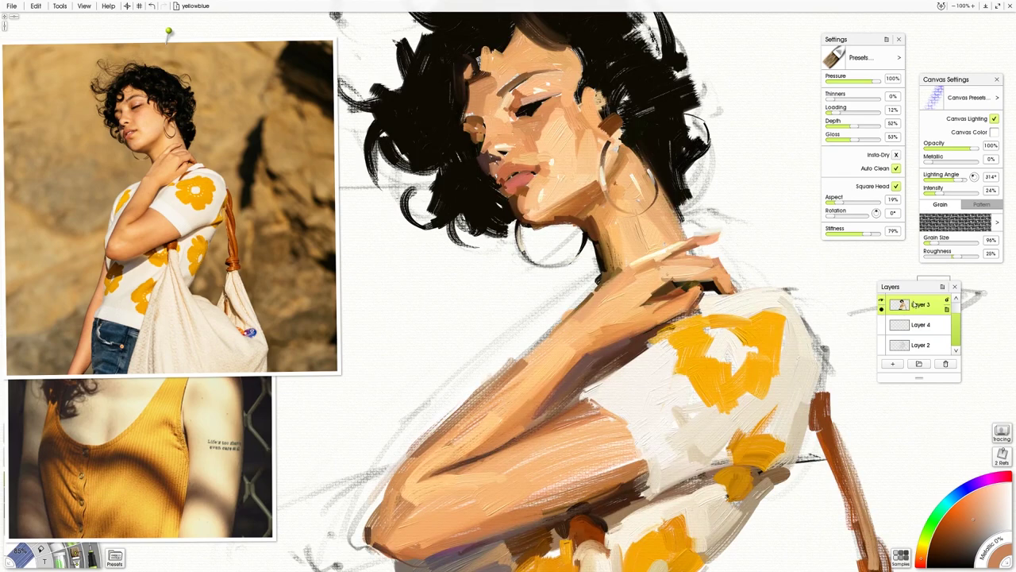
click(917, 327)
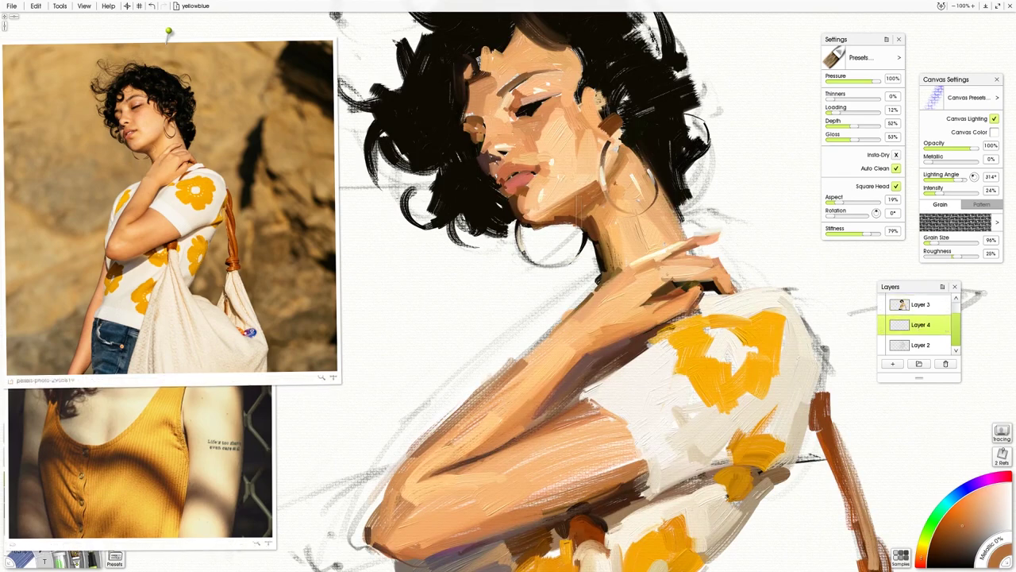
Step: Fill gaps beneath the face, strap and hair on the lower layer with skin, brown and near-black tones sampled from the painting
alt+click(536, 205)
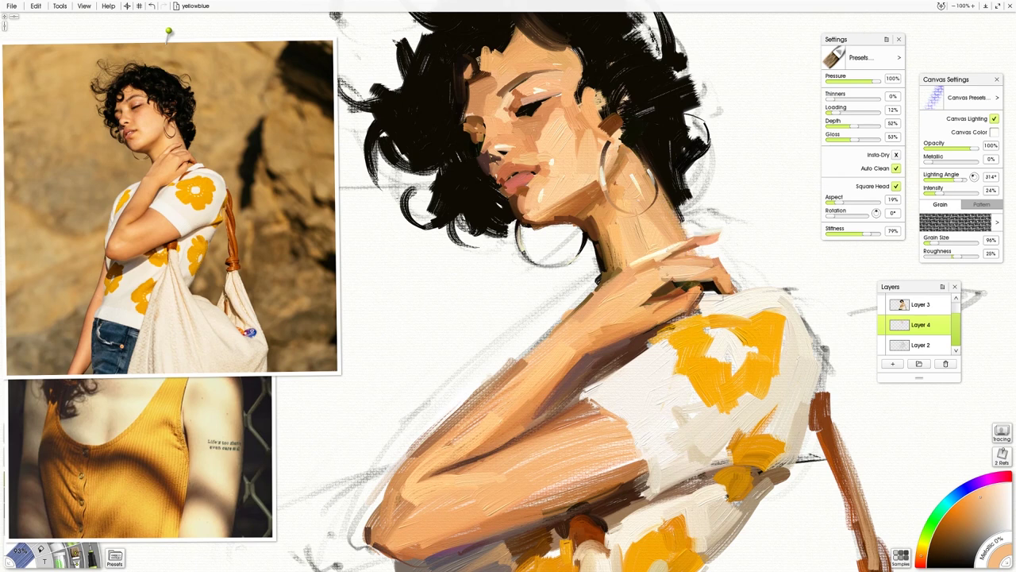
key(alt)
alt+click(599, 536)
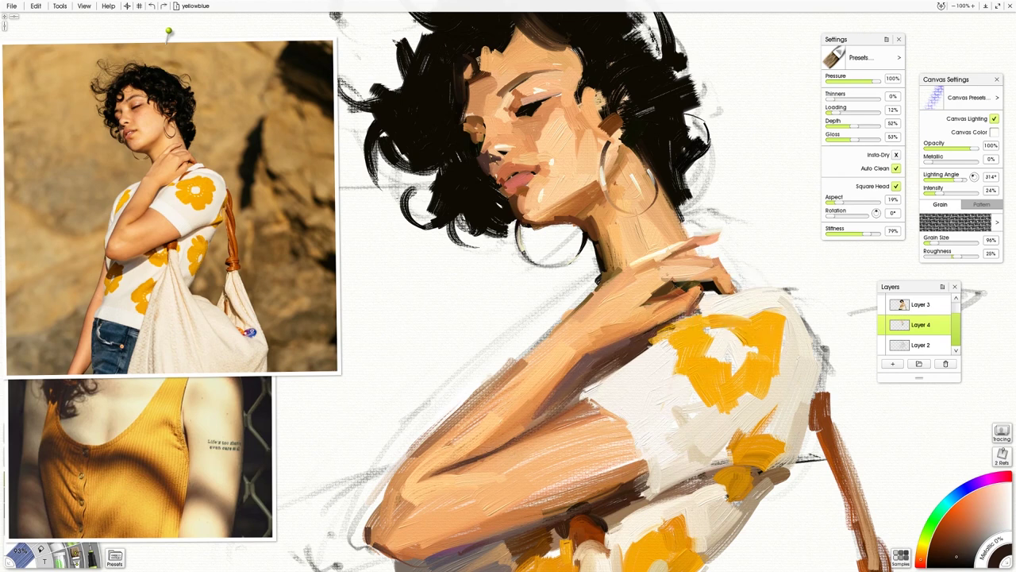
key(shift)
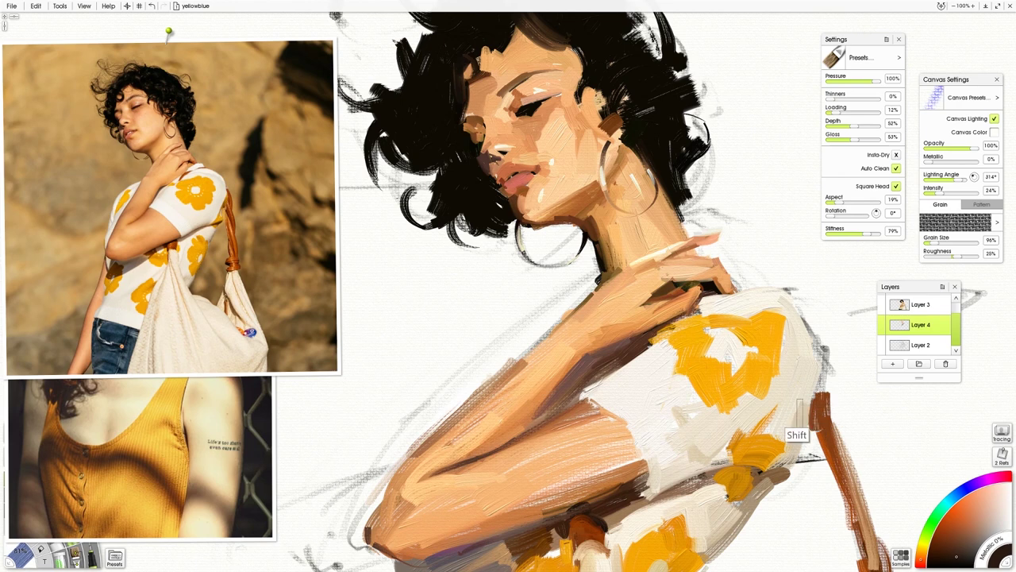
alt+click(673, 159)
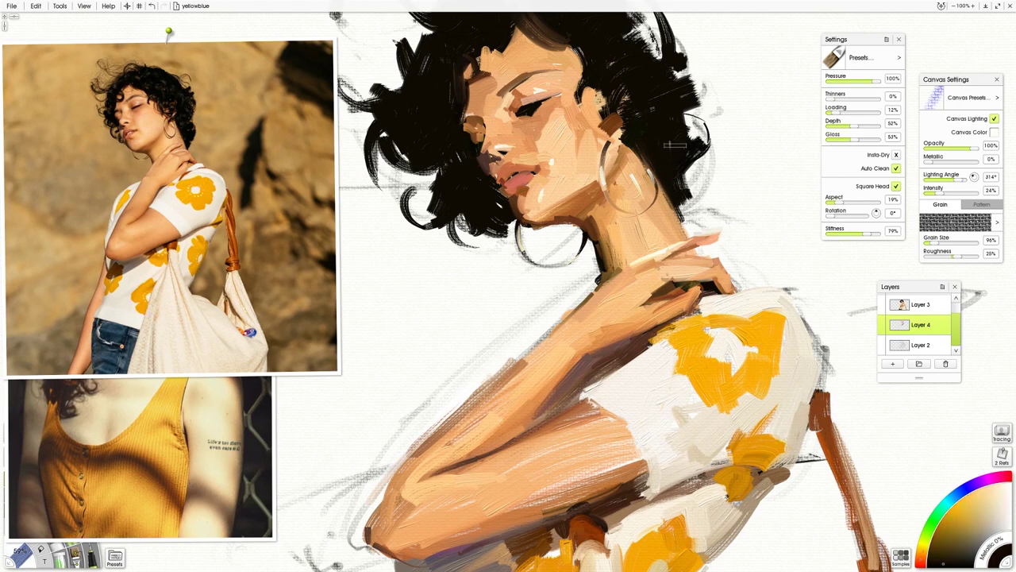
mouse_move(611, 69)
mouse_down()
mouse_move(656, 155)
mouse_move(653, 89)
mouse_up()
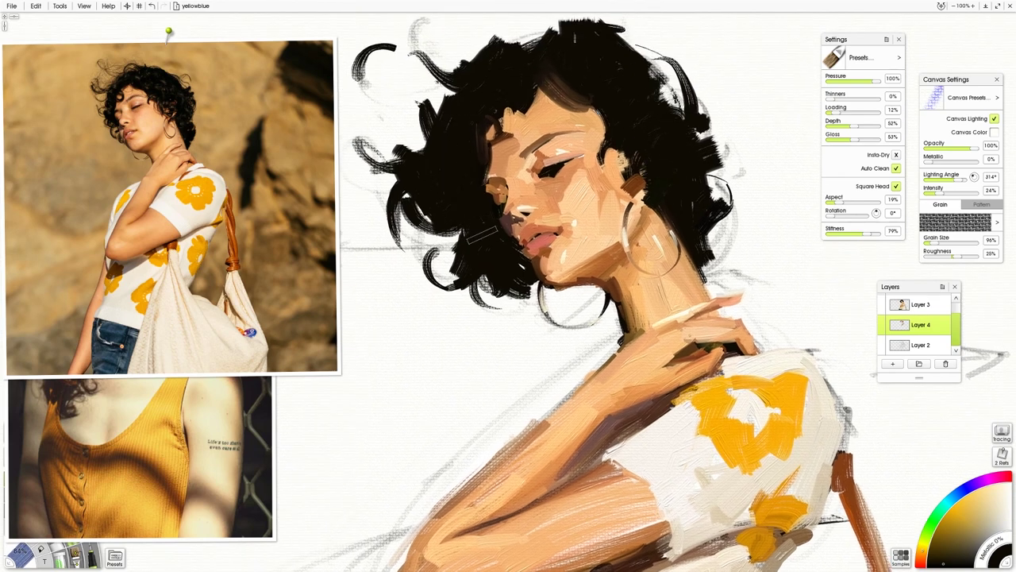
Step: Fill the gaps beneath the raised hand and folded arms with a skin tone sampled from the painted arm
drag(662, 332, 741, 214)
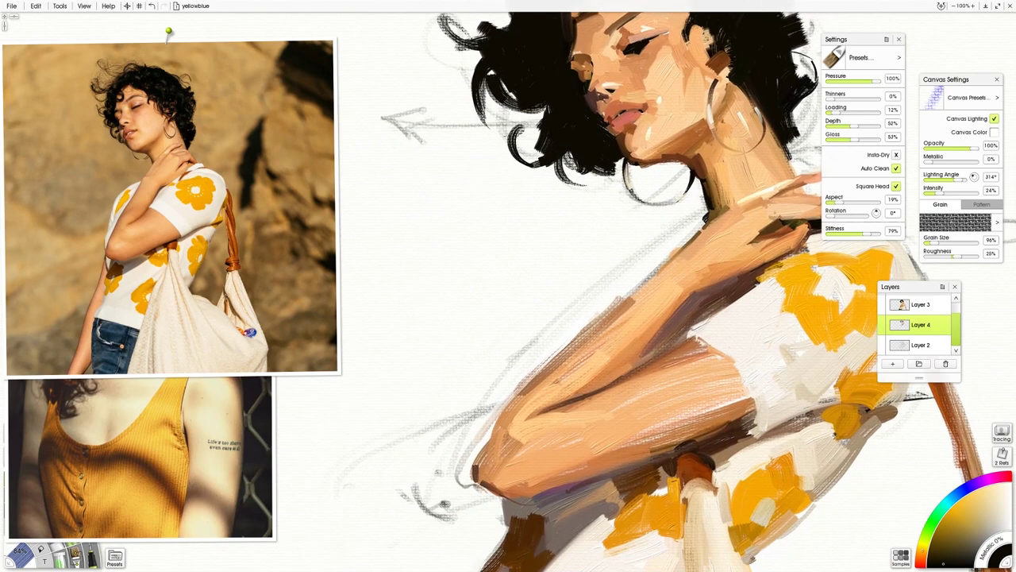
alt+click(612, 331)
drag(719, 226, 635, 312)
drag(673, 396, 672, 361)
drag(632, 412, 612, 357)
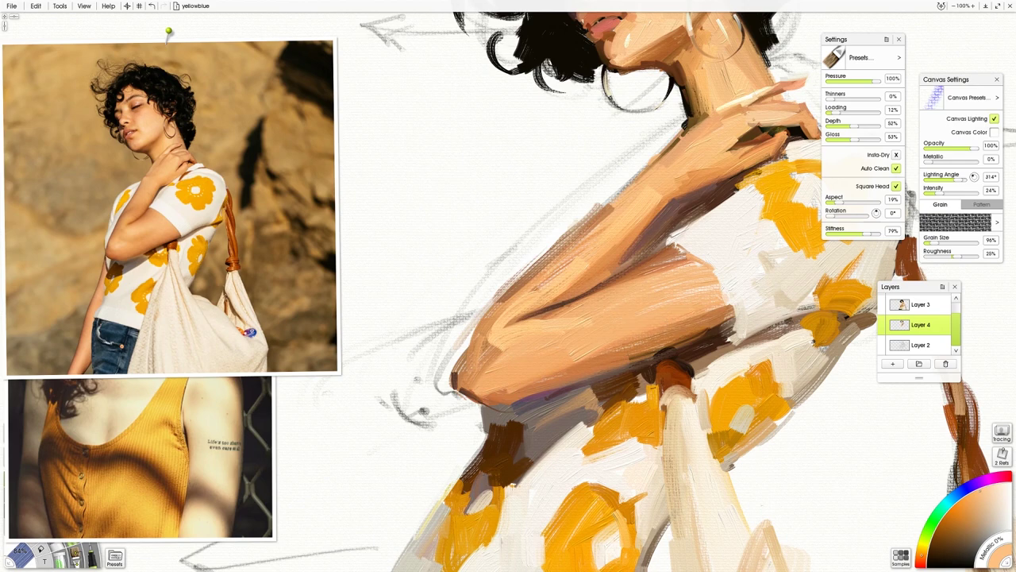
Step: Fill the gaps beneath the shirt's waist and flowers on the lower layer with brown, grey and off-white tones sampled from the painting
drag(539, 454, 614, 278)
alt+click(549, 330)
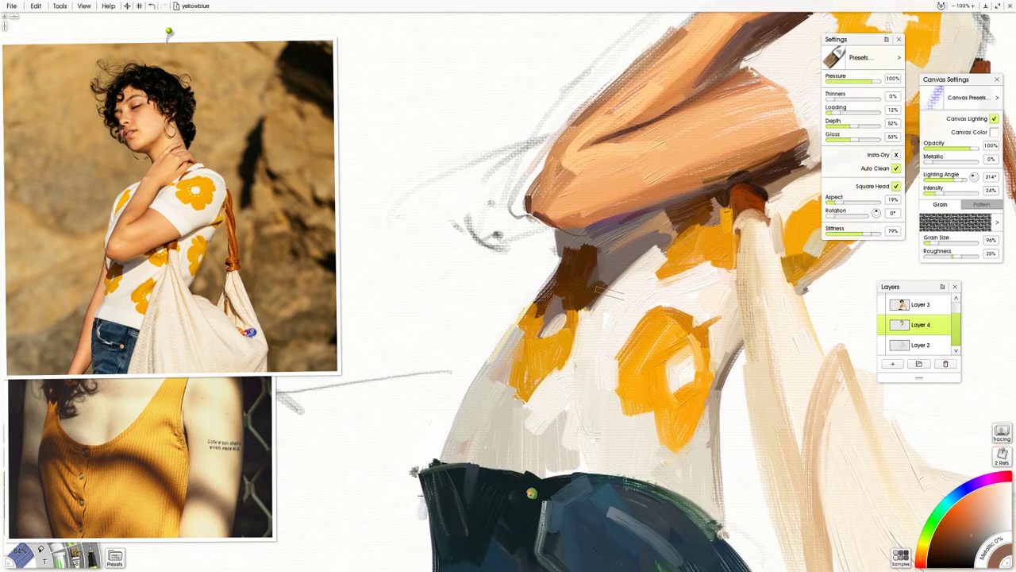
mouse_move(246, 350)
alt+mouse_down()
mouse_move(90, 352)
mouse_move(132, 352)
alt+mouse_up()
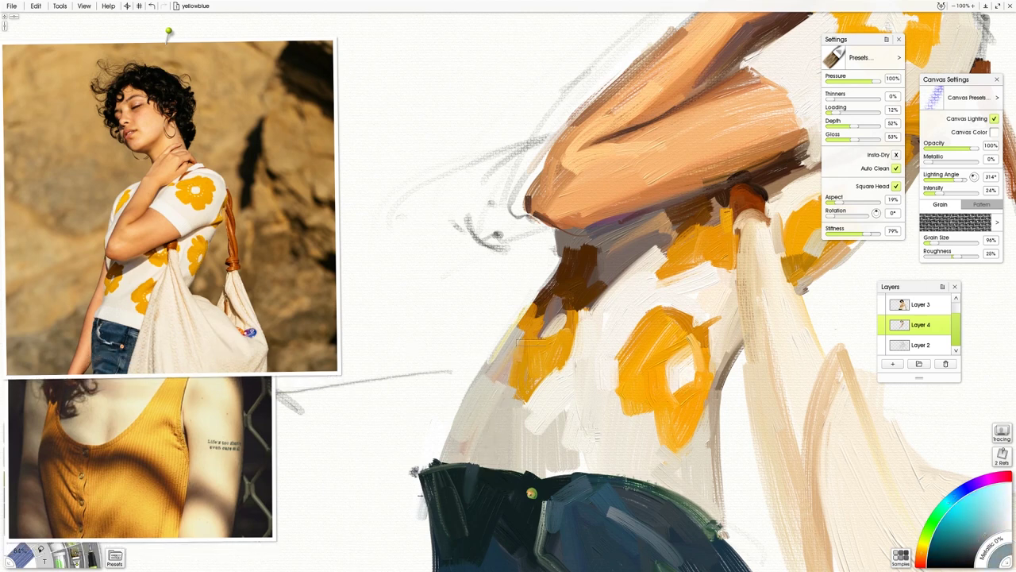
alt+click(595, 469)
alt+click(552, 466)
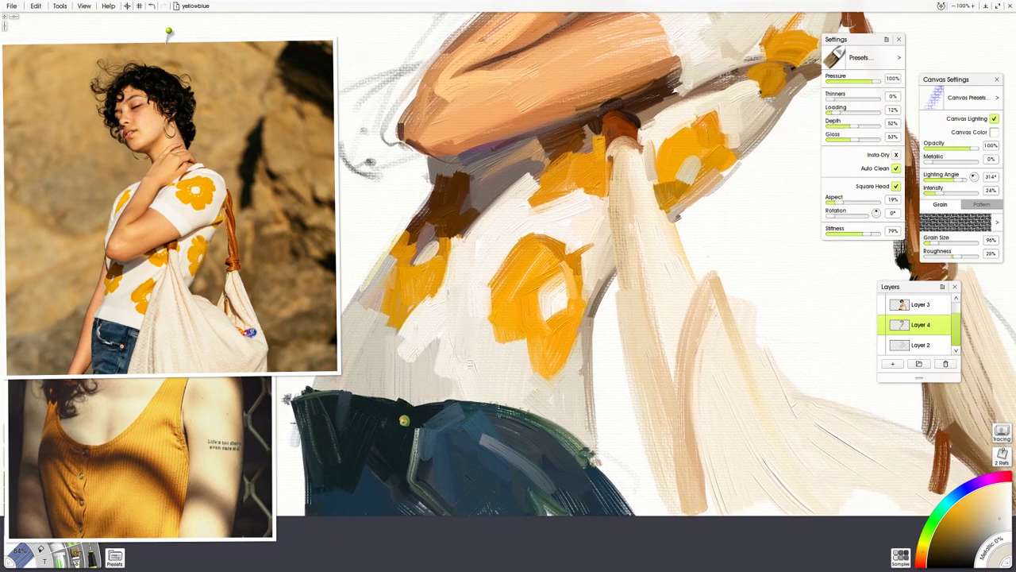
drag(749, 489, 594, 413)
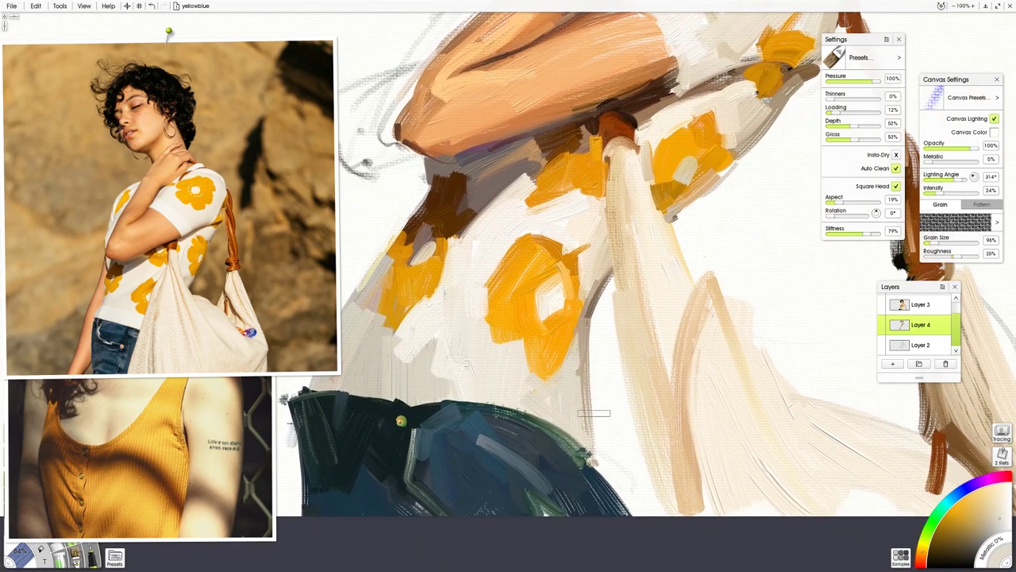
key(minus)
drag(594, 290, 633, 376)
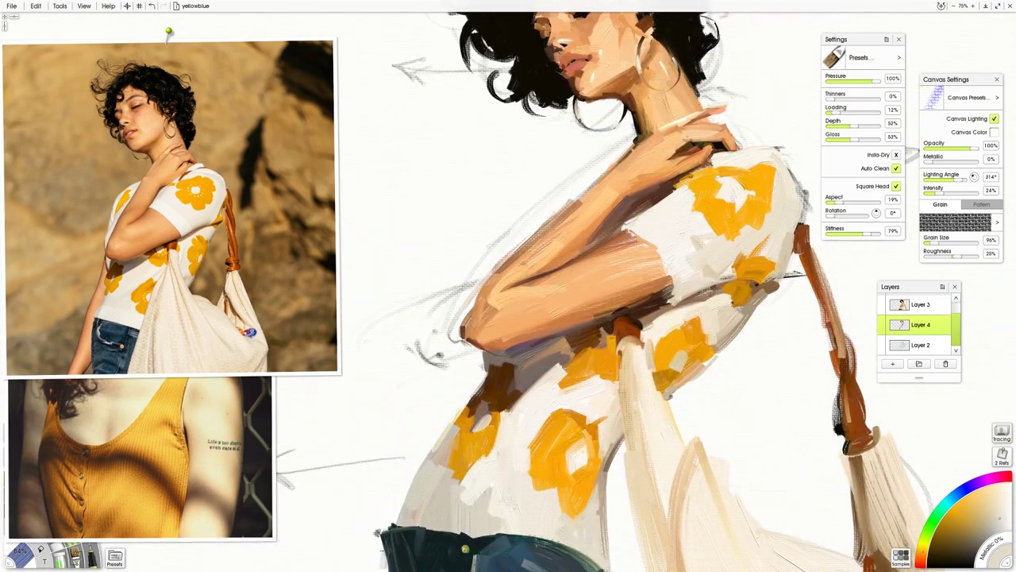
drag(624, 329, 656, 490)
key(minus)
drag(615, 387, 687, 349)
Step: Add a layer above the figure's layer and brush skin highlights over the face and hand with a light tone sampled from the reference neck
click(918, 305)
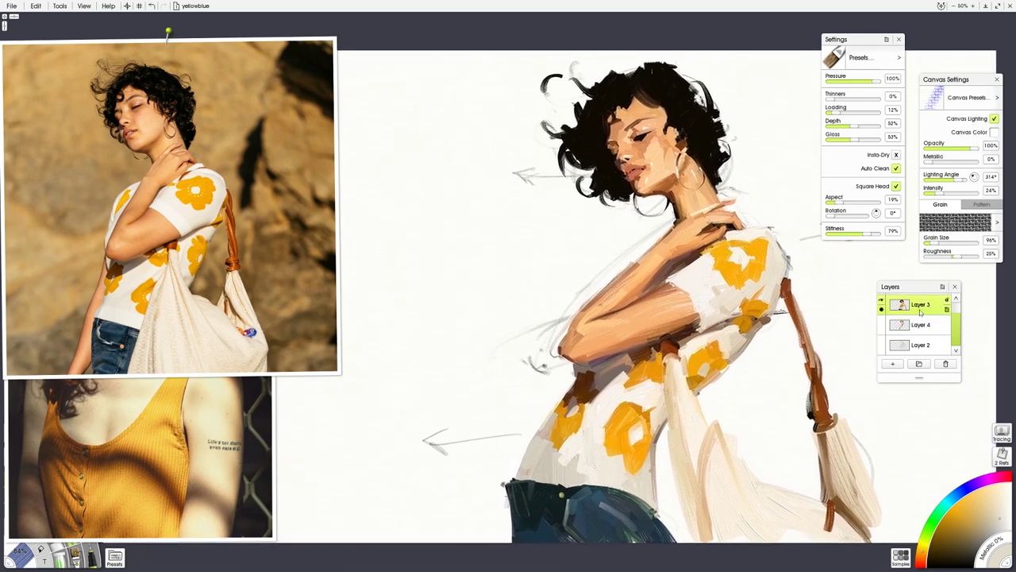
click(893, 363)
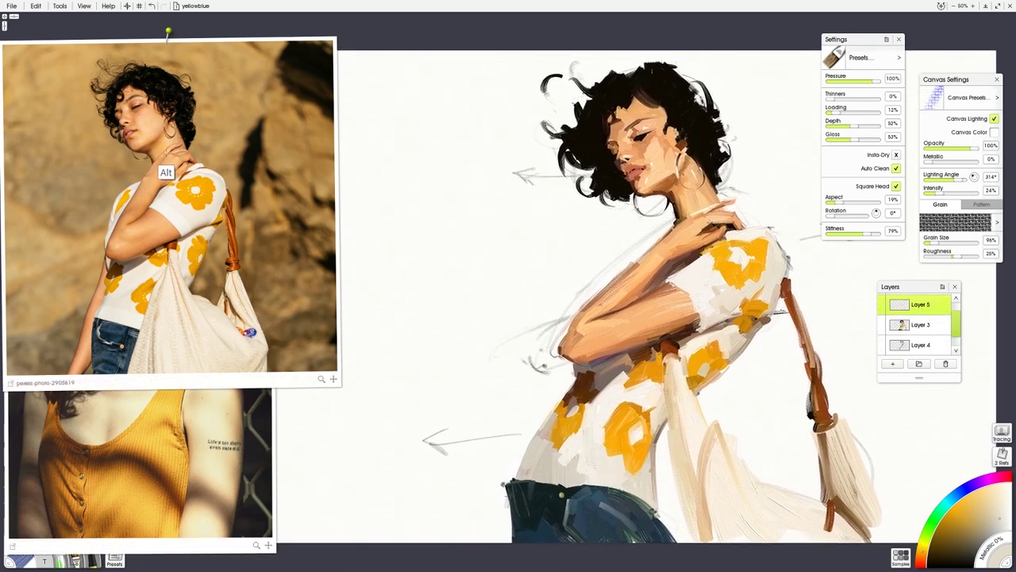
alt+click(166, 155)
shift+drag(739, 254, 703, 252)
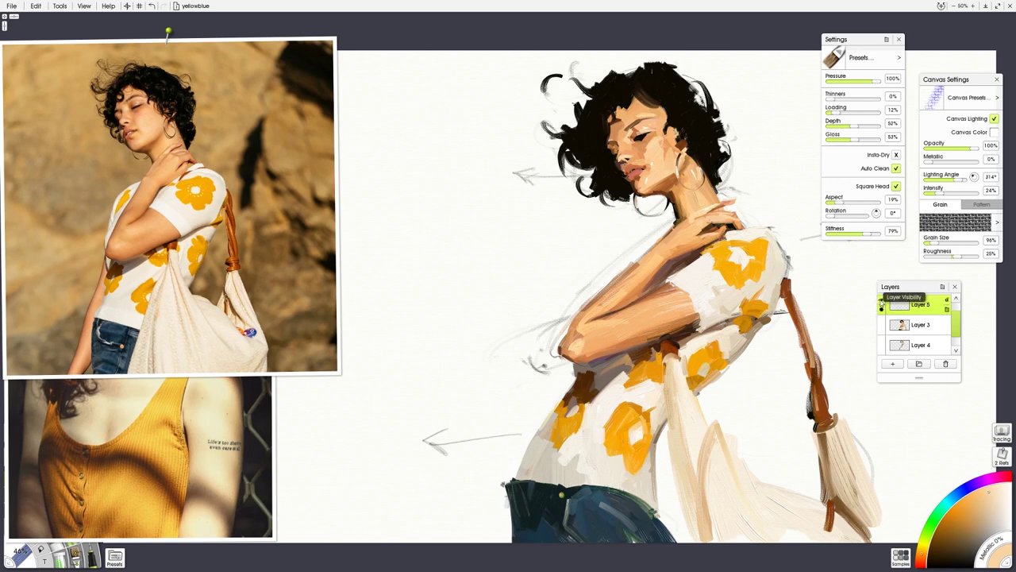
Step: Set the highlight layer's blend mode to Overlay
right_click(880, 305)
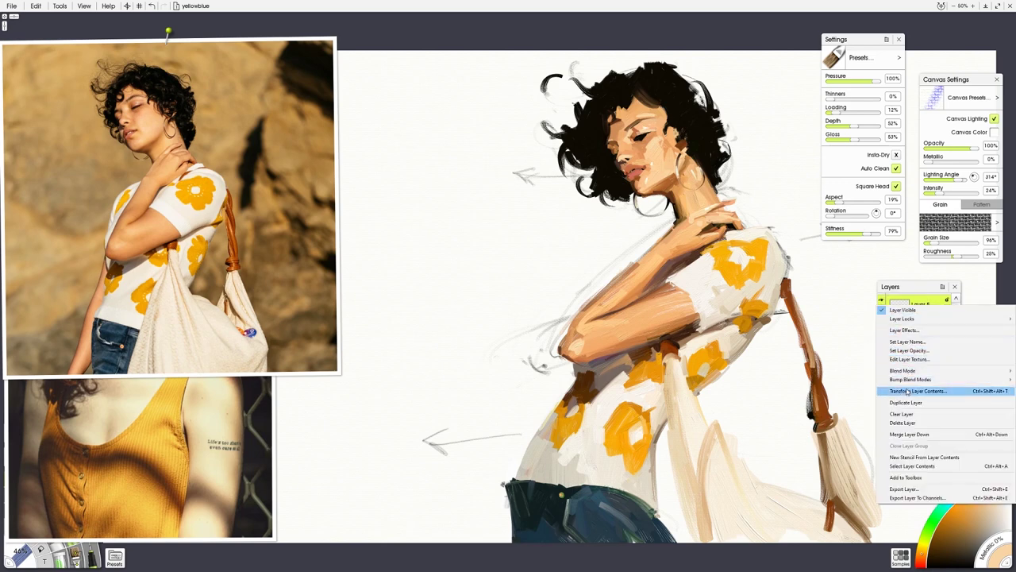
mouse_move(906, 372)
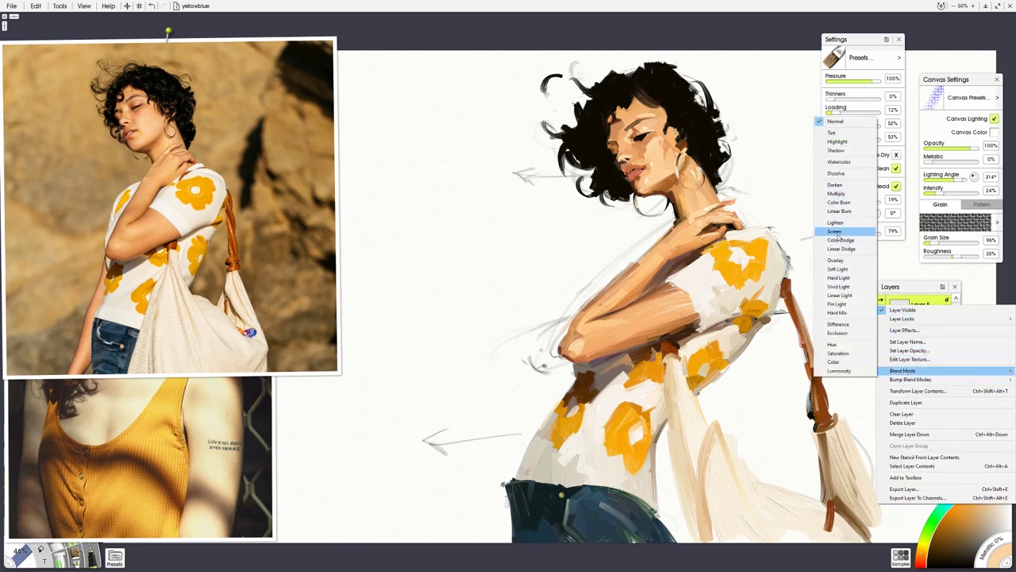
click(835, 260)
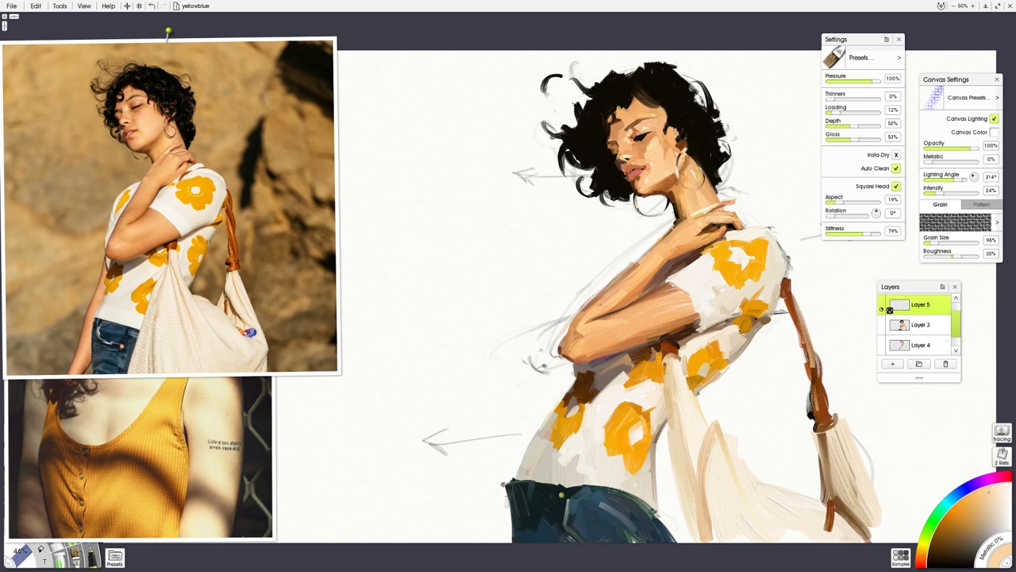
Step: Toggle the Overlay layer's visibility to compare the figure with and without its highlights
click(882, 302)
click(881, 302)
click(889, 309)
click(897, 316)
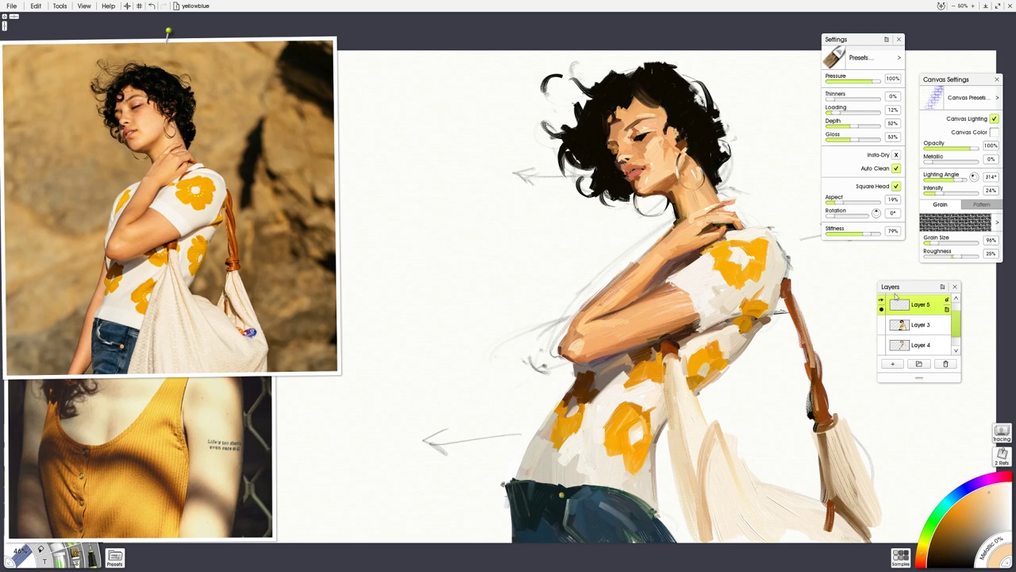
click(882, 305)
click(881, 306)
Step: Add a new background layer between the figure's layer and the gap-fill layer
click(880, 342)
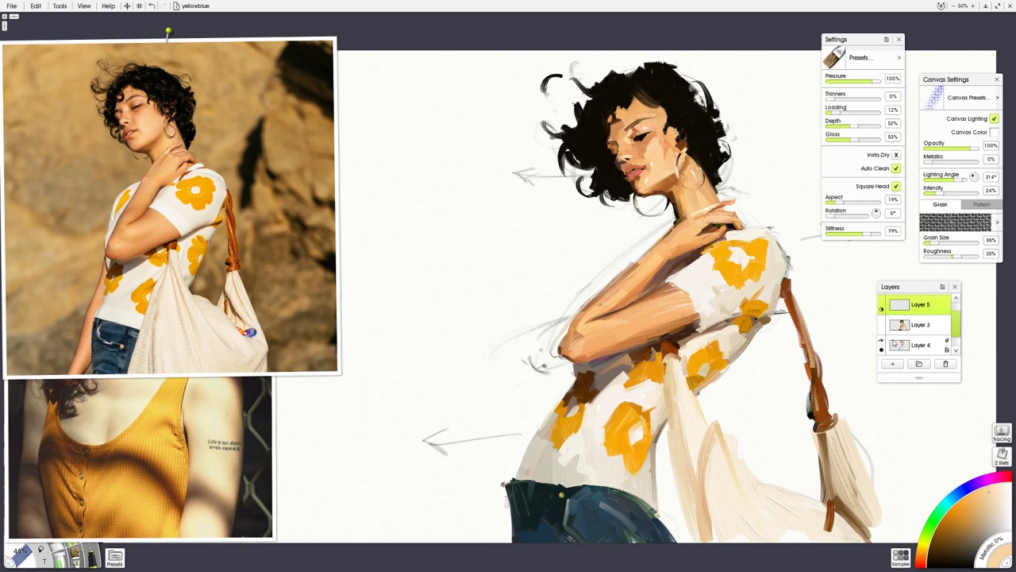
click(956, 347)
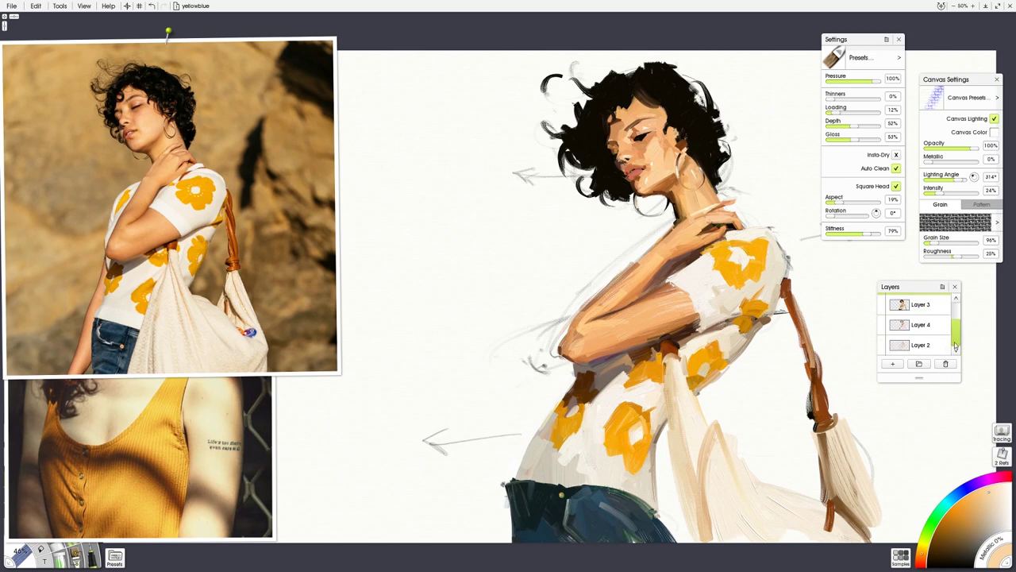
key(ctrl+shift+n)
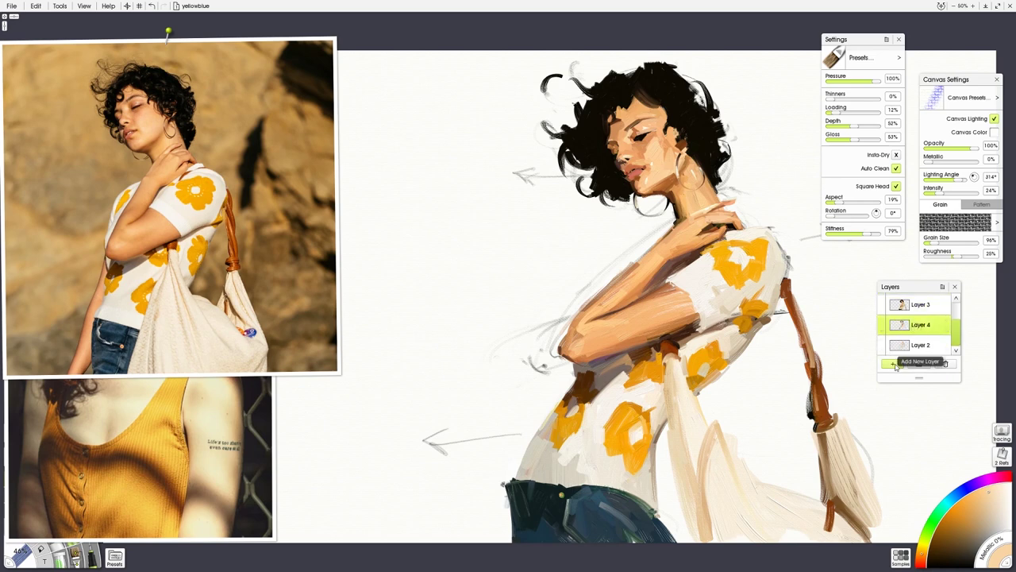
Step: Block in a tan background in front of the face, arm and waist and behind the hair, using the reference rock's color and a 230% brush
mouse_move(252, 99)
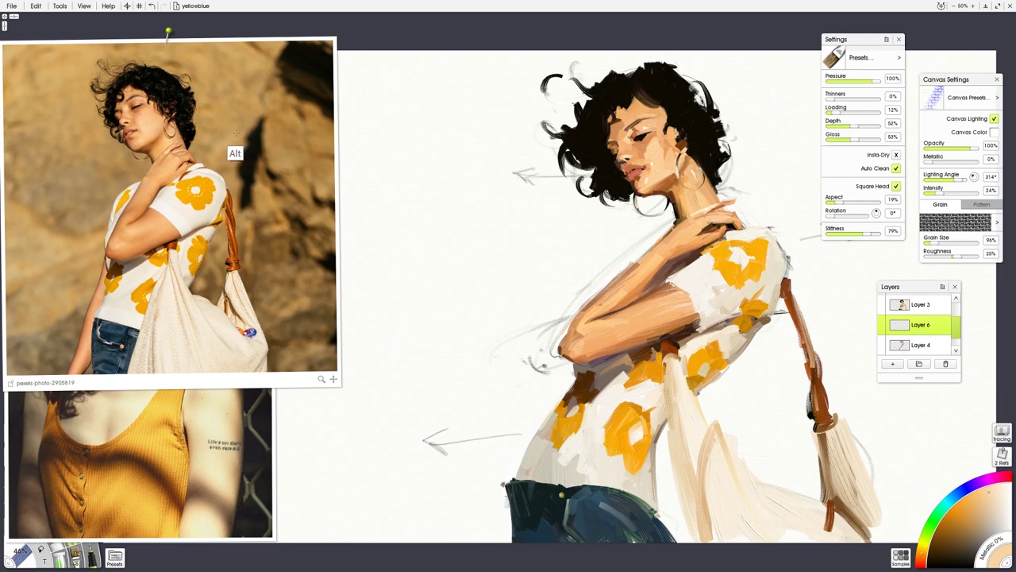
alt+click(235, 143)
shift+drag(506, 231, 616, 189)
mouse_move(606, 187)
mouse_down()
mouse_move(586, 211)
mouse_move(552, 143)
mouse_move(648, 209)
mouse_move(586, 224)
mouse_move(629, 248)
mouse_move(647, 236)
mouse_move(544, 323)
mouse_move(622, 232)
mouse_move(484, 214)
mouse_move(478, 128)
mouse_move(516, 350)
mouse_move(480, 327)
mouse_up()
drag(547, 215, 468, 266)
drag(551, 171, 502, 190)
mouse_move(735, 140)
mouse_down()
mouse_move(749, 215)
mouse_move(782, 199)
mouse_up()
key(ctrl+z)
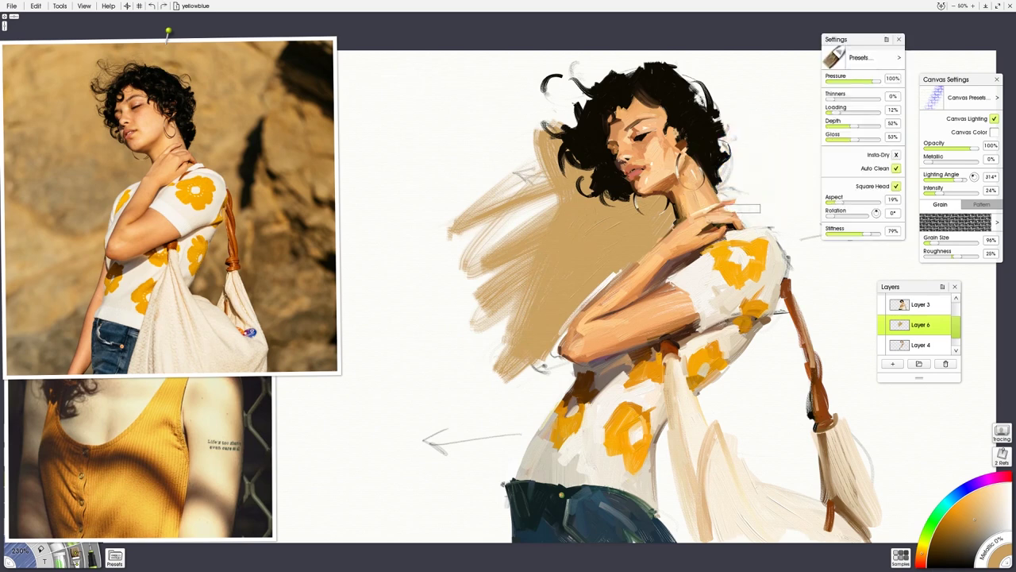
mouse_move(724, 178)
mouse_down()
mouse_move(704, 136)
mouse_move(737, 89)
mouse_move(684, 65)
mouse_up()
mouse_move(566, 127)
mouse_down()
mouse_move(540, 96)
mouse_move(429, 131)
mouse_up()
drag(526, 232, 486, 119)
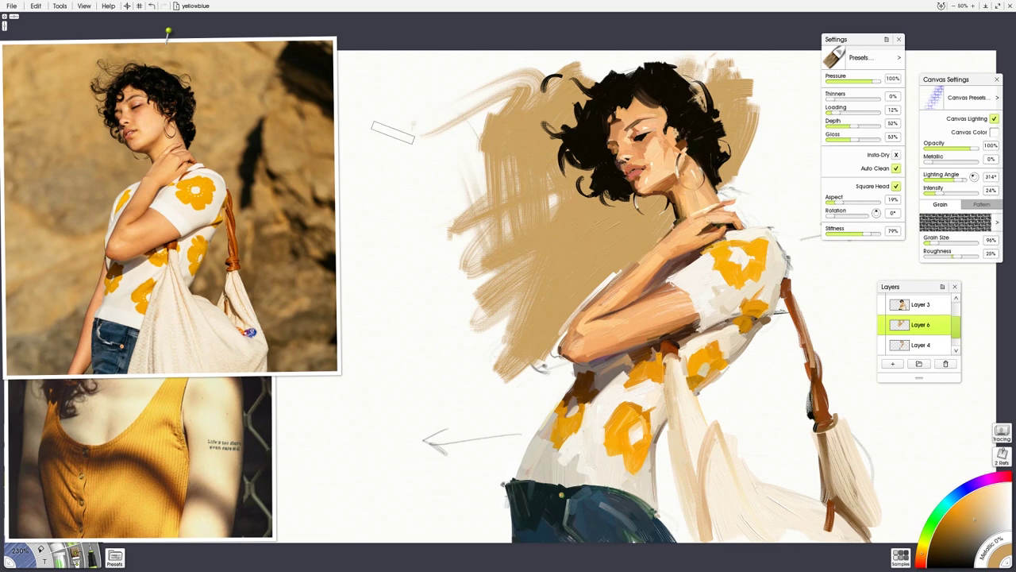
mouse_move(517, 380)
mouse_down()
mouse_move(528, 358)
mouse_move(563, 383)
mouse_up()
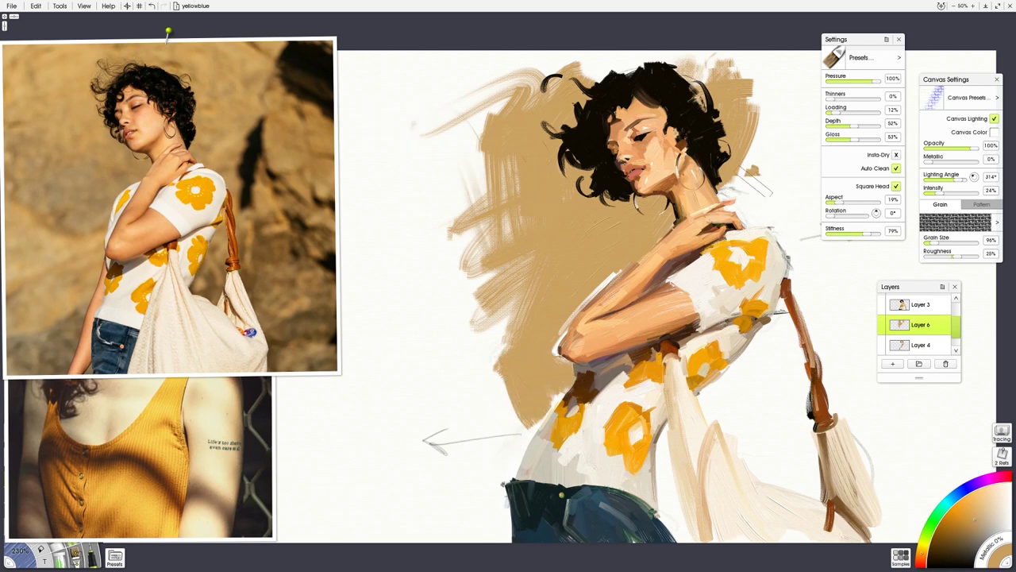
Step: Extend the tan background behind the neck and shoulder and with diagonal strokes beside the waist
drag(751, 163, 739, 215)
mouse_move(786, 186)
mouse_down()
mouse_move(758, 229)
mouse_move(814, 194)
mouse_up()
drag(746, 171, 866, 100)
drag(787, 183, 901, 206)
drag(556, 397, 477, 508)
drag(508, 386, 448, 476)
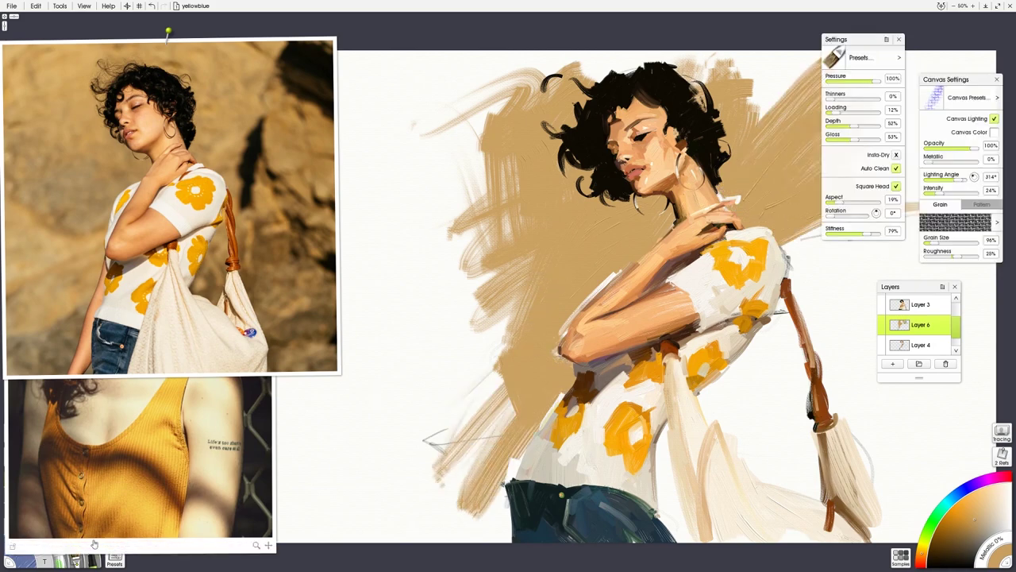
Step: Rearrange the two reference photos beside the figure and switch to the palette knife at 132% size with 100% loading
click(93, 503)
click(73, 514)
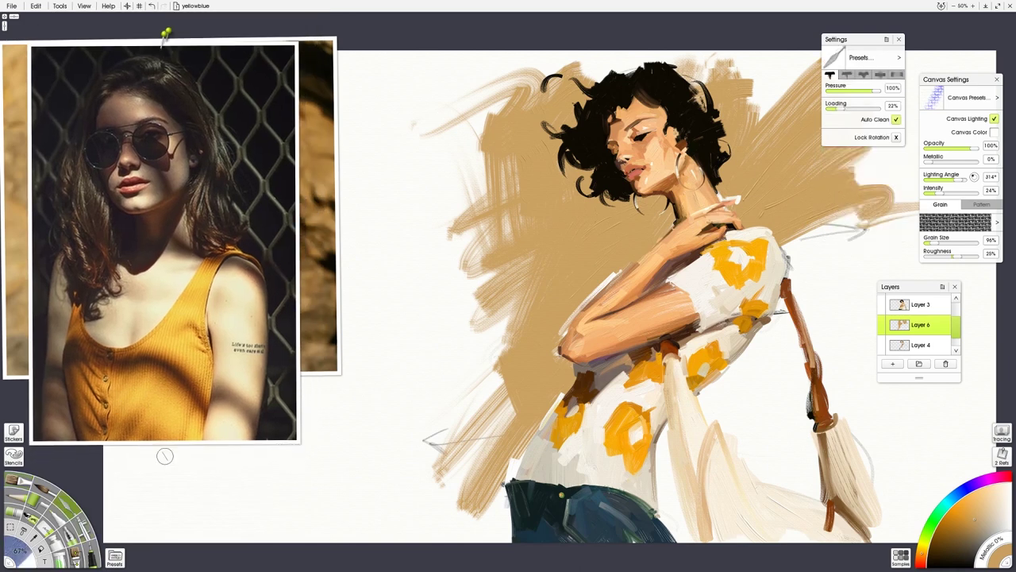
click(302, 293)
drag(302, 293, 360, 325)
shift+drag(595, 303, 620, 284)
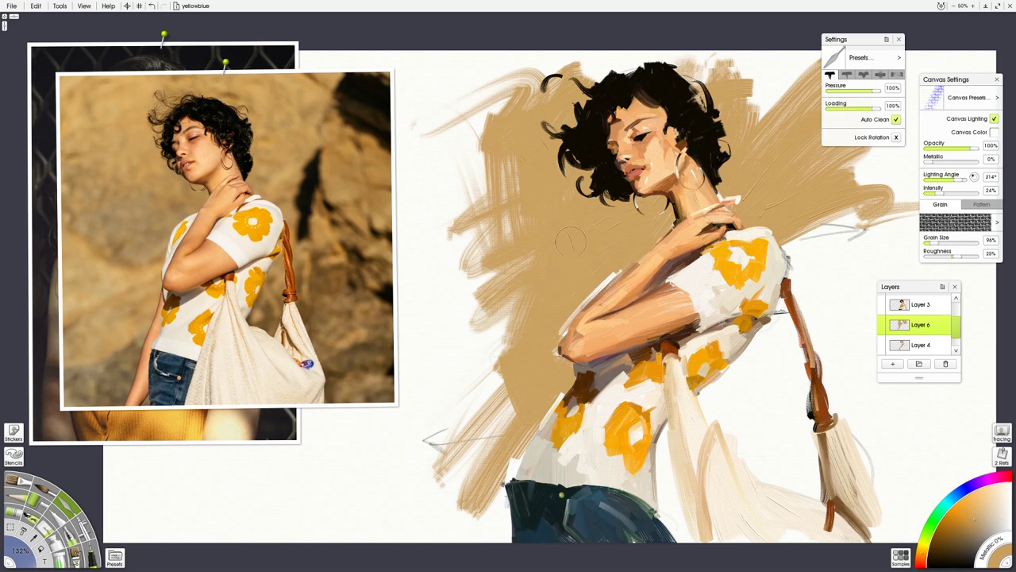
key(Delete)
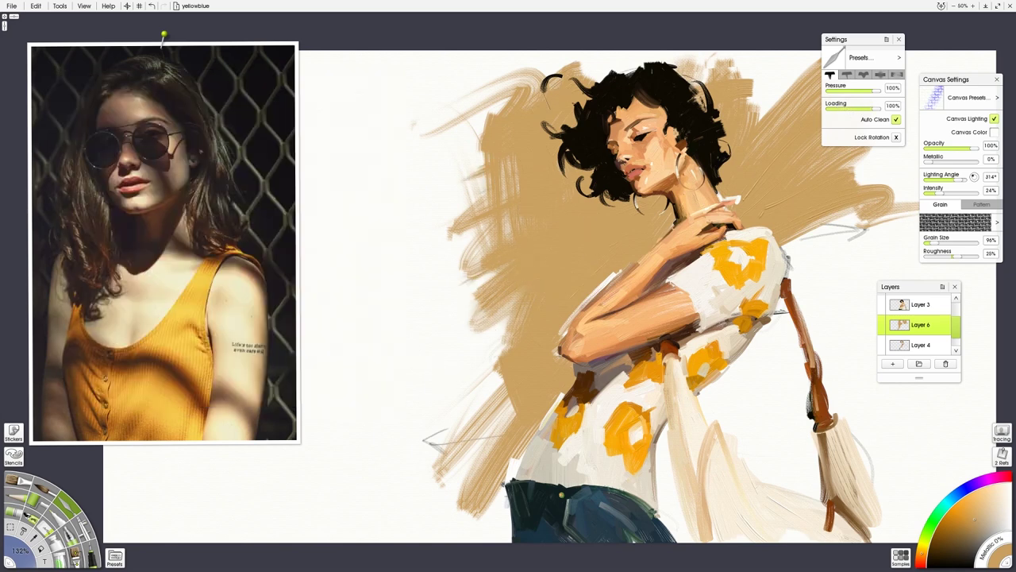
Step: Spread the tan paint with the palette knife around the hair, behind the shoulder and between the back and bag strap
drag(576, 64, 453, 139)
drag(857, 87, 747, 235)
drag(881, 163, 794, 243)
mouse_move(850, 322)
mouse_down()
mouse_move(820, 238)
mouse_move(832, 300)
mouse_up()
drag(816, 239, 862, 282)
mouse_move(834, 223)
mouse_down()
mouse_move(883, 242)
mouse_move(904, 231)
mouse_up()
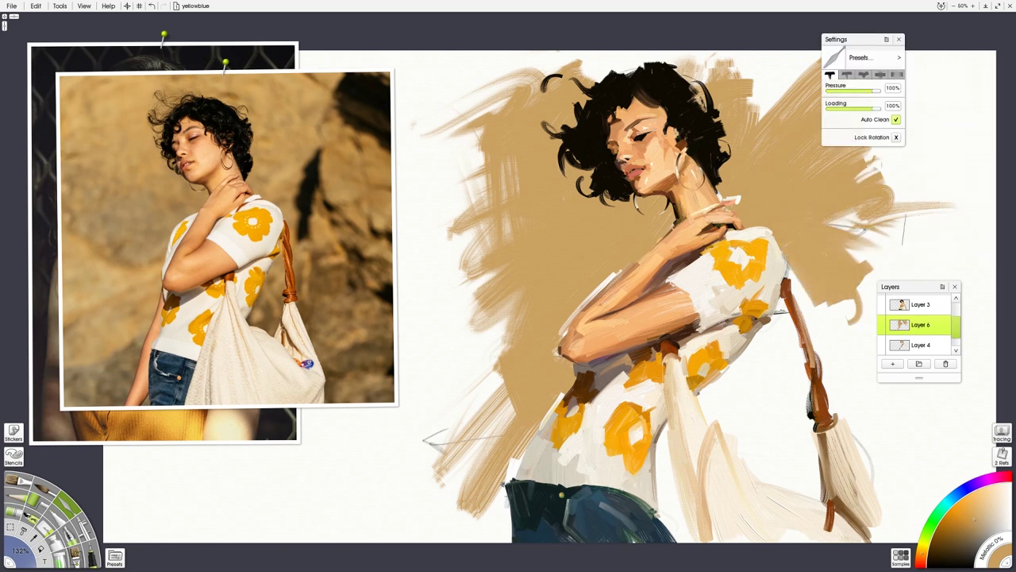
mouse_move(798, 308)
mouse_down()
mouse_move(711, 417)
mouse_move(850, 318)
mouse_up()
mouse_move(771, 389)
mouse_down()
mouse_move(826, 333)
mouse_move(738, 421)
mouse_move(786, 381)
mouse_move(735, 477)
mouse_up()
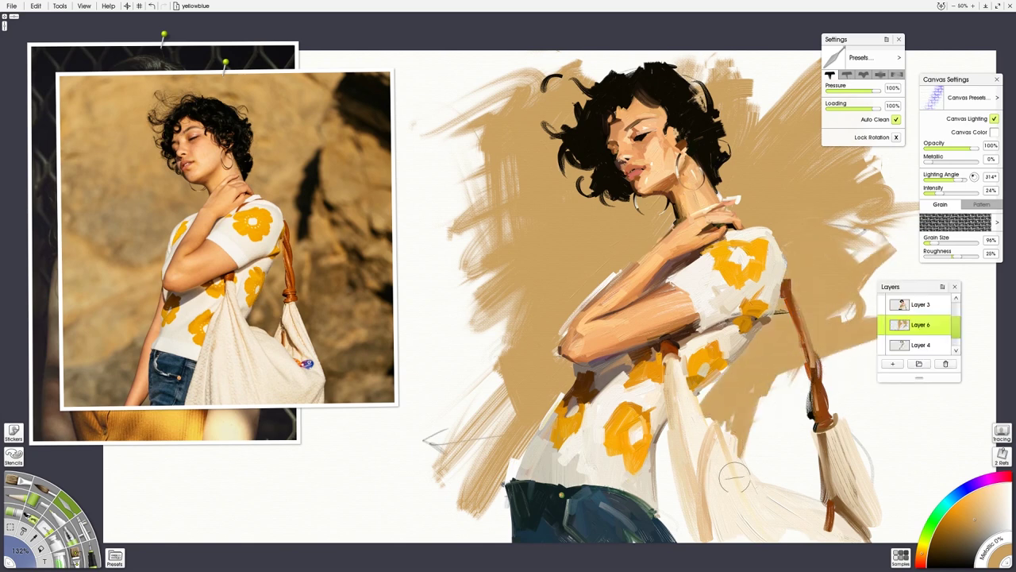
Step: Push the tan paint outward beside the waist, behind the bag and above the head with the palette knife
mouse_move(534, 442)
mouse_down()
mouse_move(476, 524)
mouse_move(501, 381)
mouse_move(468, 461)
mouse_move(370, 467)
mouse_up()
mouse_move(773, 447)
mouse_down()
mouse_move(792, 460)
mouse_move(812, 457)
mouse_up()
mouse_move(772, 397)
mouse_down()
mouse_move(796, 373)
mouse_move(849, 387)
mouse_move(874, 429)
mouse_move(854, 333)
mouse_up()
mouse_move(540, 306)
mouse_down()
mouse_move(488, 103)
mouse_move(489, 59)
mouse_move(556, 48)
mouse_move(588, 80)
mouse_up()
drag(477, 80, 417, 87)
drag(484, 127, 401, 147)
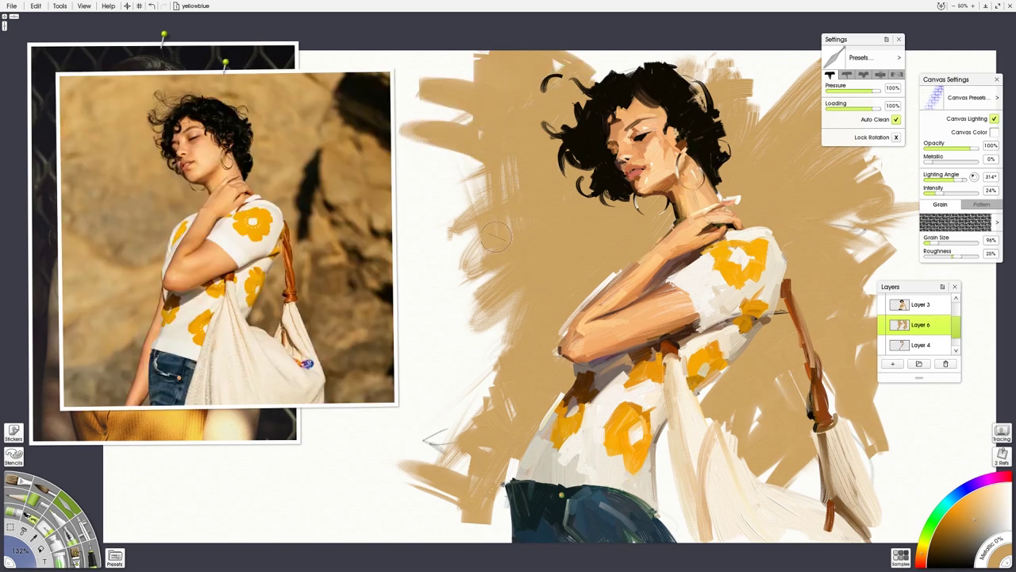
mouse_move(668, 60)
mouse_down()
mouse_move(561, 62)
mouse_move(754, 49)
mouse_move(889, 91)
mouse_up()
Step: Return to the oil brush and cover the background's upper corner, the area beside the jeans and the gap above the bag in tan
click(19, 482)
drag(476, 83, 318, 60)
mouse_move(416, 373)
mouse_down()
mouse_move(509, 303)
mouse_move(374, 484)
mouse_move(349, 538)
mouse_up()
drag(468, 401, 421, 534)
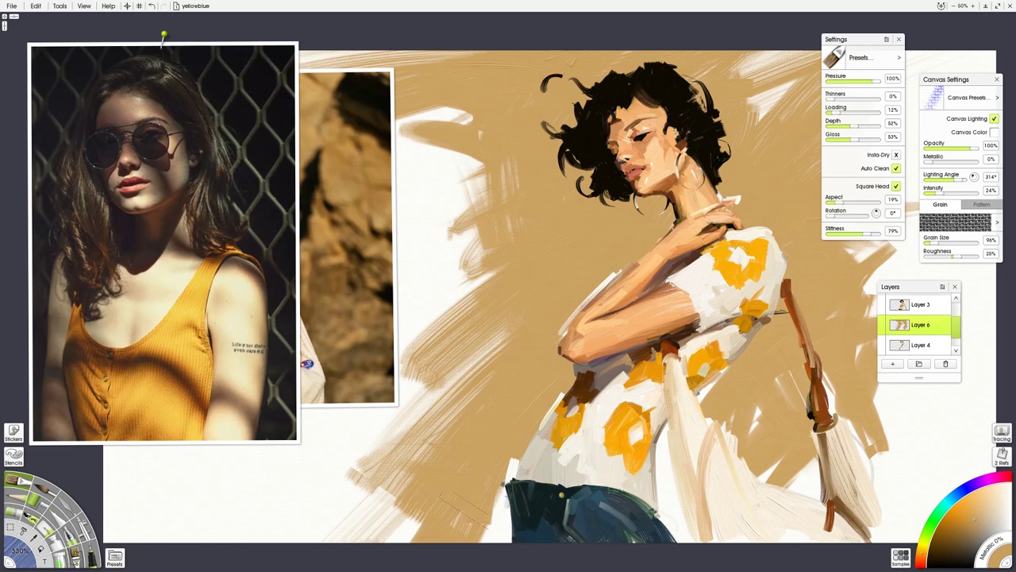
drag(502, 489, 484, 542)
mouse_move(780, 400)
mouse_down()
mouse_move(755, 425)
mouse_move(707, 393)
mouse_up()
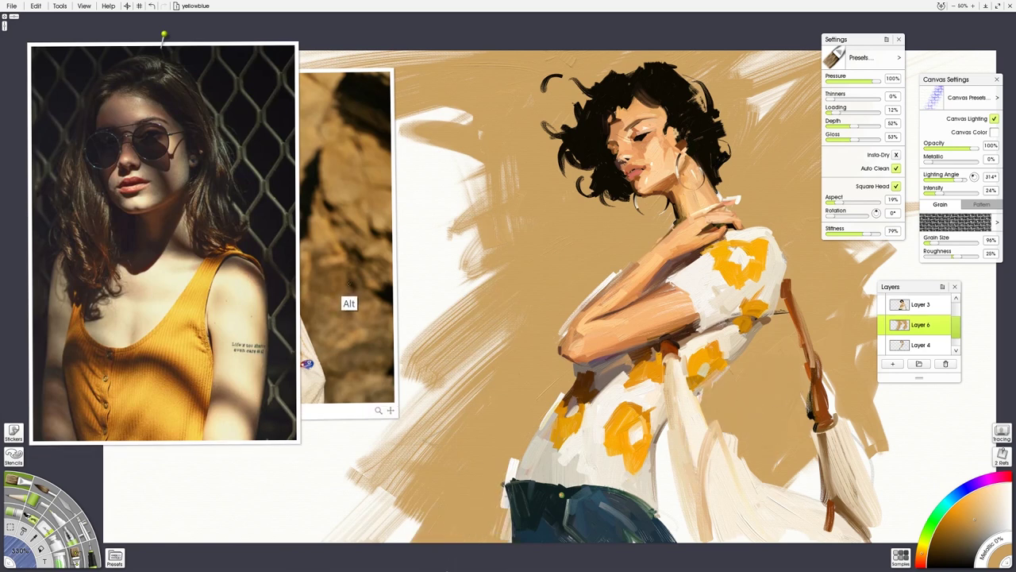
Step: Sample a darker golden brown from the reference rock and paint it below the elbow, behind the bag and behind the back
click(328, 258)
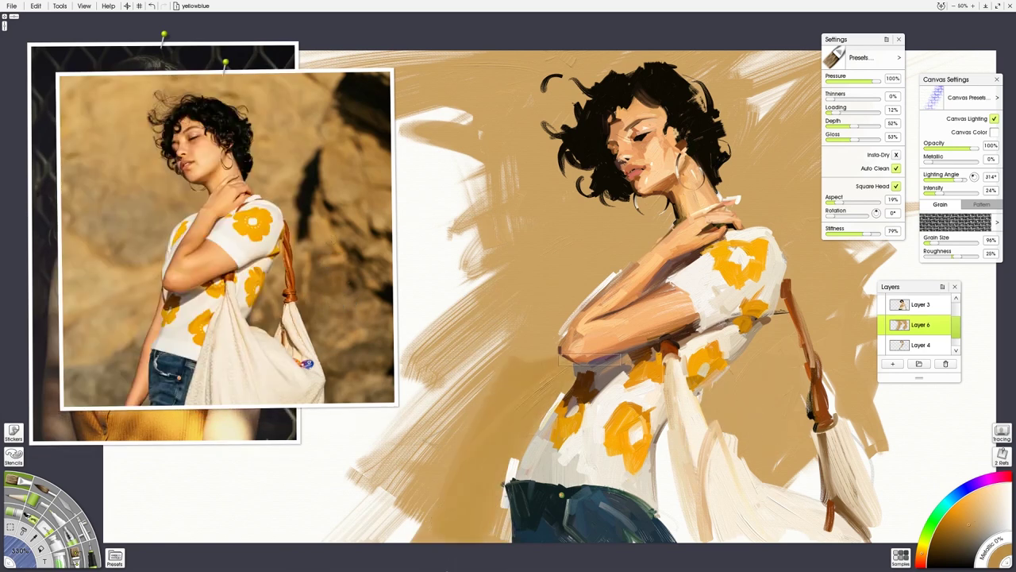
drag(544, 356, 362, 545)
mouse_move(787, 453)
mouse_down()
mouse_move(732, 381)
mouse_move(761, 322)
mouse_move(798, 484)
mouse_move(838, 553)
mouse_up()
mouse_move(809, 434)
mouse_down()
mouse_move(782, 342)
mouse_move(754, 505)
mouse_up()
drag(752, 416, 792, 199)
Step: Sample another tone from the reference background and brush long diagonal strokes across the area in front of the arm and waist
alt+click(310, 83)
drag(488, 238, 325, 374)
drag(500, 349, 292, 531)
mouse_move(394, 420)
mouse_down()
mouse_move(341, 492)
mouse_move(445, 349)
mouse_up()
Step: Try to smear the background's outer edges with the palette knife
key(ctrl+t)
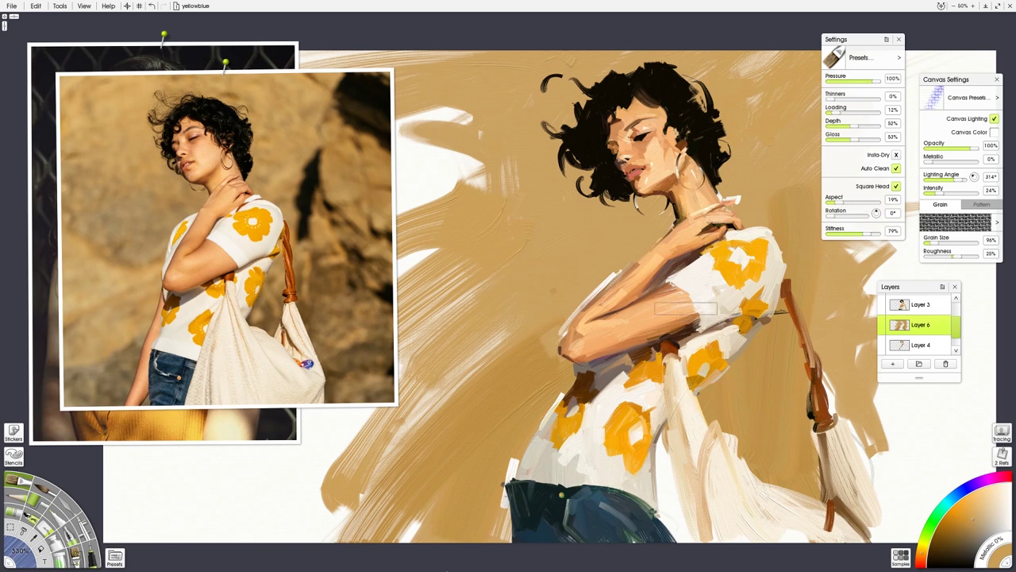
click(67, 502)
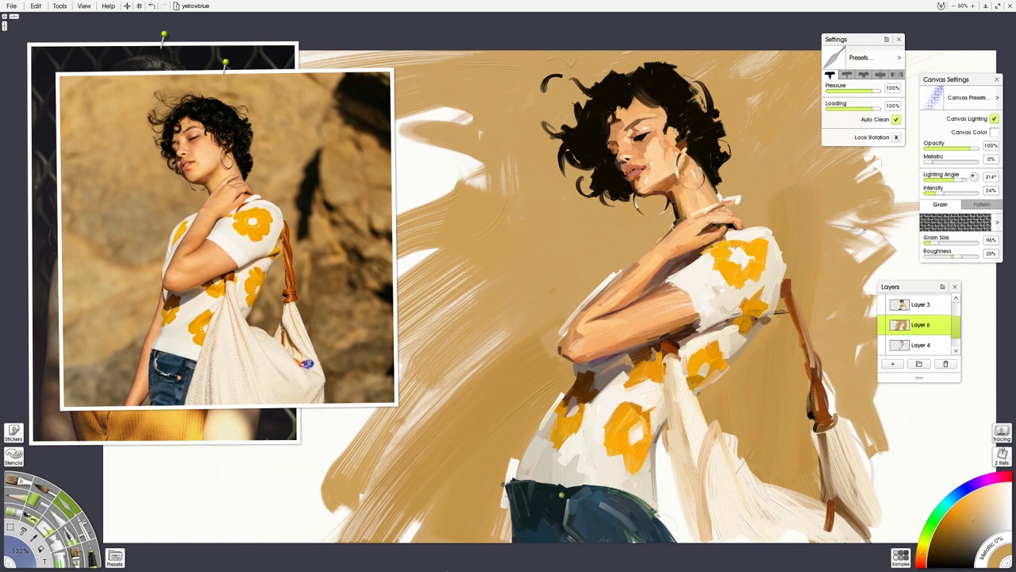
click(19, 481)
Step: Reduce the oil brush size to 112% and add a new layer at the top of the layer stack
mouse_move(695, 358)
shift+mouse_down()
mouse_move(647, 378)
mouse_move(524, 379)
shift+mouse_up()
click(921, 307)
scroll(919, 320, up, 2)
click(913, 308)
click(892, 364)
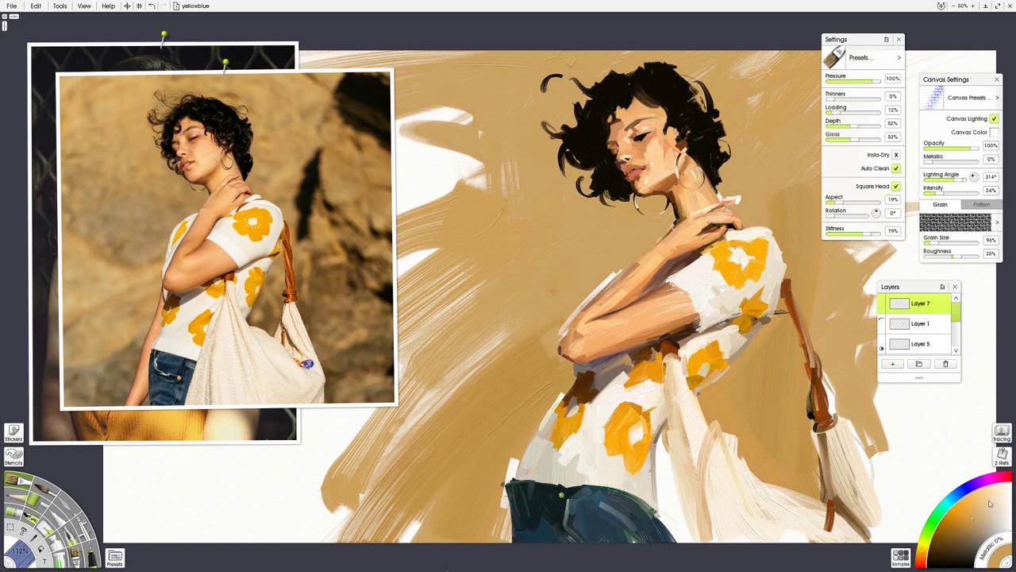
Step: Set the oil brush to near-white paint, 53% stiffness, 26% loading and 34% size
mouse_move(663, 247)
shift+mouse_down()
mouse_move(607, 281)
mouse_move(617, 275)
shift+mouse_up()
drag(865, 236, 854, 236)
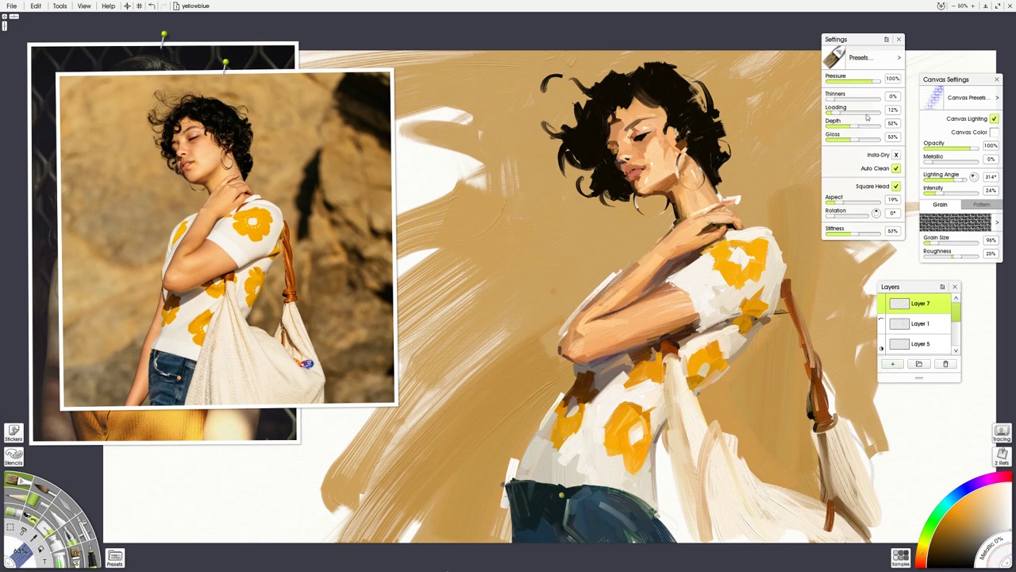
drag(836, 113, 840, 112)
key(shift)
shift+drag(628, 258, 652, 246)
Step: Outline the raised arm, hand, neck and curly hair with broken white contour strokes, undoing the unwanted ones
key(ctrl+z)
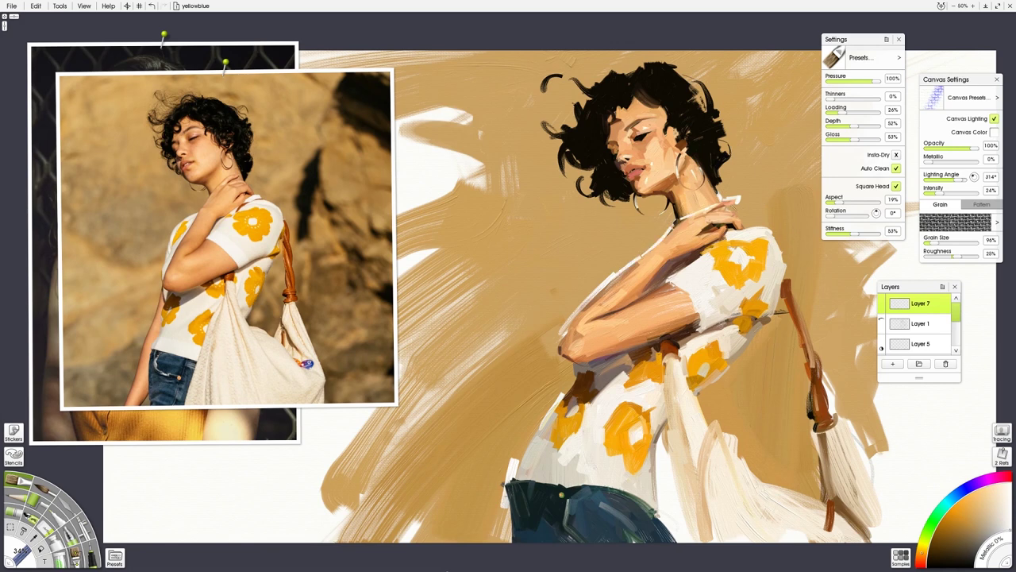
drag(722, 210, 739, 201)
key(ctrl+z)
key(ctrl+z)
key(ctrl+z)
mouse_move(670, 225)
mouse_down()
mouse_move(698, 213)
mouse_move(672, 202)
mouse_move(724, 180)
mouse_move(722, 158)
mouse_up()
mouse_move(582, 191)
mouse_down()
mouse_move(594, 180)
mouse_move(553, 146)
mouse_move(548, 122)
mouse_move(577, 100)
mouse_move(543, 81)
mouse_move(553, 74)
mouse_move(667, 64)
mouse_move(716, 102)
mouse_move(715, 125)
mouse_up()
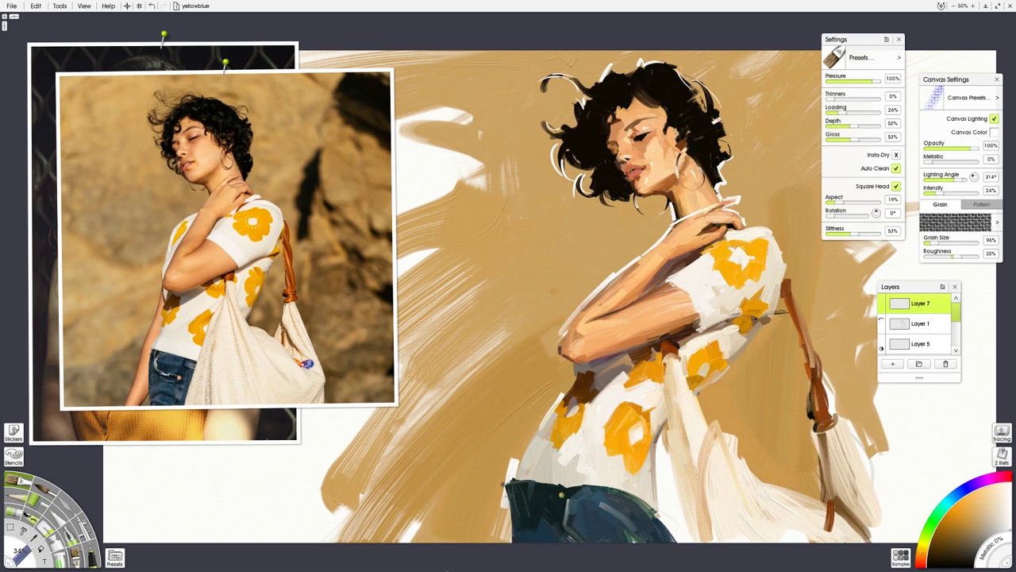
Step: Outline the elbow, torso, back, bag strap and bag edge with white strokes and compare the result with the outline layer hidden
mouse_move(566, 332)
mouse_down()
mouse_move(556, 352)
mouse_move(579, 377)
mouse_up()
drag(554, 410, 574, 382)
drag(518, 458, 549, 408)
drag(666, 427, 664, 443)
mouse_move(697, 399)
mouse_down()
mouse_move(776, 319)
mouse_move(775, 234)
mouse_up()
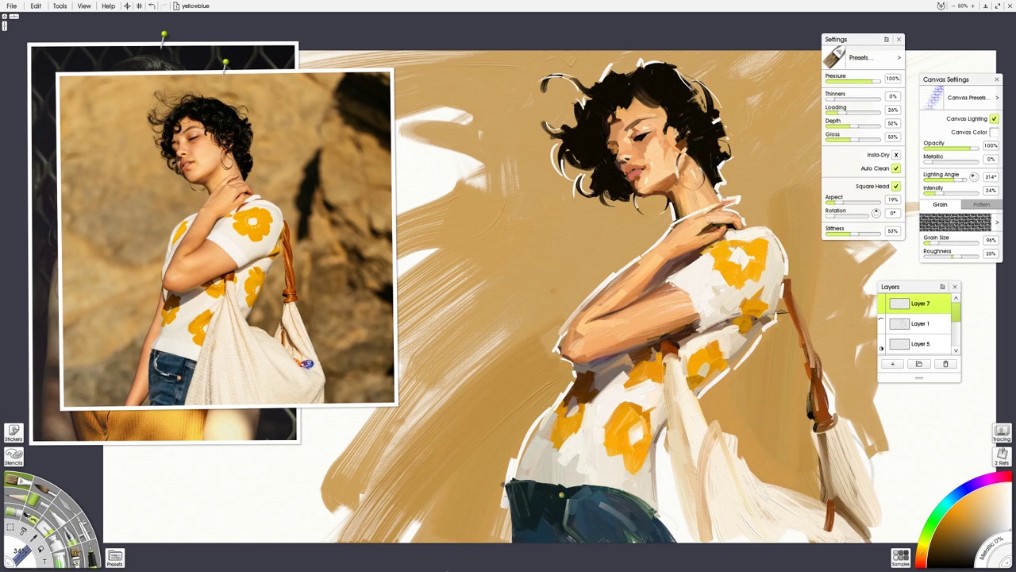
mouse_move(790, 279)
mouse_down()
mouse_move(826, 381)
mouse_move(810, 378)
mouse_up()
drag(699, 399, 733, 437)
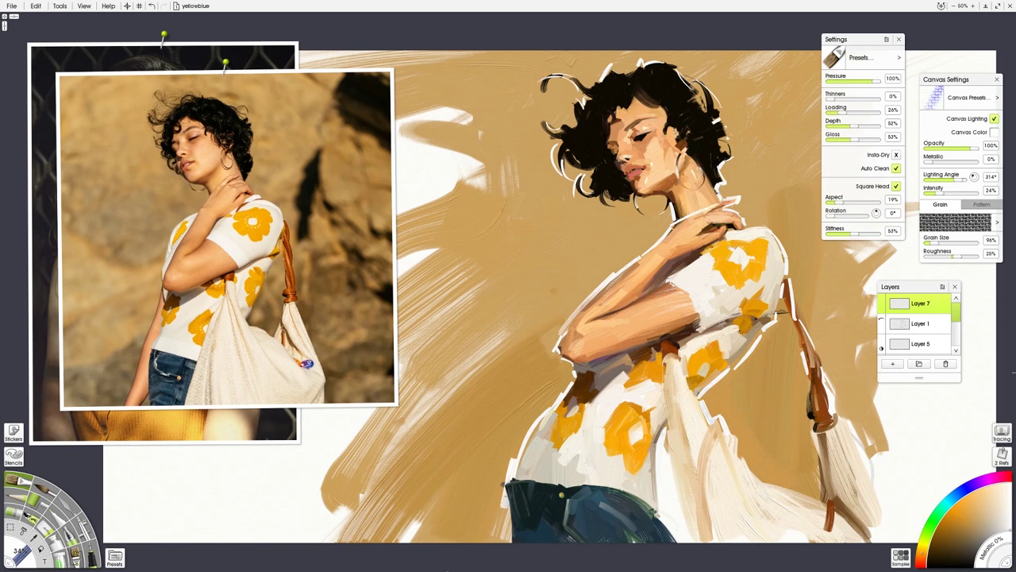
click(882, 303)
click(883, 303)
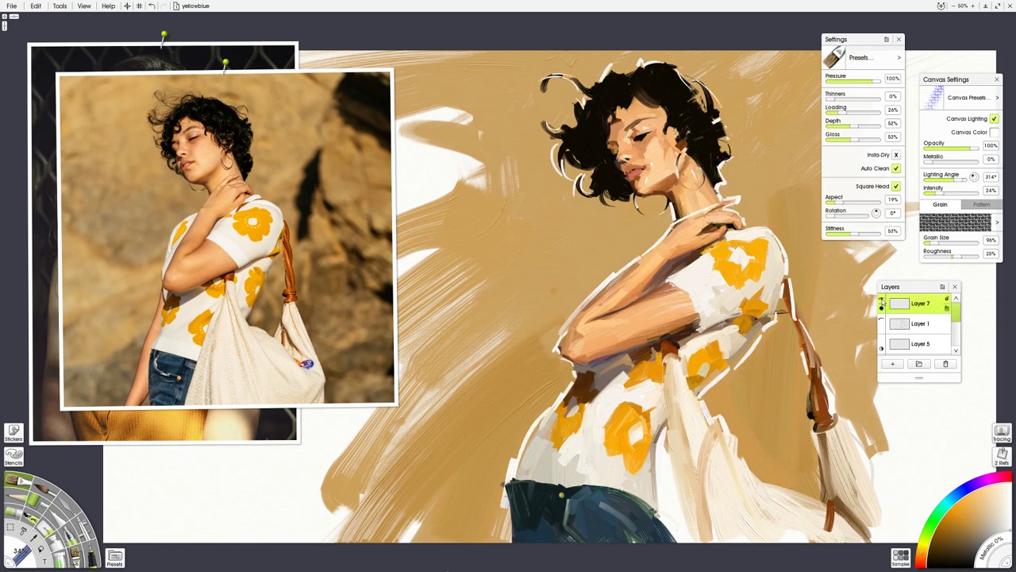